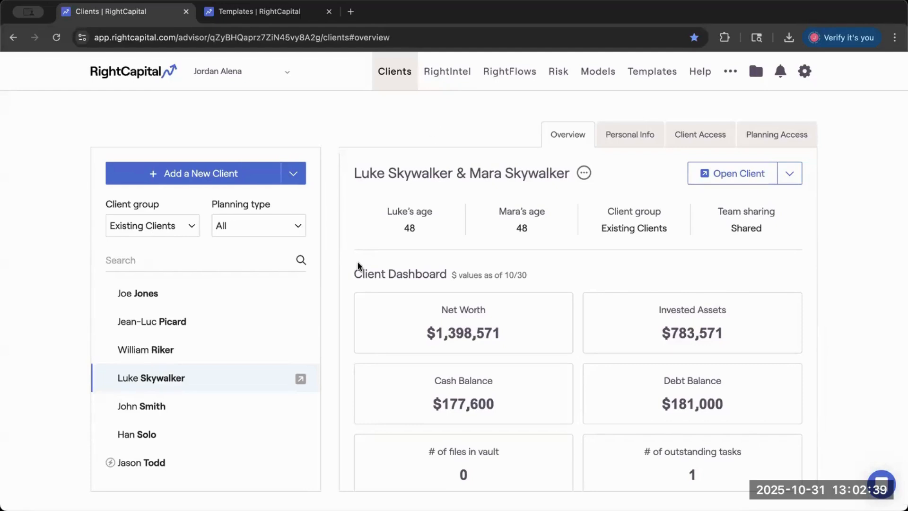
- Open the selected client's plan and examine the account categories in the profile's Net Worth section
{"action": "left_click", "coordinate": [361, 347]}
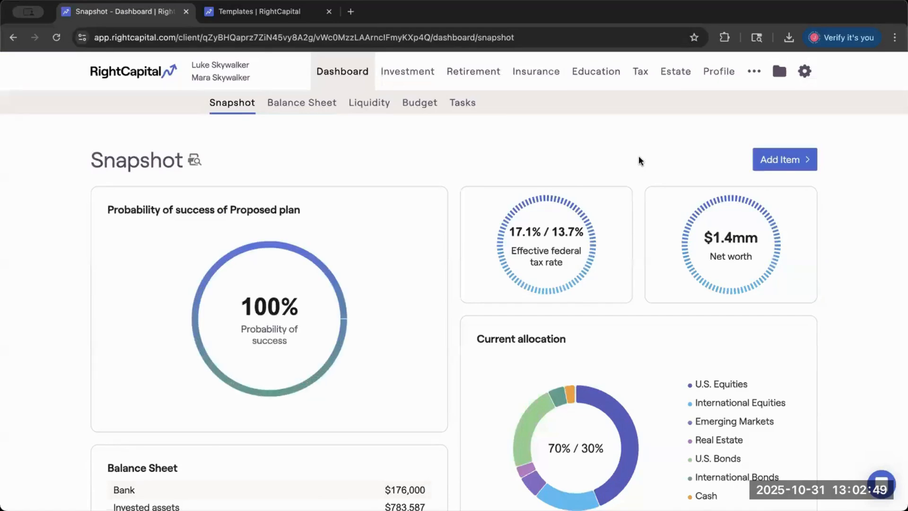
{"action": "left_click", "coordinate": [708, 85]}
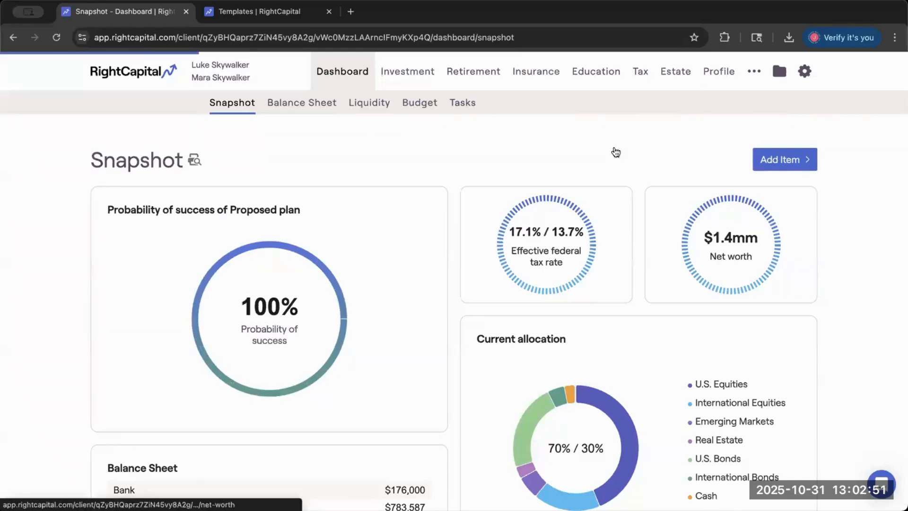
{"action": "scroll", "coordinate": [510, 261], "scroll_direction": "down", "scroll_amount": 3}
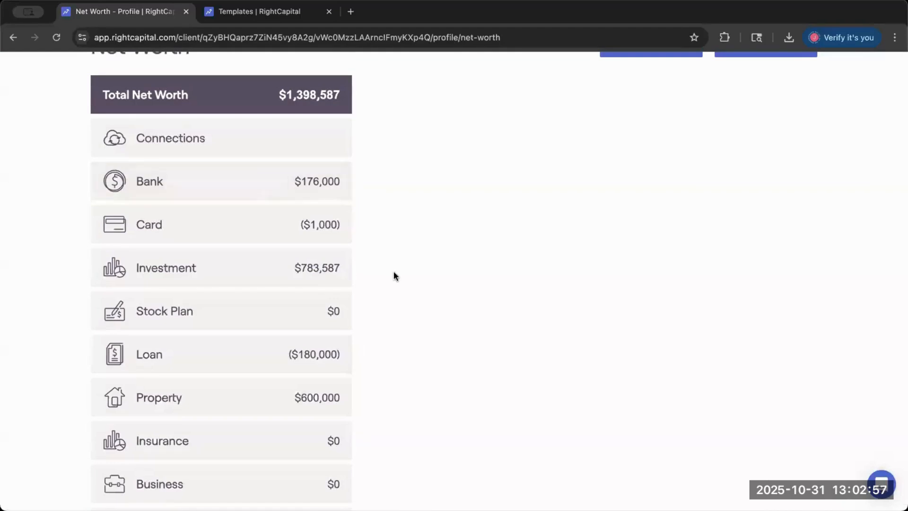
{"action": "scroll", "coordinate": [393, 271], "scroll_direction": "down", "scroll_amount": 1}
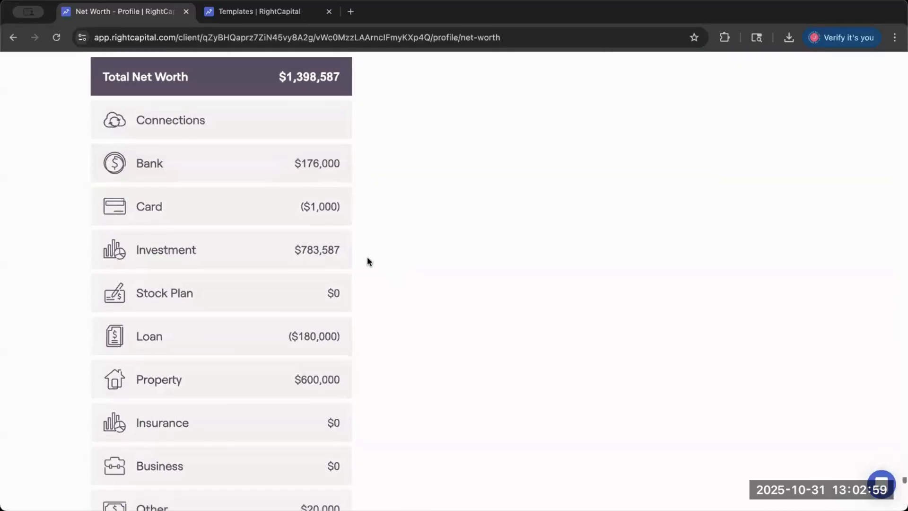
{"action": "scroll", "coordinate": [368, 261], "scroll_direction": "down", "scroll_amount": 1}
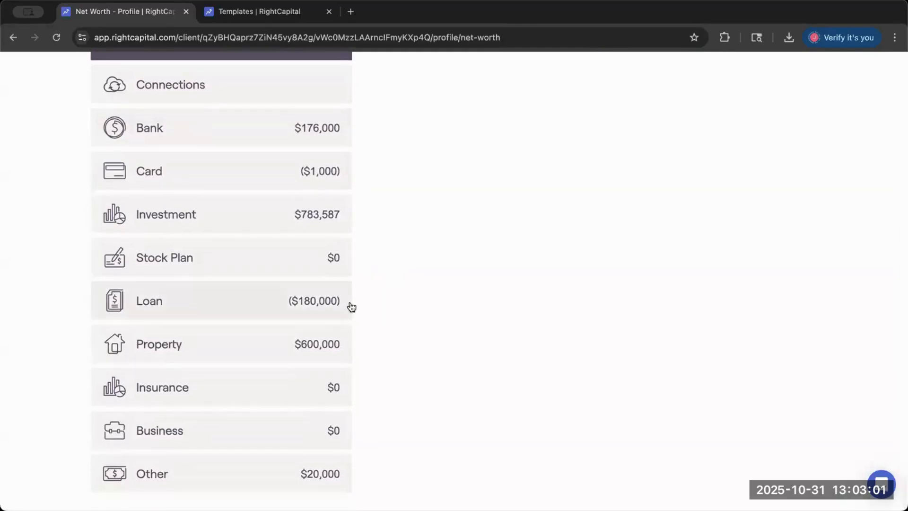
{"action": "scroll", "coordinate": [418, 321], "scroll_direction": "up", "scroll_amount": 4}
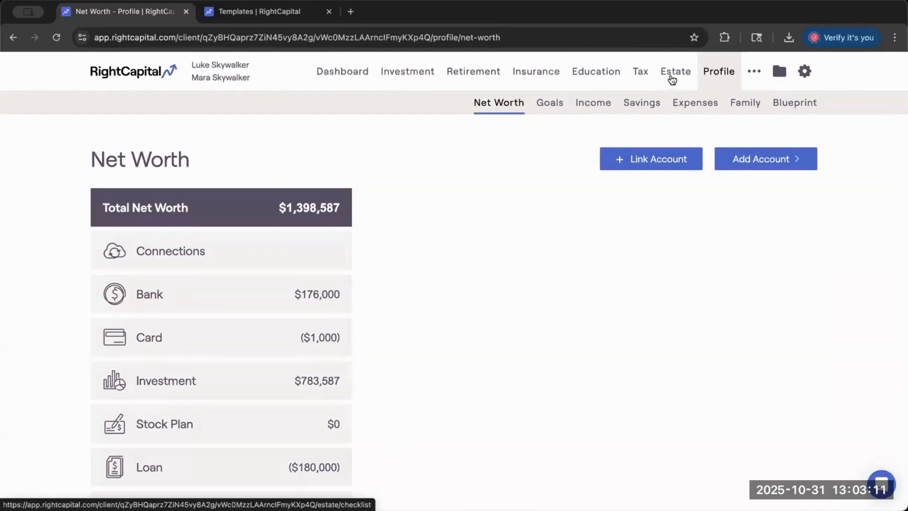
- Open the Estate Checklist and examine its sections from Will through Will part 2 for both spouses
{"action": "left_click", "coordinate": [674, 77]}
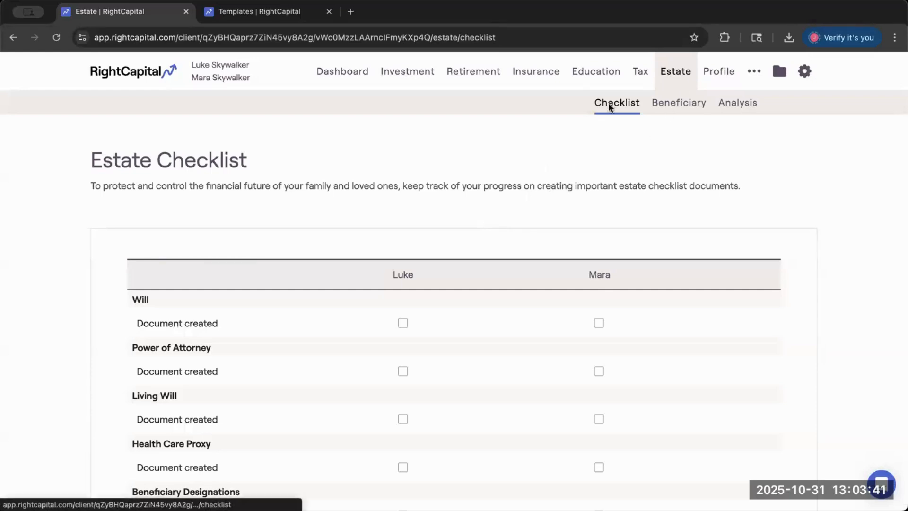
{"action": "scroll", "coordinate": [514, 184], "scroll_direction": "down", "scroll_amount": 3}
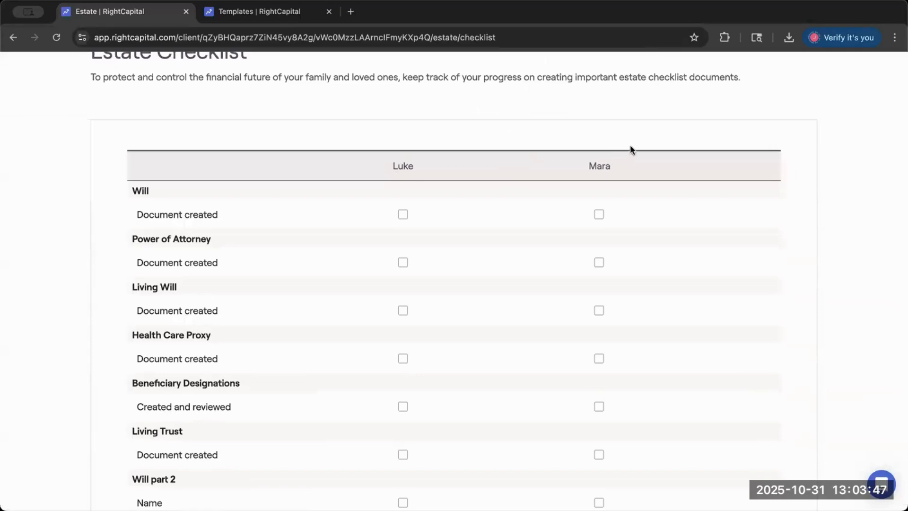
{"action": "scroll", "coordinate": [653, 143], "scroll_direction": "up", "scroll_amount": 1}
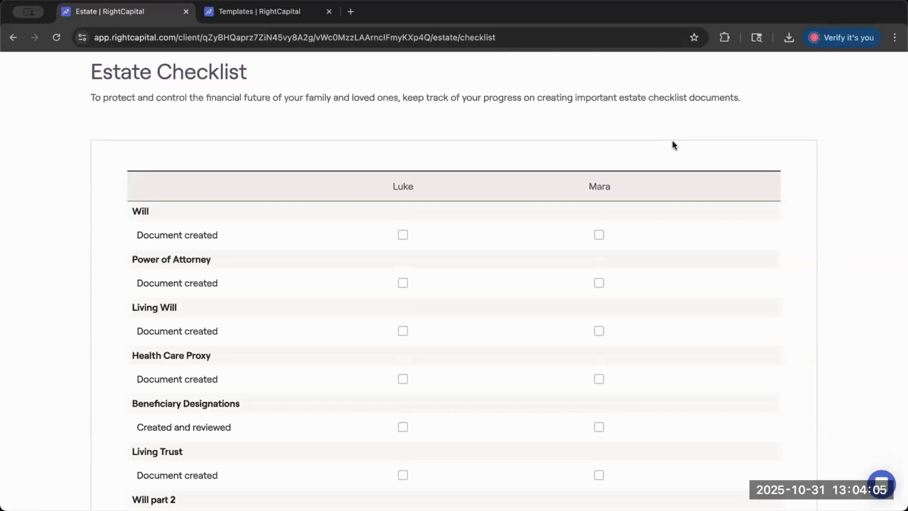
{"action": "scroll", "coordinate": [673, 141], "scroll_direction": "up", "scroll_amount": 1}
{"action": "scroll", "coordinate": [672, 140], "scroll_direction": "down", "scroll_amount": 1}
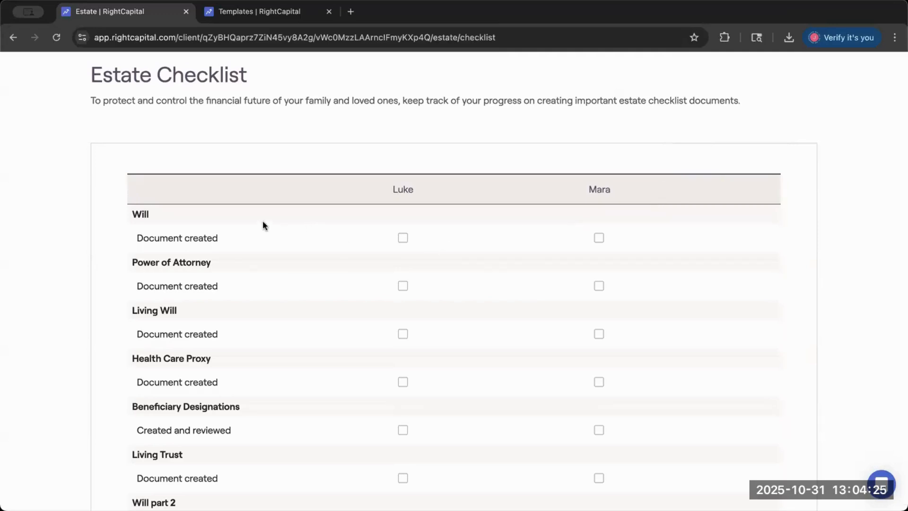
{"action": "scroll", "coordinate": [240, 229], "scroll_direction": "down", "scroll_amount": 2}
{"action": "scroll", "coordinate": [240, 229], "scroll_direction": "up", "scroll_amount": 1}
{"action": "scroll", "coordinate": [240, 229], "scroll_direction": "up", "scroll_amount": 1}
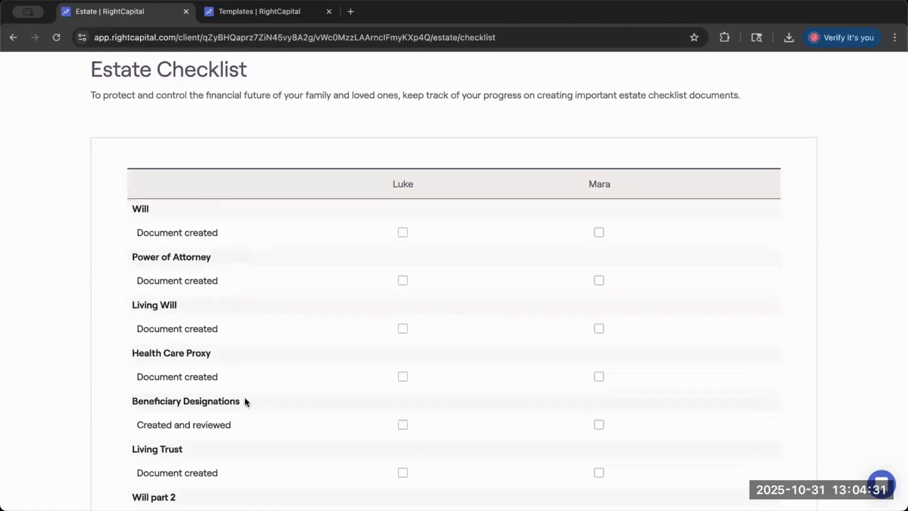
{"action": "scroll", "coordinate": [243, 407], "scroll_direction": "down", "scroll_amount": 2}
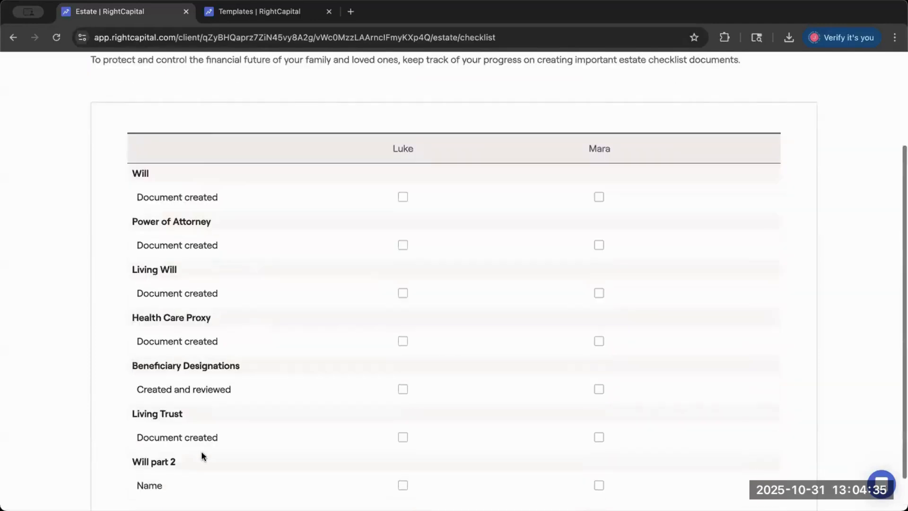
{"action": "scroll", "coordinate": [169, 464], "scroll_direction": "down", "scroll_amount": 1}
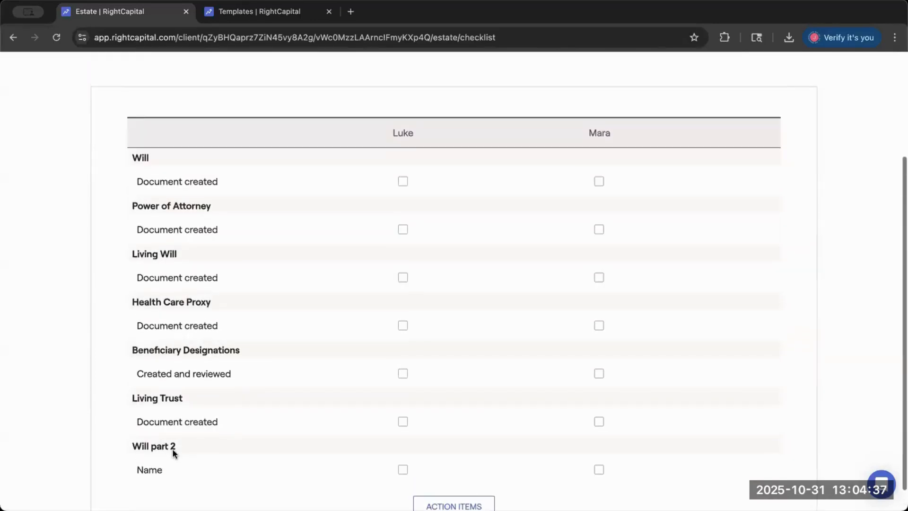
{"action": "scroll", "coordinate": [236, 438], "scroll_direction": "up", "scroll_amount": 1}
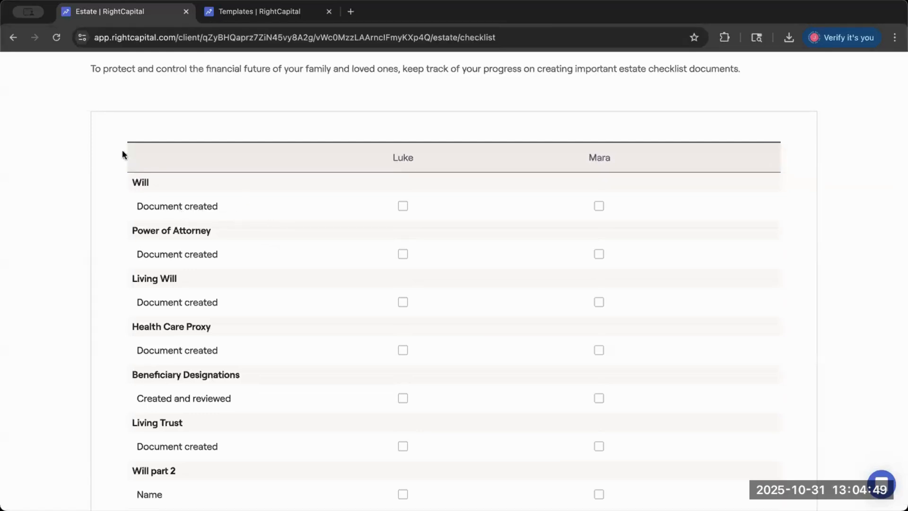
- Mark the Will document as created for the first spouse and examine the executor, guardian and last-updated fields
{"action": "left_click_drag", "start_coordinate": [163, 184], "coordinate": [169, 184]}
{"action": "left_click", "coordinate": [165, 184]}
{"action": "left_click", "coordinate": [401, 208]}
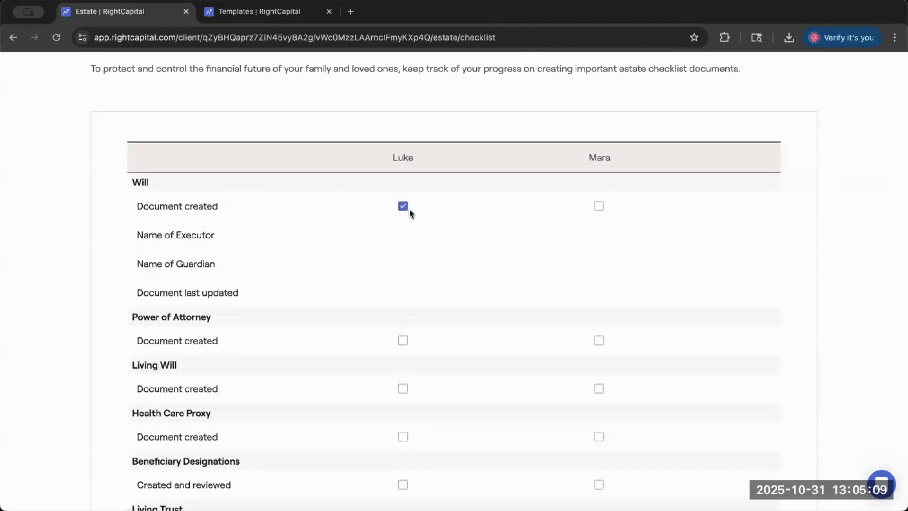
{"action": "mouse_move", "coordinate": [402, 240]}
{"action": "mouse_move", "coordinate": [403, 296]}
{"action": "scroll", "coordinate": [370, 211], "scroll_direction": "up", "scroll_amount": 2}
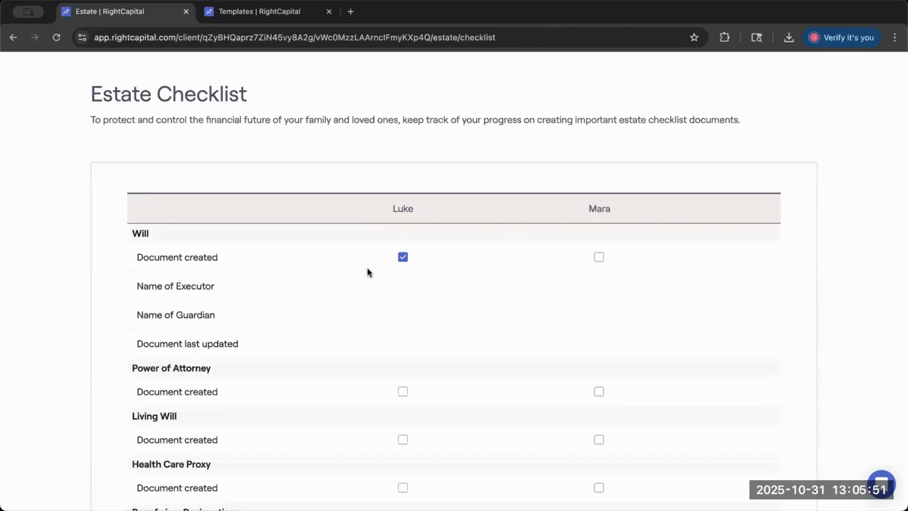
{"action": "scroll", "coordinate": [367, 268], "scroll_direction": "down", "scroll_amount": 2}
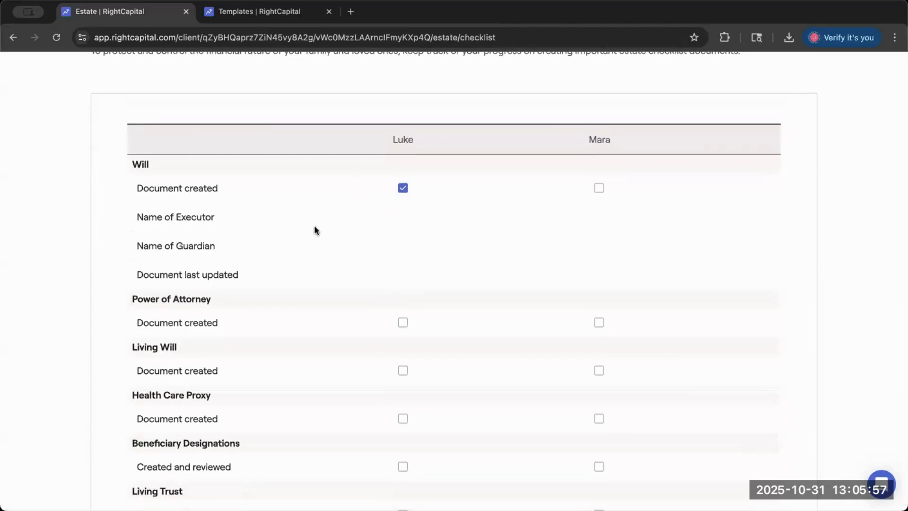
- Try entering the executor's name for the first spouse's Will, and clear that Will's Document created checkbox
{"action": "left_click", "coordinate": [403, 217]}
{"action": "type", "text": "Han"}
{"action": "key", "text": "Return"}
{"action": "left_click", "coordinate": [403, 188]}
- Mark the Power of Attorney document as created for the first spouse and examine its name and last-updated fields
{"action": "scroll", "coordinate": [623, 140], "scroll_direction": "down", "scroll_amount": 1}
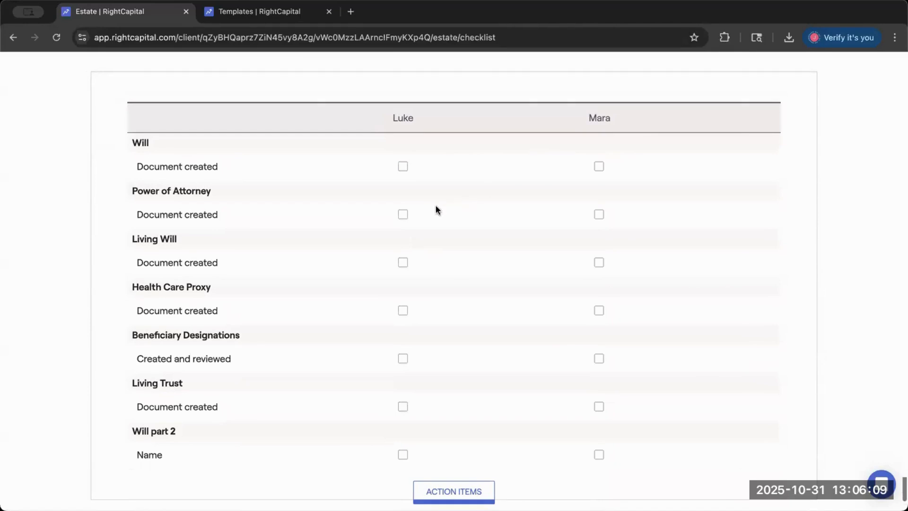
{"action": "left_click", "coordinate": [402, 215]}
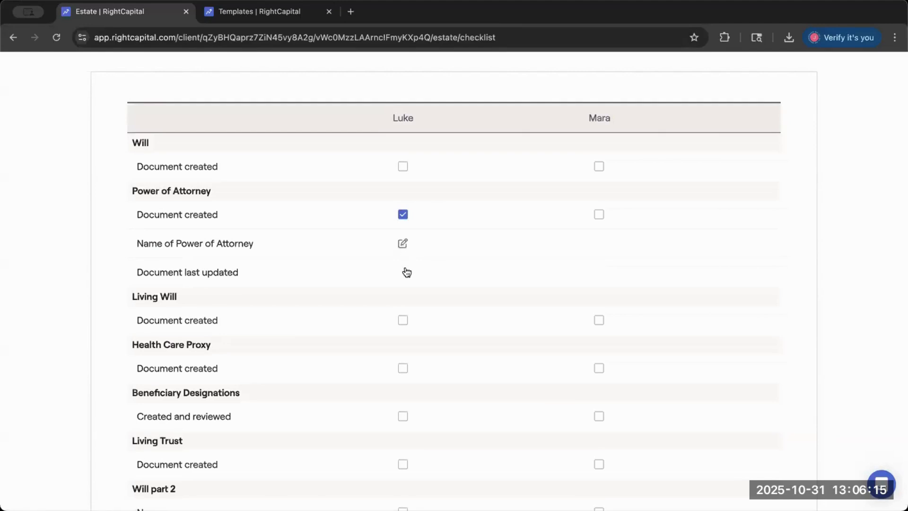
{"action": "left_click_drag", "start_coordinate": [249, 273], "coordinate": [138, 272]}
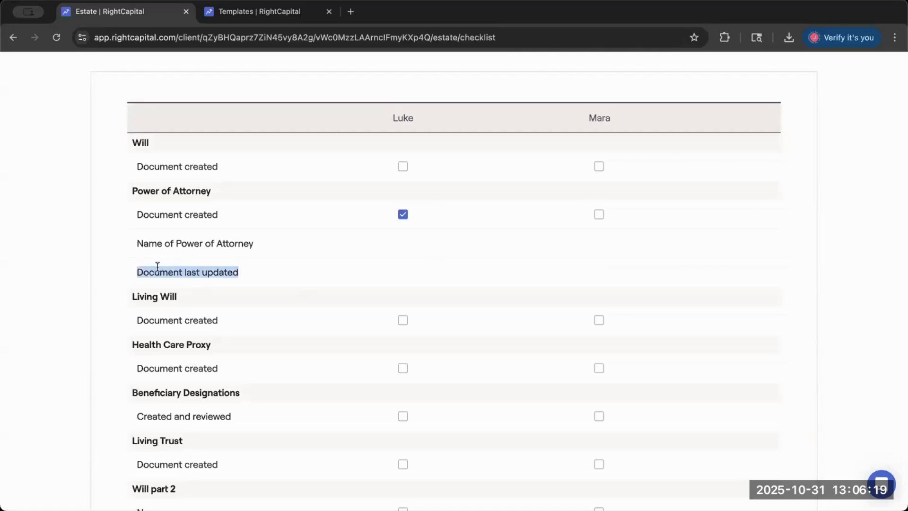
{"action": "mouse_move", "coordinate": [246, 272]}
{"action": "left_mouse_down"}
{"action": "mouse_move", "coordinate": [126, 269]}
{"action": "mouse_move", "coordinate": [242, 271]}
{"action": "left_mouse_up"}
{"action": "mouse_move", "coordinate": [403, 251]}
{"action": "mouse_move", "coordinate": [403, 278]}
{"action": "scroll", "coordinate": [404, 278], "scroll_direction": "down", "scroll_amount": 2}
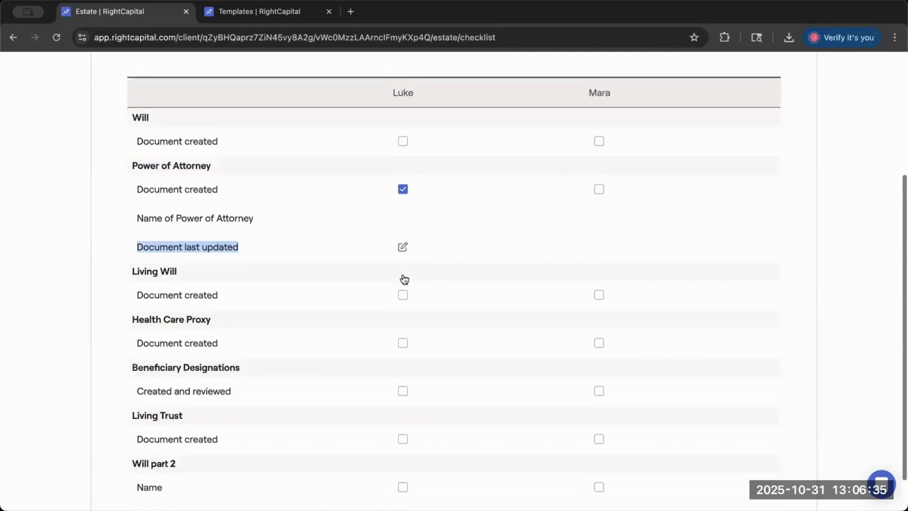
{"action": "left_click", "coordinate": [355, 464]}
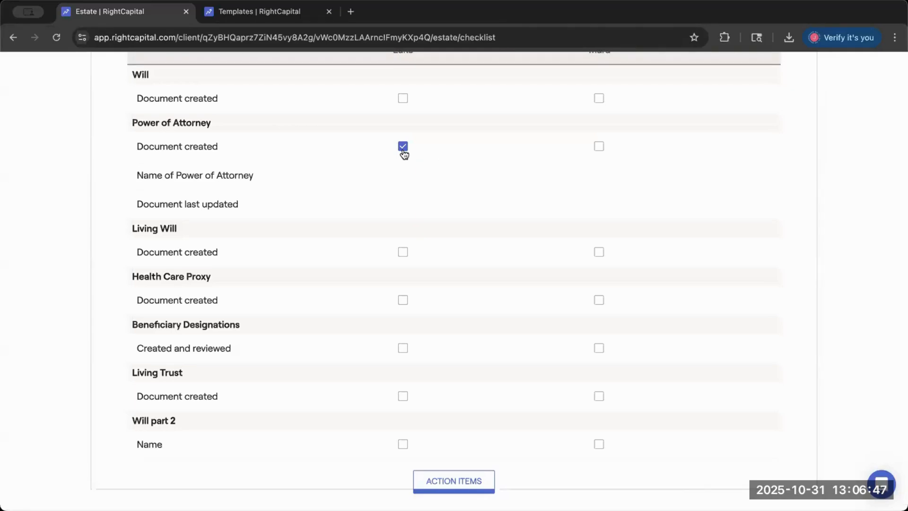
{"action": "left_click_drag", "start_coordinate": [124, 422], "coordinate": [178, 415]}
{"action": "left_click", "coordinate": [178, 415]}
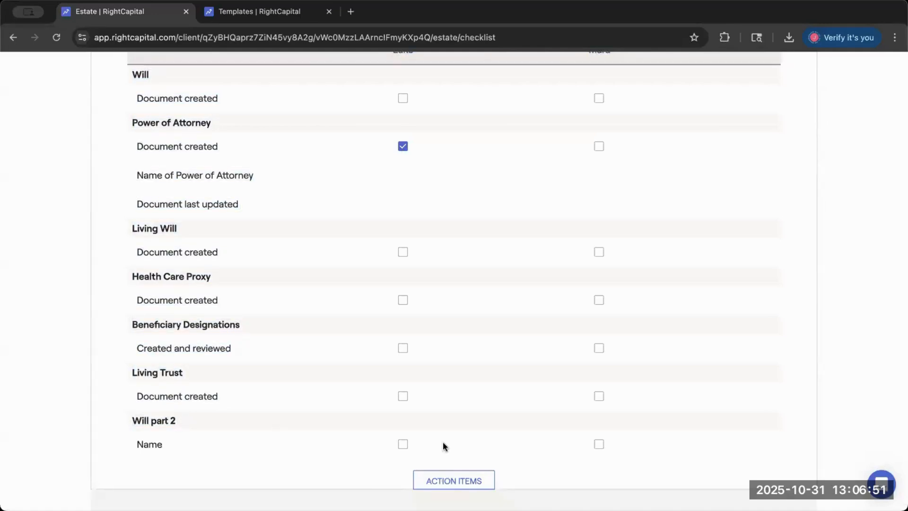
- Start a new section in the estate checklist's task editor and name it Property Deed
{"action": "scroll", "coordinate": [443, 442], "scroll_direction": "down", "scroll_amount": 3}
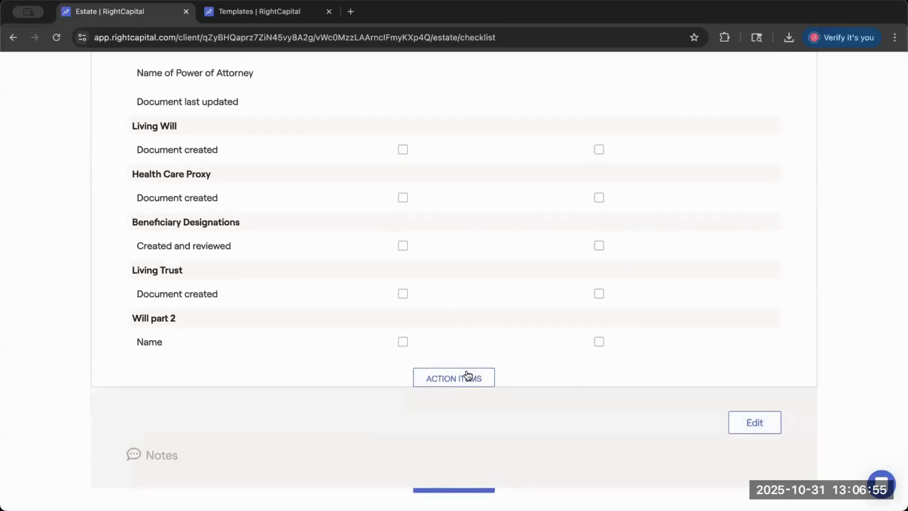
{"action": "left_click", "coordinate": [732, 422]}
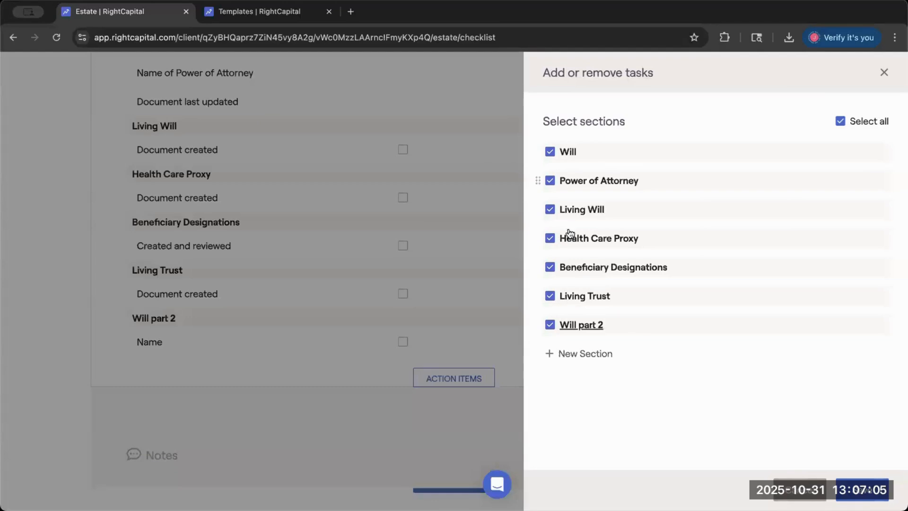
{"action": "left_click", "coordinate": [577, 353]}
{"action": "left_click", "coordinate": [620, 166]}
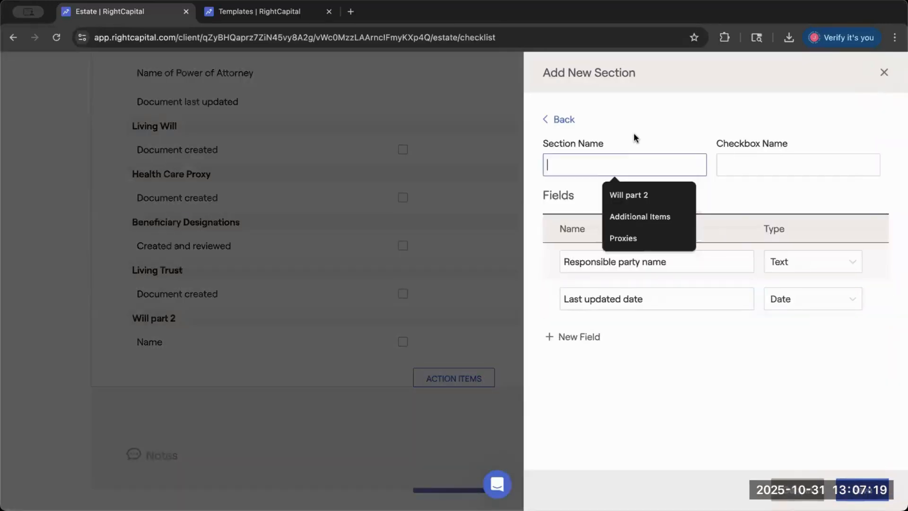
{"action": "type", "text": "Pro"}
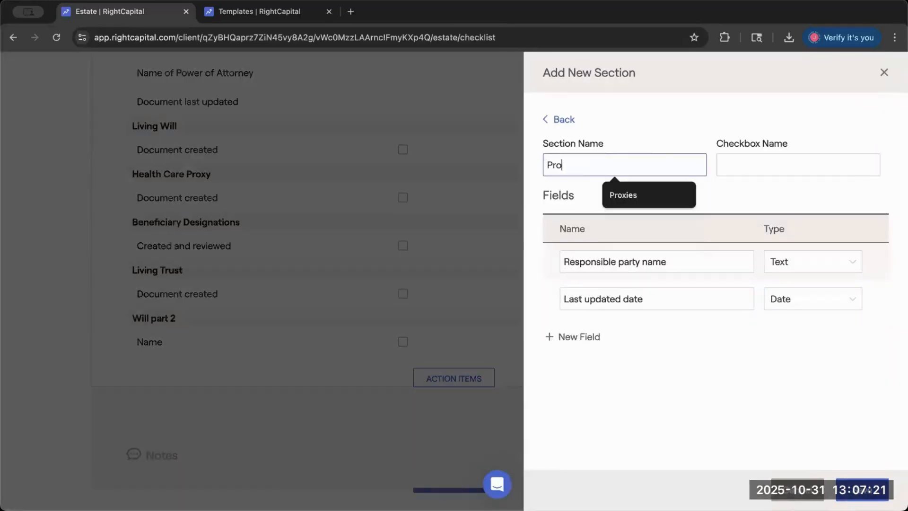
{"action": "type", "text": "perty Deed"}
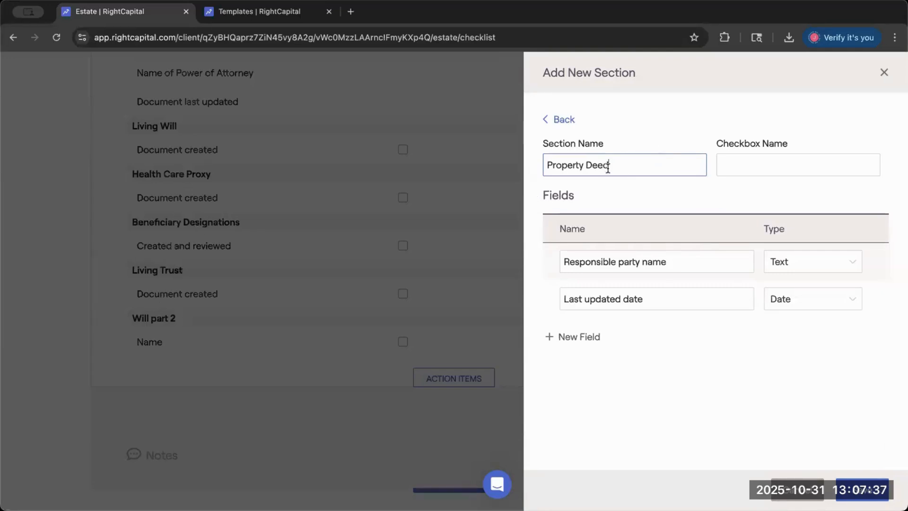
- Set the Property Deed section's checkbox name to Property
{"action": "left_click", "coordinate": [733, 158]}
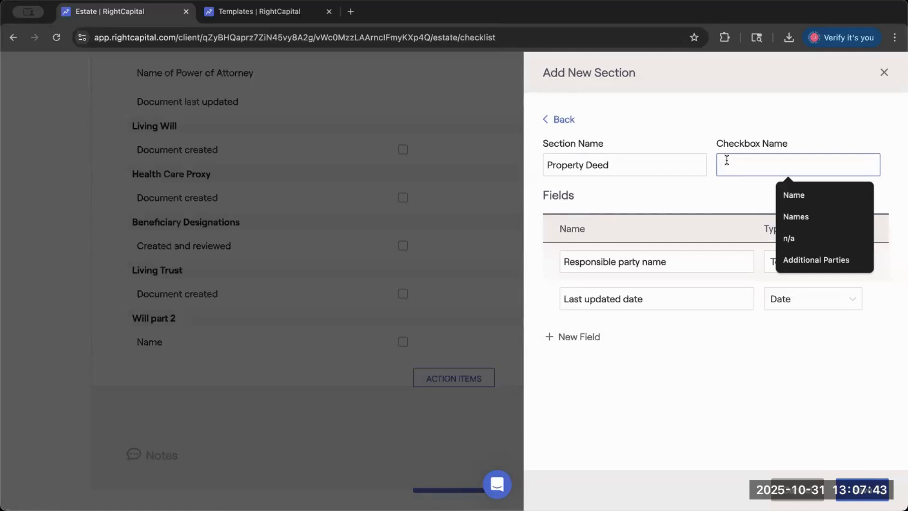
{"action": "type", "text": "Property"}
{"action": "key", "text": "BackSpace"}
{"action": "key", "text": "BackSpace"}
{"action": "type", "text": "ty"}
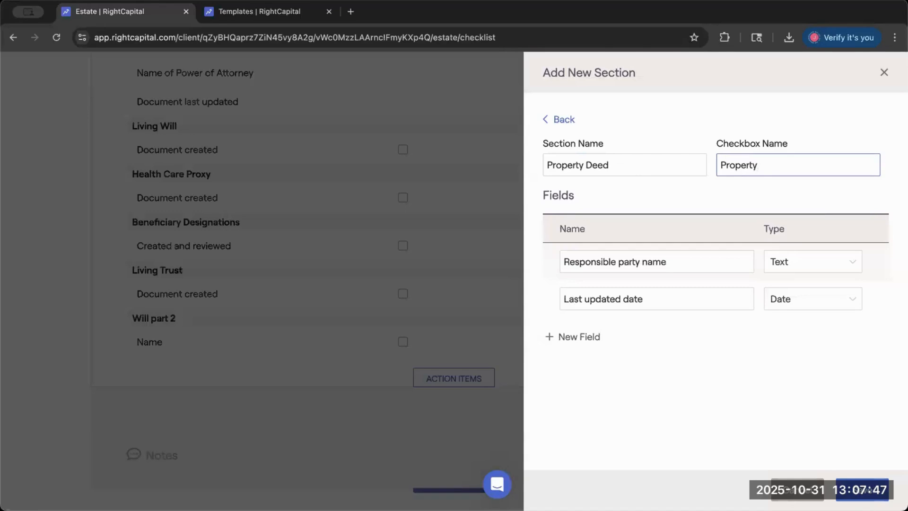
- Rename the section's Responsible party name field as Property Name
{"action": "left_click", "coordinate": [675, 261]}
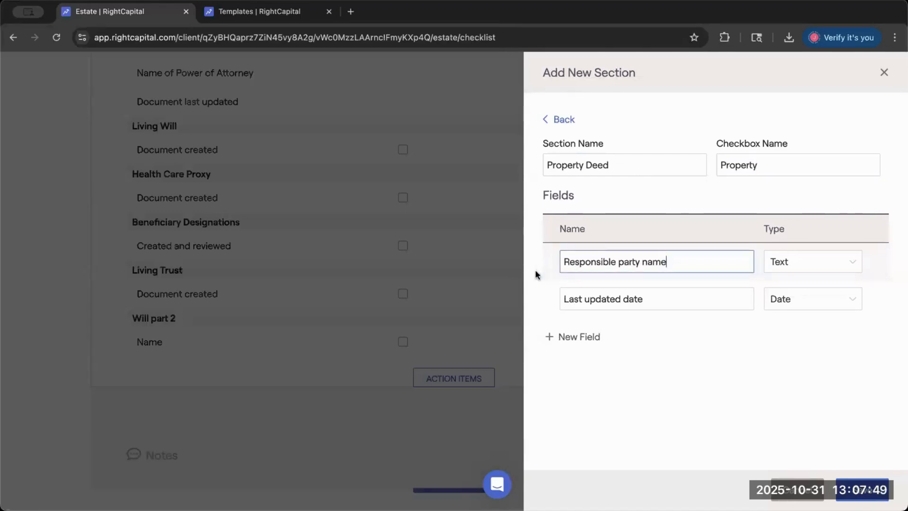
{"action": "triple_click", "coordinate": [641, 263]}
{"action": "type", "text": "Property Name"}
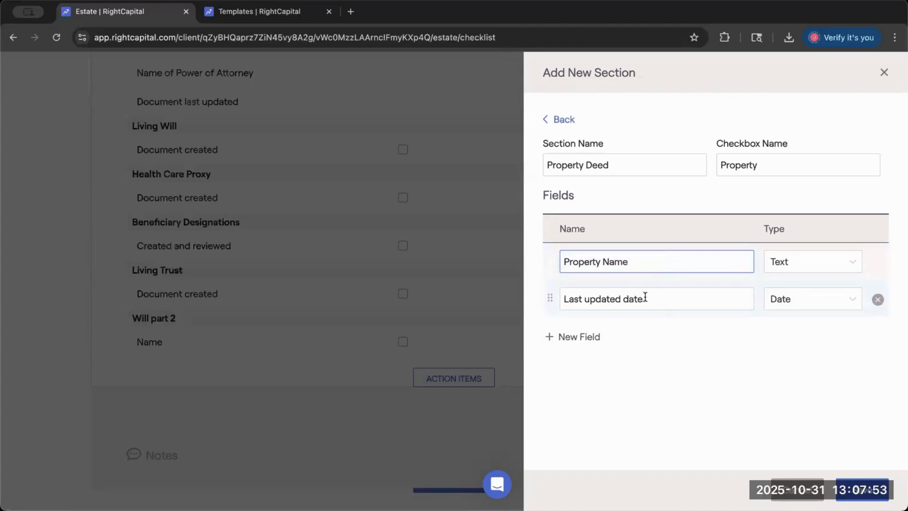
{"action": "left_click", "coordinate": [567, 337]}
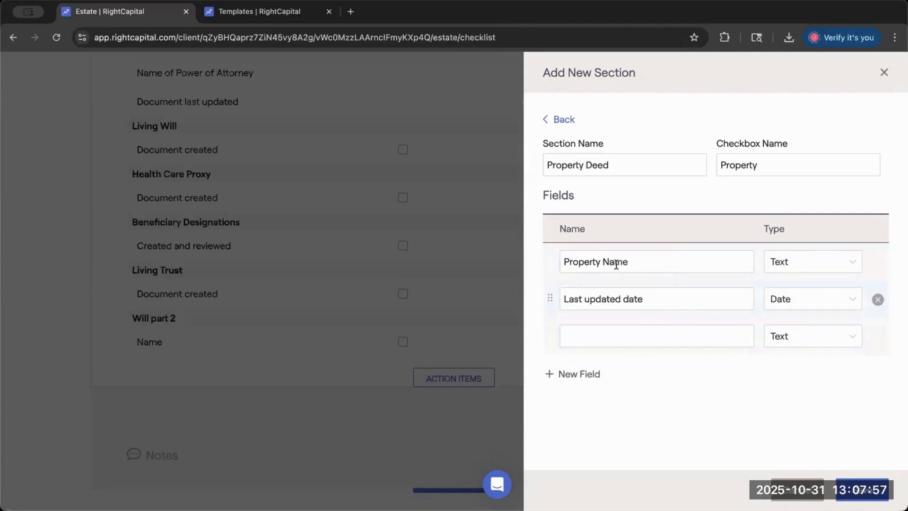
{"action": "left_click", "coordinate": [878, 337]}
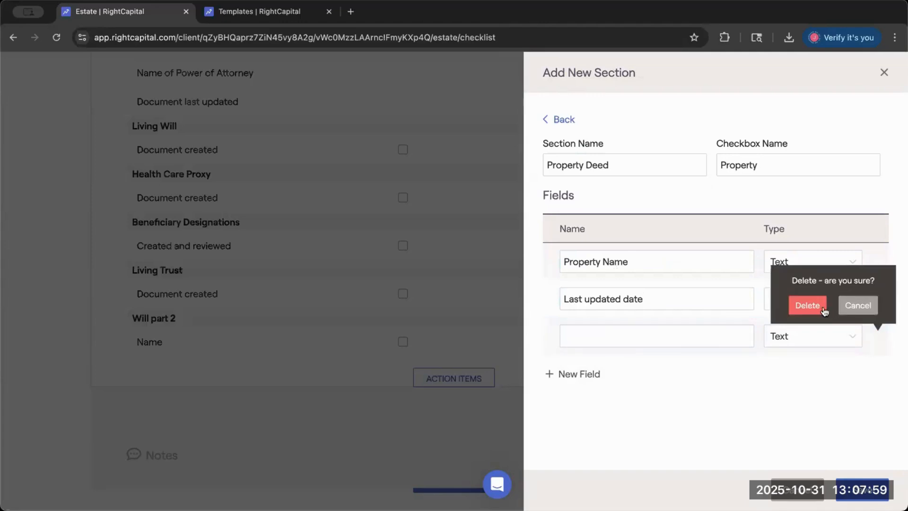
{"action": "left_click", "coordinate": [808, 306]}
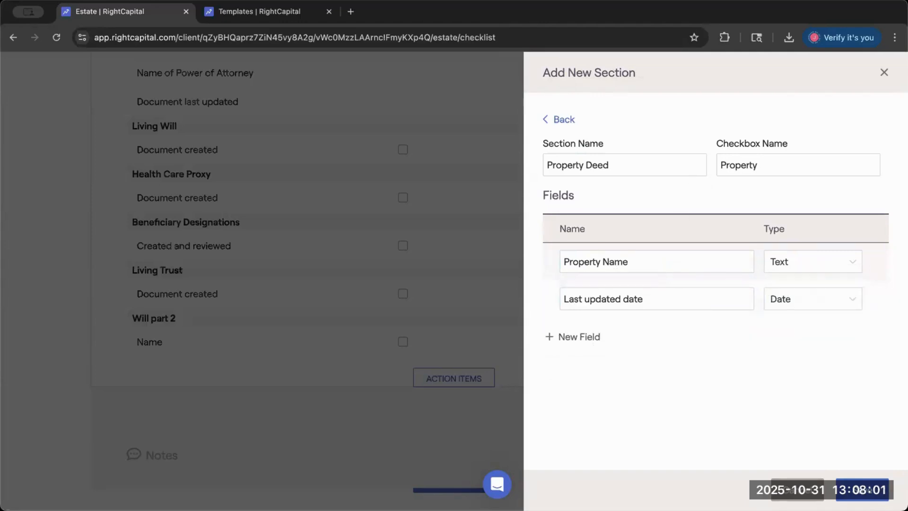
- Save the Property Deed section to the estate checklist and mark its Property checkbox for the first spouse
{"action": "left_click", "coordinate": [857, 492]}
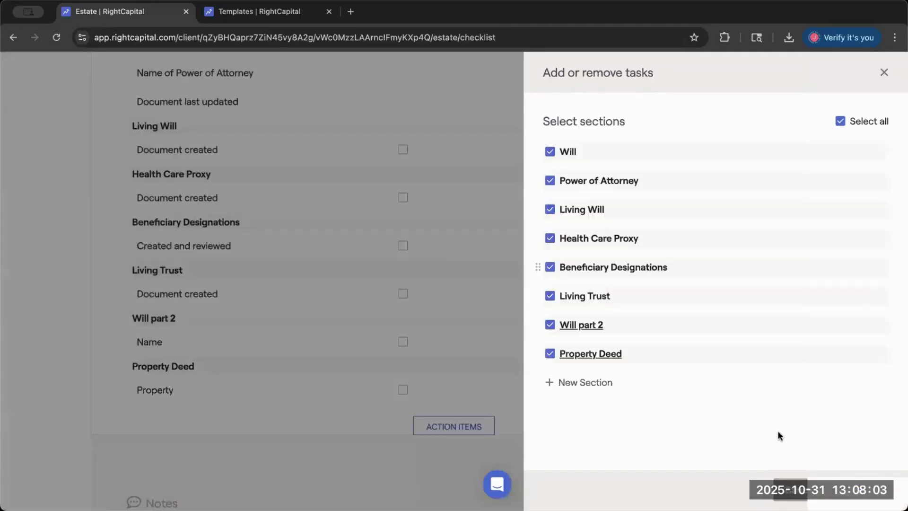
{"action": "left_click", "coordinate": [861, 490]}
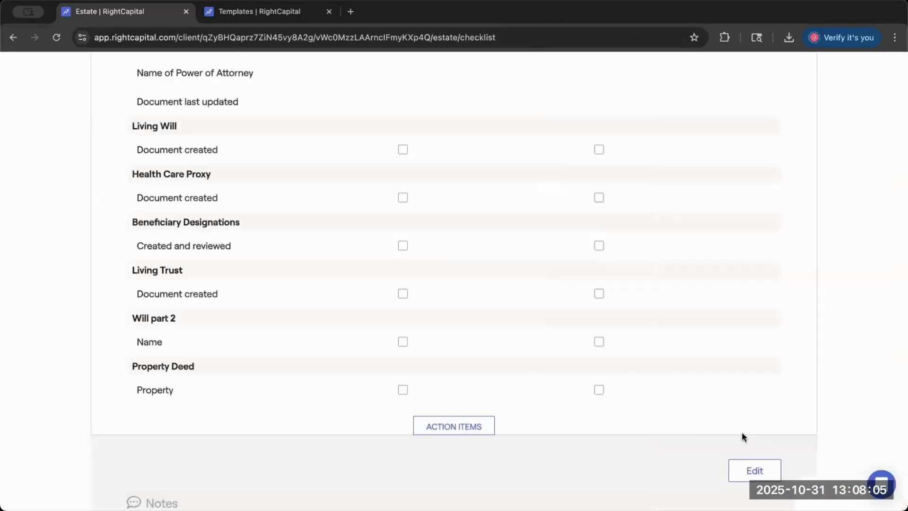
{"action": "left_click", "coordinate": [399, 398]}
{"action": "scroll", "coordinate": [393, 369], "scroll_direction": "down", "scroll_amount": 2}
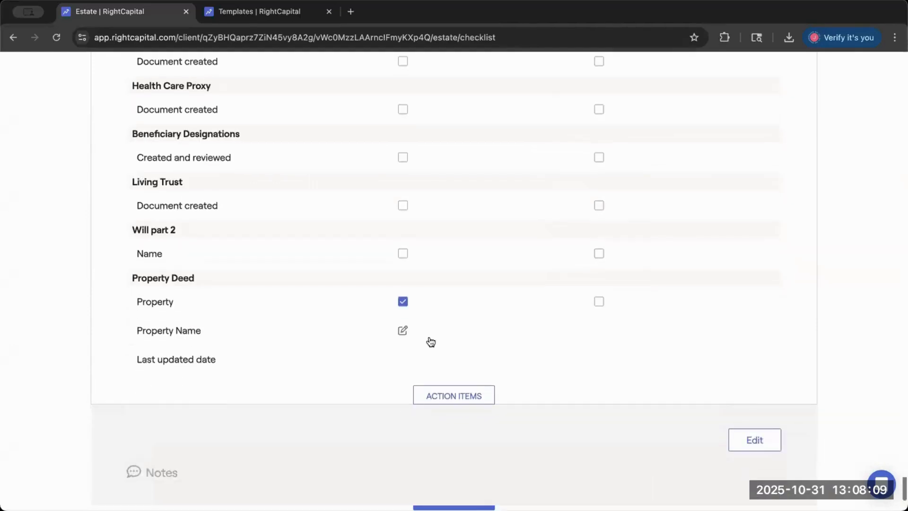
- Set the first spouse's Property Name in the Property Deed section to Main Street Address
{"action": "left_click", "coordinate": [403, 331]}
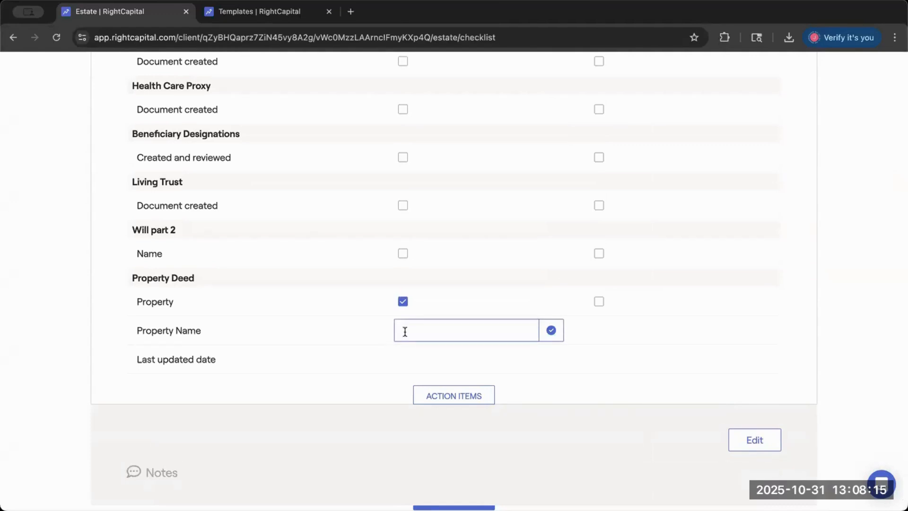
{"action": "type", "text": "Main Street Address"}
{"action": "left_click", "coordinate": [550, 332]}
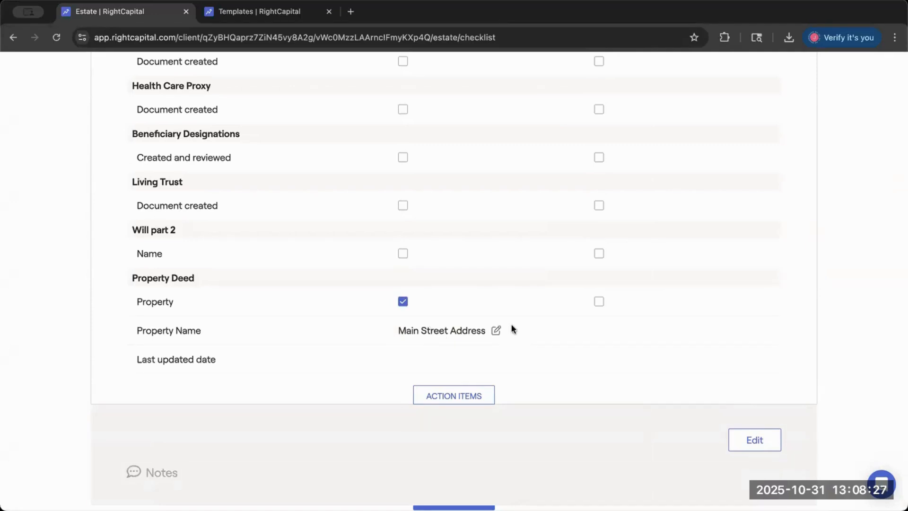
- Reorder the checklist sections so that Will part 2 sits directly below Will, save the order and check it in the checklist
{"action": "left_click", "coordinate": [754, 439]}
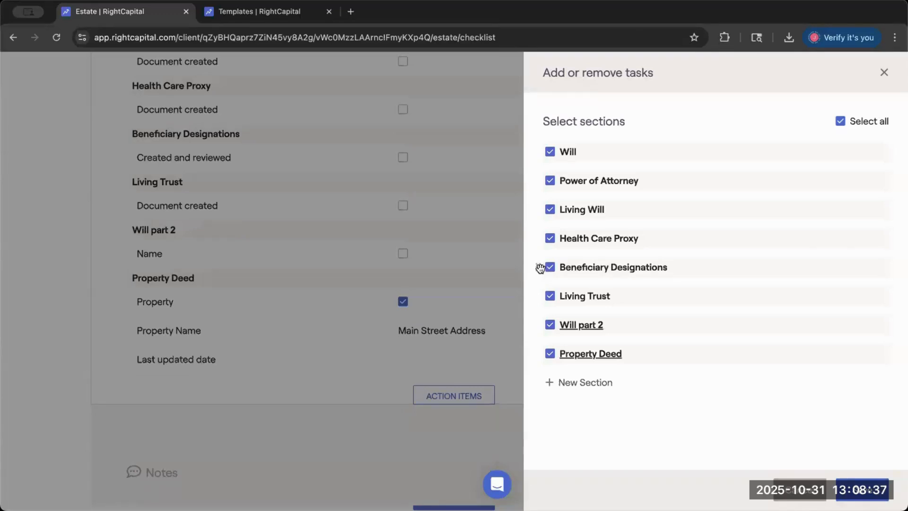
{"action": "left_click_drag", "start_coordinate": [540, 325], "coordinate": [532, 354]}
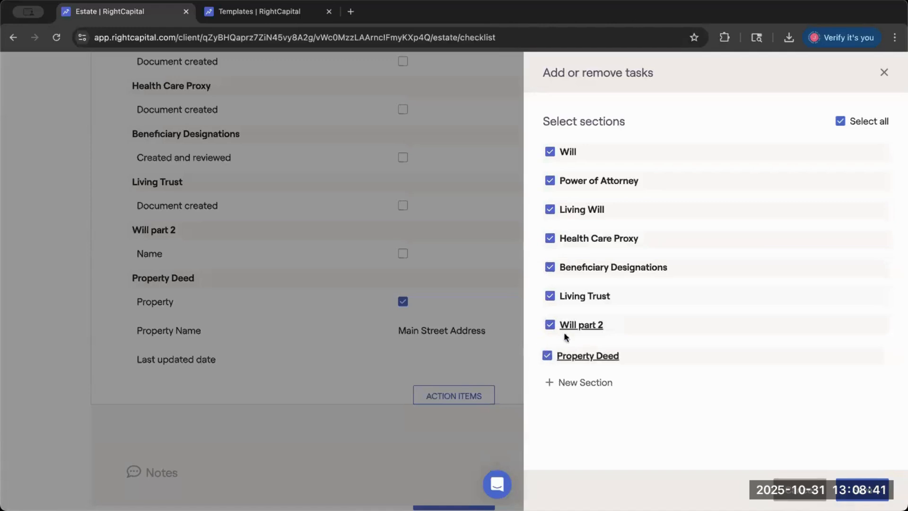
{"action": "left_click_drag", "start_coordinate": [539, 311], "coordinate": [544, 177]}
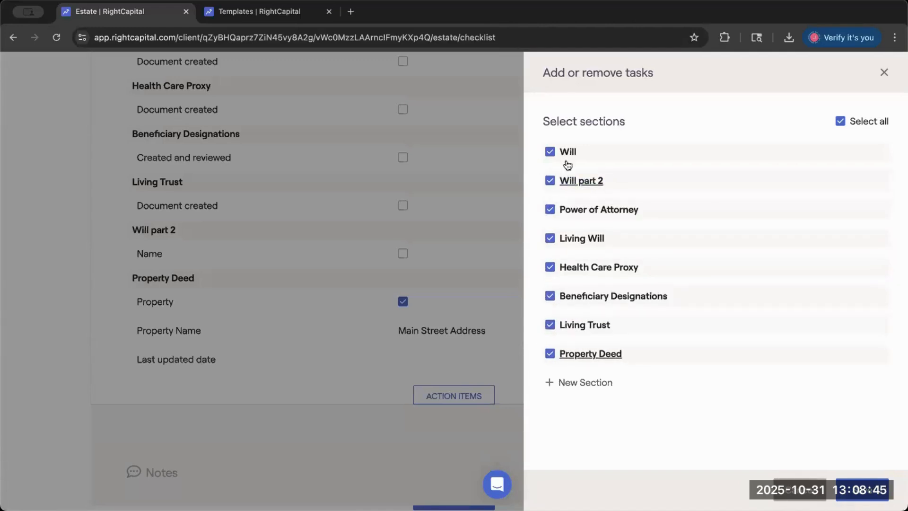
{"action": "left_click", "coordinate": [862, 490]}
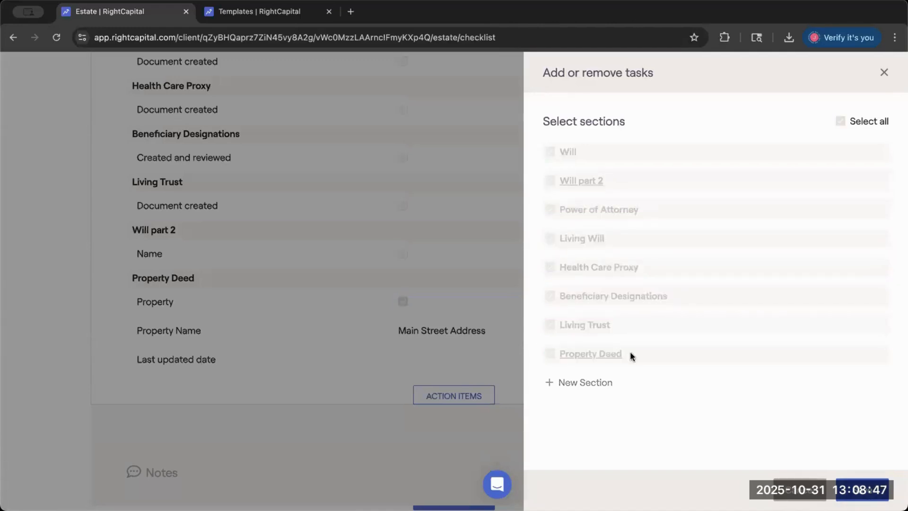
{"action": "scroll", "coordinate": [518, 325], "scroll_direction": "up", "scroll_amount": 5}
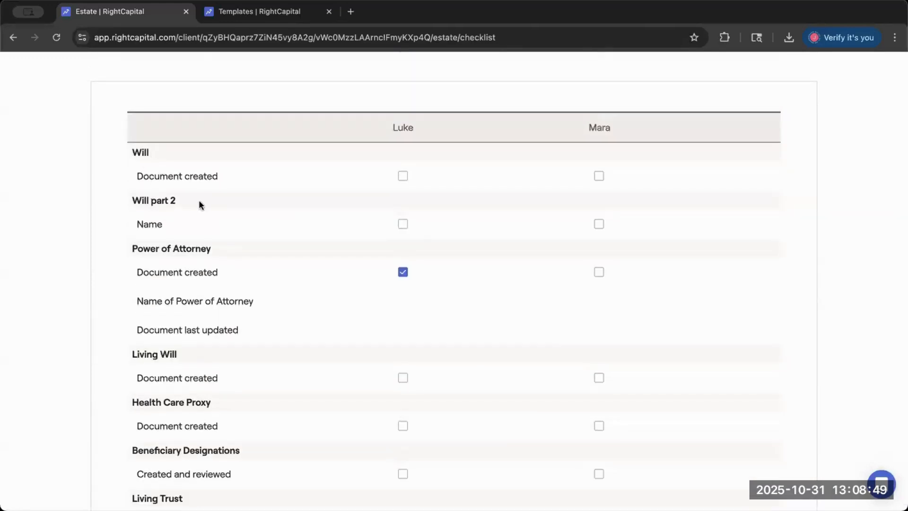
{"action": "left_click_drag", "start_coordinate": [137, 223], "coordinate": [126, 219]}
{"action": "left_click", "coordinate": [158, 225]}
{"action": "left_click_drag", "start_coordinate": [177, 202], "coordinate": [159, 202]}
- Add a text field named Additional Names to the Will part 2 section and save the checklist tasks
{"action": "scroll", "coordinate": [373, 408], "scroll_direction": "down", "scroll_amount": 5}
{"action": "left_click", "coordinate": [736, 432]}
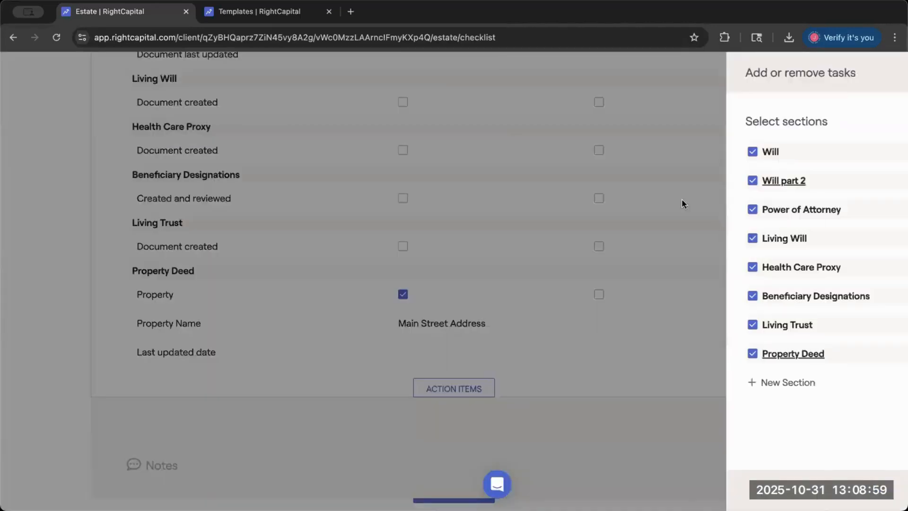
{"action": "left_click", "coordinate": [588, 182]}
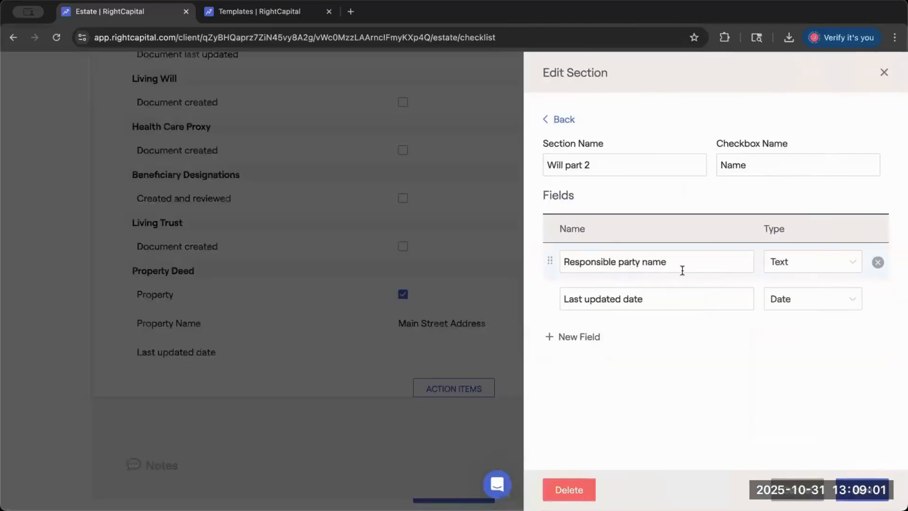
{"action": "left_click", "coordinate": [592, 338]}
{"action": "left_click", "coordinate": [604, 337]}
{"action": "type", "text": "Additional Names"}
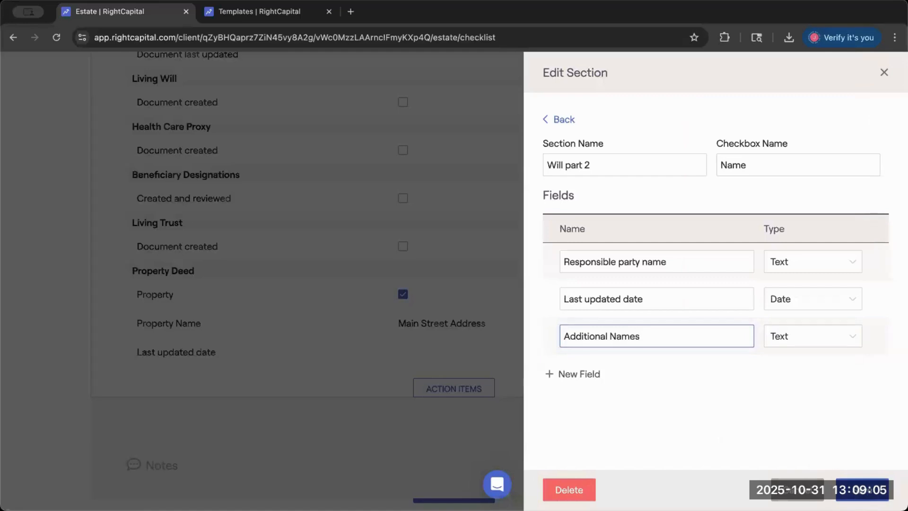
{"action": "left_click", "coordinate": [563, 119]}
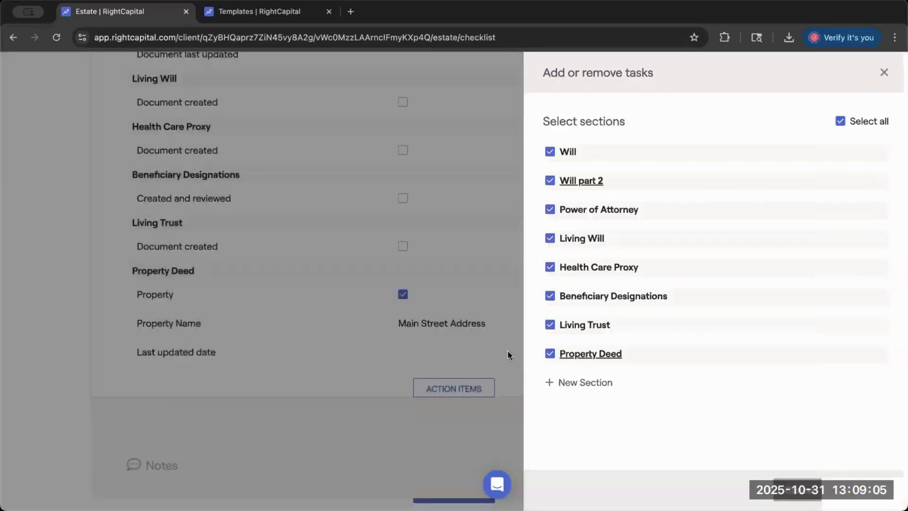
{"action": "left_click", "coordinate": [862, 490]}
- Mark Will part 2's Name checkbox for the first spouse and examine the fields beneath it
{"action": "scroll", "coordinate": [517, 365], "scroll_direction": "up", "scroll_amount": 1}
{"action": "scroll", "coordinate": [306, 210], "scroll_direction": "up", "scroll_amount": 5}
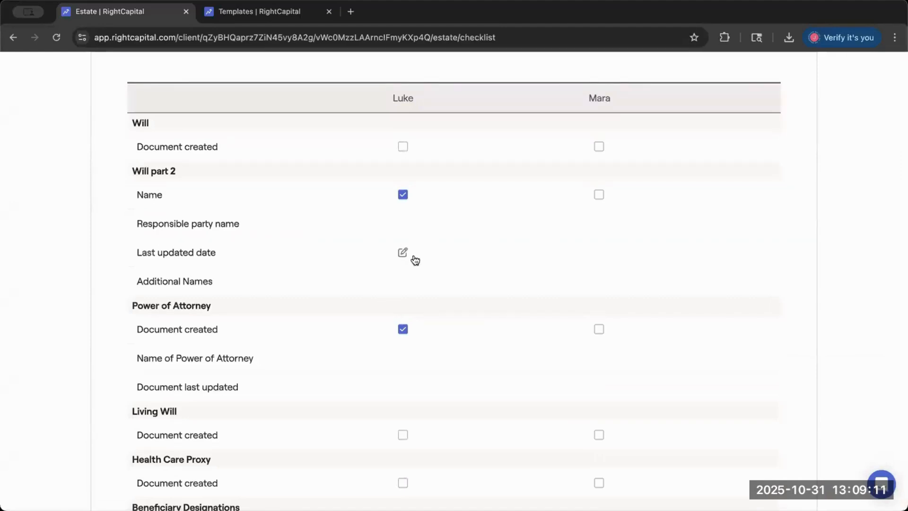
{"action": "scroll", "coordinate": [414, 259], "scroll_direction": "down", "scroll_amount": 2}
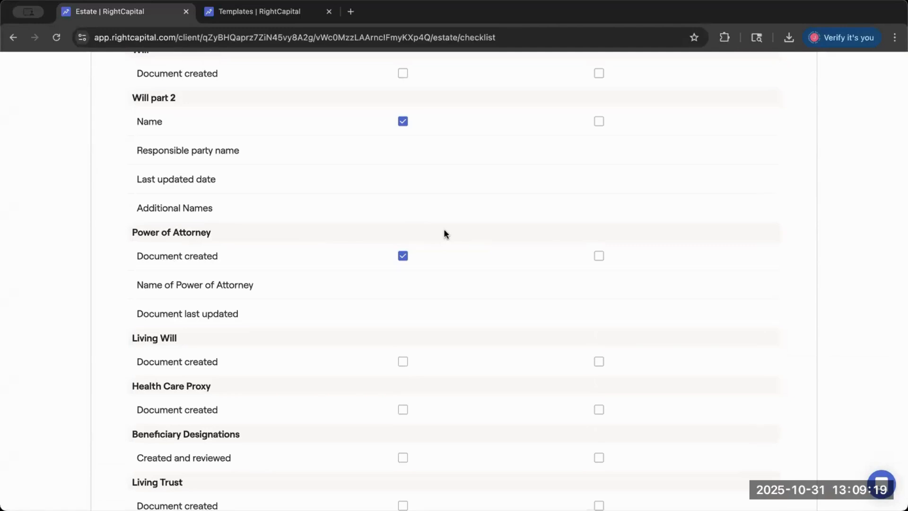
{"action": "mouse_move", "coordinate": [466, 282]}
{"action": "scroll", "coordinate": [459, 271], "scroll_direction": "up", "scroll_amount": 3}
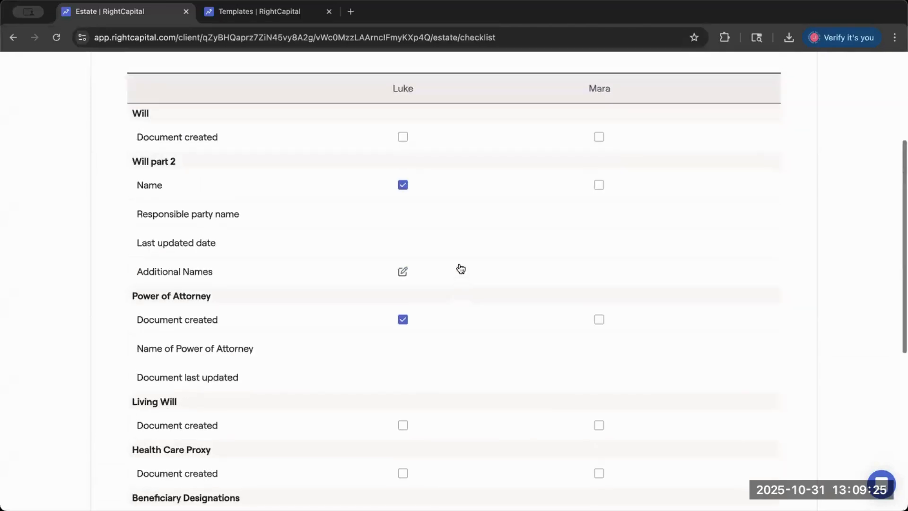
- Clear the first spouse's checkboxes for Will part 2 and Power of Attorney
{"action": "left_click", "coordinate": [403, 185]}
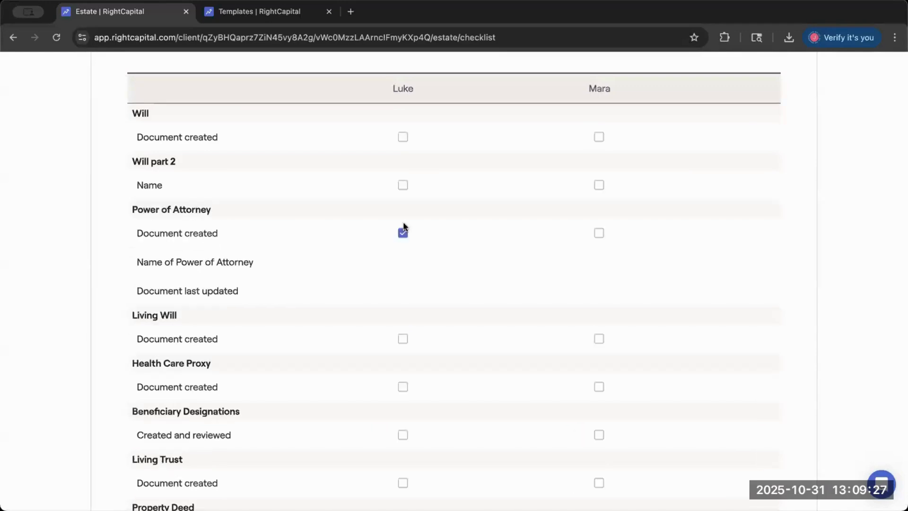
{"action": "left_click", "coordinate": [403, 233]}
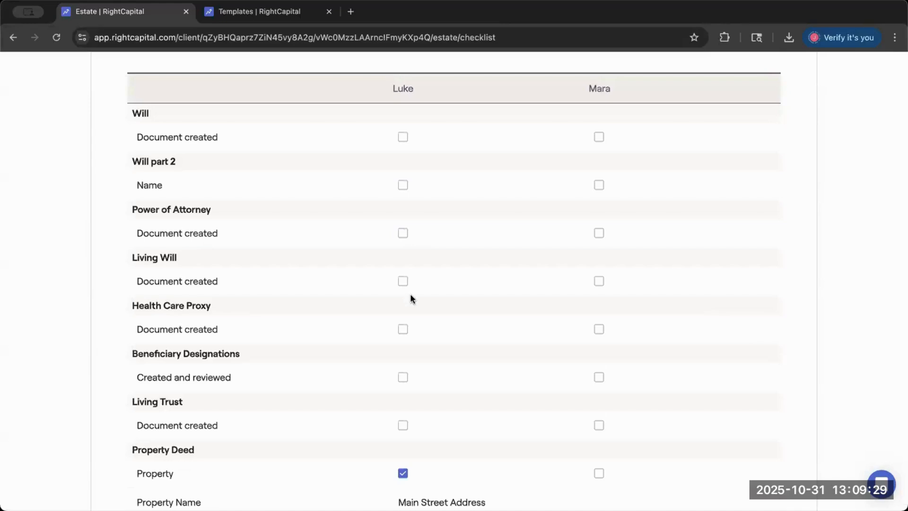
{"action": "scroll", "coordinate": [410, 295], "scroll_direction": "down", "scroll_amount": 1}
{"action": "scroll", "coordinate": [410, 296], "scroll_direction": "up", "scroll_amount": 2}
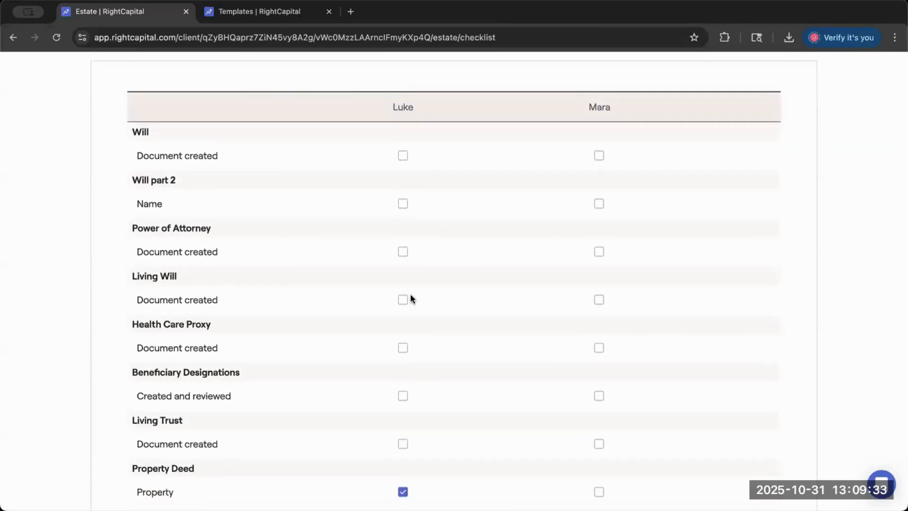
- Review the whole estate checklist from its heading down to the custom Property Deed section
{"action": "scroll", "coordinate": [516, 146], "scroll_direction": "up", "scroll_amount": 3}
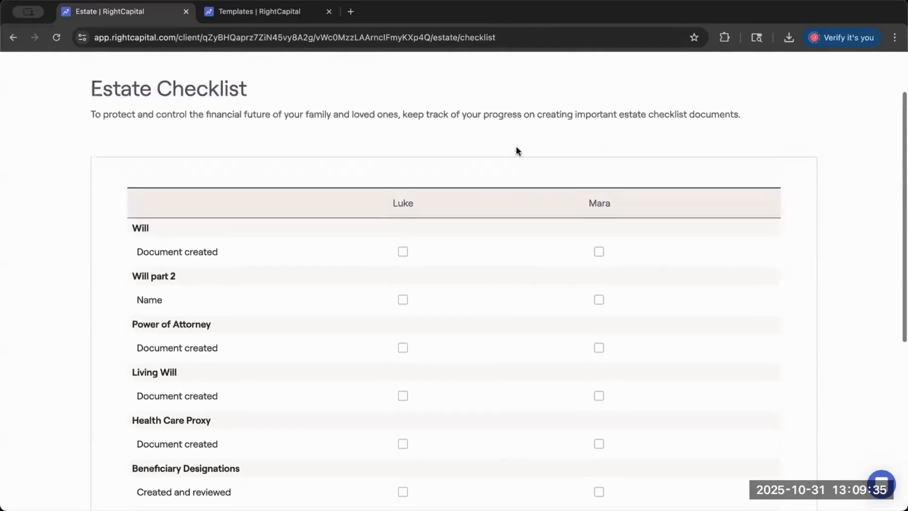
{"action": "scroll", "coordinate": [503, 161], "scroll_direction": "down", "scroll_amount": 1}
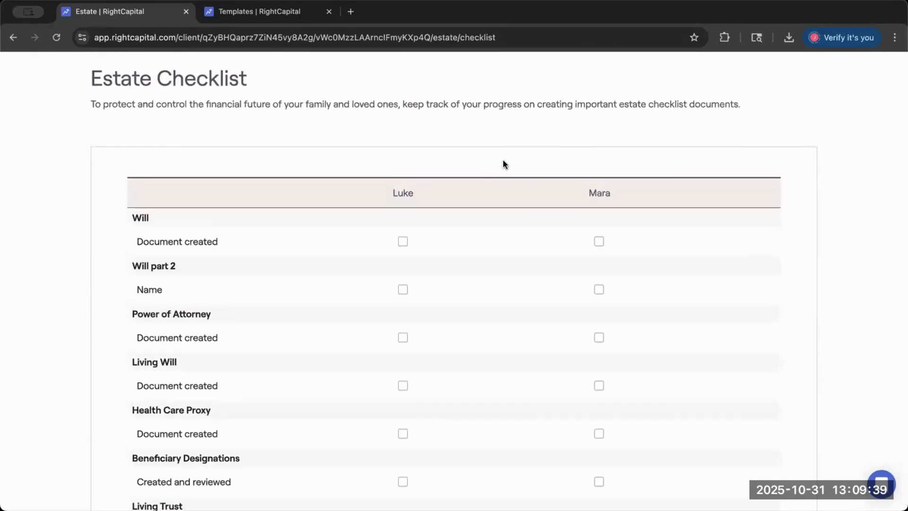
{"action": "scroll", "coordinate": [499, 164], "scroll_direction": "down", "scroll_amount": 5}
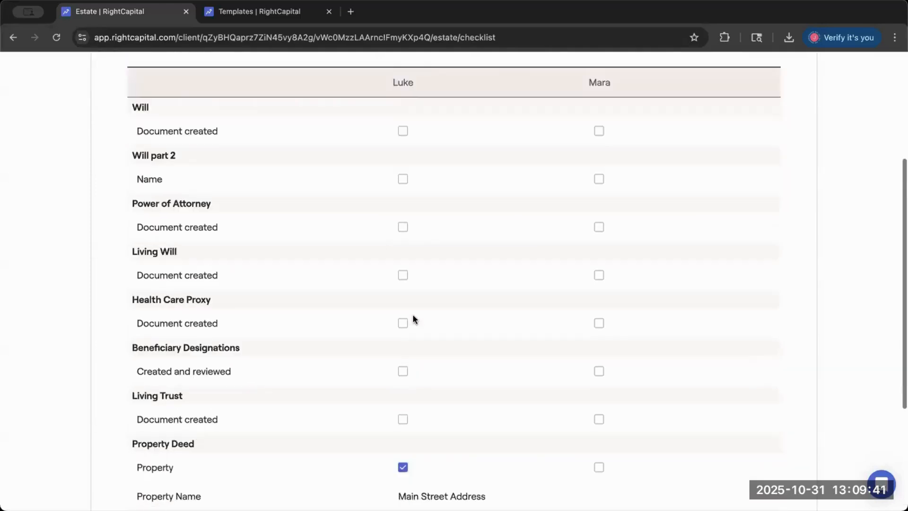
{"action": "scroll", "coordinate": [414, 320], "scroll_direction": "down", "scroll_amount": 8}
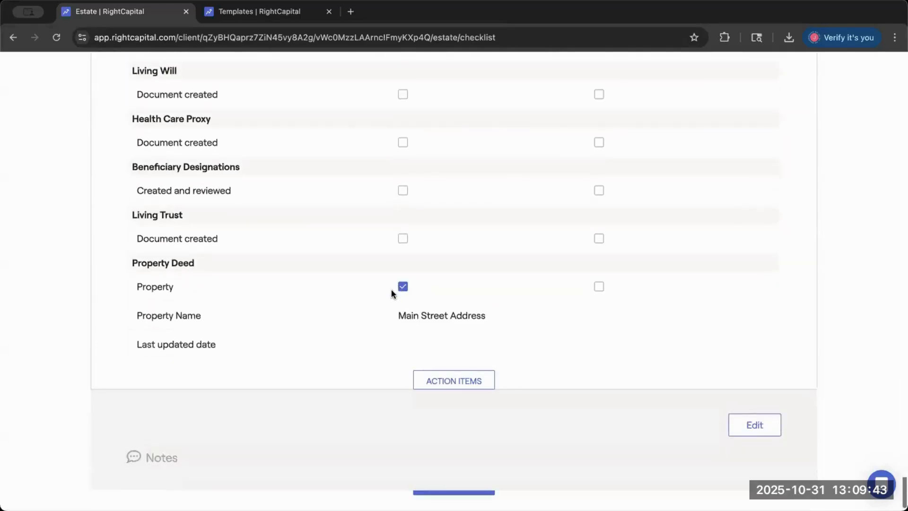
{"action": "left_click_drag", "start_coordinate": [205, 262], "coordinate": [133, 263]}
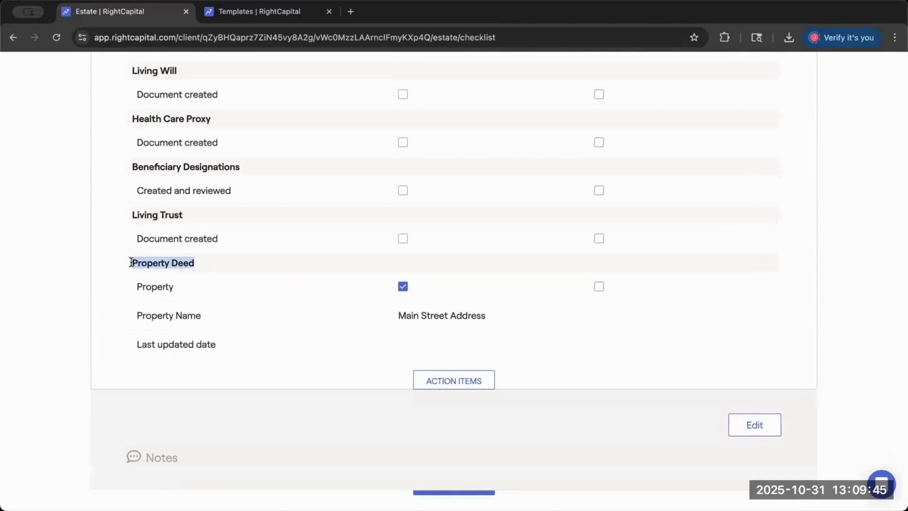
{"action": "left_click", "coordinate": [322, 267]}
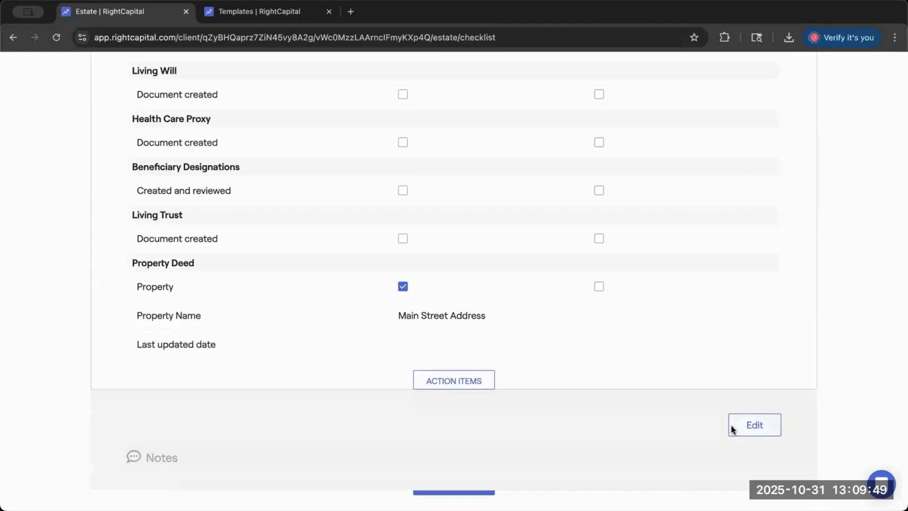
{"action": "scroll", "coordinate": [662, 352], "scroll_direction": "up", "scroll_amount": 5}
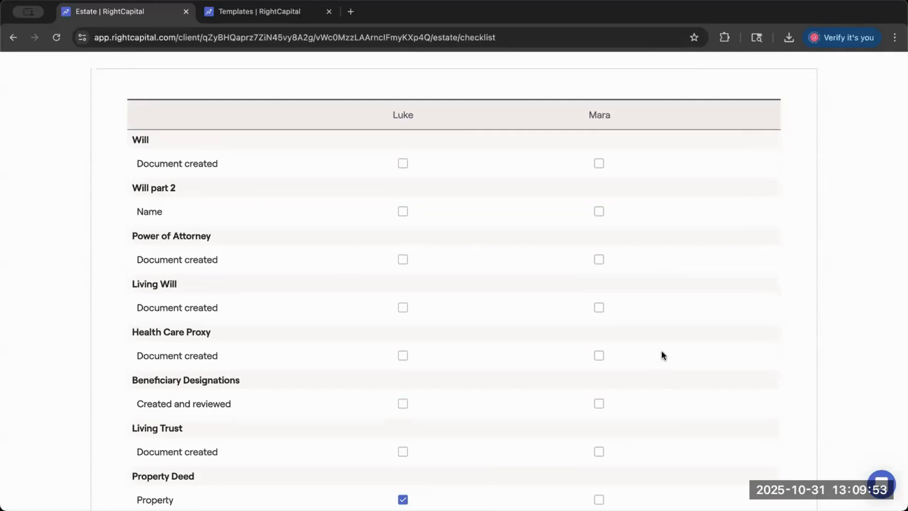
{"action": "scroll", "coordinate": [655, 334], "scroll_direction": "down", "scroll_amount": 5}
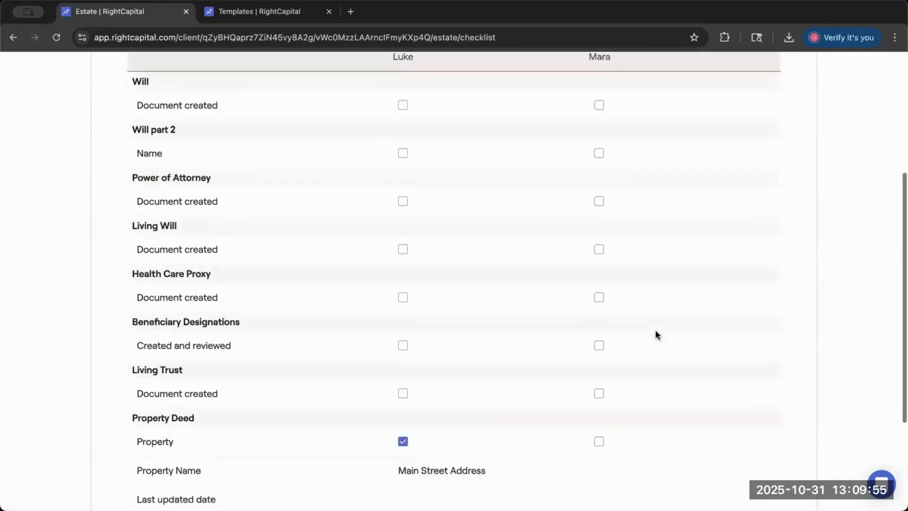
- Start a new section in the estate checklist's task editor and name it Plan For Estate Taxes
{"action": "left_click", "coordinate": [754, 421]}
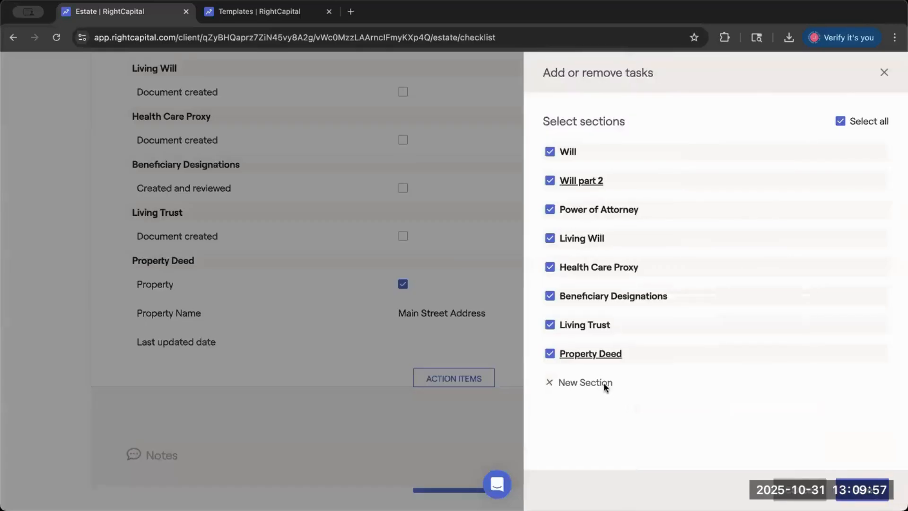
{"action": "left_click", "coordinate": [602, 383]}
{"action": "left_click", "coordinate": [669, 158]}
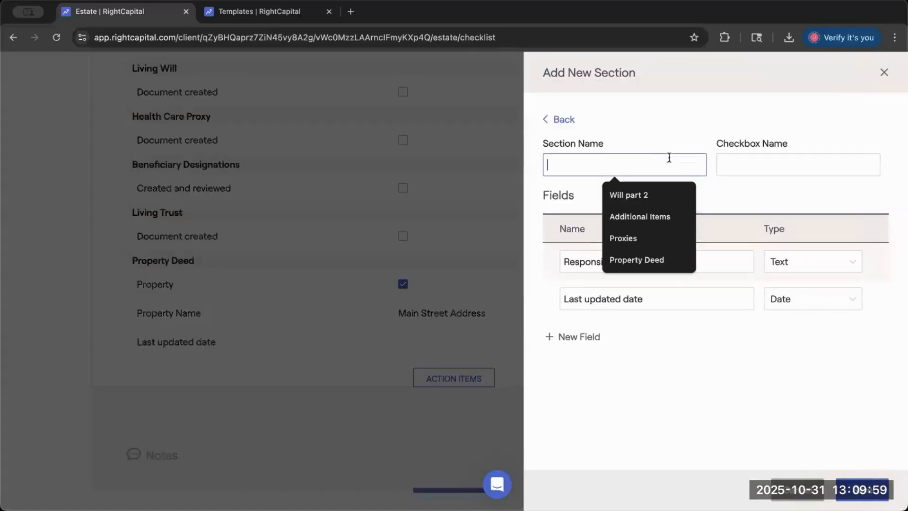
{"action": "type", "text": "PLan"}
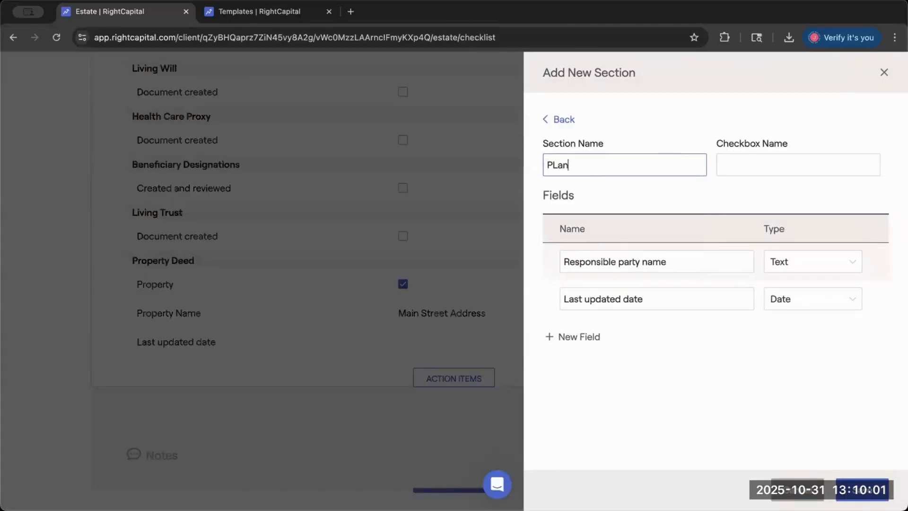
{"action": "type", "text": " For Estate Taxes"}
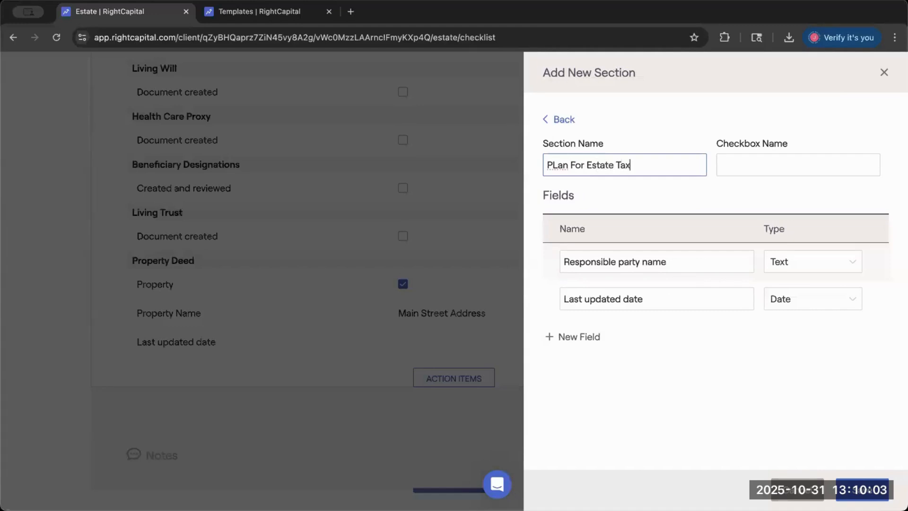
{"action": "left_click", "coordinate": [558, 165]}
{"action": "key", "text": "BackSpace"}
{"action": "type", "text": "l"}
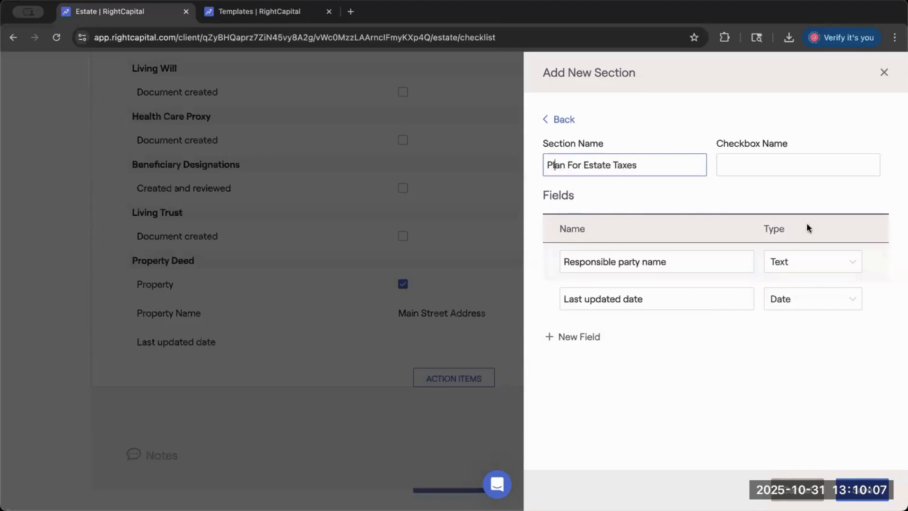
- Set the Plan For Estate Taxes section's checkbox name to Name and save the section
{"action": "left_click", "coordinate": [797, 172]}
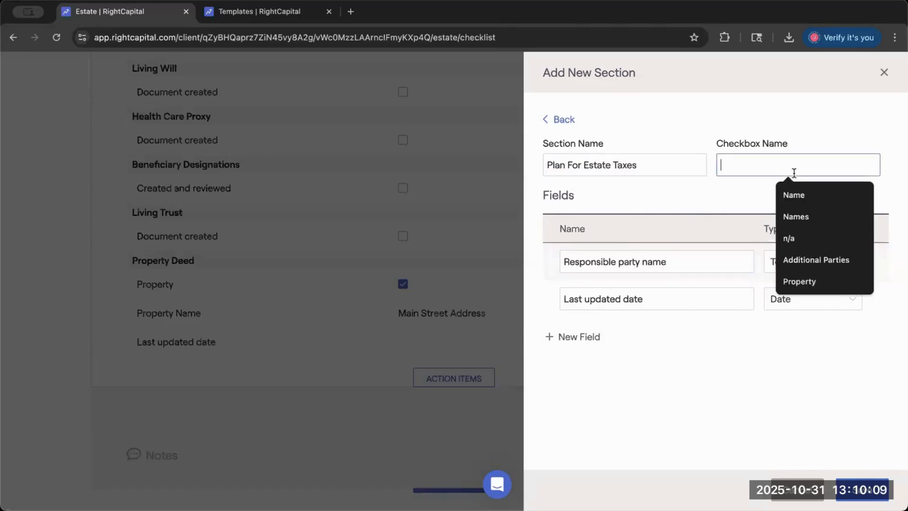
{"action": "type", "text": "Name"}
{"action": "left_click", "coordinate": [858, 488]}
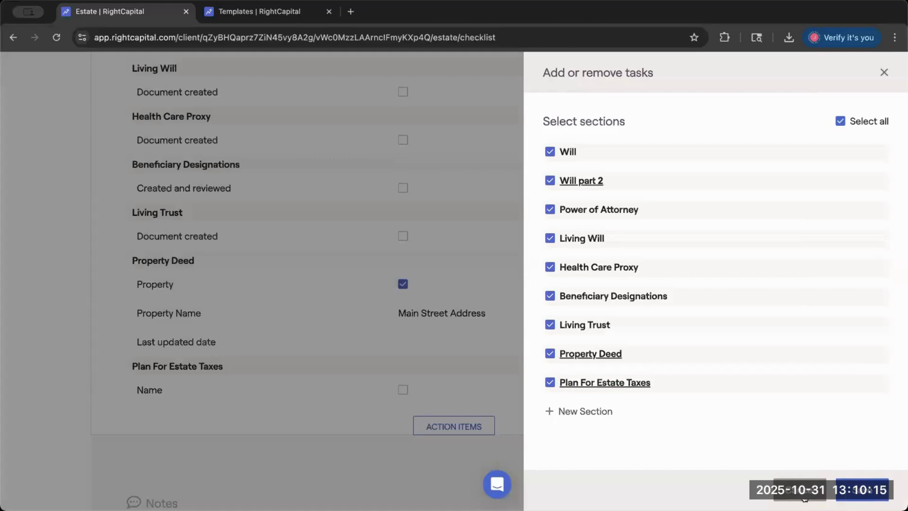
- Close the task editor and look over the client's estate checklist from the Plan For Estate Taxes section up to its heading
{"action": "left_click", "coordinate": [783, 480]}
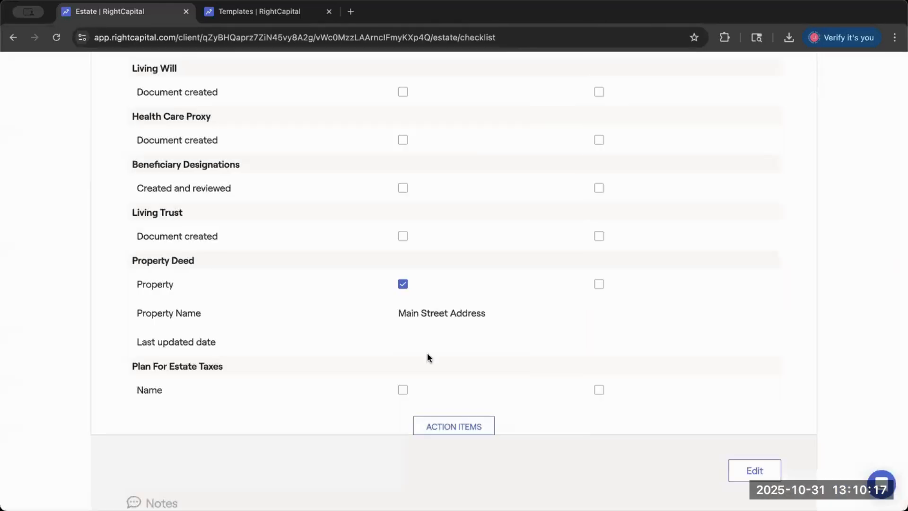
{"action": "scroll", "coordinate": [428, 353], "scroll_direction": "up", "scroll_amount": 1}
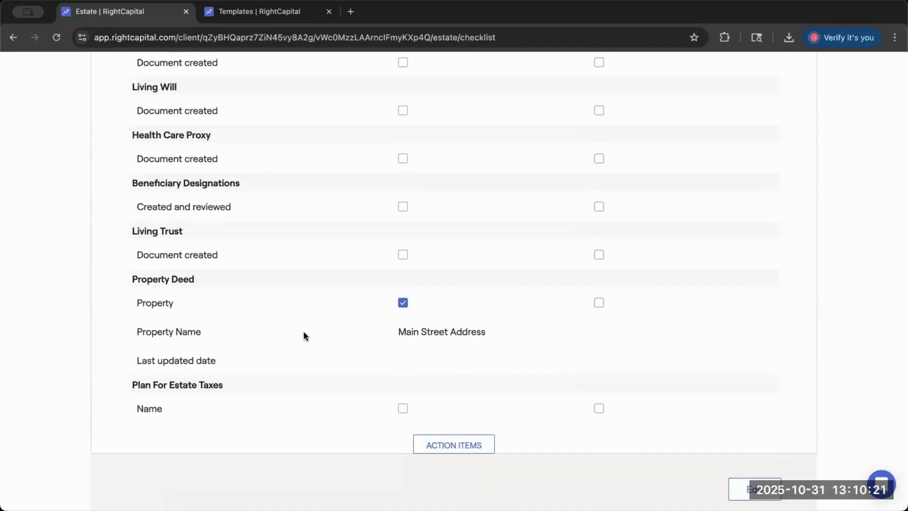
{"action": "scroll", "coordinate": [303, 331], "scroll_direction": "up", "scroll_amount": 8}
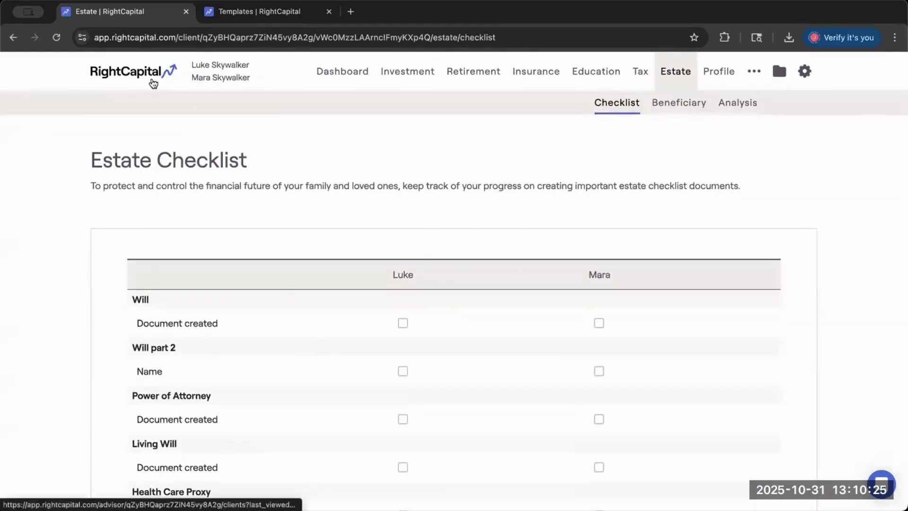
- Open the advisor portal in a new browser tab and go to its Estate Checklist templates
{"action": "right_click", "coordinate": [144, 72]}
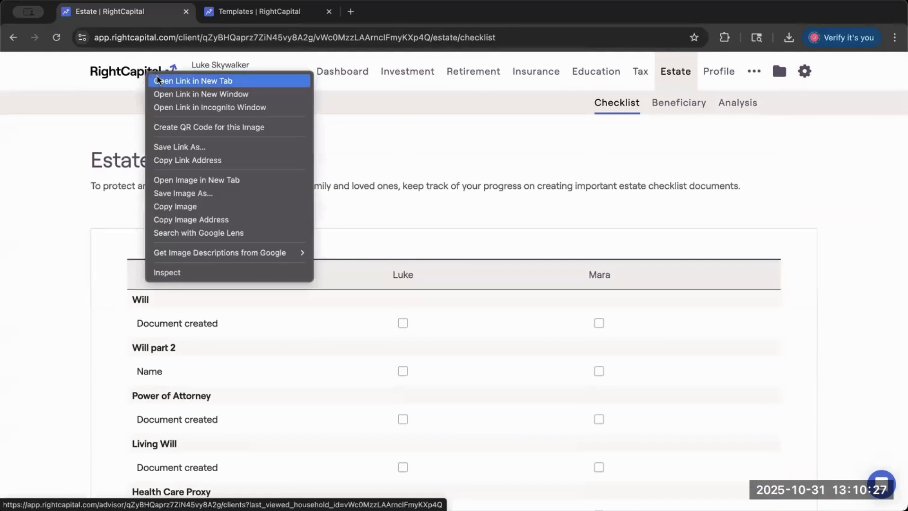
{"action": "left_click", "coordinate": [158, 81]}
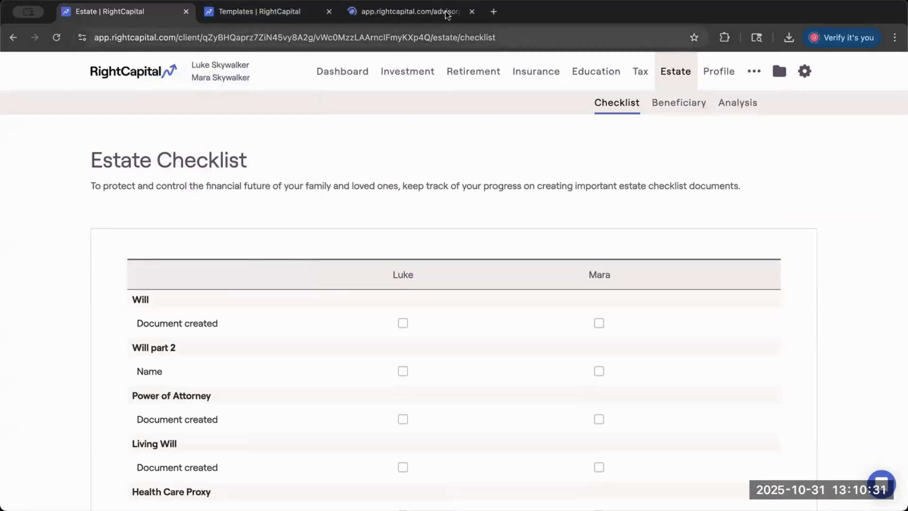
{"action": "left_click", "coordinate": [411, 11]}
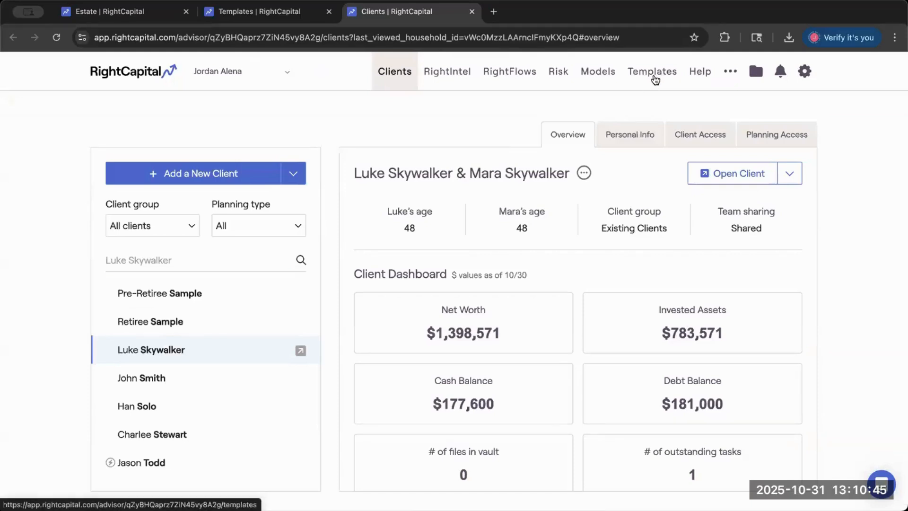
{"action": "left_click", "coordinate": [655, 76]}
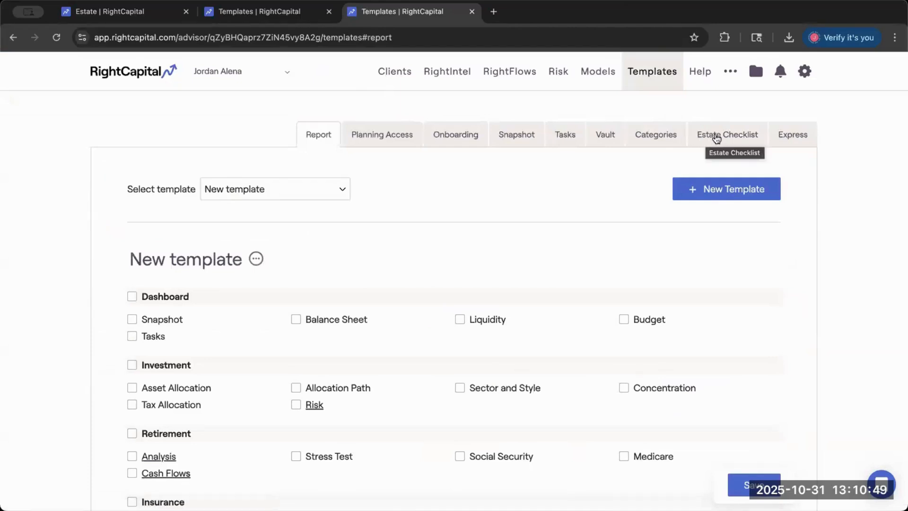
{"action": "left_click", "coordinate": [707, 139]}
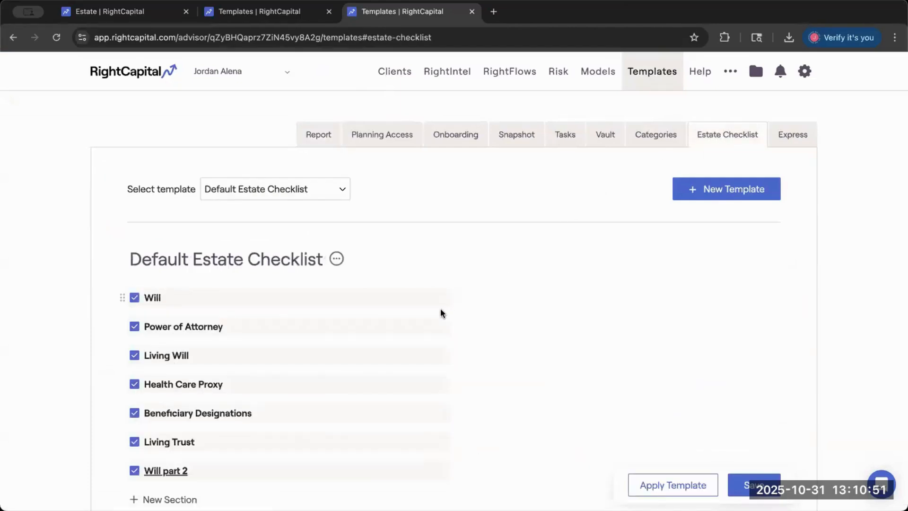
- Create a new estate checklist template and exclude the Living Trust and Health Care Proxy sections from it
{"action": "scroll", "coordinate": [306, 280], "scroll_direction": "down", "scroll_amount": 1}
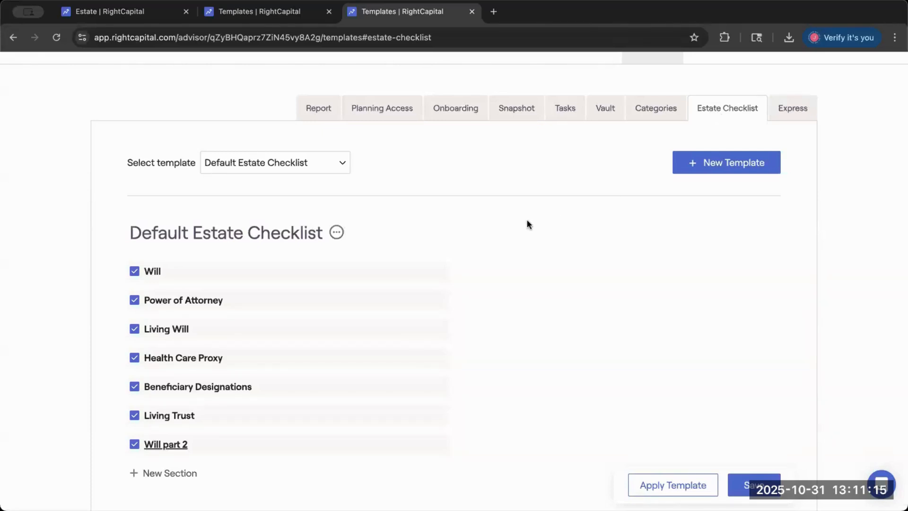
{"action": "left_click", "coordinate": [709, 162]}
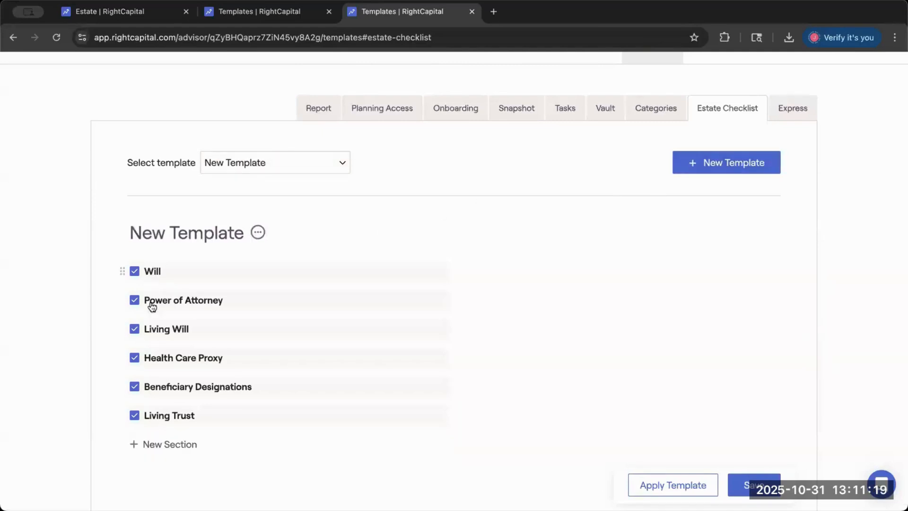
{"action": "left_click", "coordinate": [135, 416]}
{"action": "left_click", "coordinate": [135, 386]}
{"action": "left_click", "coordinate": [137, 387]}
{"action": "left_click", "coordinate": [135, 358]}
- Start a new section in the template named Property Deed, with Name as its checkbox name
{"action": "left_click", "coordinate": [144, 442]}
{"action": "left_click", "coordinate": [622, 151]}
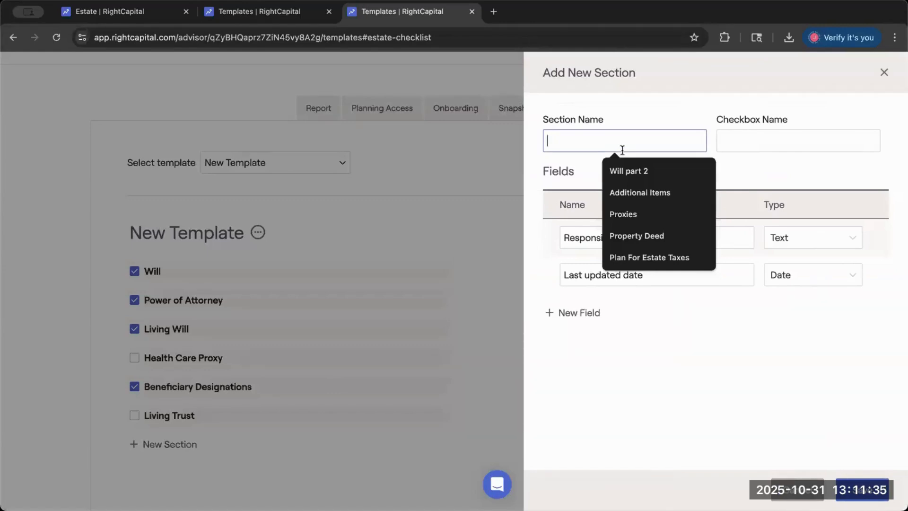
{"action": "type", "text": "Pr"}
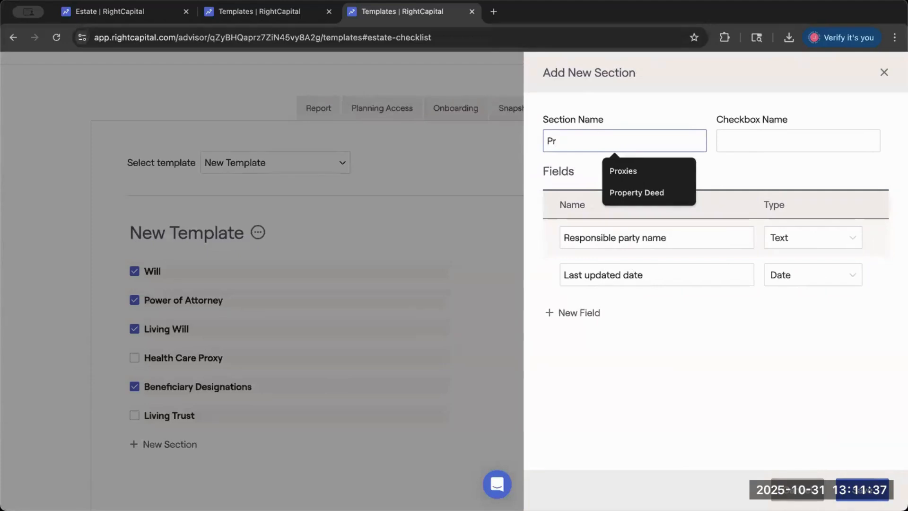
{"action": "type", "text": "operty Deed"}
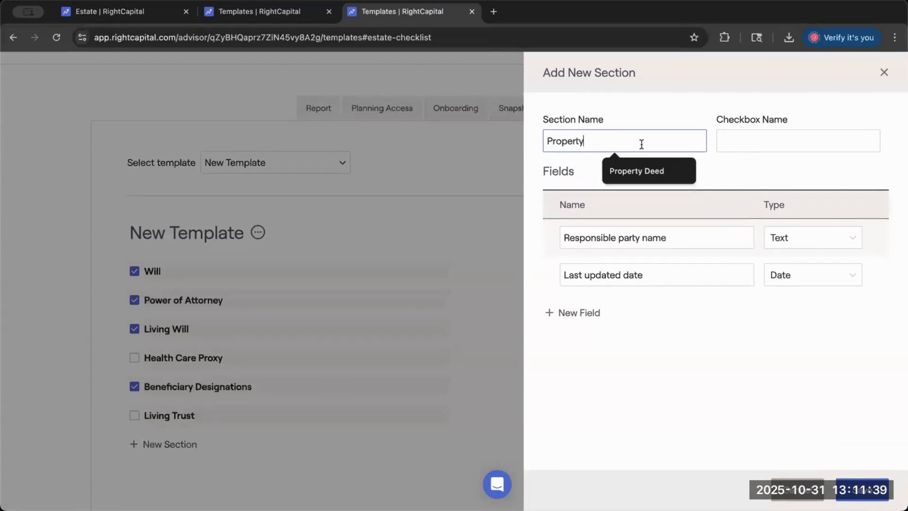
{"action": "left_click", "coordinate": [772, 137]}
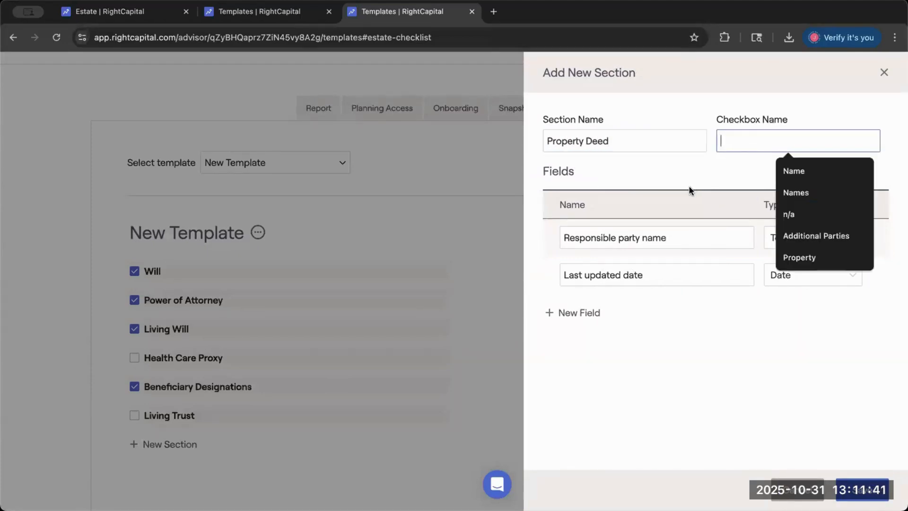
{"action": "type", "text": "Name"}
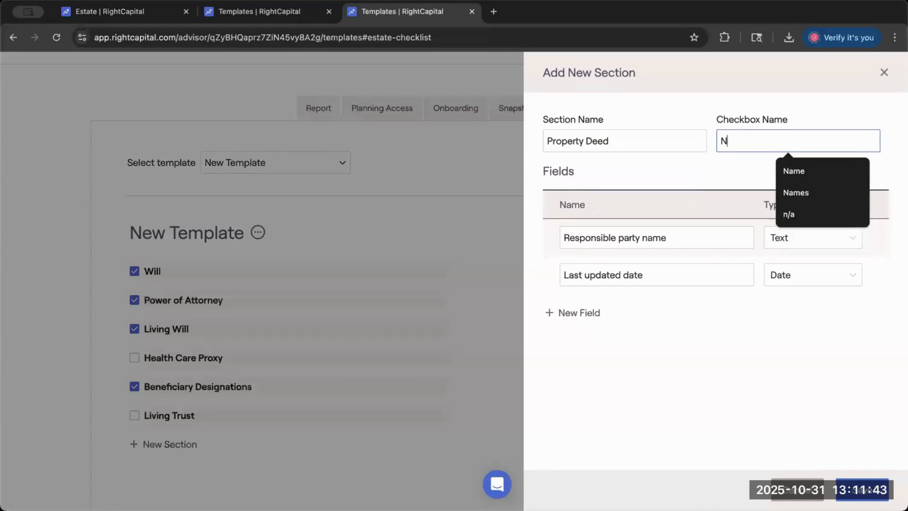
- Rename the section's Responsible party name field to Property Name and save the section
{"action": "left_click", "coordinate": [673, 234]}
{"action": "key", "text": "ctrl+a"}
{"action": "key", "text": "BackSpace"}
{"action": "type", "text": "Property Name"}
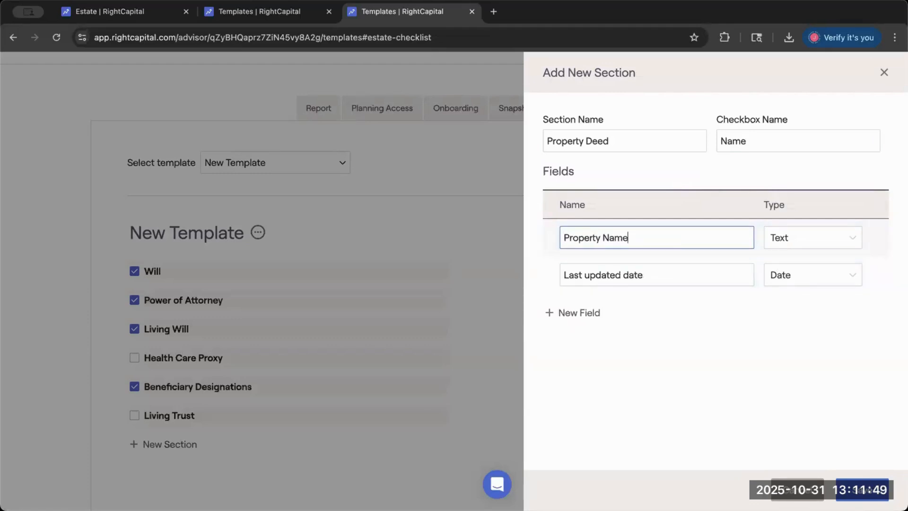
{"action": "left_click", "coordinate": [866, 490]}
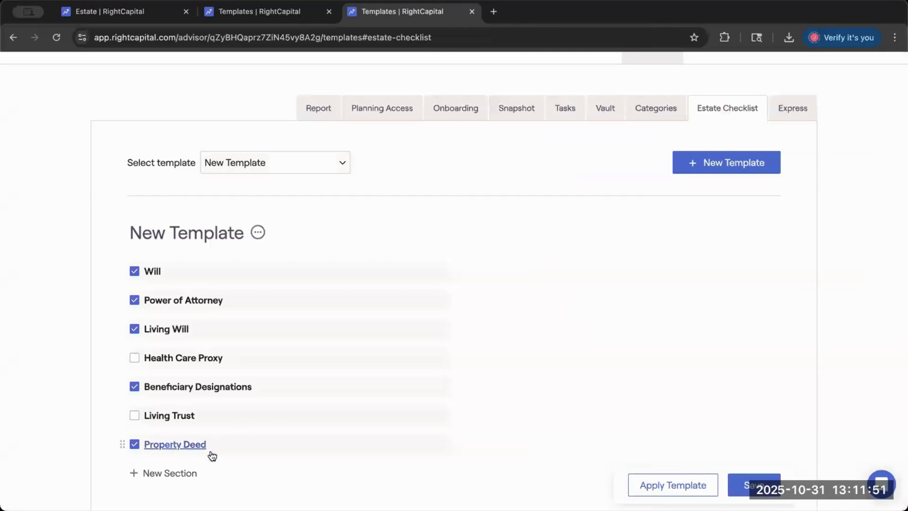
- Reorder the template so Property Deed follows Living Will and Beneficiary Designations sits above Health Care Proxy
{"action": "scroll", "coordinate": [338, 451], "scroll_direction": "down", "scroll_amount": 2}
{"action": "left_click_drag", "start_coordinate": [123, 373], "coordinate": [122, 281]}
{"action": "mouse_move", "coordinate": [124, 343]}
{"action": "left_mouse_down"}
{"action": "mouse_move", "coordinate": [124, 318]}
{"action": "mouse_move", "coordinate": [138, 313]}
{"action": "left_mouse_up"}
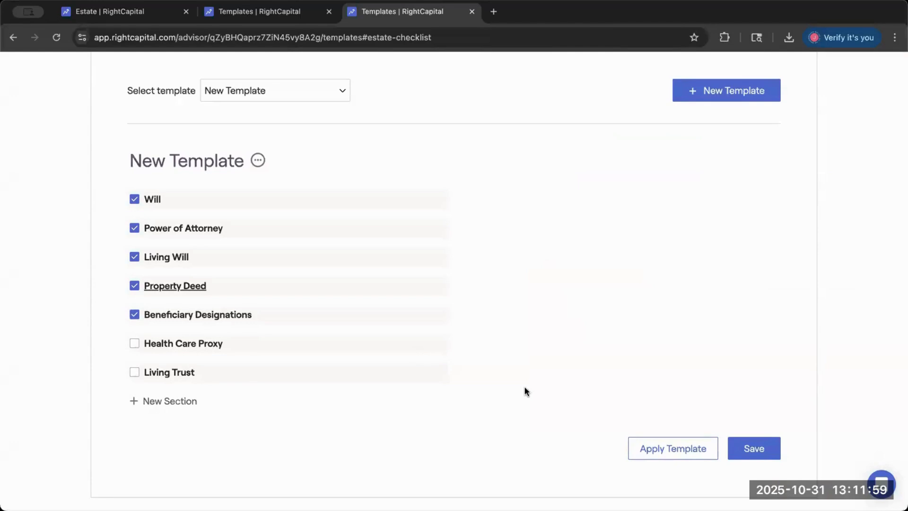
- Rename the new template as Under 40 Estate Checklist
{"action": "scroll", "coordinate": [346, 262], "scroll_direction": "up", "scroll_amount": 2}
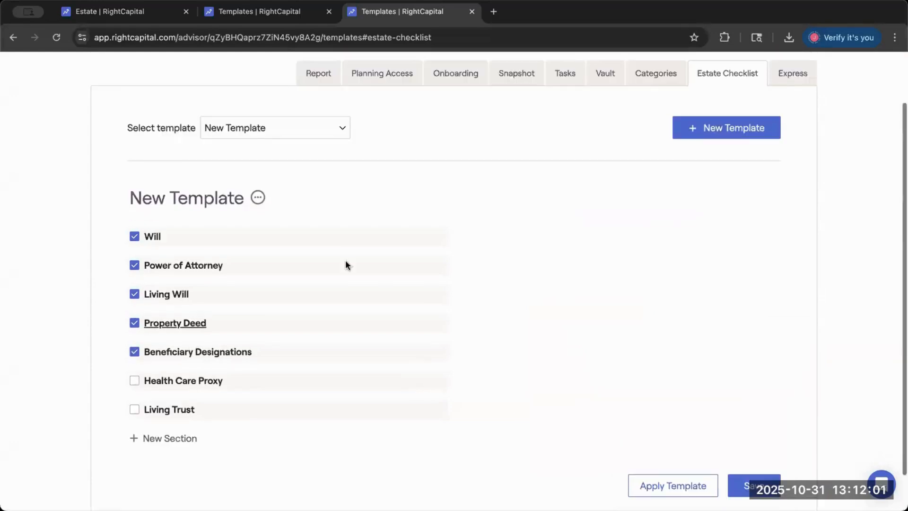
{"action": "left_click", "coordinate": [258, 201]}
{"action": "left_click", "coordinate": [279, 225]}
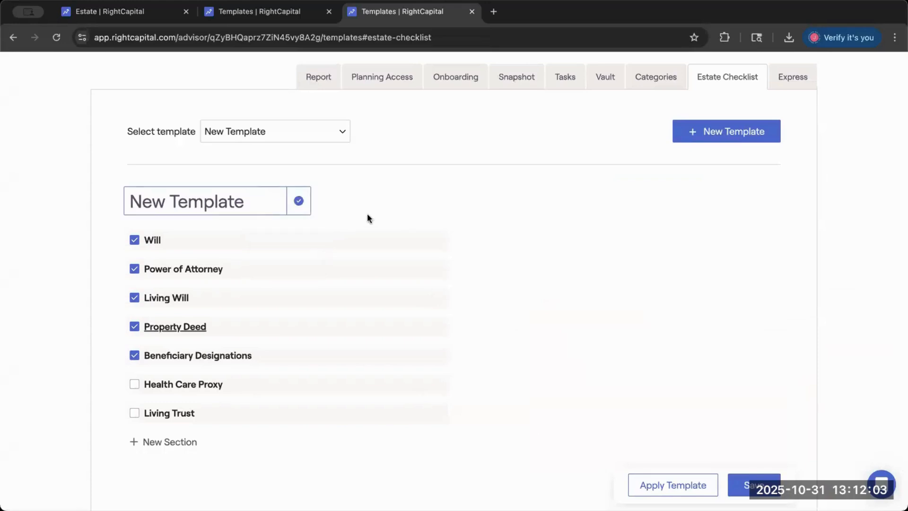
{"action": "left_click_drag", "start_coordinate": [258, 196], "coordinate": [136, 197]}
{"action": "key", "text": "BackSpace"}
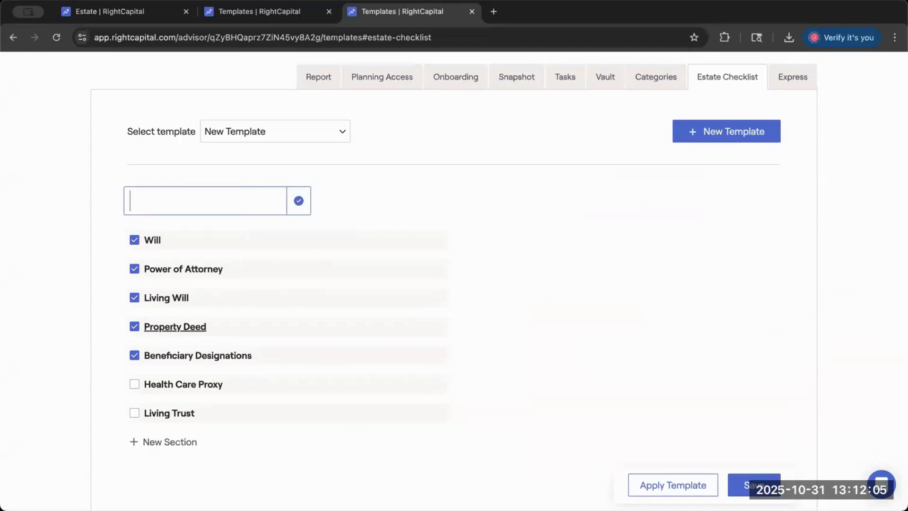
{"action": "type", "text": "Under 40 "}
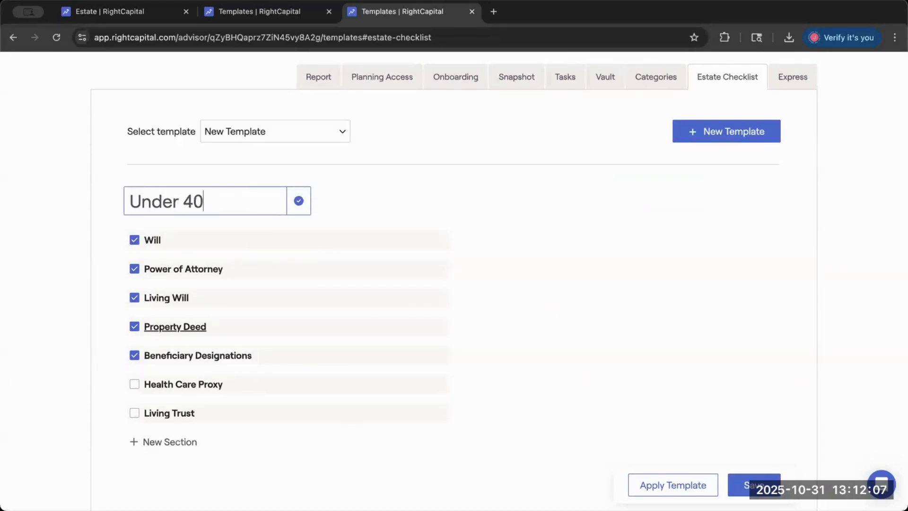
{"action": "type", "text": "Estate Checklist"}
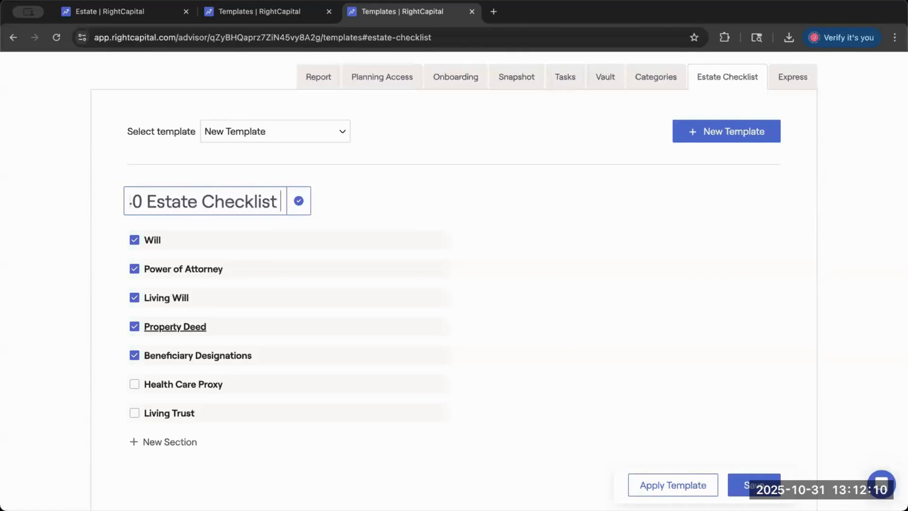
{"action": "key", "text": "BackSpace"}
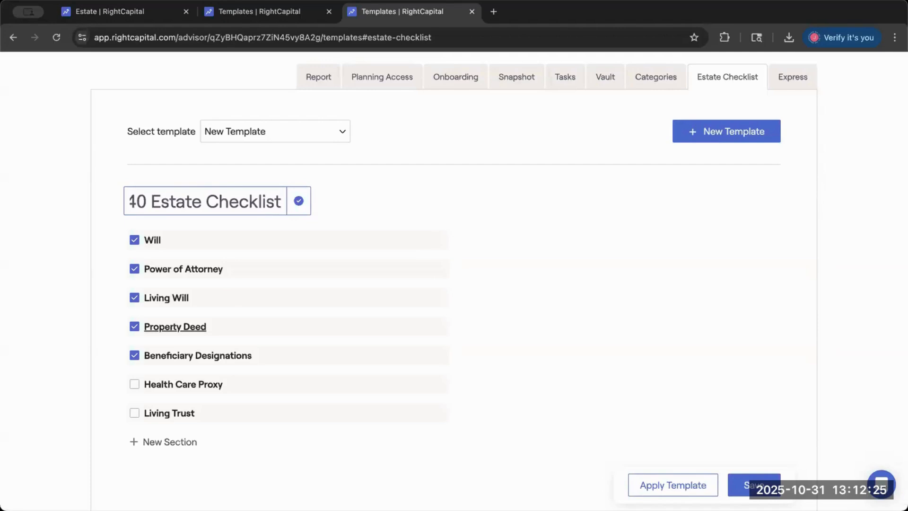
{"action": "left_click", "coordinate": [302, 205]}
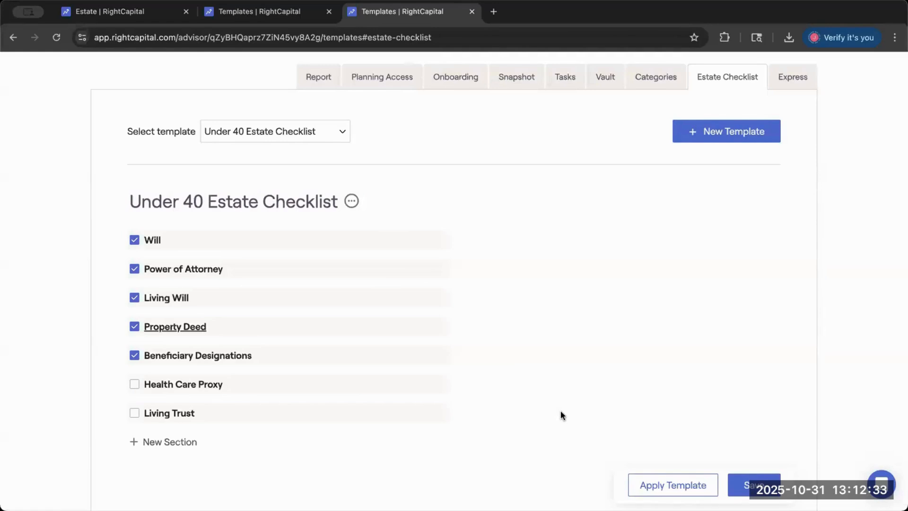
- Start applying the Under 40 Estate Checklist template and choose the first spouse's client record as its recipient
{"action": "scroll", "coordinate": [561, 415], "scroll_direction": "down", "scroll_amount": 1}
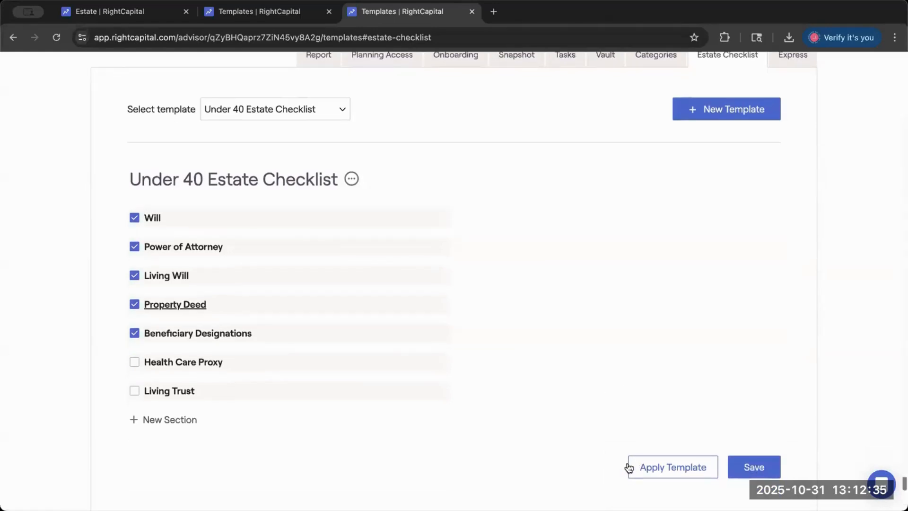
{"action": "left_click", "coordinate": [675, 470]}
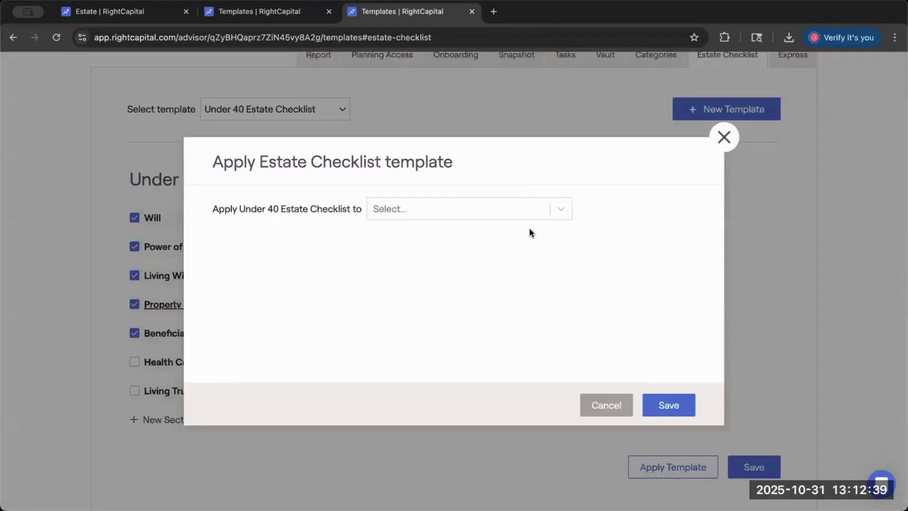
{"action": "left_click", "coordinate": [522, 203]}
{"action": "type", "text": "luke"}
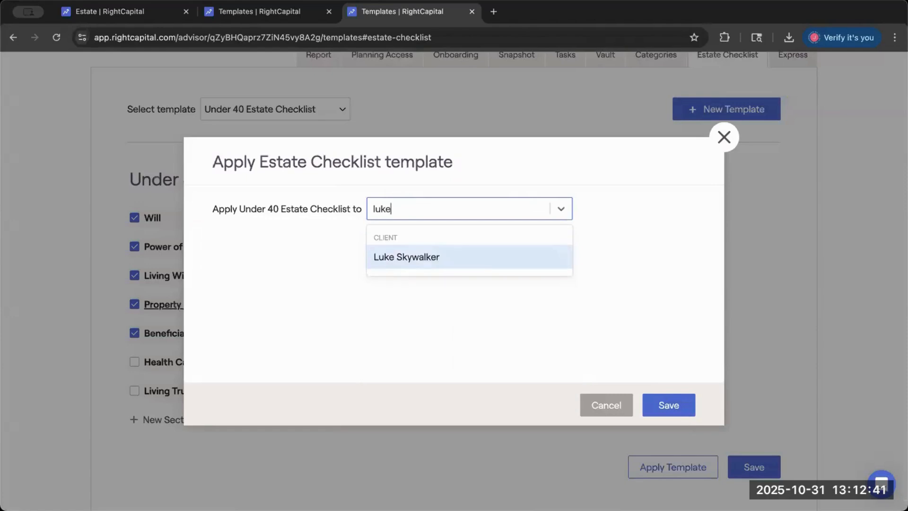
{"action": "left_click", "coordinate": [405, 257]}
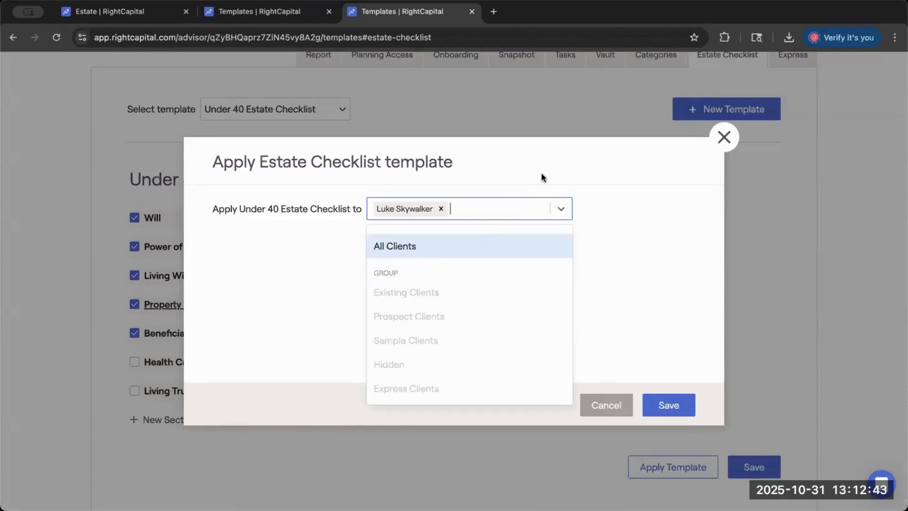
{"action": "left_click", "coordinate": [553, 171]}
{"action": "left_click", "coordinate": [532, 211]}
{"action": "left_click", "coordinate": [495, 177]}
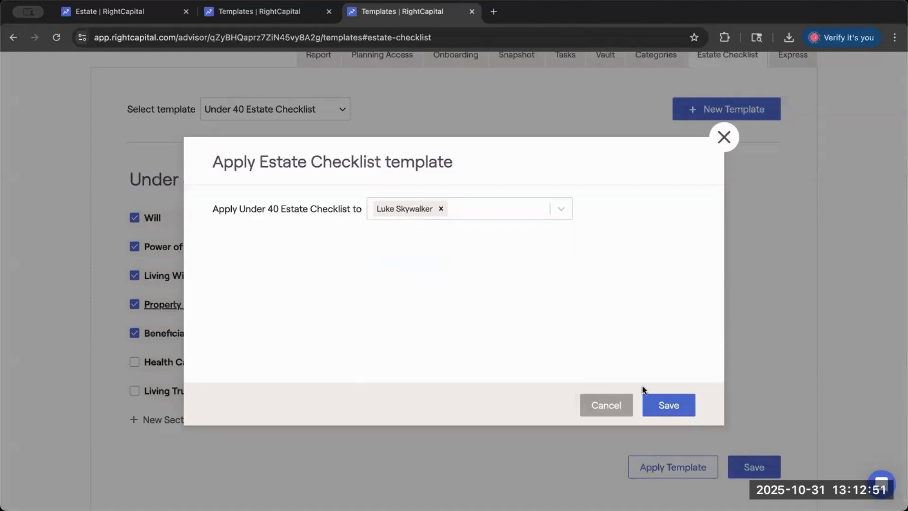
- Save the template assignment and confirm replacing the client's existing Estate Checklist
{"action": "left_click", "coordinate": [653, 404]}
{"action": "left_click_drag", "start_coordinate": [585, 330], "coordinate": [731, 353]}
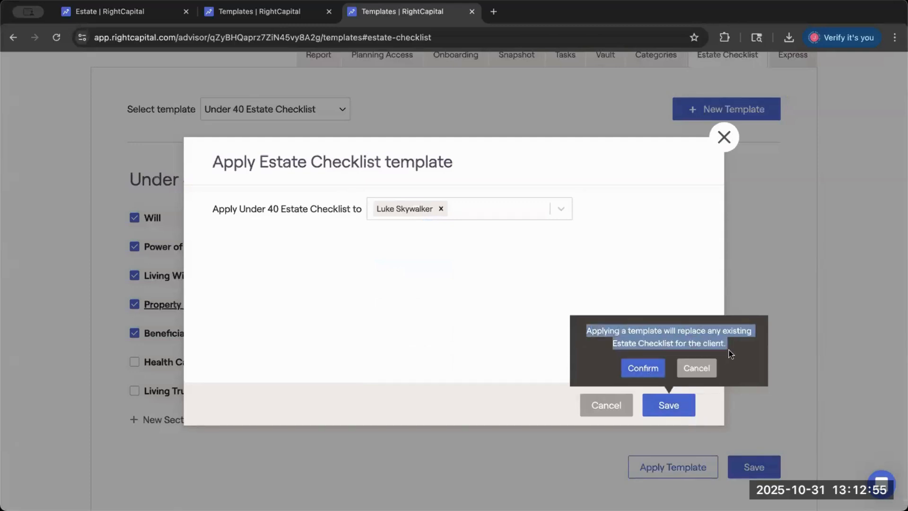
{"action": "left_click_drag", "start_coordinate": [731, 354], "coordinate": [581, 328]}
{"action": "left_click", "coordinate": [634, 366]}
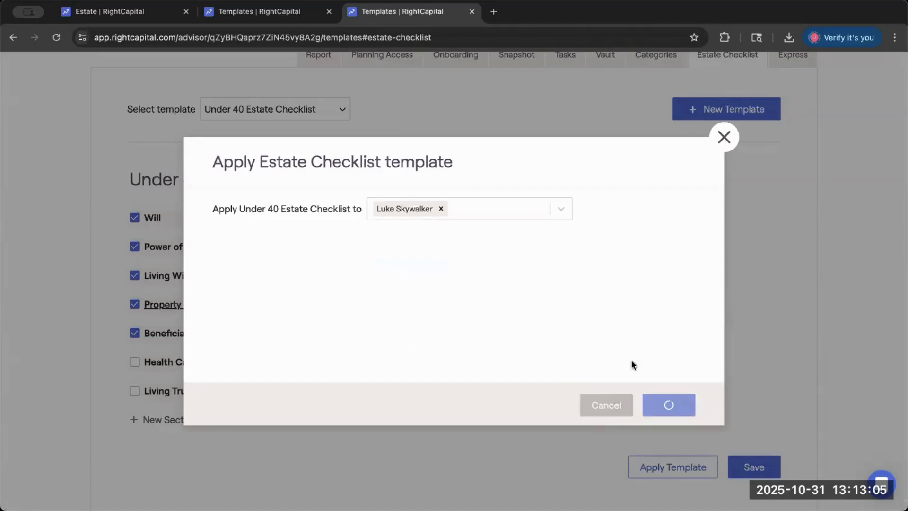
{"action": "scroll", "coordinate": [490, 337], "scroll_direction": "up", "scroll_amount": 1}
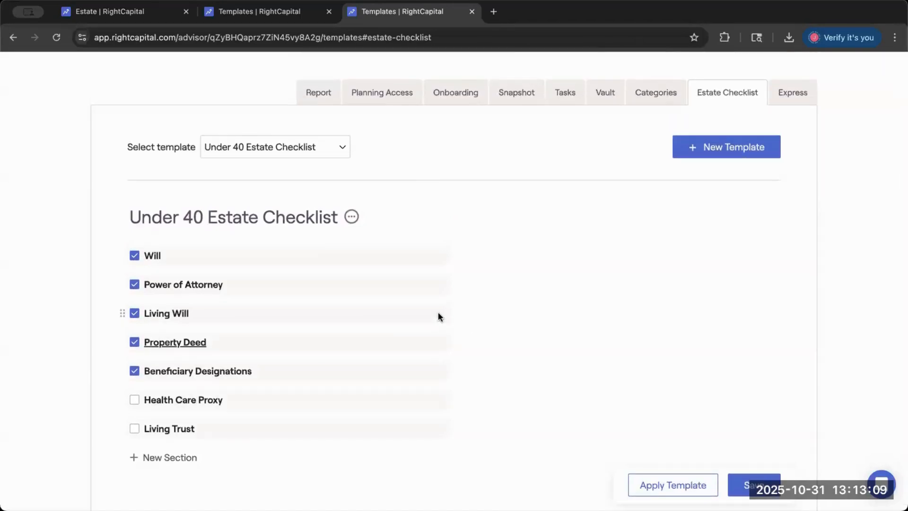
{"action": "scroll", "coordinate": [439, 316], "scroll_direction": "up", "scroll_amount": 1}
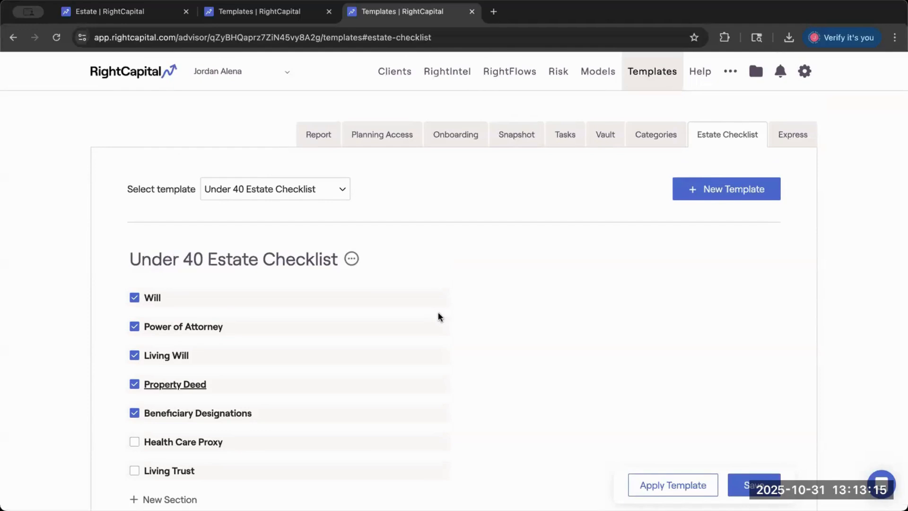
{"action": "scroll", "coordinate": [438, 313], "scroll_direction": "down", "scroll_amount": 1}
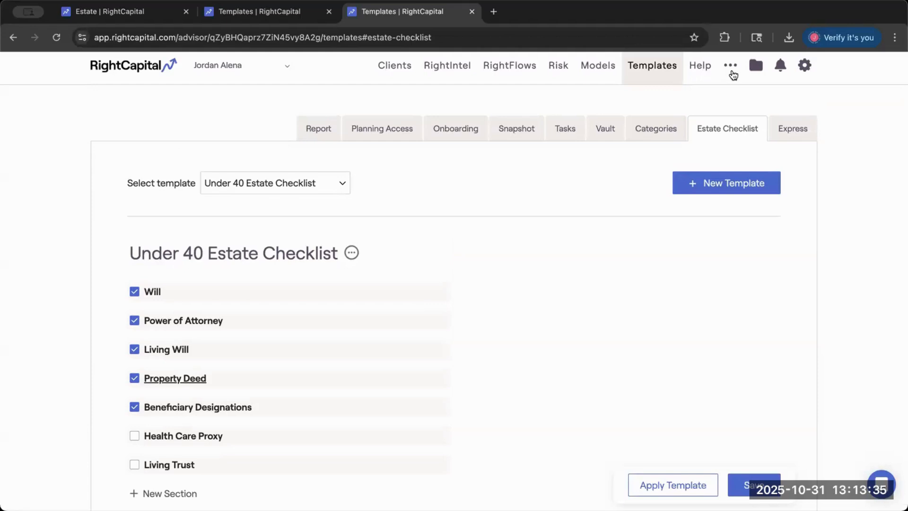
- Open the default template settings for the Existing Clients group in the advisor's client settings
{"action": "scroll", "coordinate": [733, 73], "scroll_direction": "up", "scroll_amount": 1}
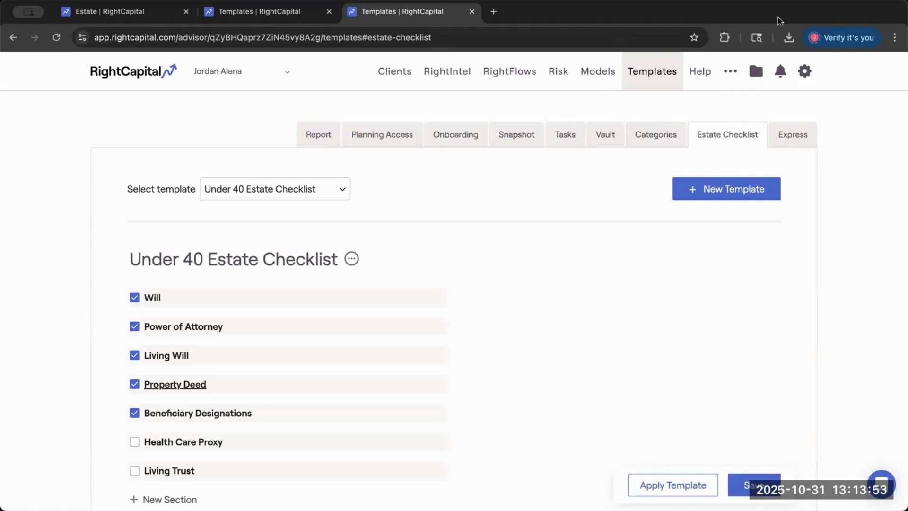
{"action": "left_click", "coordinate": [731, 70]}
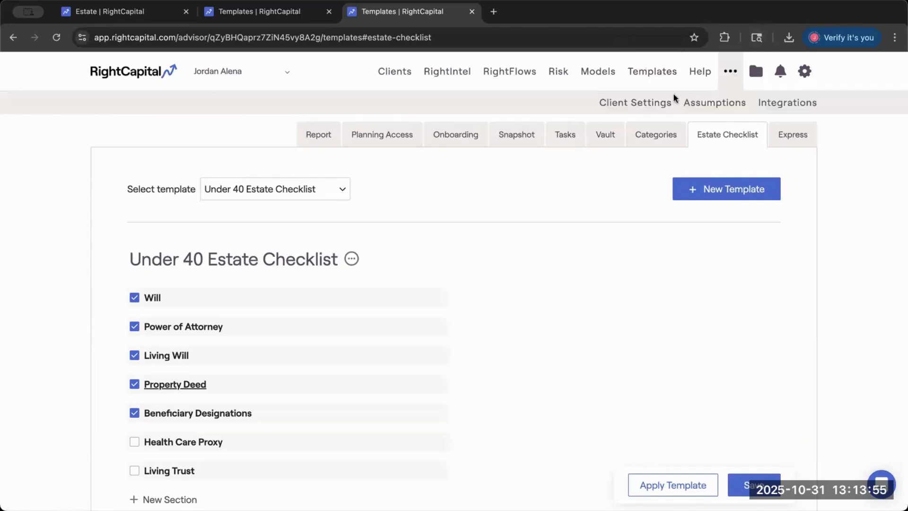
{"action": "left_click", "coordinate": [662, 108]}
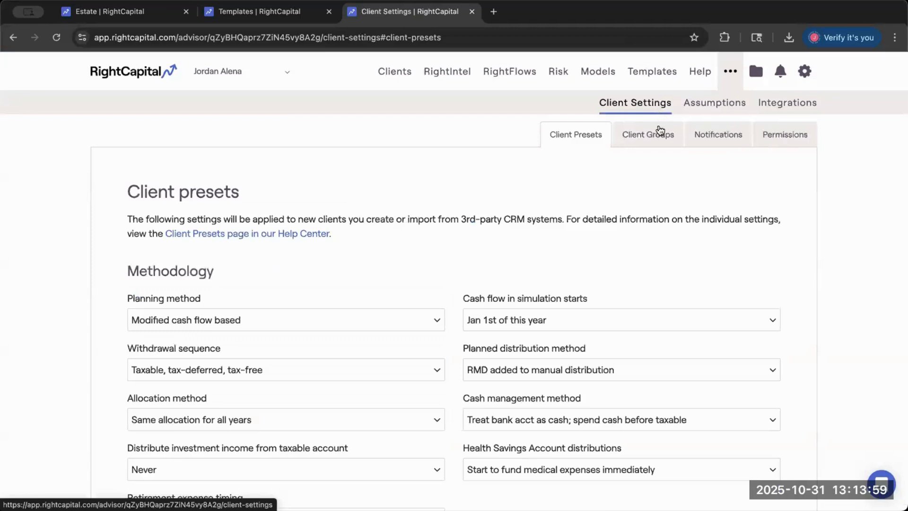
{"action": "left_click", "coordinate": [658, 140]}
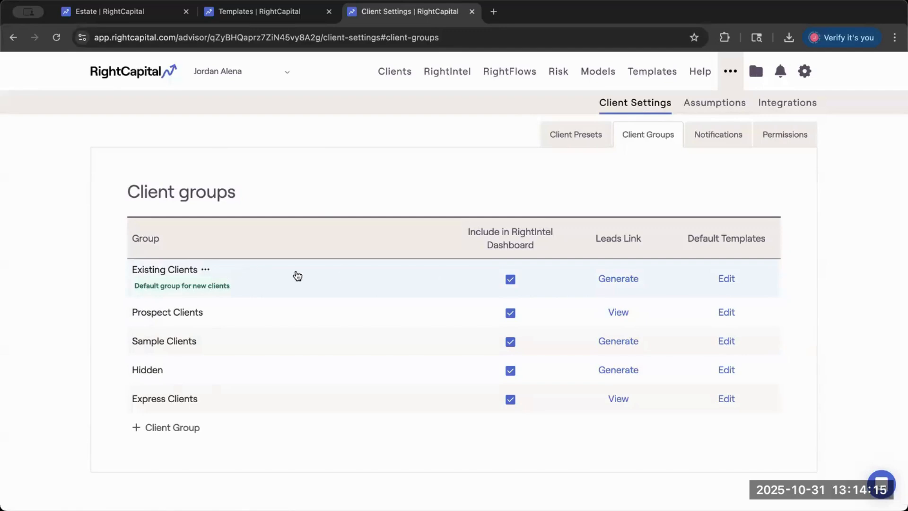
{"action": "left_click_drag", "start_coordinate": [133, 289], "coordinate": [318, 282]}
{"action": "left_click", "coordinate": [331, 284]}
{"action": "left_click", "coordinate": [727, 279]}
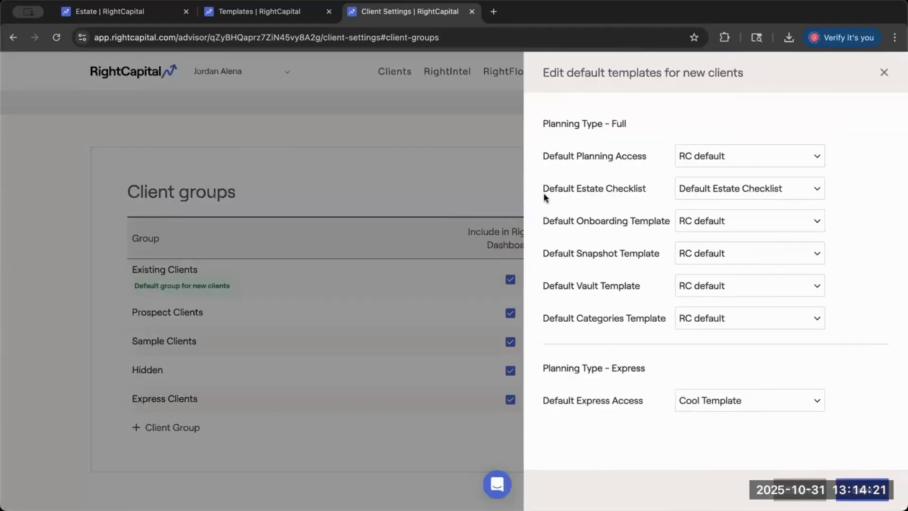
- Examine the Default Estate Checklist options for new clients in this group, and leave the default template settings
{"action": "left_click_drag", "start_coordinate": [543, 188], "coordinate": [655, 191]}
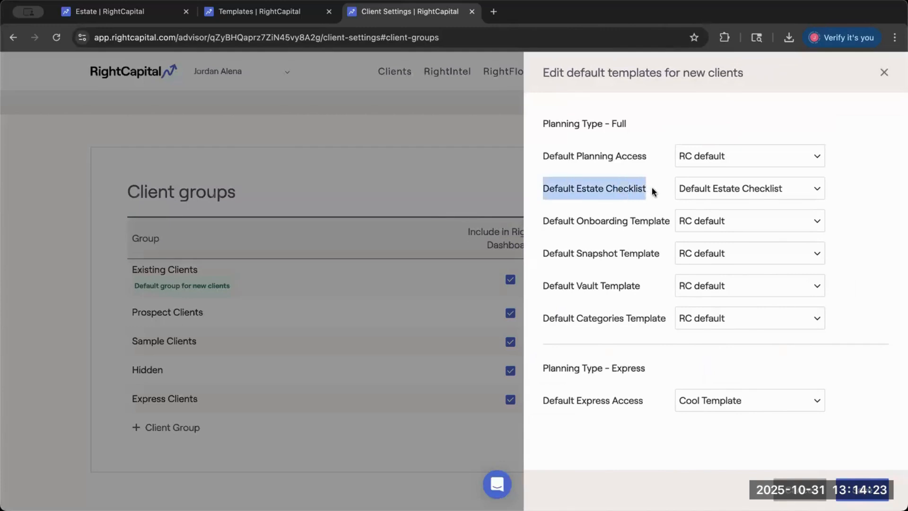
{"action": "left_click", "coordinate": [700, 188]}
{"action": "left_click", "coordinate": [730, 203]}
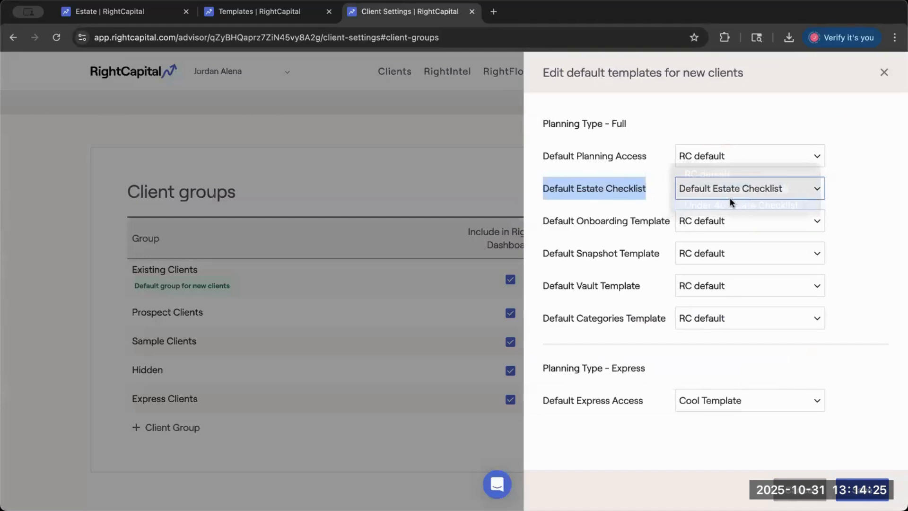
{"action": "left_click", "coordinate": [836, 190]}
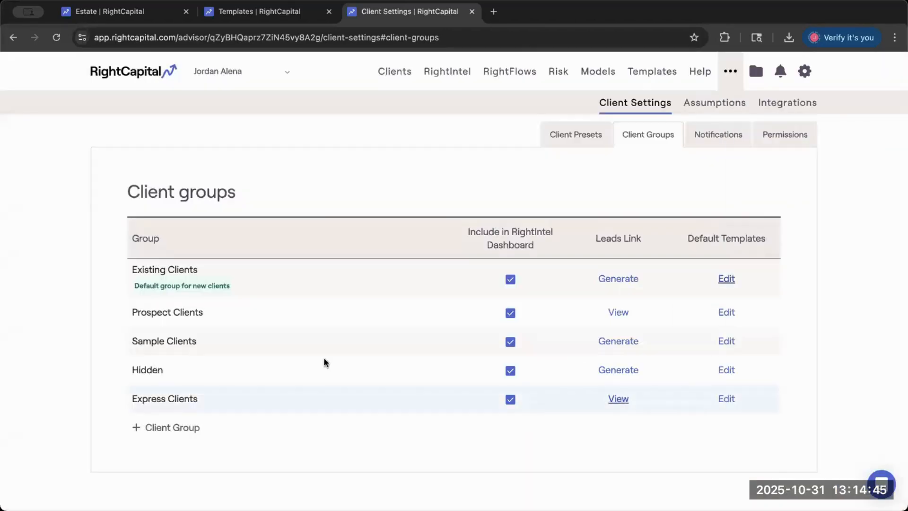
{"action": "mouse_move", "coordinate": [132, 269]}
- Return to the client's Estate Checklist, reload the page, and review the sections applied from the template
{"action": "left_click", "coordinate": [161, 5]}
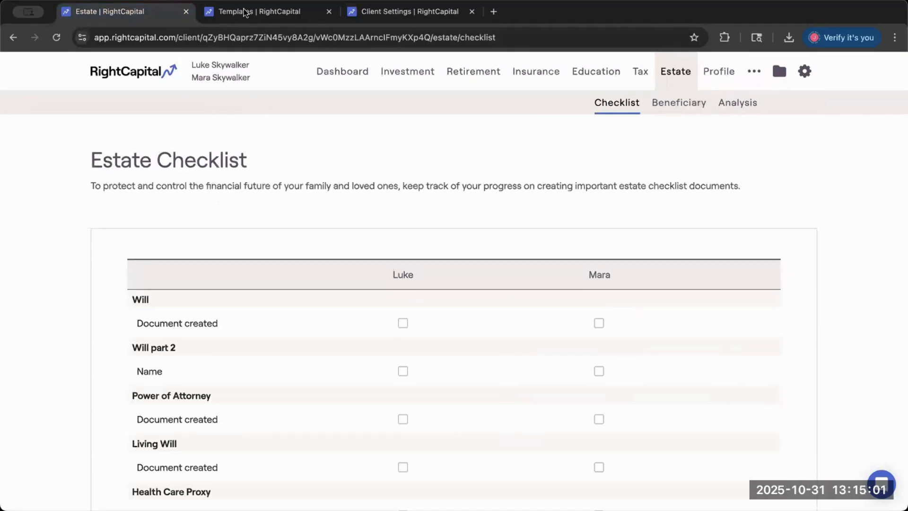
{"action": "scroll", "coordinate": [274, 200], "scroll_direction": "down", "scroll_amount": 5}
{"action": "scroll", "coordinate": [275, 201], "scroll_direction": "up", "scroll_amount": 6}
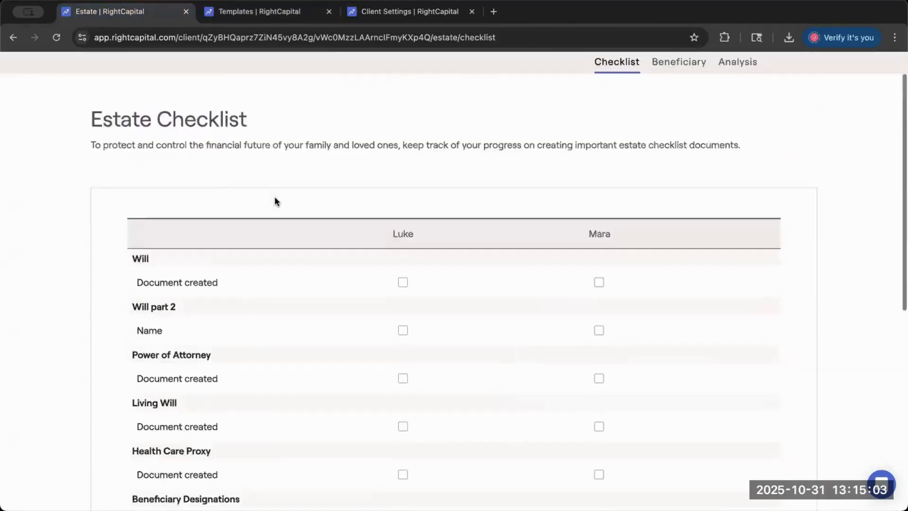
{"action": "left_click", "coordinate": [56, 38]}
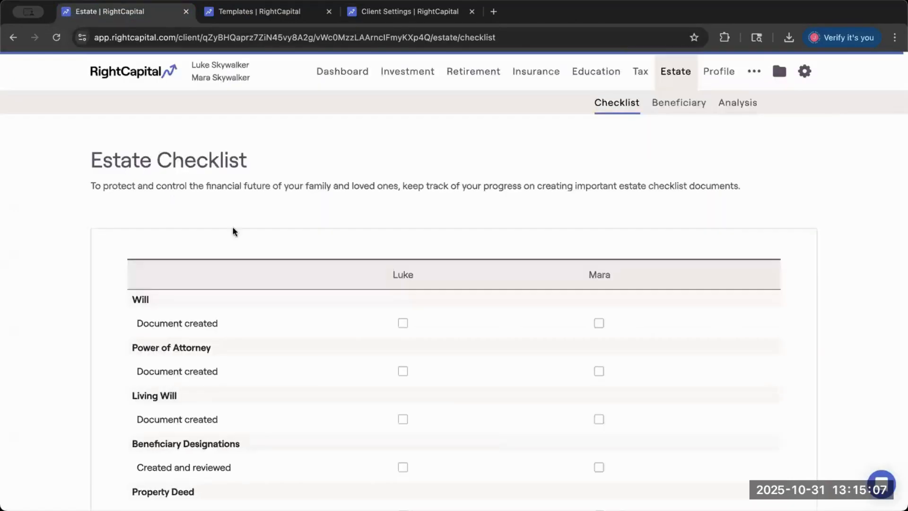
{"action": "scroll", "coordinate": [257, 237], "scroll_direction": "down", "scroll_amount": 2}
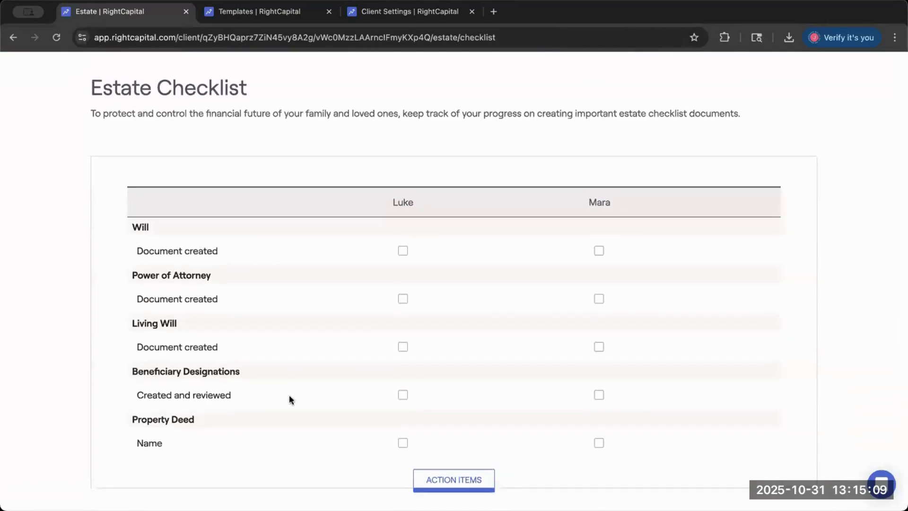
{"action": "left_click_drag", "start_coordinate": [195, 420], "coordinate": [250, 424]}
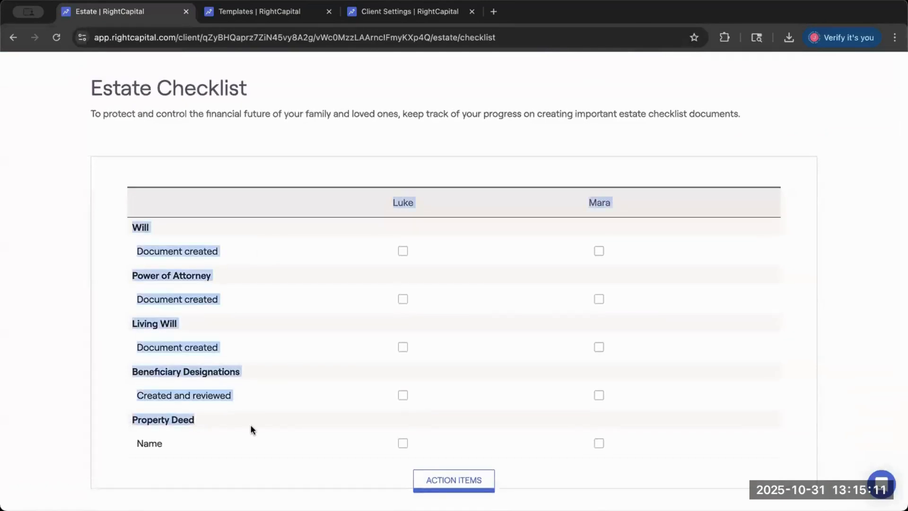
{"action": "left_click", "coordinate": [251, 425]}
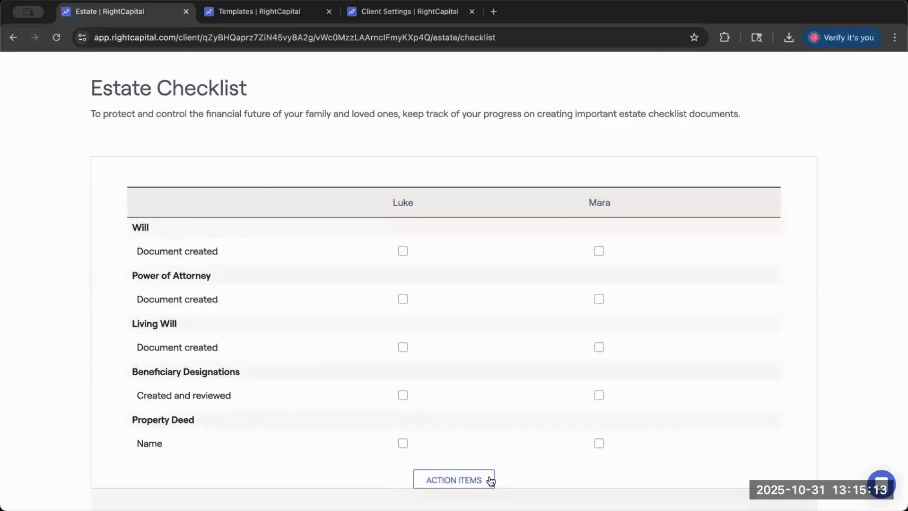
- Open the client checklist's section editor to examine which sections are included, and close it without saving
{"action": "scroll", "coordinate": [492, 476], "scroll_direction": "down", "scroll_amount": 3}
{"action": "left_click", "coordinate": [719, 431]}
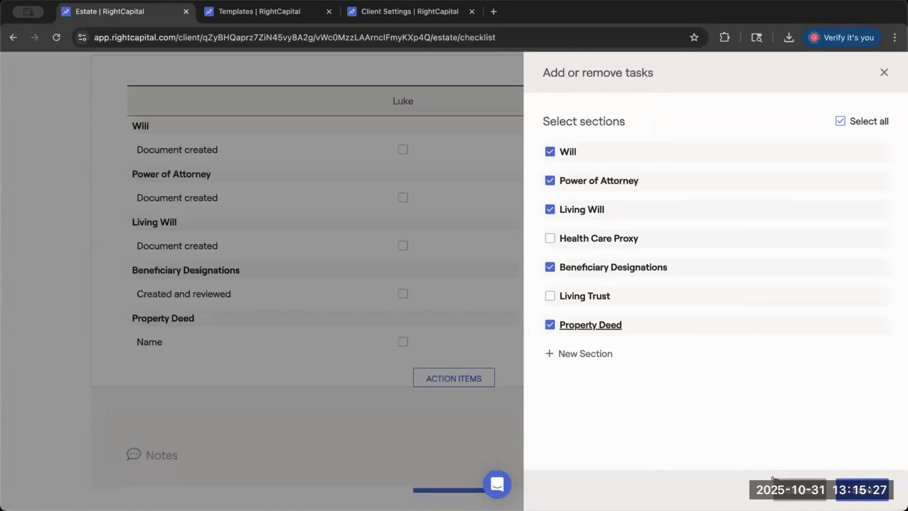
{"action": "left_click", "coordinate": [799, 490]}
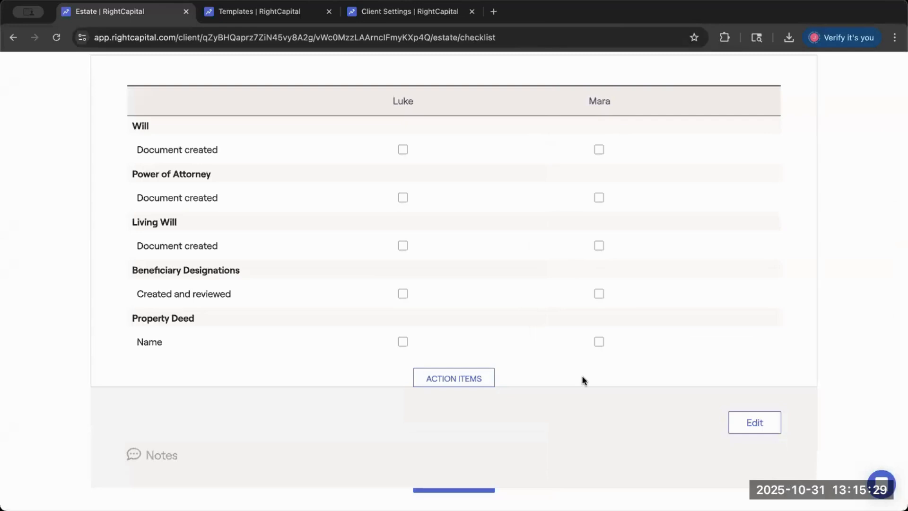
- Mark the Will document as created for the first spouse in the Estate Checklist
{"action": "scroll", "coordinate": [582, 375], "scroll_direction": "up", "scroll_amount": 1}
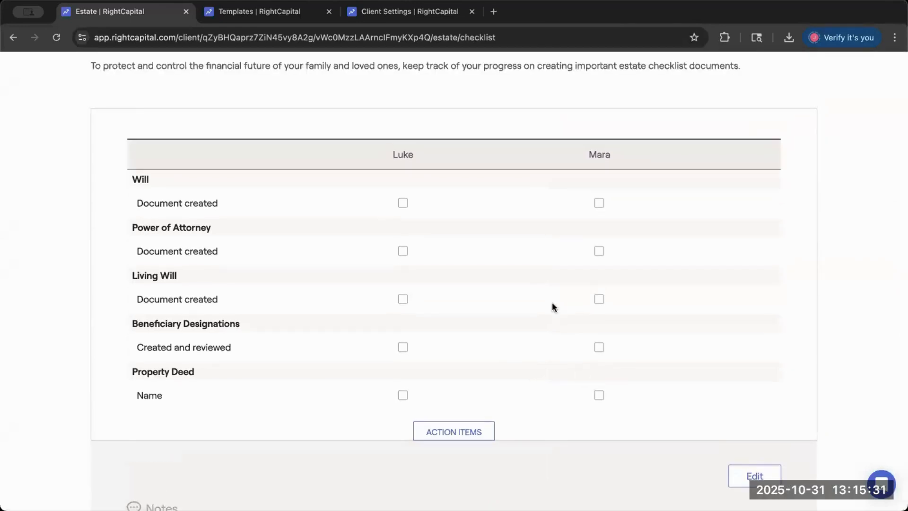
{"action": "scroll", "coordinate": [552, 305], "scroll_direction": "up", "scroll_amount": 2}
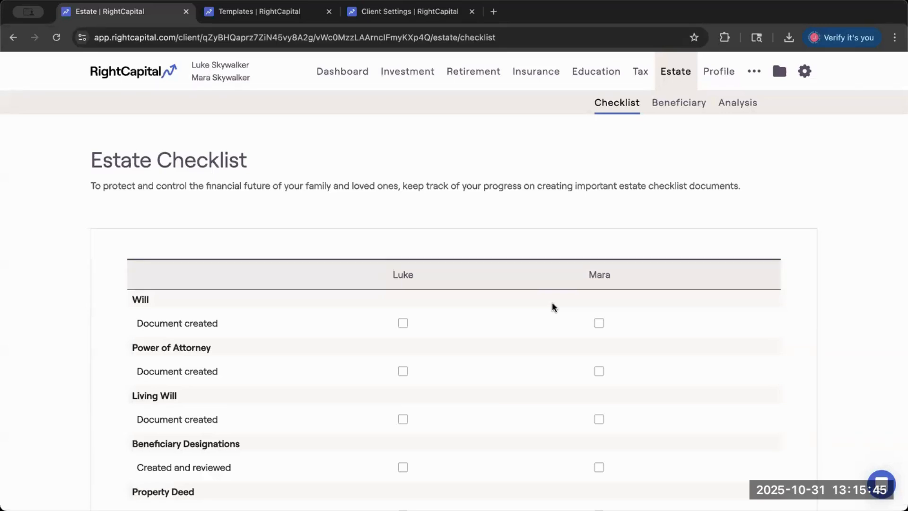
{"action": "scroll", "coordinate": [545, 333], "scroll_direction": "down", "scroll_amount": 2}
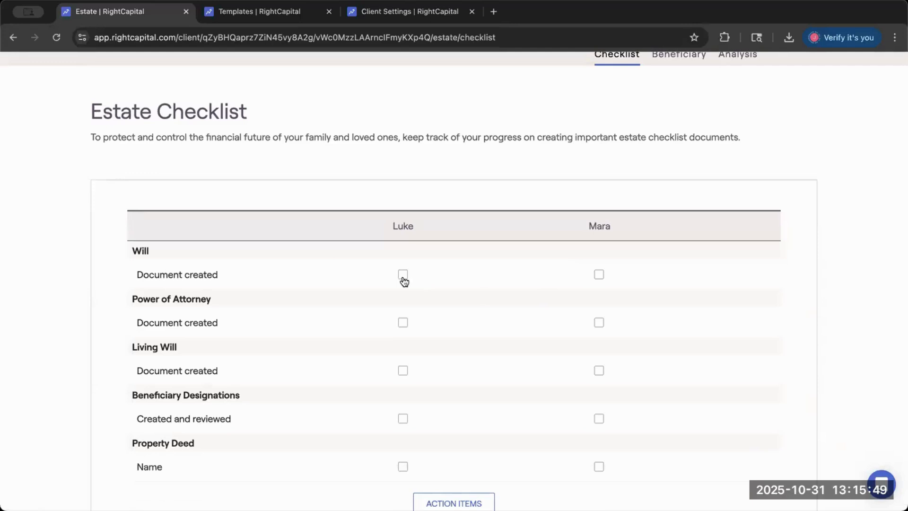
{"action": "left_click", "coordinate": [403, 276]}
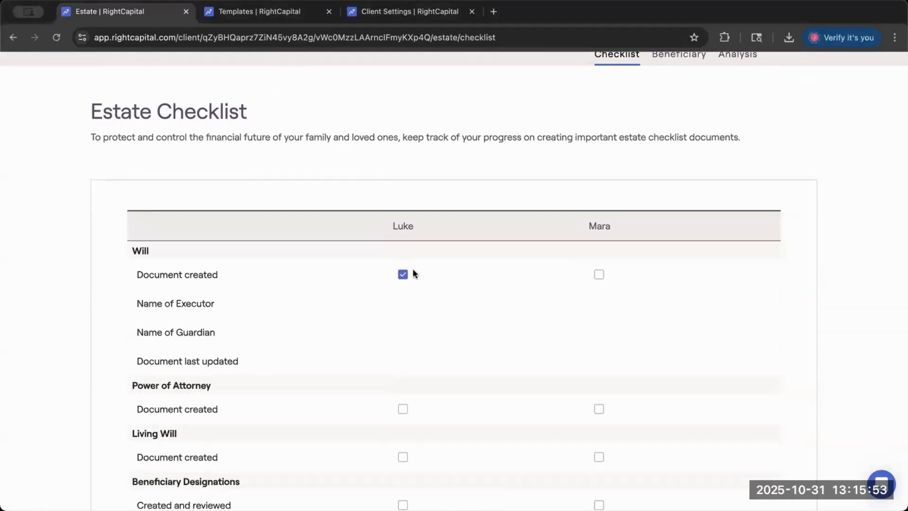
{"action": "scroll", "coordinate": [472, 264], "scroll_direction": "up", "scroll_amount": 2}
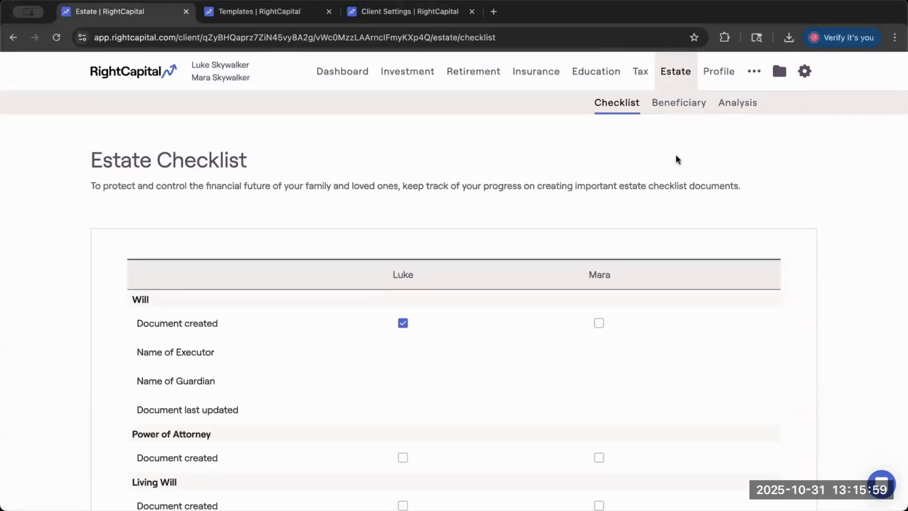
- Open the client's Beneficiaries page and examine how bank and invested accounts are grouped by owner
{"action": "left_click", "coordinate": [691, 105]}
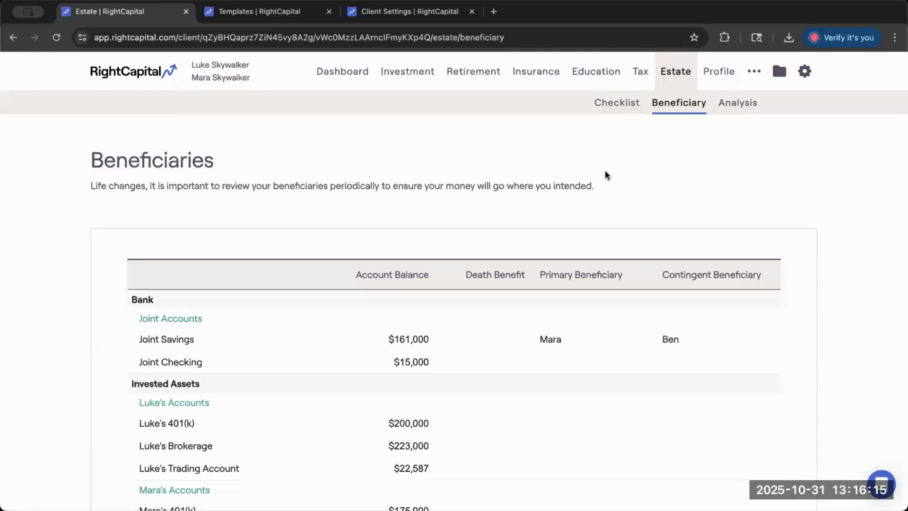
{"action": "scroll", "coordinate": [592, 185], "scroll_direction": "down", "scroll_amount": 1}
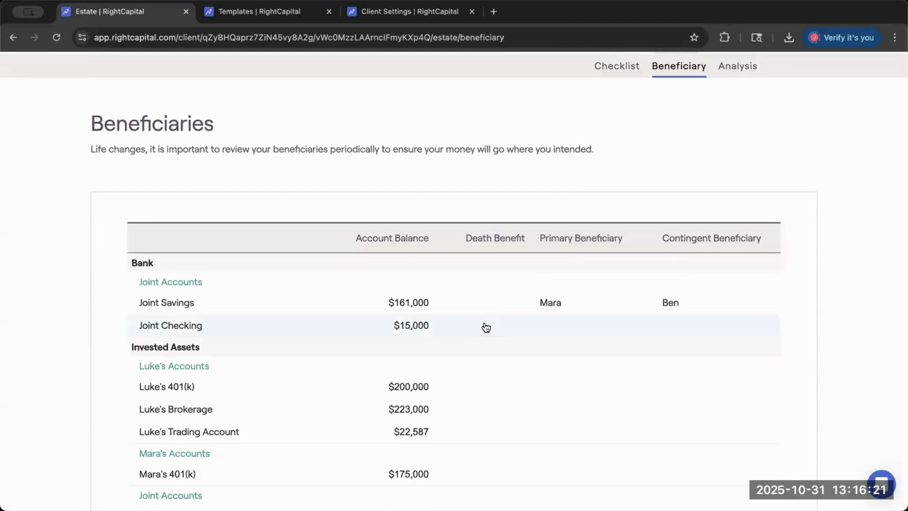
{"action": "triple_click", "coordinate": [210, 284]}
{"action": "scroll", "coordinate": [211, 275], "scroll_direction": "down", "scroll_amount": 3}
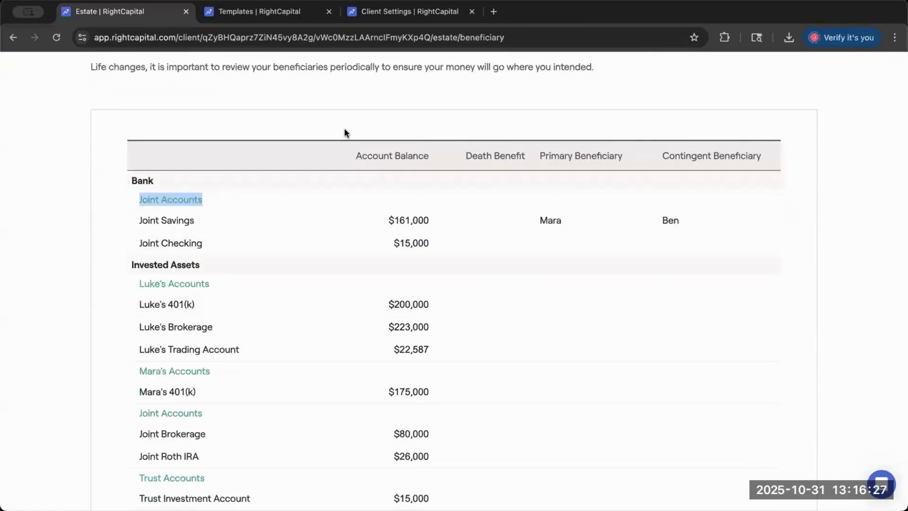
{"action": "scroll", "coordinate": [182, 264], "scroll_direction": "down", "scroll_amount": 1}
{"action": "left_click", "coordinate": [202, 288]}
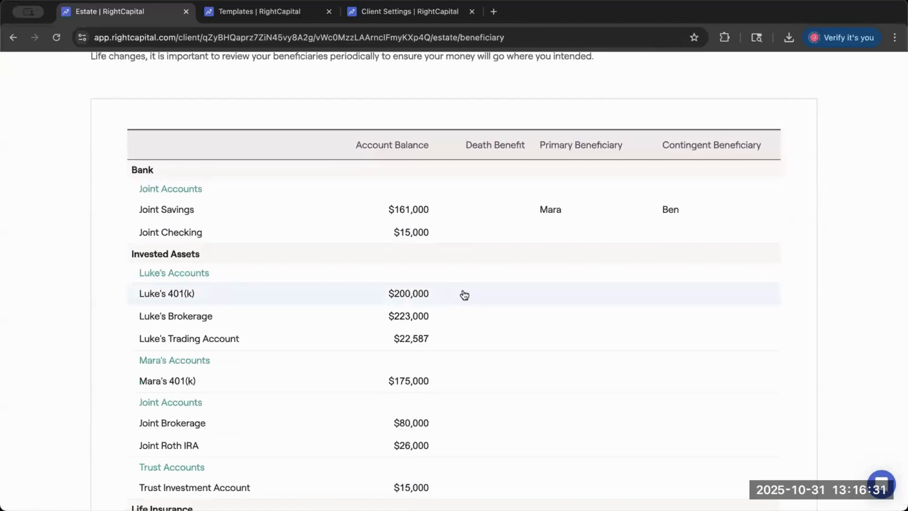
- Assign the second spouse as primary beneficiary of the first spouse's 401(k), use Joint Savings' contingent beneficiary, and save
{"action": "left_click", "coordinate": [572, 290]}
{"action": "left_click", "coordinate": [571, 298]}
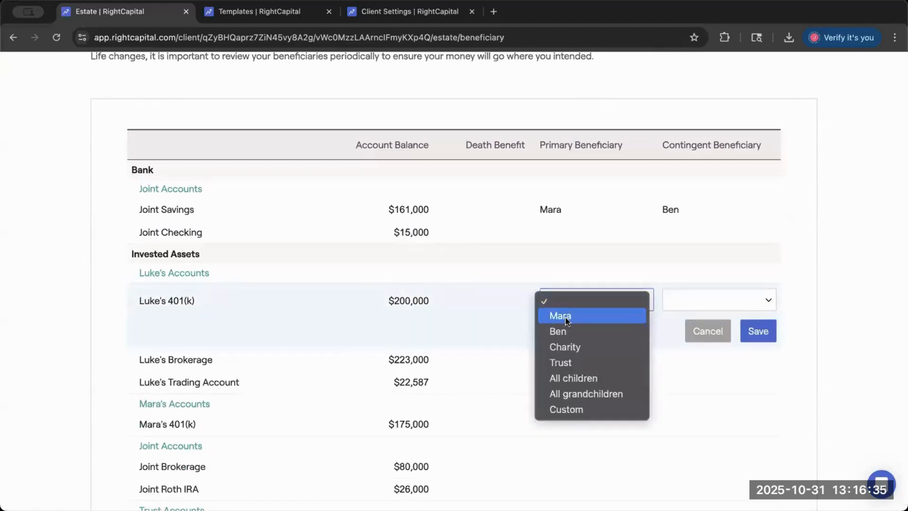
{"action": "left_click", "coordinate": [566, 316]}
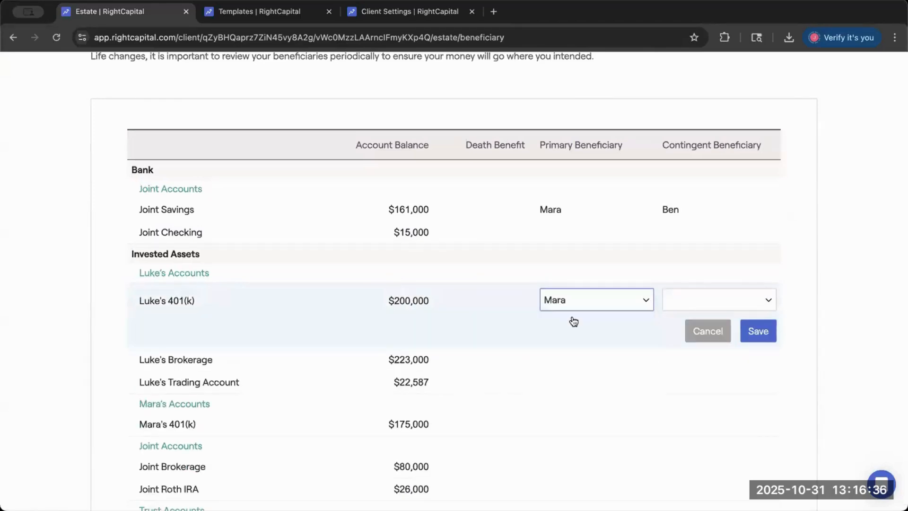
{"action": "left_click", "coordinate": [689, 304]}
{"action": "left_click", "coordinate": [679, 328]}
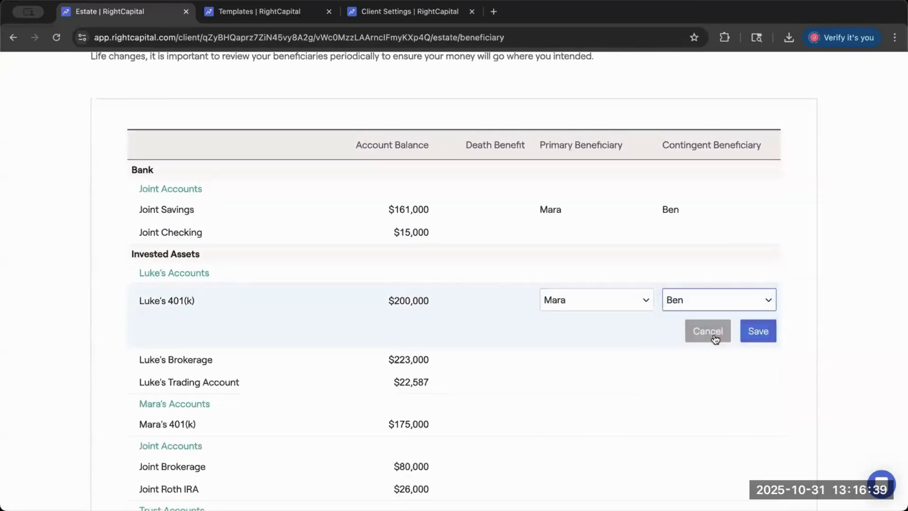
{"action": "left_click", "coordinate": [765, 334]}
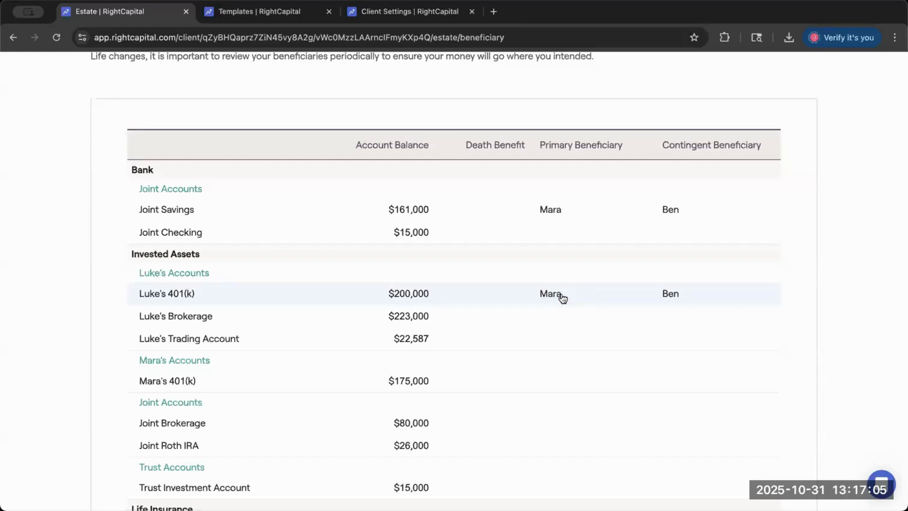
- Review the beneficiary table across the bank, invested asset, trust and life insurance accounts, including the first spouse's account group
{"action": "scroll", "coordinate": [455, 299], "scroll_direction": "down", "scroll_amount": 2}
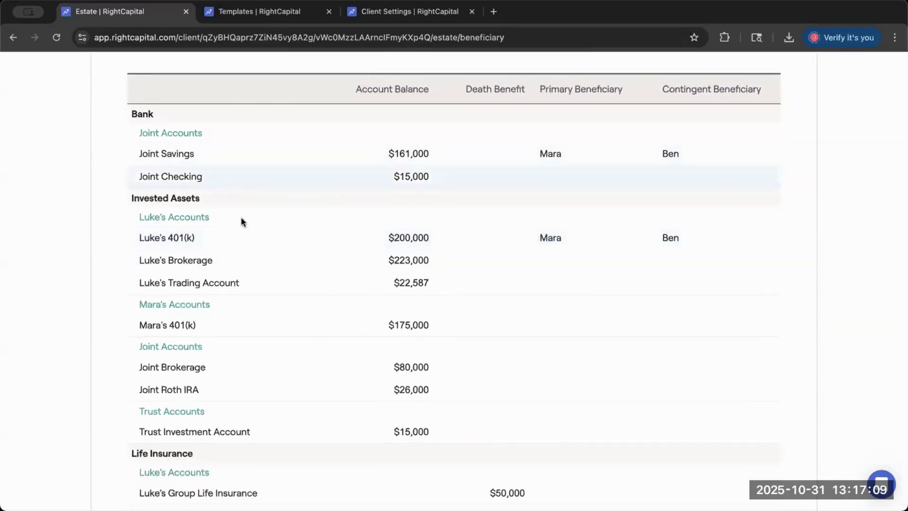
{"action": "scroll", "coordinate": [240, 215], "scroll_direction": "down", "scroll_amount": 3}
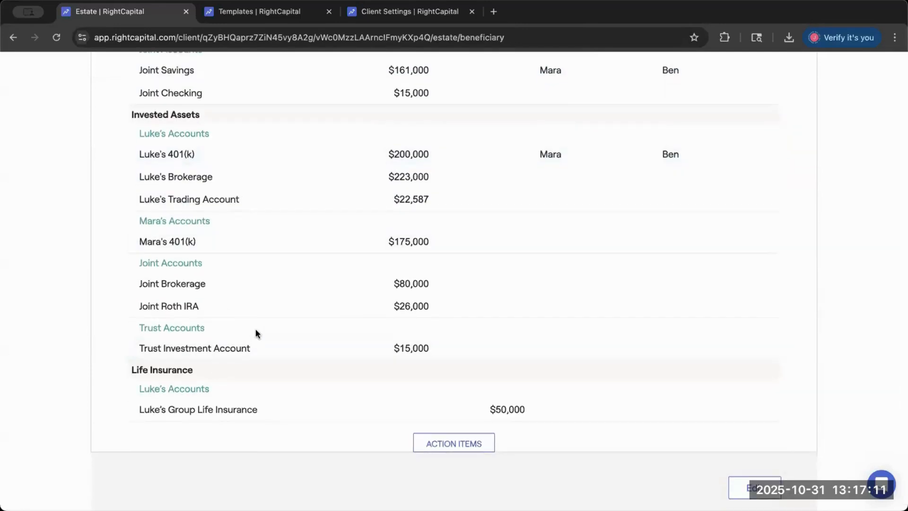
{"action": "scroll", "coordinate": [257, 324], "scroll_direction": "up", "scroll_amount": 3}
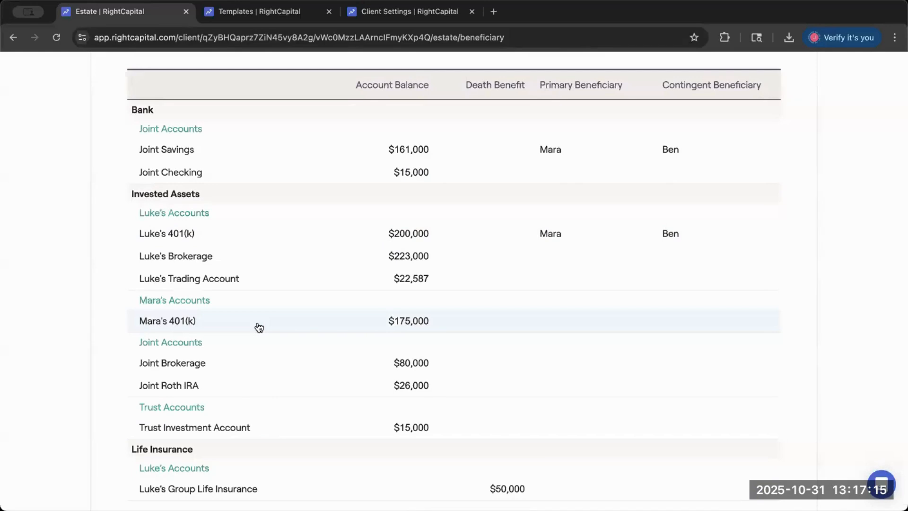
{"action": "scroll", "coordinate": [573, 126], "scroll_direction": "up", "scroll_amount": 5}
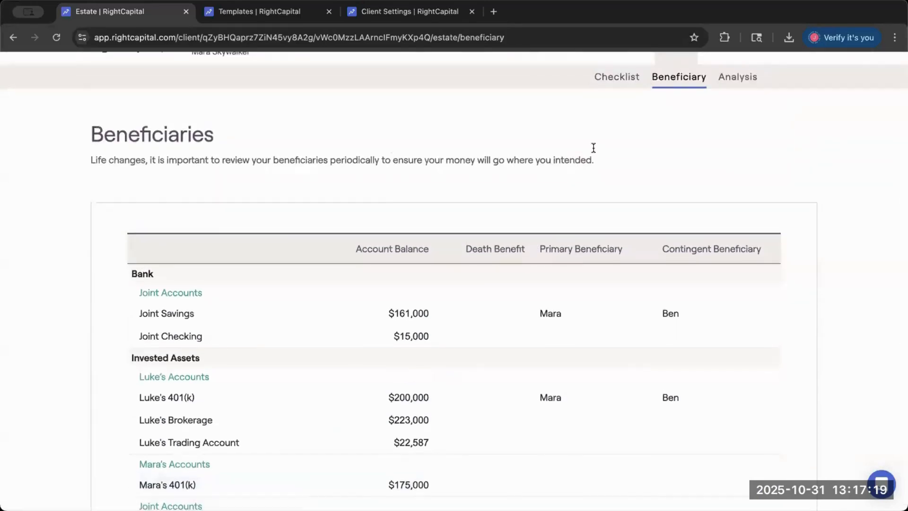
{"action": "scroll", "coordinate": [591, 151], "scroll_direction": "down", "scroll_amount": 8}
{"action": "scroll", "coordinate": [588, 168], "scroll_direction": "up", "scroll_amount": 4}
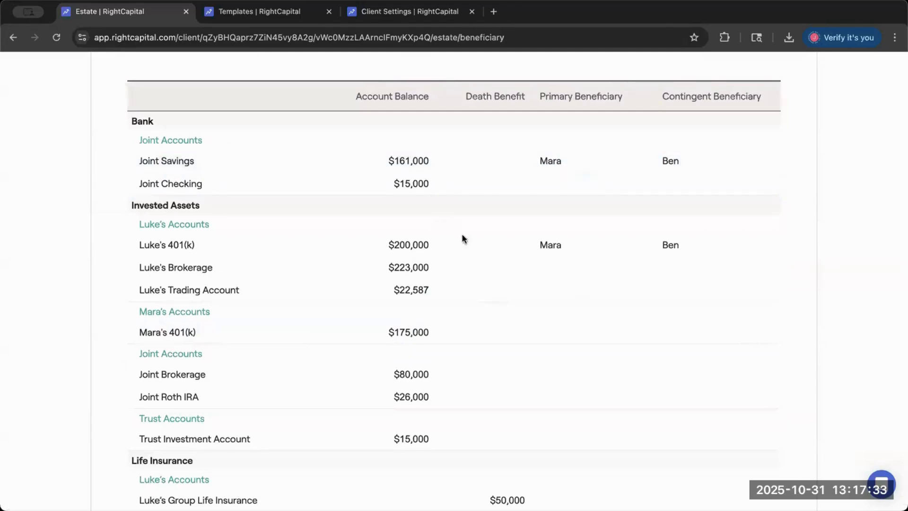
{"action": "left_click_drag", "start_coordinate": [145, 222], "coordinate": [209, 224]}
{"action": "left_click", "coordinate": [153, 229]}
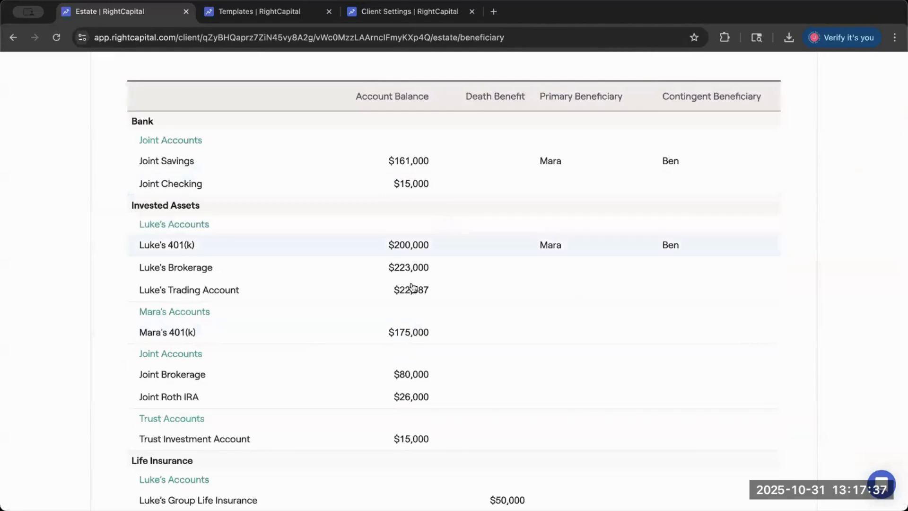
- Assign the second spouse as primary and the child as contingent beneficiary of the first spouse's Brokerage account, and save
{"action": "left_click", "coordinate": [545, 274]}
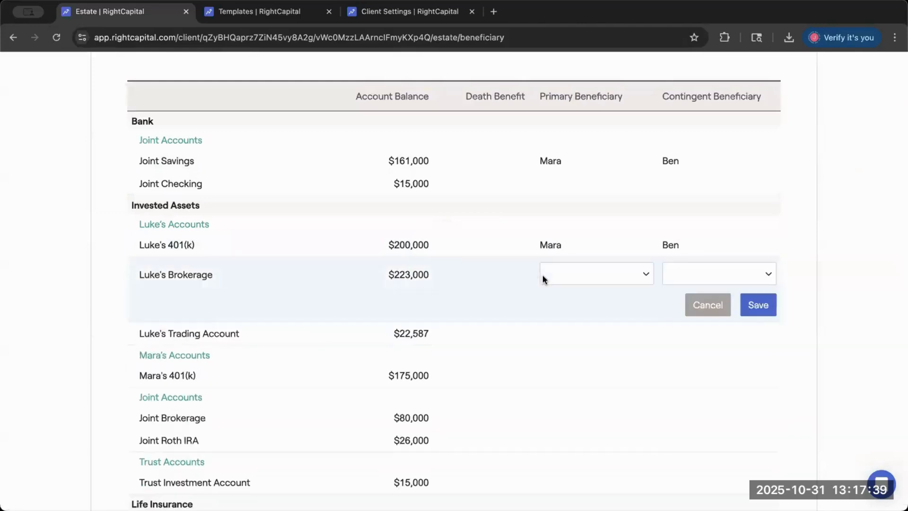
{"action": "left_click", "coordinate": [543, 275]}
{"action": "left_click", "coordinate": [560, 290]}
{"action": "left_click", "coordinate": [700, 280]}
{"action": "left_click", "coordinate": [687, 304]}
{"action": "left_click", "coordinate": [757, 308]}
- Assign the second spouse as primary and the child as contingent beneficiary of the first spouse's Trading Account, and save
{"action": "left_click", "coordinate": [567, 292]}
{"action": "left_click", "coordinate": [567, 296]}
{"action": "left_click", "coordinate": [562, 311]}
{"action": "left_click", "coordinate": [692, 303]}
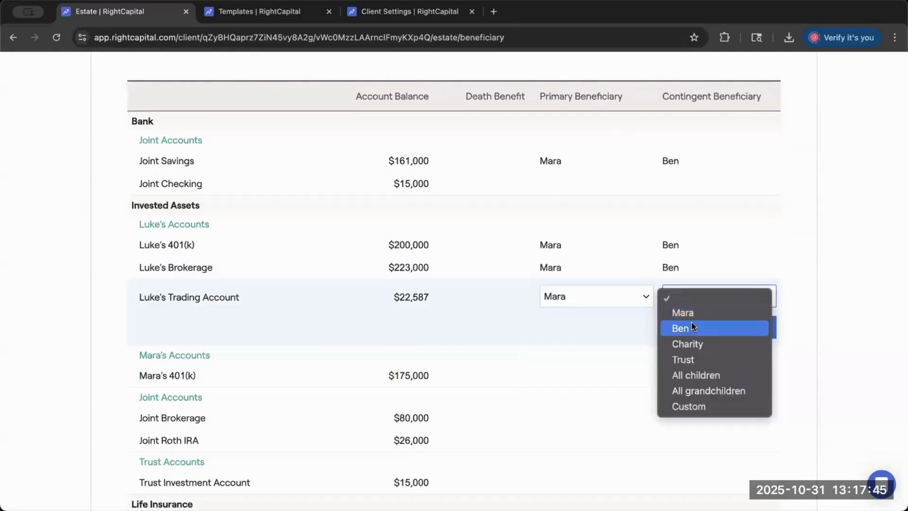
{"action": "left_click", "coordinate": [694, 328]}
{"action": "left_click", "coordinate": [749, 326]}
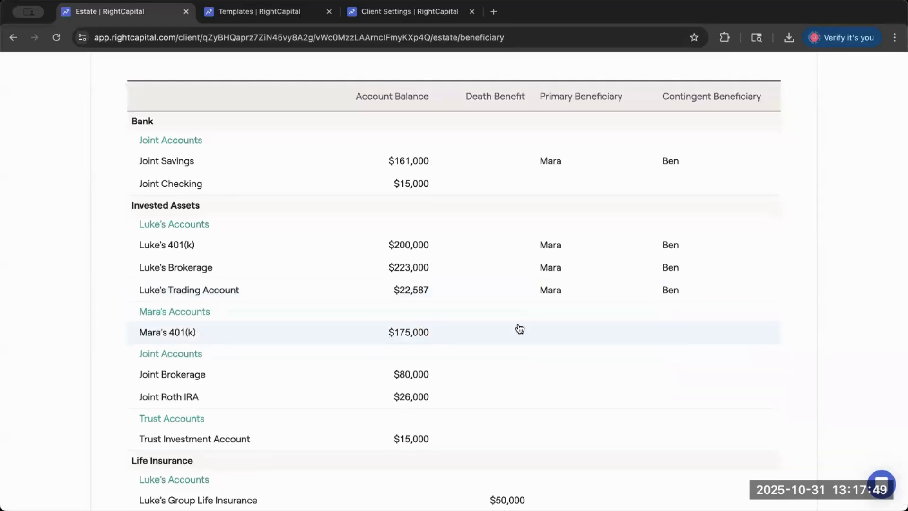
{"action": "left_click", "coordinate": [535, 330]}
{"action": "left_click", "coordinate": [549, 338]}
{"action": "left_click", "coordinate": [555, 354]}
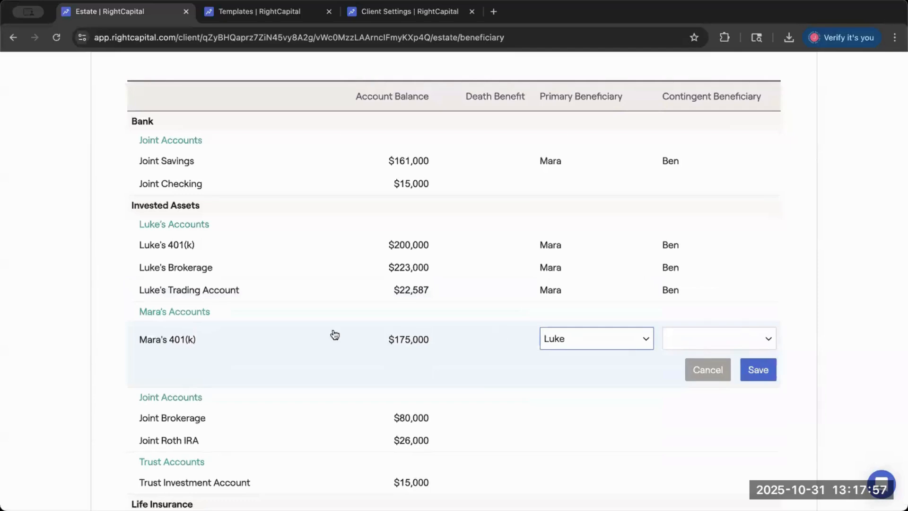
{"action": "left_click", "coordinate": [177, 311]}
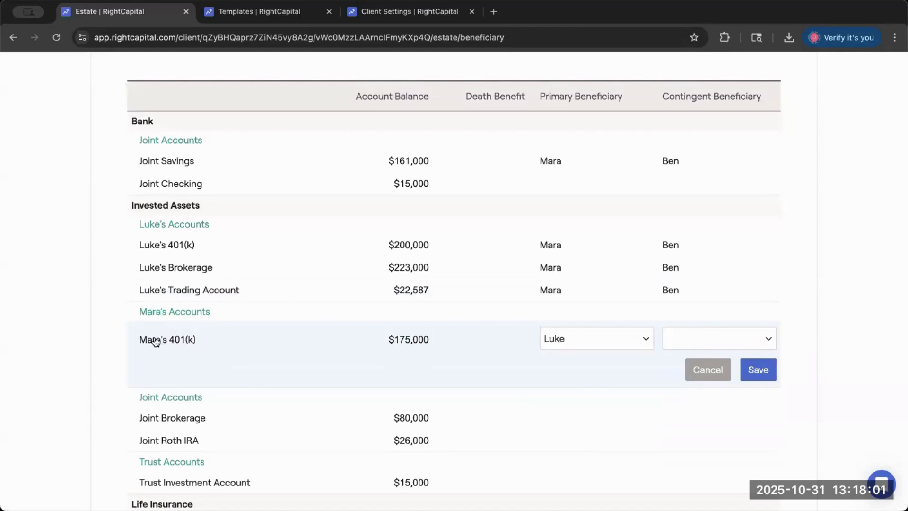
- Include the child's 529 account in the beneficiary table and open its beneficiary row for editing
{"action": "scroll", "coordinate": [153, 341], "scroll_direction": "down", "scroll_amount": 1}
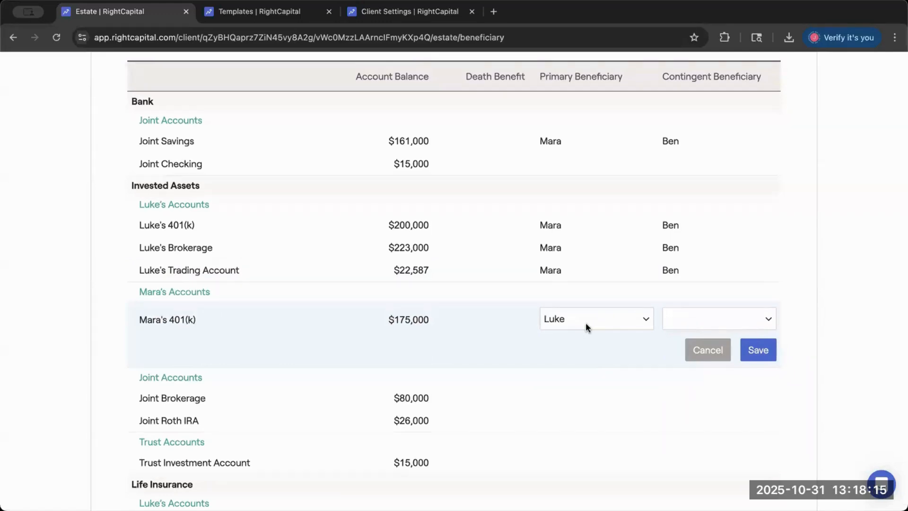
{"action": "scroll", "coordinate": [524, 318], "scroll_direction": "down", "scroll_amount": 1}
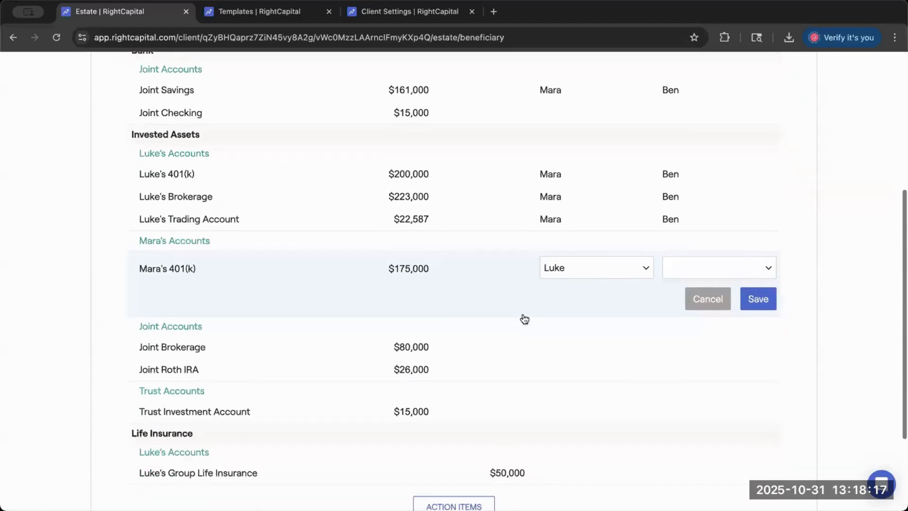
{"action": "scroll", "coordinate": [524, 318], "scroll_direction": "down", "scroll_amount": 3}
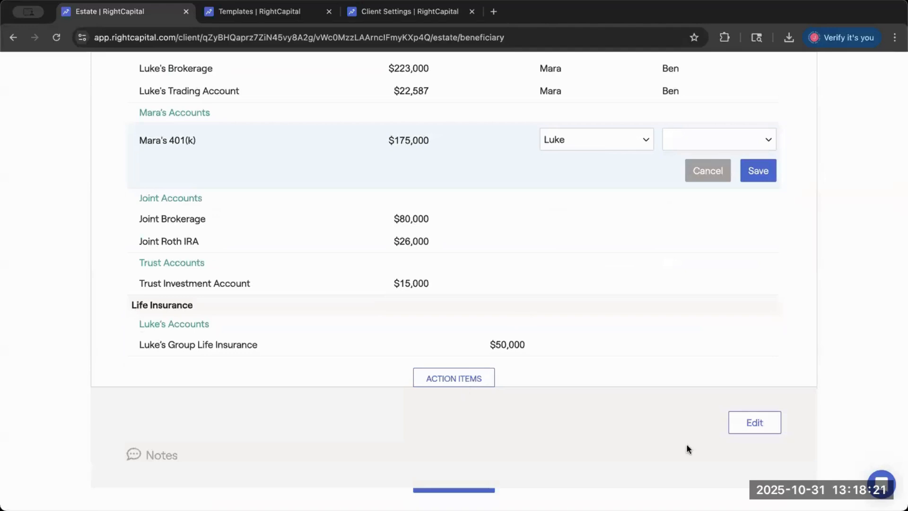
{"action": "left_click", "coordinate": [754, 429]}
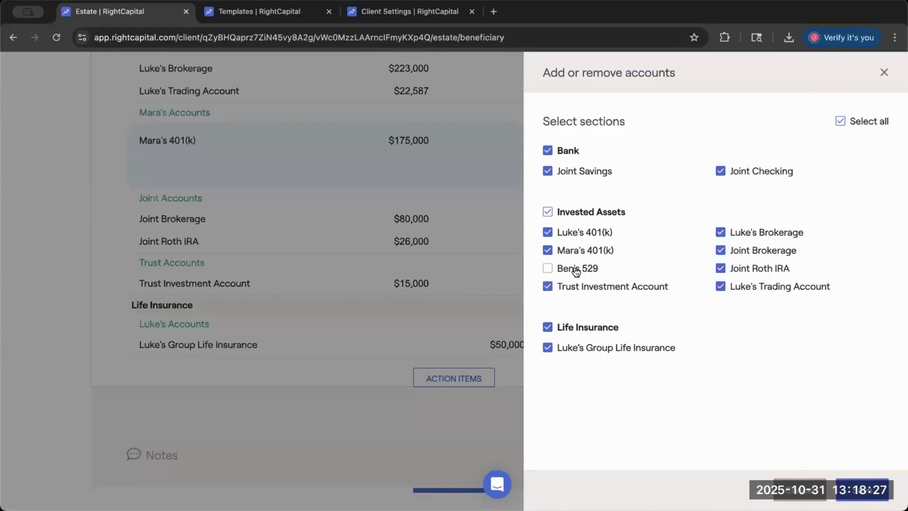
{"action": "left_click", "coordinate": [548, 270]}
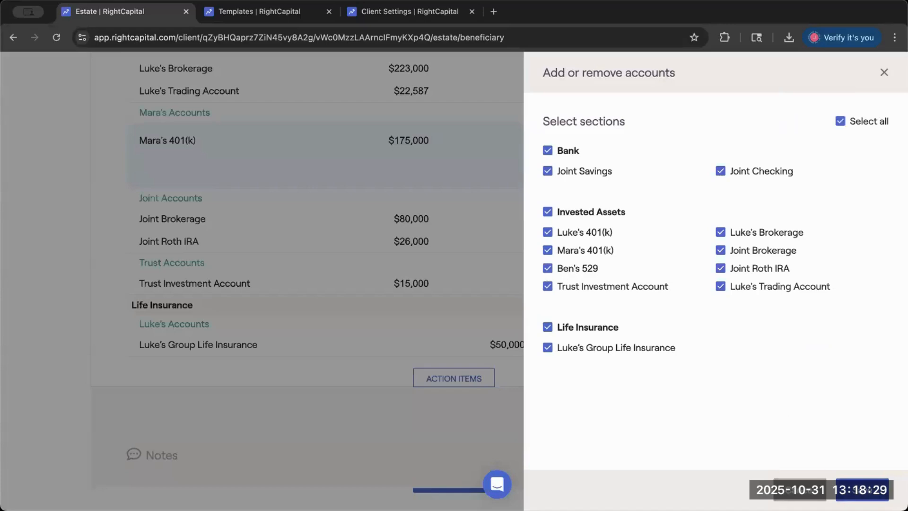
{"action": "scroll", "coordinate": [473, 336], "scroll_direction": "up", "scroll_amount": 2}
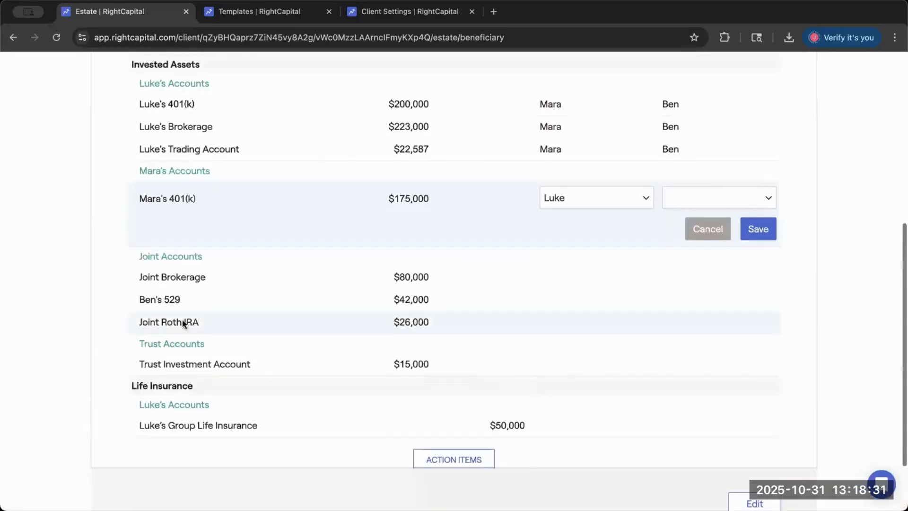
{"action": "left_click", "coordinate": [137, 302]}
{"action": "scroll", "coordinate": [598, 328], "scroll_direction": "up", "scroll_amount": 5}
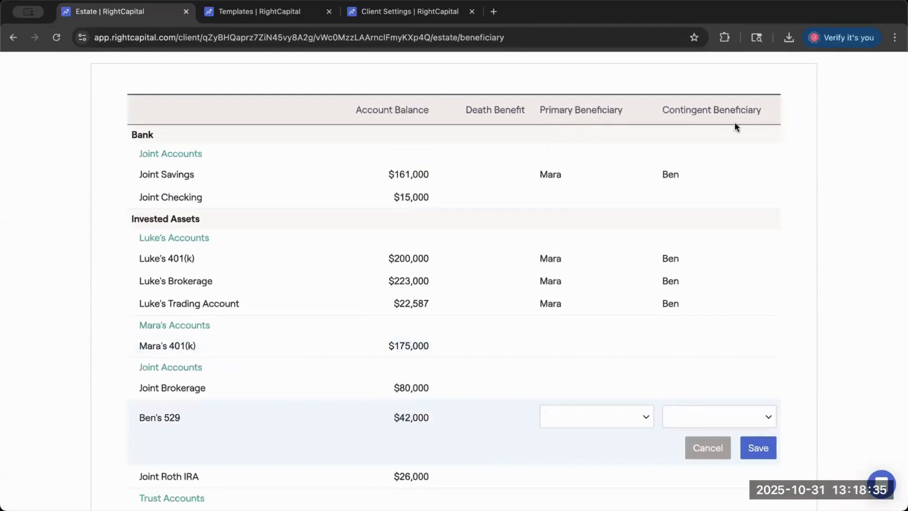
- Set the second spouse's 401(k) primary beneficiary to Custom, enter the custom beneficiary's first name, and save
{"action": "scroll", "coordinate": [722, 122], "scroll_direction": "down", "scroll_amount": 3}
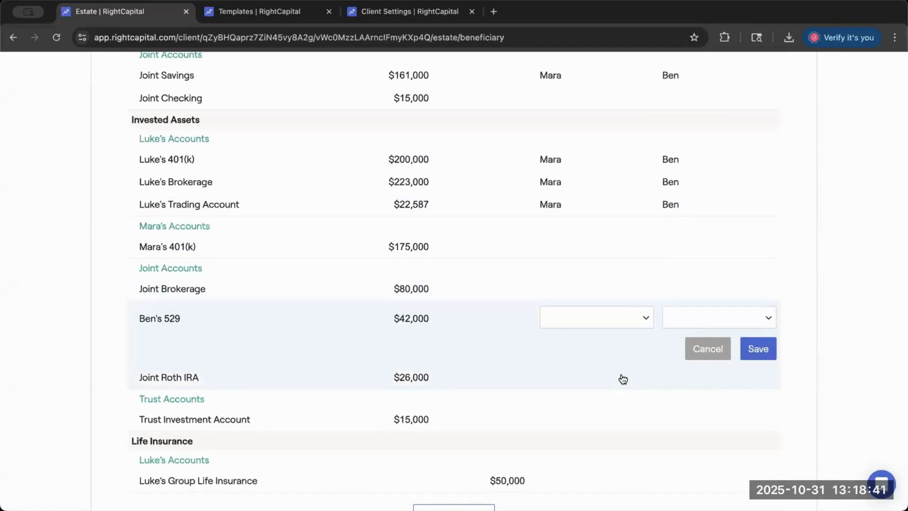
{"action": "left_click", "coordinate": [555, 245]}
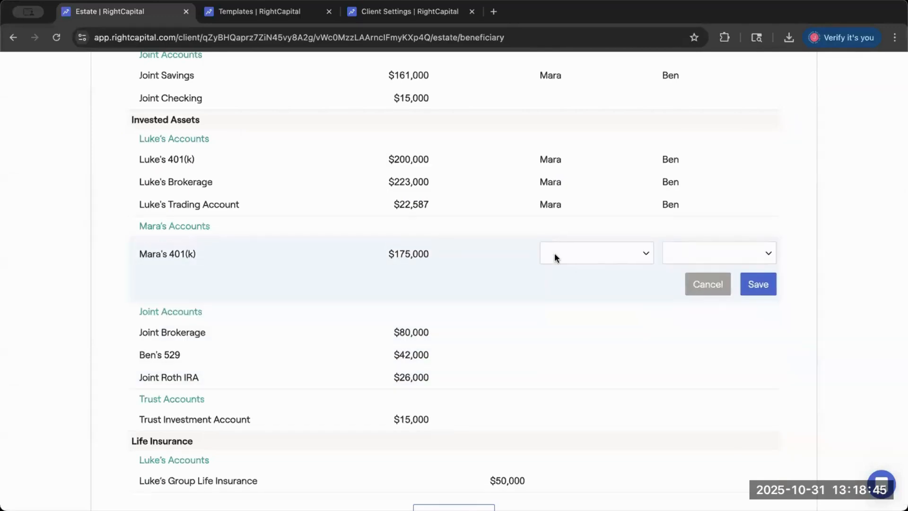
{"action": "left_click", "coordinate": [555, 258]}
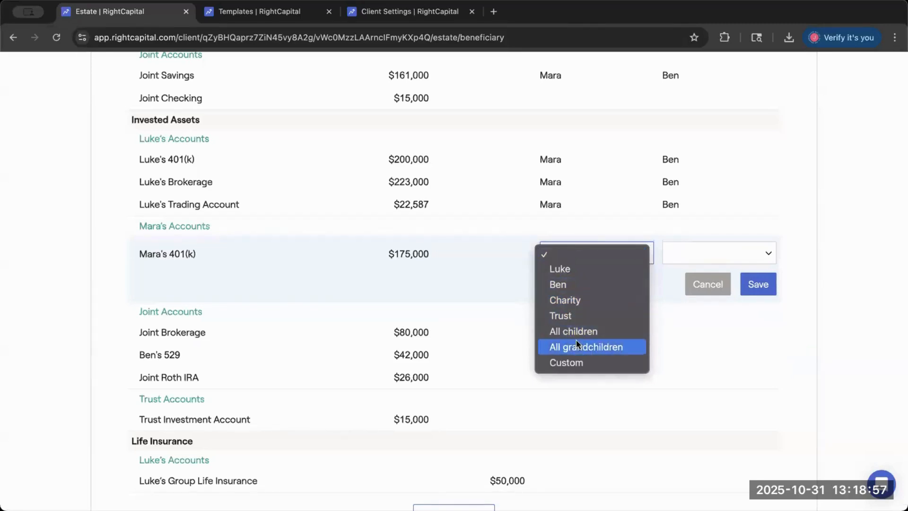
{"action": "left_click", "coordinate": [573, 369]}
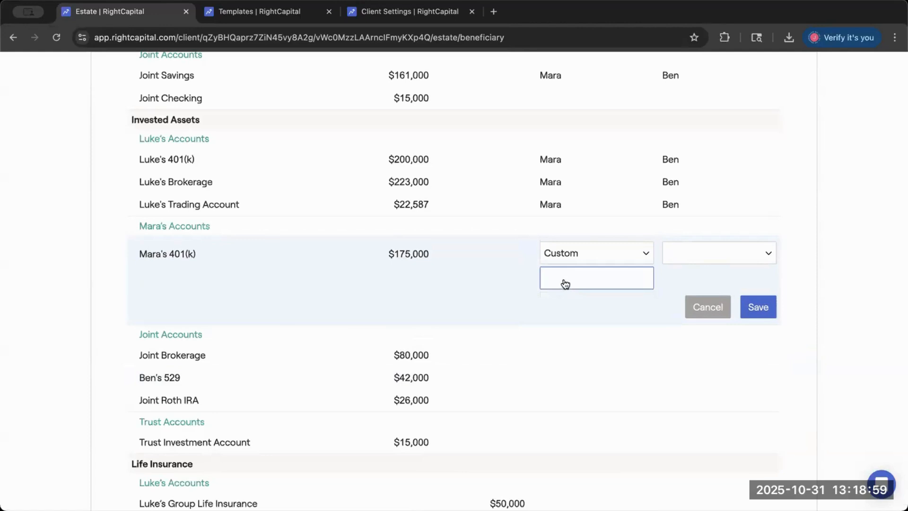
{"action": "type", "text": "Han"}
{"action": "left_click", "coordinate": [754, 306]}
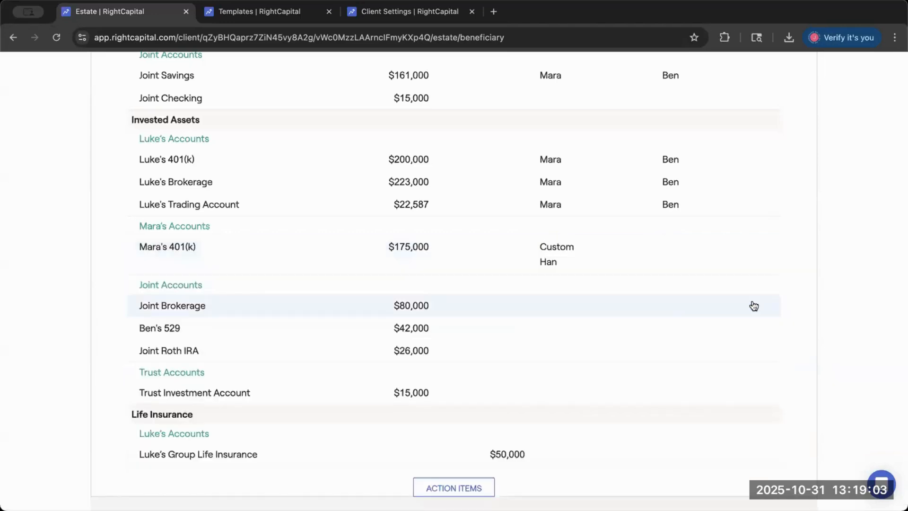
- Review the completed beneficiary assignments across the accounts and open the client's estate Analysis page
{"action": "scroll", "coordinate": [647, 228], "scroll_direction": "up", "scroll_amount": 1}
{"action": "scroll", "coordinate": [612, 283], "scroll_direction": "up", "scroll_amount": 2}
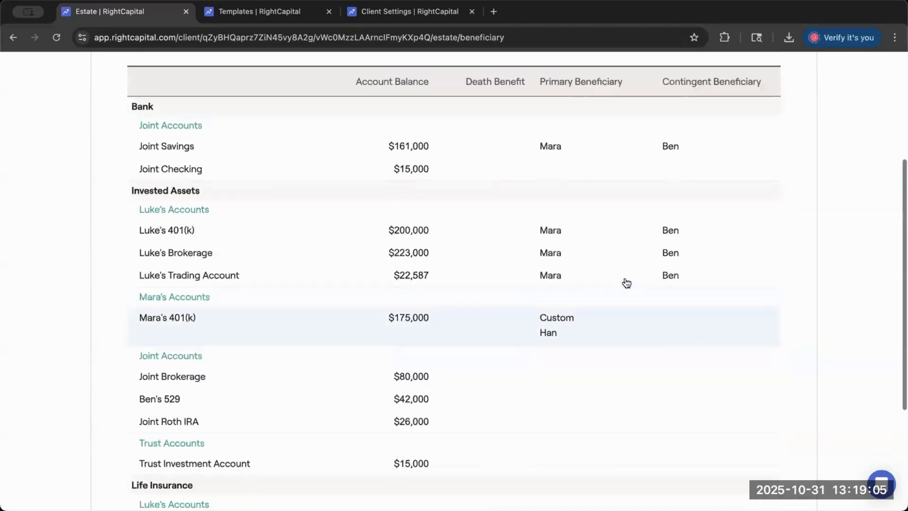
{"action": "scroll", "coordinate": [635, 311], "scroll_direction": "up", "scroll_amount": 4}
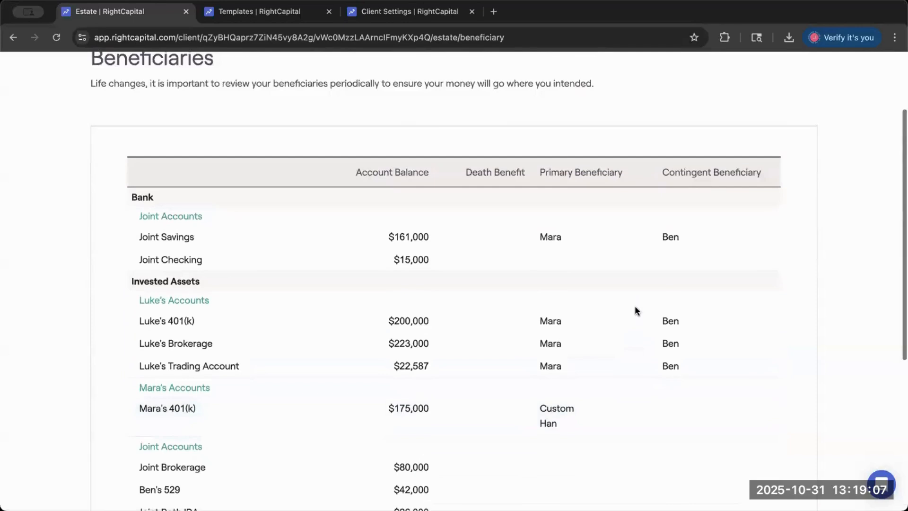
{"action": "scroll", "coordinate": [603, 331], "scroll_direction": "down", "scroll_amount": 1}
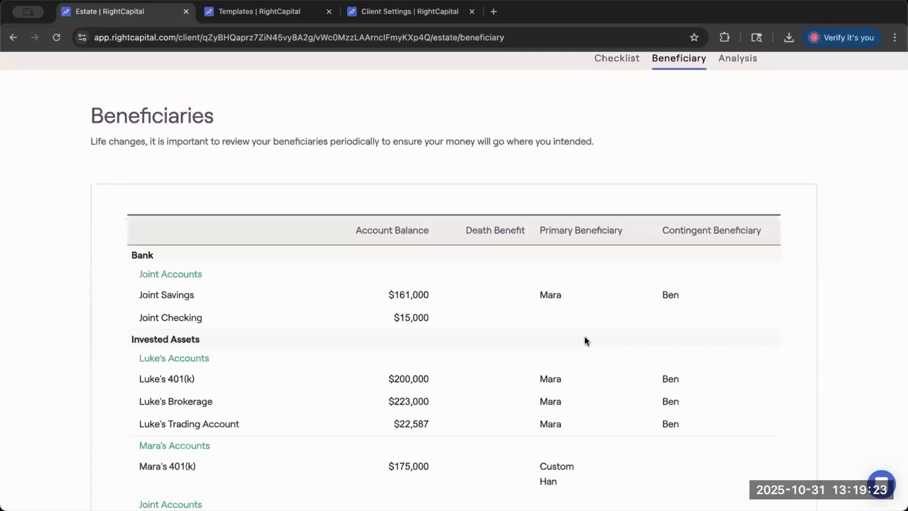
{"action": "scroll", "coordinate": [653, 166], "scroll_direction": "up", "scroll_amount": 2}
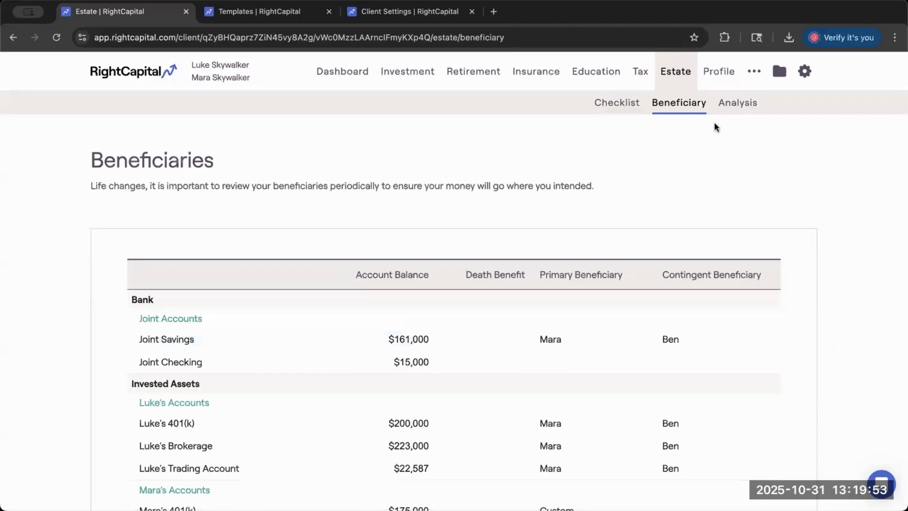
{"action": "left_click", "coordinate": [730, 105]}
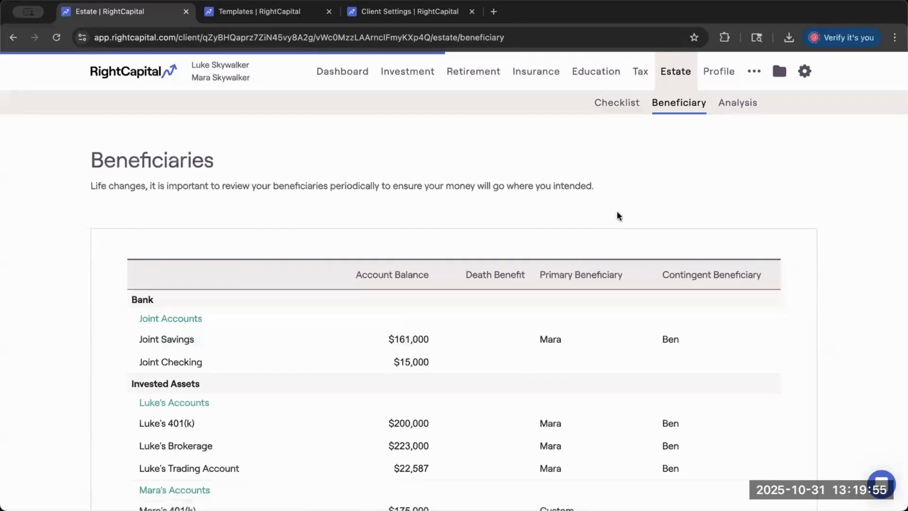
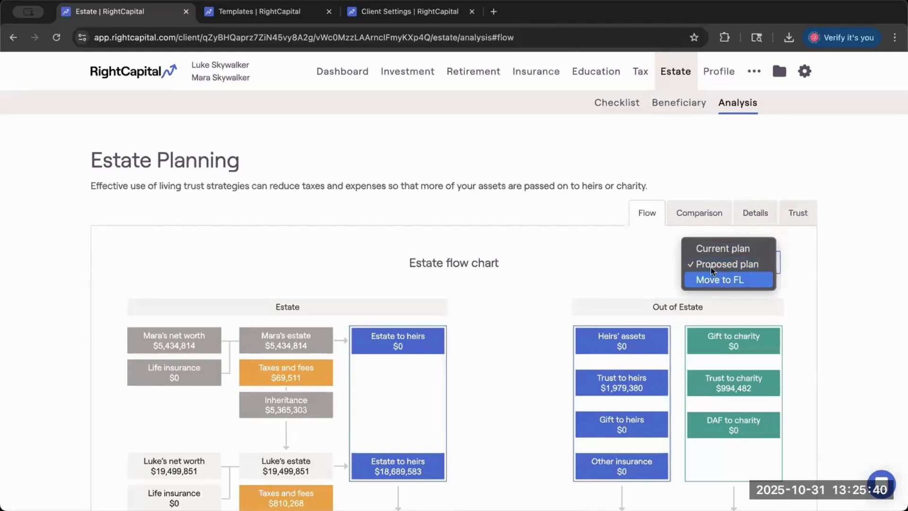
- View the estate flow chart under the Move to FL plan, focusing on the total to heirs, and switch back to the Proposed plan
{"action": "left_click", "coordinate": [714, 280]}
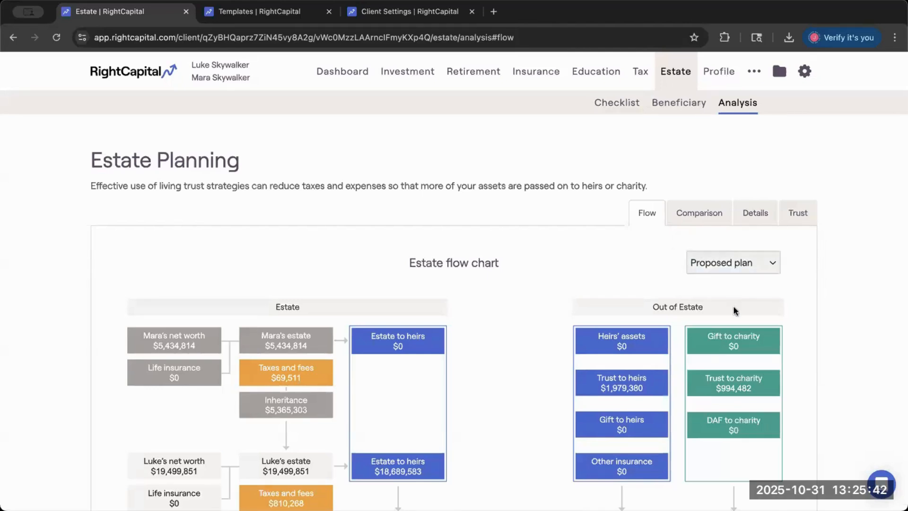
{"action": "scroll", "coordinate": [734, 308], "scroll_direction": "down", "scroll_amount": 1}
{"action": "scroll", "coordinate": [733, 308], "scroll_direction": "down", "scroll_amount": 1}
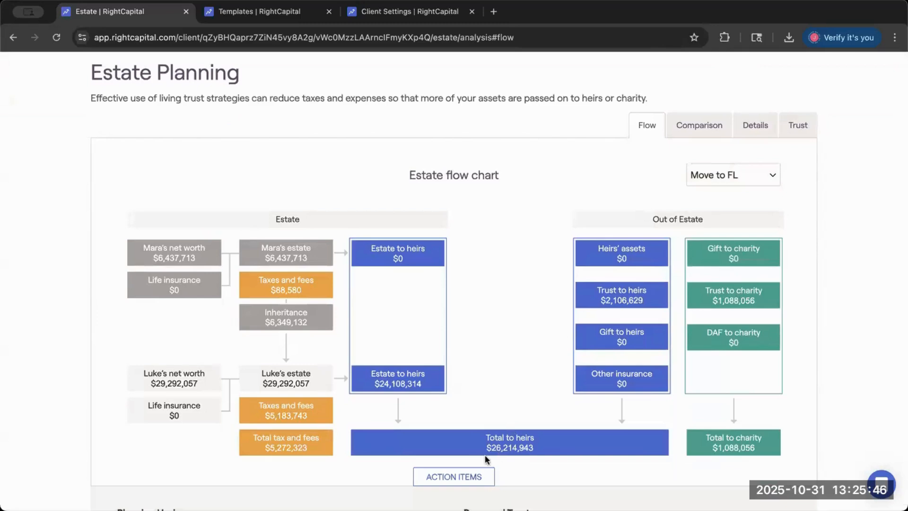
{"action": "double_click", "coordinate": [524, 447]}
{"action": "left_click", "coordinate": [711, 176]}
{"action": "left_click", "coordinate": [711, 161]}
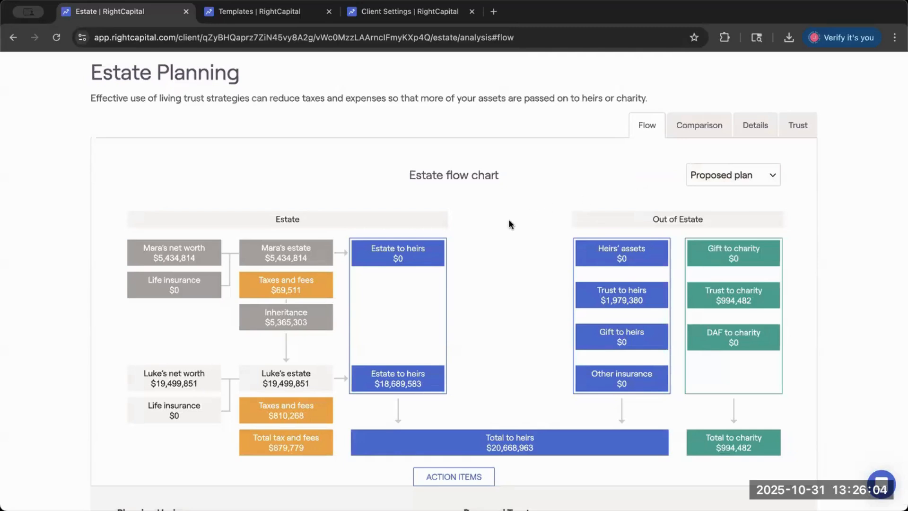
- Examine the Proposed plan's estate flow chart together with the planning horizon, other information and trust inputs below it
{"action": "scroll", "coordinate": [509, 222], "scroll_direction": "down", "scroll_amount": 4}
{"action": "scroll", "coordinate": [509, 223], "scroll_direction": "down", "scroll_amount": 2}
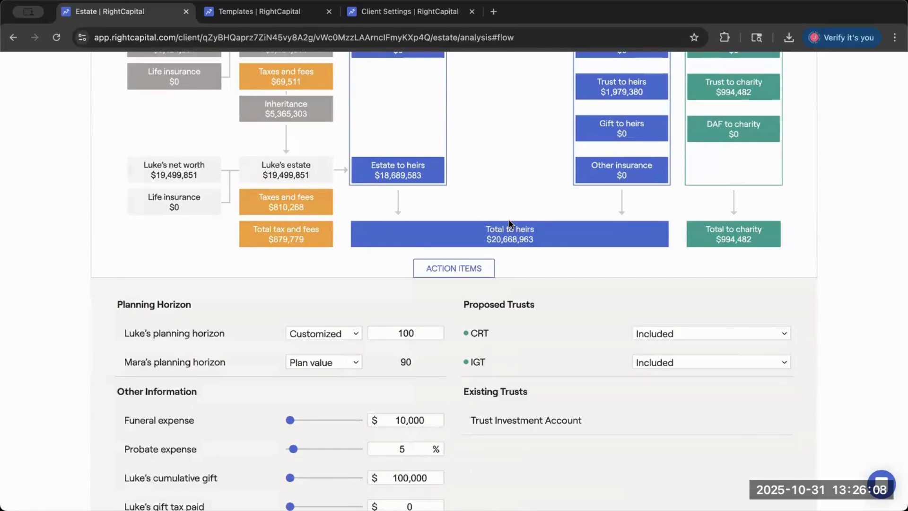
{"action": "scroll", "coordinate": [511, 226], "scroll_direction": "up", "scroll_amount": 2}
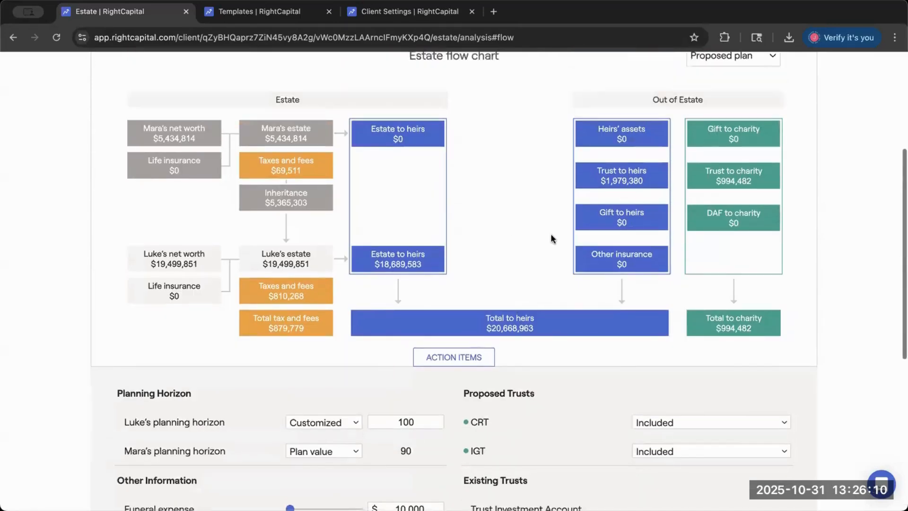
{"action": "scroll", "coordinate": [544, 226], "scroll_direction": "up", "scroll_amount": 5}
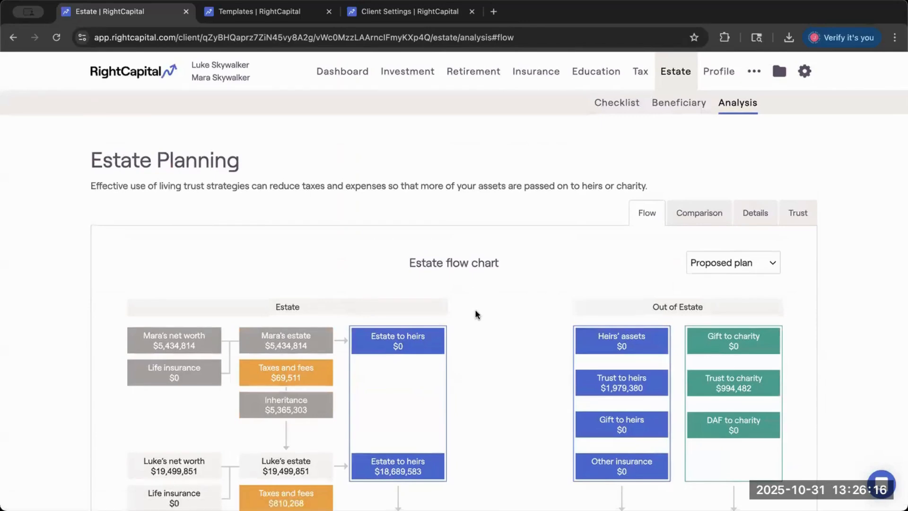
{"action": "scroll", "coordinate": [475, 312], "scroll_direction": "down", "scroll_amount": 3}
{"action": "scroll", "coordinate": [476, 310], "scroll_direction": "up", "scroll_amount": 1}
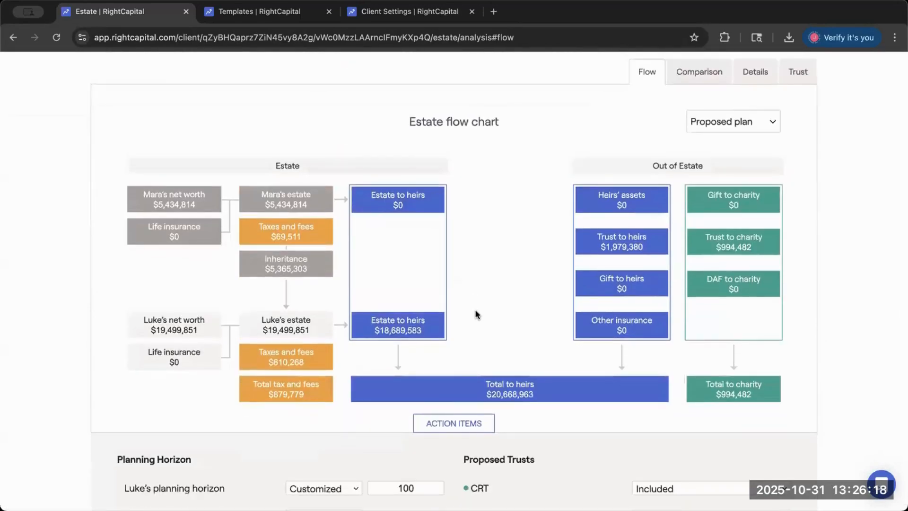
{"action": "scroll", "coordinate": [475, 312], "scroll_direction": "down", "scroll_amount": 5}
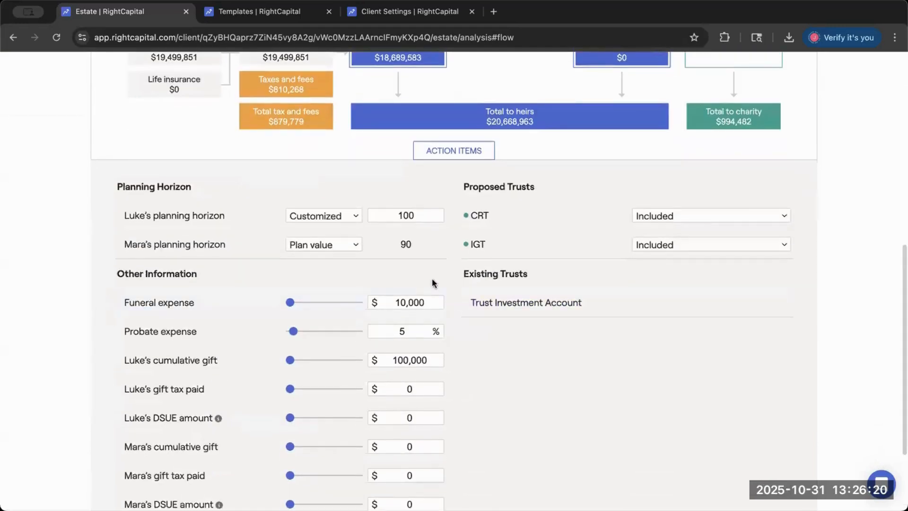
{"action": "scroll", "coordinate": [425, 271], "scroll_direction": "down", "scroll_amount": 1}
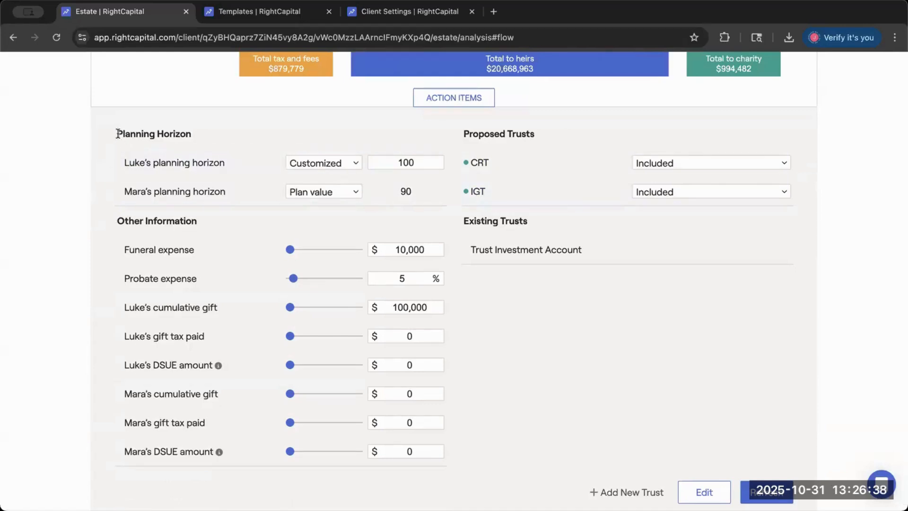
- Switch the first spouse's planning horizon to the plan value and look over the flow chart
{"action": "left_click_drag", "start_coordinate": [118, 135], "coordinate": [223, 142]}
{"action": "left_click", "coordinate": [222, 139]}
{"action": "left_click", "coordinate": [346, 163]}
{"action": "left_click", "coordinate": [318, 148]}
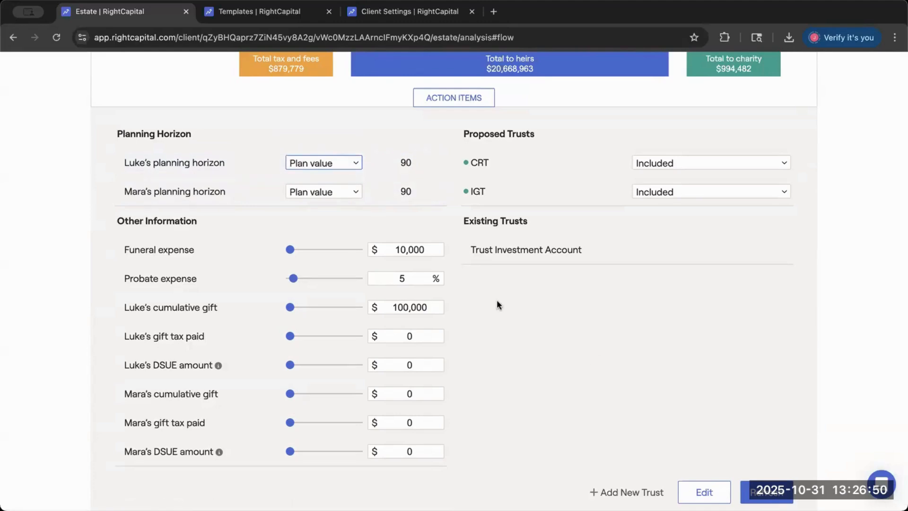
{"action": "scroll", "coordinate": [519, 324], "scroll_direction": "up", "scroll_amount": 6}
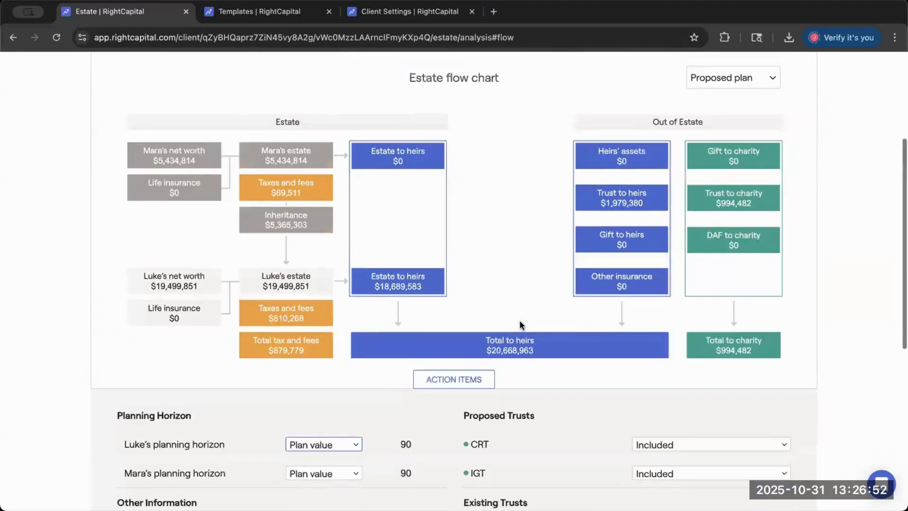
{"action": "scroll", "coordinate": [519, 325], "scroll_direction": "down", "scroll_amount": 7}
{"action": "scroll", "coordinate": [540, 387], "scroll_direction": "up", "scroll_amount": 6}
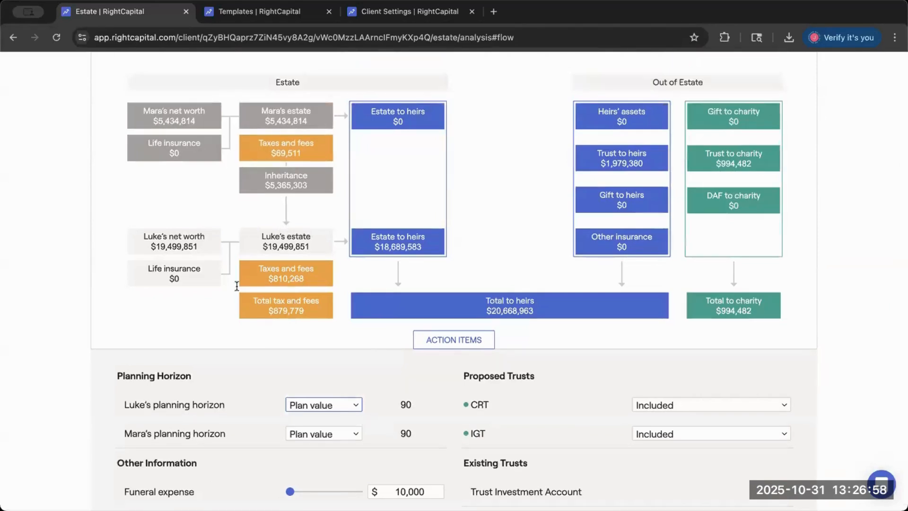
- Set the first spouse's planning horizon to Customized with age 80 and refresh the estate flow chart
{"action": "left_click", "coordinate": [310, 407]}
{"action": "left_click", "coordinate": [313, 421]}
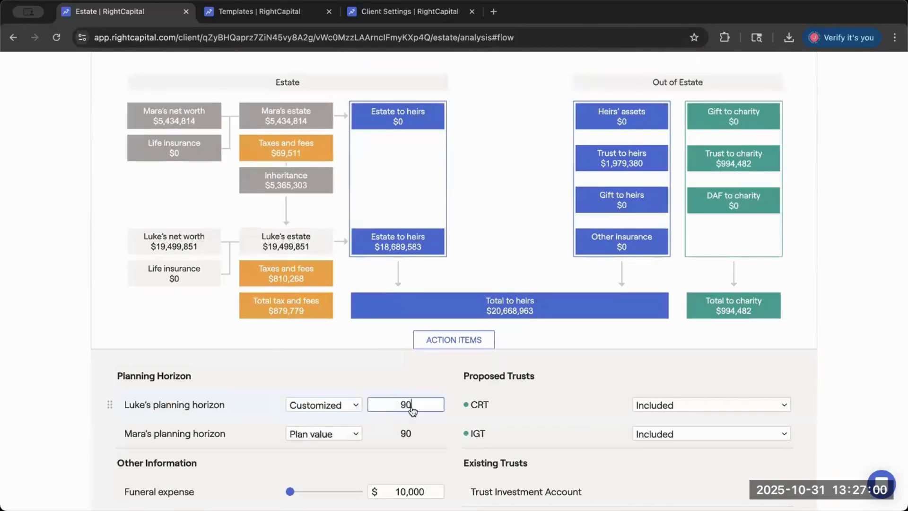
{"action": "key", "text": "BackSpace"}
{"action": "type", "text": "8"}
{"action": "scroll", "coordinate": [572, 421], "scroll_direction": "down", "scroll_amount": 5}
{"action": "left_click", "coordinate": [766, 501]}
{"action": "scroll", "coordinate": [639, 362], "scroll_direction": "up", "scroll_amount": 6}
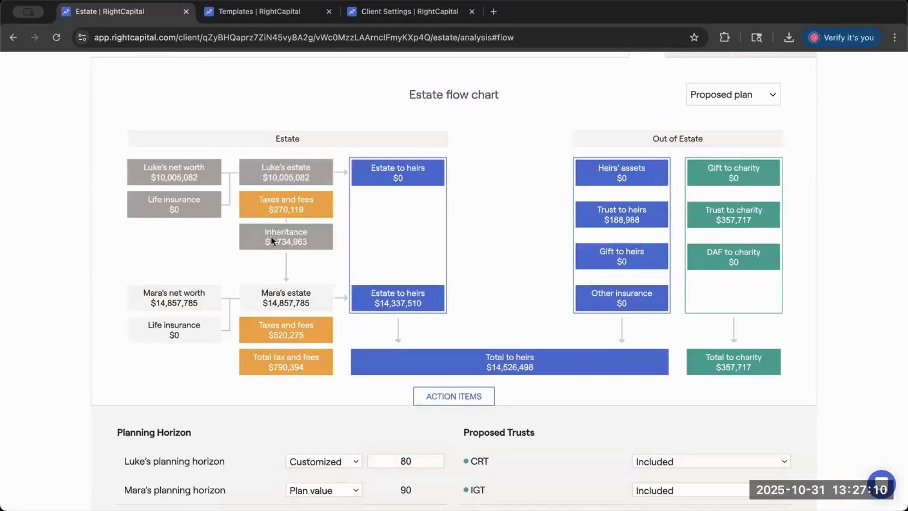
- Return the first spouse's planning horizon from the customized age to the plan value
{"action": "scroll", "coordinate": [310, 314], "scroll_direction": "down", "scroll_amount": 5}
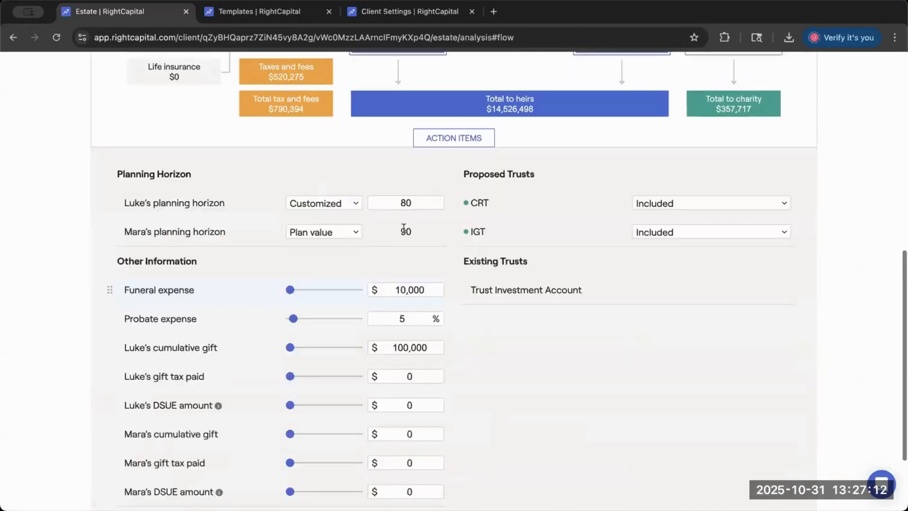
{"action": "left_click", "coordinate": [417, 203]}
{"action": "double_click", "coordinate": [403, 198]}
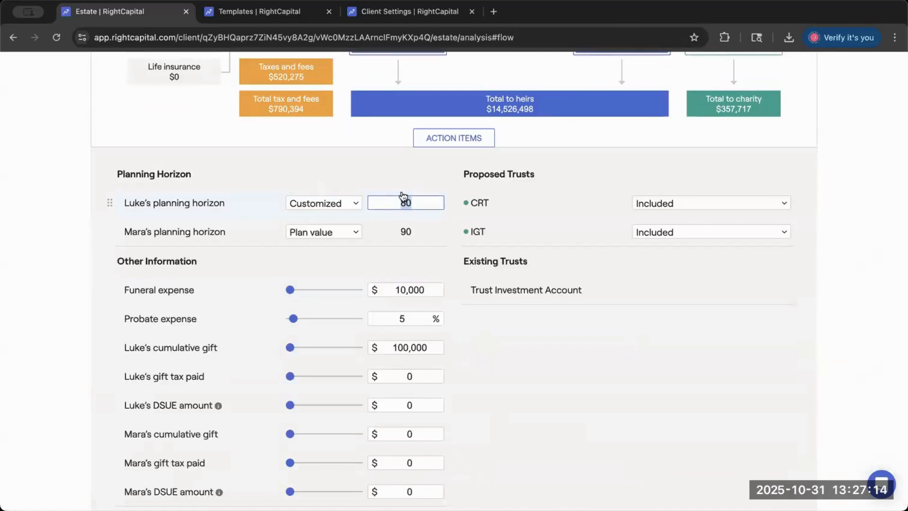
{"action": "left_click", "coordinate": [356, 203]}
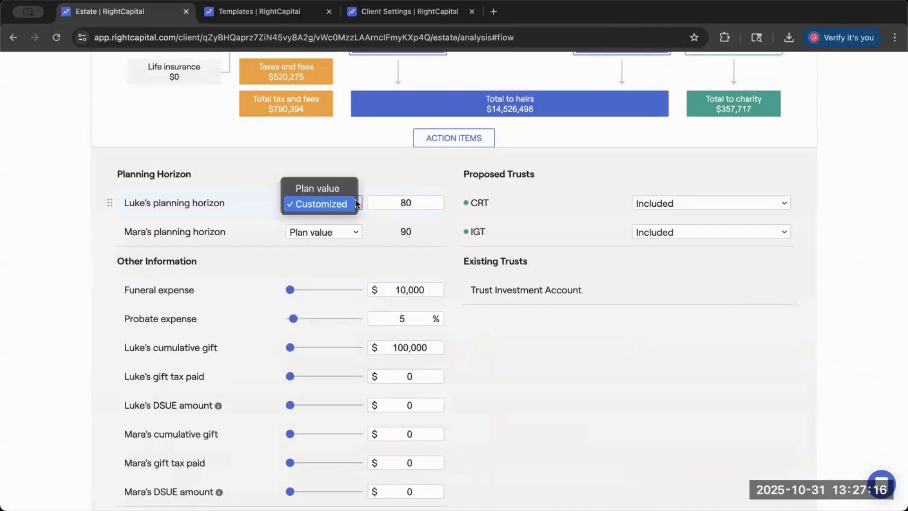
{"action": "left_click", "coordinate": [349, 188]}
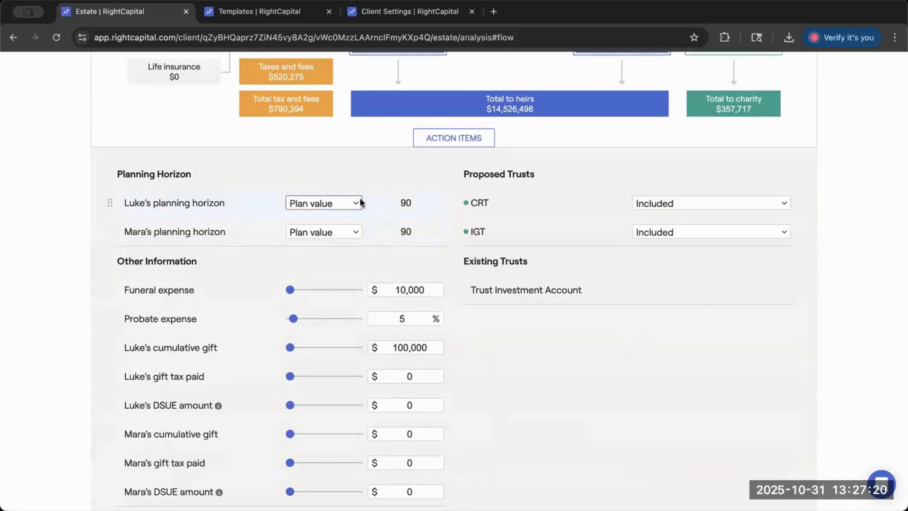
- Customize the first spouse's planning horizon to age 100 and refresh the estate analysis
{"action": "left_click", "coordinate": [357, 204]}
{"action": "left_click", "coordinate": [321, 220]}
{"action": "double_click", "coordinate": [406, 202]}
{"action": "key", "text": "BackSpace"}
{"action": "type", "text": "100"}
{"action": "scroll", "coordinate": [598, 235], "scroll_direction": "down", "scroll_amount": 3}
{"action": "left_click", "coordinate": [766, 427]}
{"action": "scroll", "coordinate": [487, 290], "scroll_direction": "up", "scroll_amount": 3}
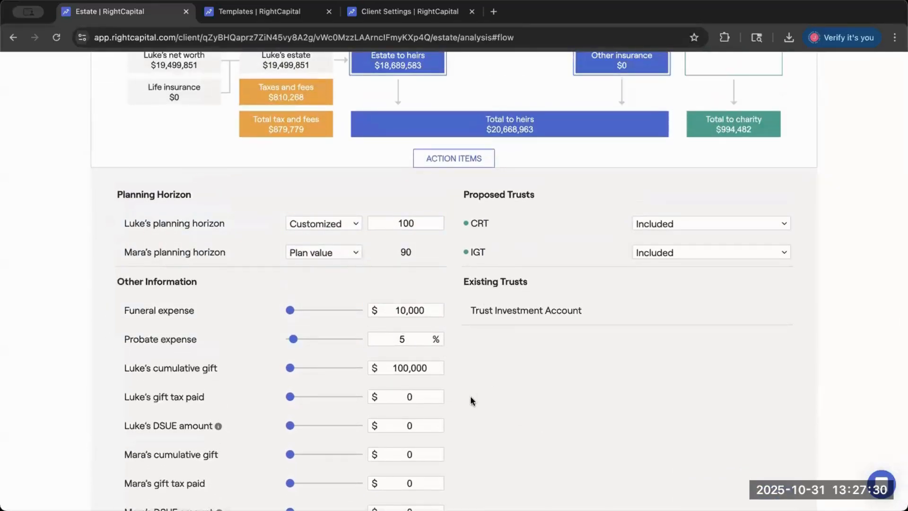
- Examine the Other Information inputs and the taxes and fees breakdown for the second spouse's estate, comparing probate, funeral expense and total
{"action": "scroll", "coordinate": [471, 397], "scroll_direction": "down", "scroll_amount": 1}
{"action": "left_click_drag", "start_coordinate": [116, 245], "coordinate": [213, 247]}
{"action": "left_click", "coordinate": [235, 250]}
{"action": "scroll", "coordinate": [239, 258], "scroll_direction": "down", "scroll_amount": 1}
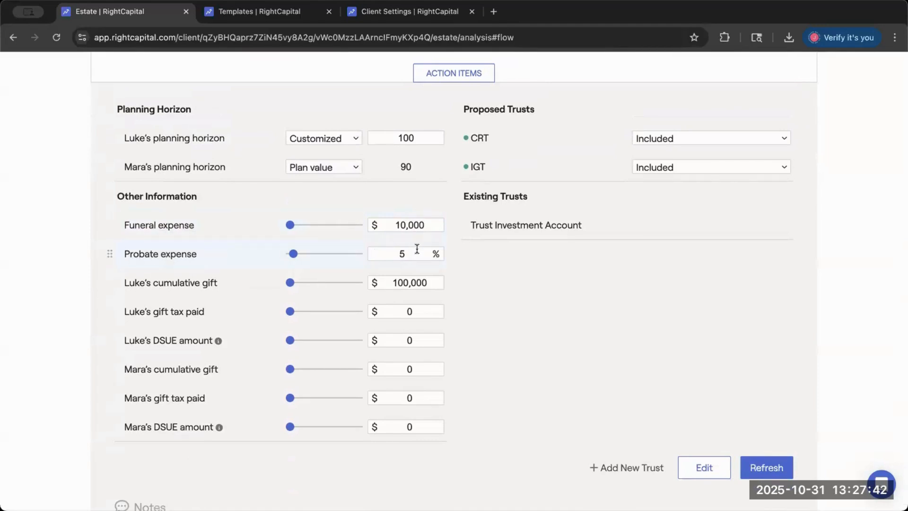
{"action": "scroll", "coordinate": [413, 221], "scroll_direction": "up", "scroll_amount": 5}
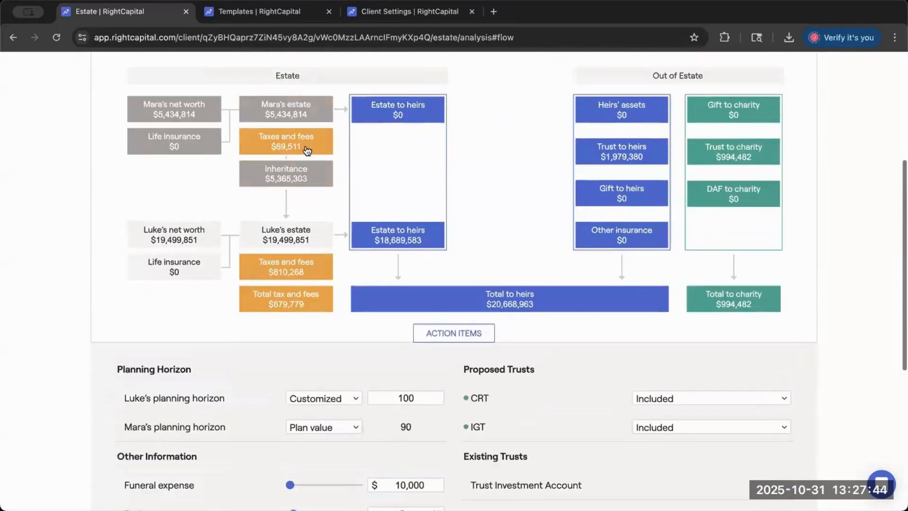
{"action": "left_click", "coordinate": [287, 142]}
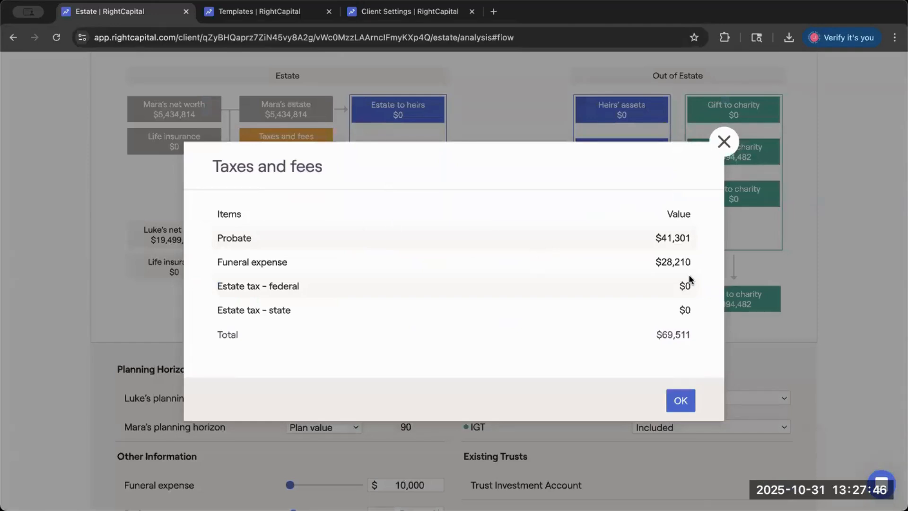
{"action": "left_click_drag", "start_coordinate": [662, 335], "coordinate": [691, 336]}
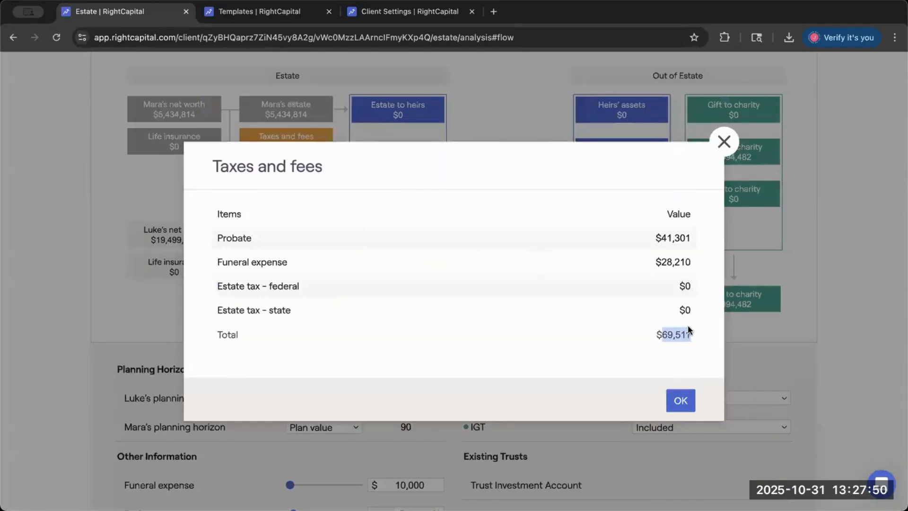
{"action": "left_click_drag", "start_coordinate": [662, 238], "coordinate": [690, 265]}
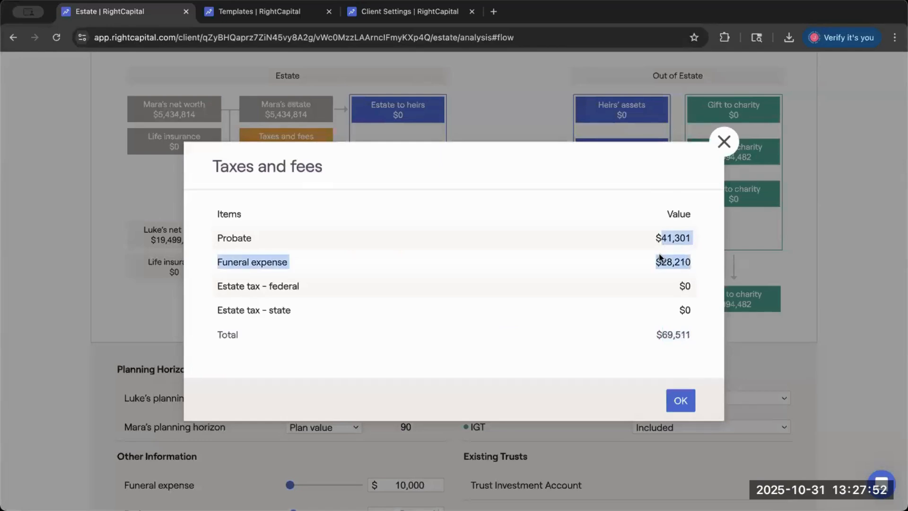
{"action": "left_click", "coordinate": [680, 401]}
- Set the funeral expense to $5,000 and refresh the estate flow chart
{"action": "scroll", "coordinate": [510, 391], "scroll_direction": "down", "scroll_amount": 3}
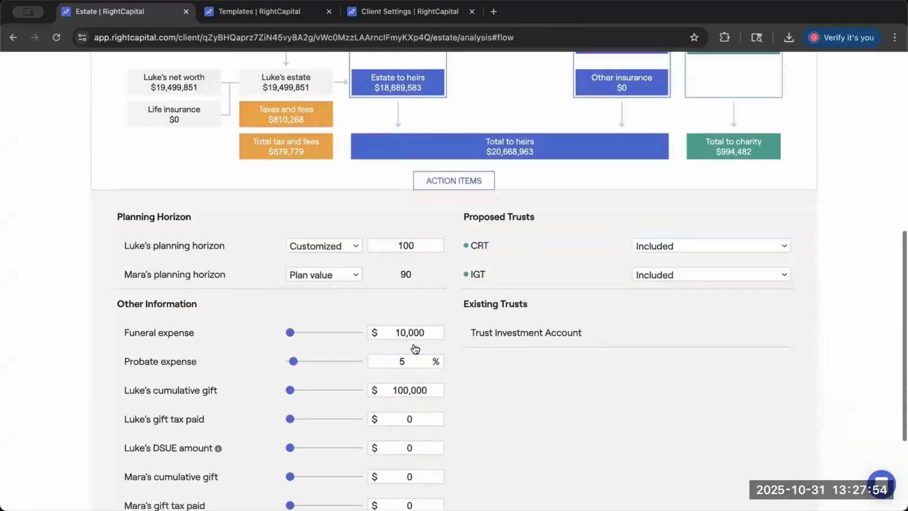
{"action": "left_click", "coordinate": [400, 330]}
{"action": "type", "text": "5,0"}
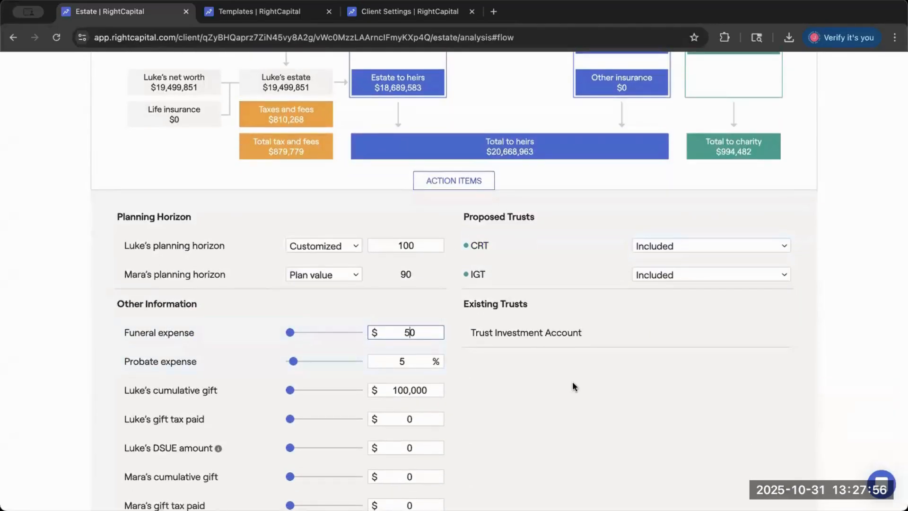
{"action": "type", "text": "00"}
{"action": "scroll", "coordinate": [586, 345], "scroll_direction": "down", "scroll_amount": 3}
{"action": "left_click", "coordinate": [767, 427]}
{"action": "scroll", "coordinate": [404, 225], "scroll_direction": "up", "scroll_amount": 8}
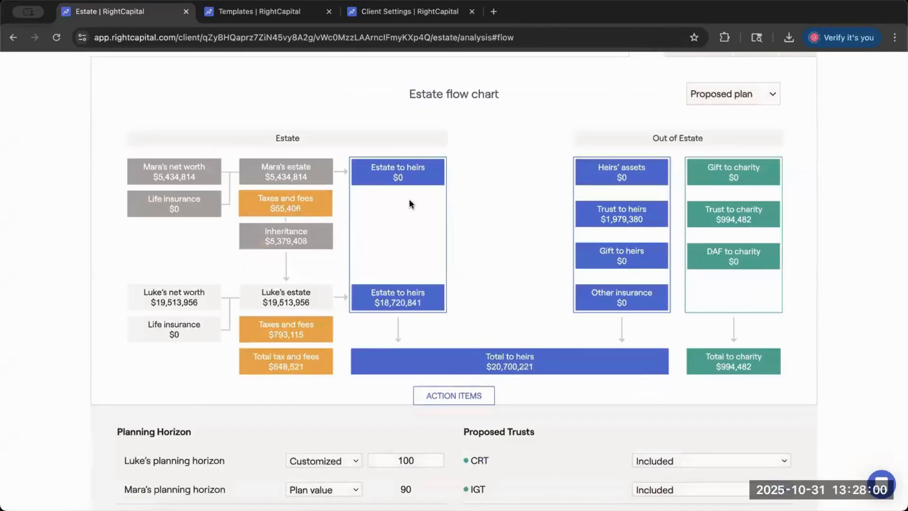
- Check the funeral expense line in the second spouse's taxes and fees breakdown, and close the breakdown
{"action": "left_click", "coordinate": [294, 206]}
{"action": "left_click_drag", "start_coordinate": [655, 259], "coordinate": [696, 264]}
{"action": "left_click", "coordinate": [695, 264]}
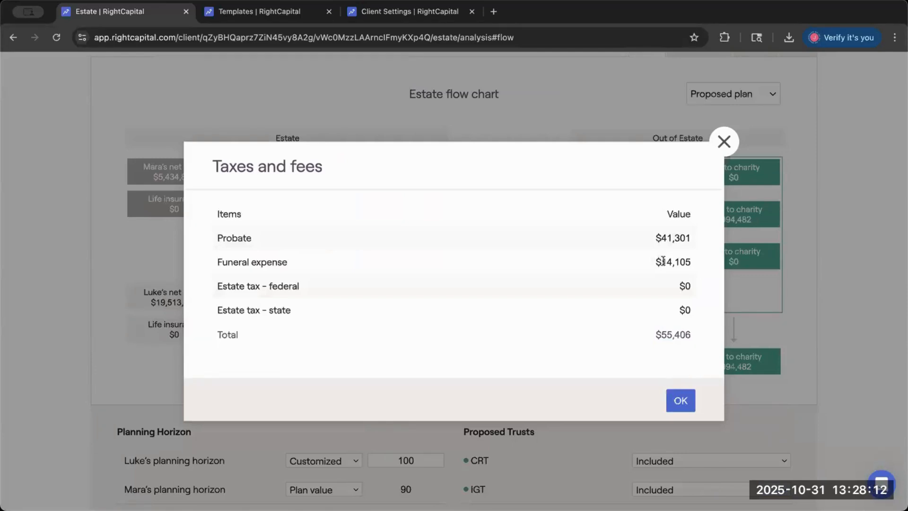
{"action": "left_click_drag", "start_coordinate": [653, 263], "coordinate": [693, 268]}
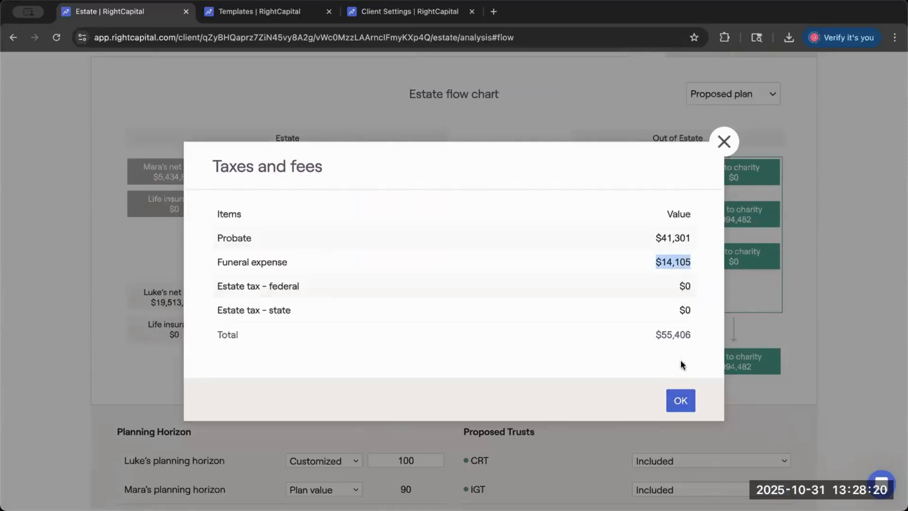
{"action": "left_click", "coordinate": [681, 401]}
- Try a probate expense of 15%, raise it to 20%, and refresh the estate analysis
{"action": "scroll", "coordinate": [559, 396], "scroll_direction": "down", "scroll_amount": 5}
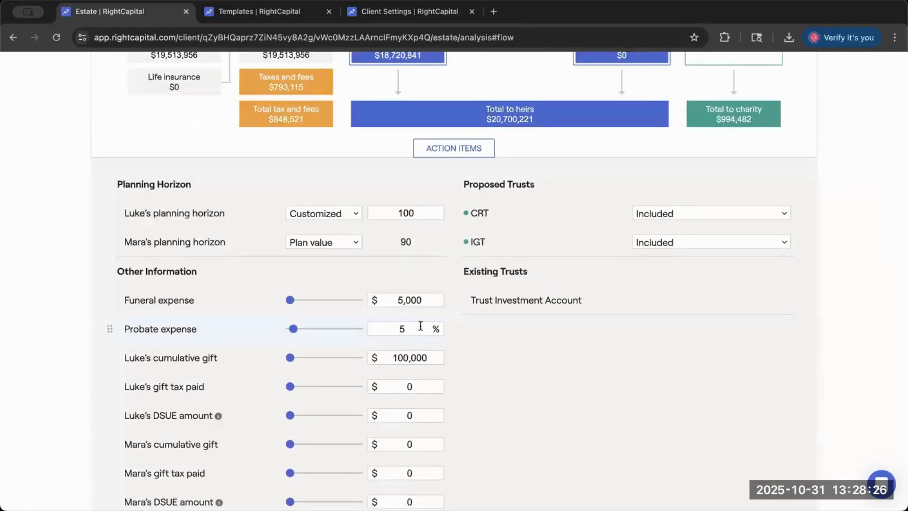
{"action": "left_click", "coordinate": [420, 325]}
{"action": "key", "text": "BackSpace"}
{"action": "type", "text": "15"}
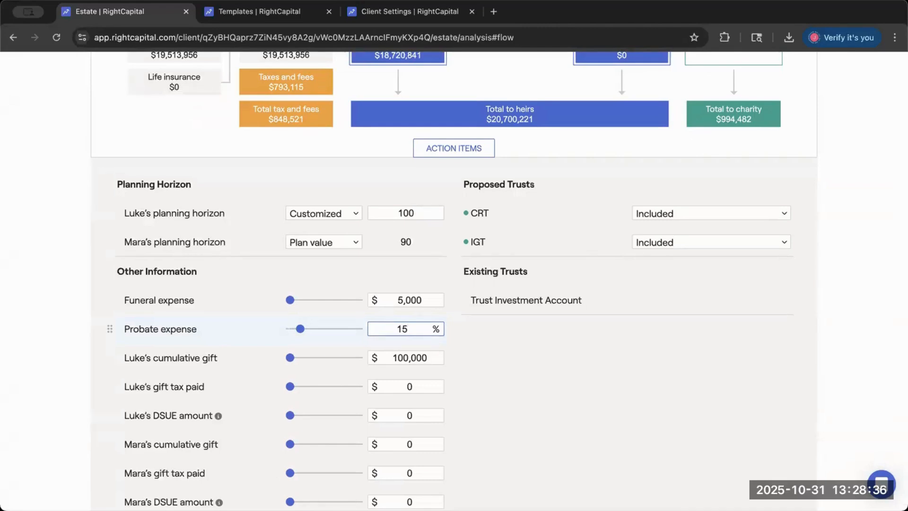
{"action": "key", "text": "BackSpace"}
{"action": "key", "text": "BackSpace"}
{"action": "type", "text": "20"}
{"action": "scroll", "coordinate": [643, 345], "scroll_direction": "down", "scroll_amount": 3}
{"action": "left_click", "coordinate": [750, 424]}
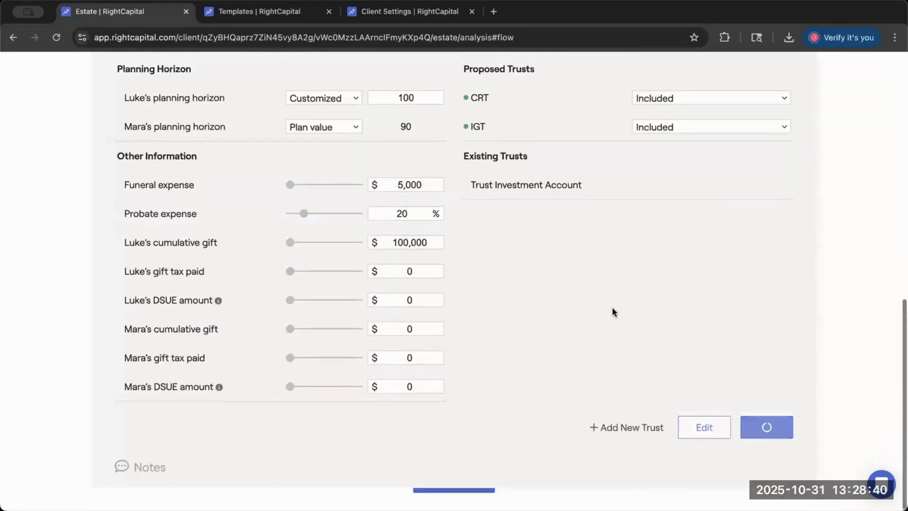
- View the second spouse's taxes and fees breakdown for the raised probate rate, and close it
{"action": "scroll", "coordinate": [521, 285], "scroll_direction": "up", "scroll_amount": 3}
{"action": "scroll", "coordinate": [506, 282], "scroll_direction": "up", "scroll_amount": 1}
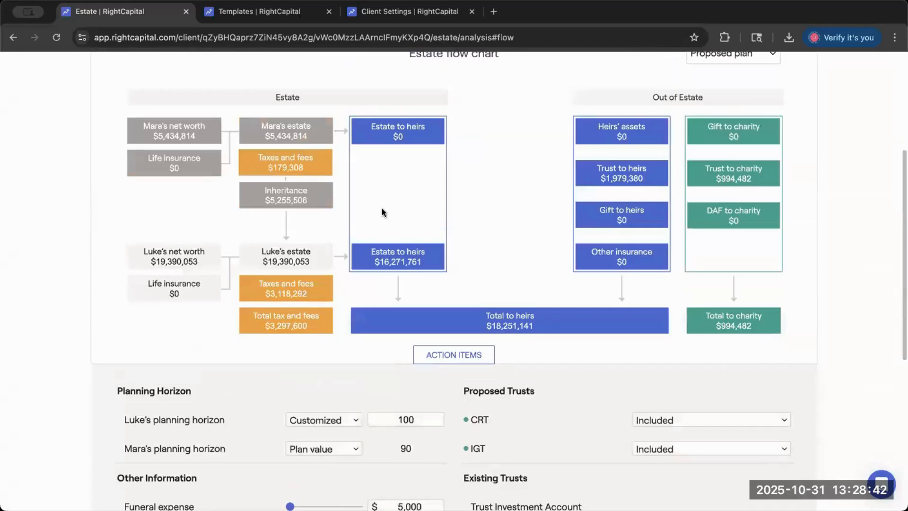
{"action": "left_click", "coordinate": [269, 169]}
{"action": "left_click", "coordinate": [682, 401]}
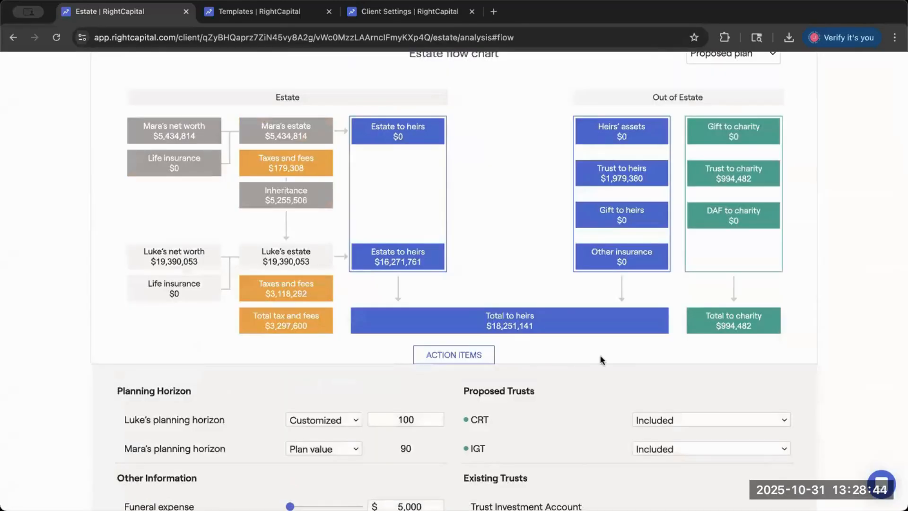
- Set the probate expense back to 5% and refresh the estate analysis
{"action": "scroll", "coordinate": [466, 286], "scroll_direction": "down", "scroll_amount": 5}
{"action": "key", "text": "BackSpace"}
{"action": "key", "text": "BackSpace"}
{"action": "type", "text": "5"}
{"action": "left_click", "coordinate": [750, 427]}
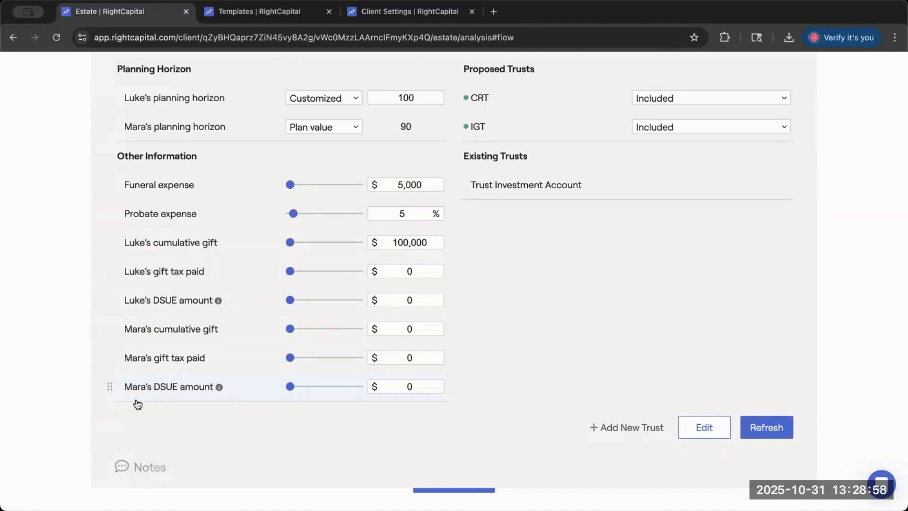
- Remove both spouses' cumulative gift, gift tax paid and DSUE amount from the estate analysis action items
{"action": "scroll", "coordinate": [118, 381], "scroll_direction": "up", "scroll_amount": 7}
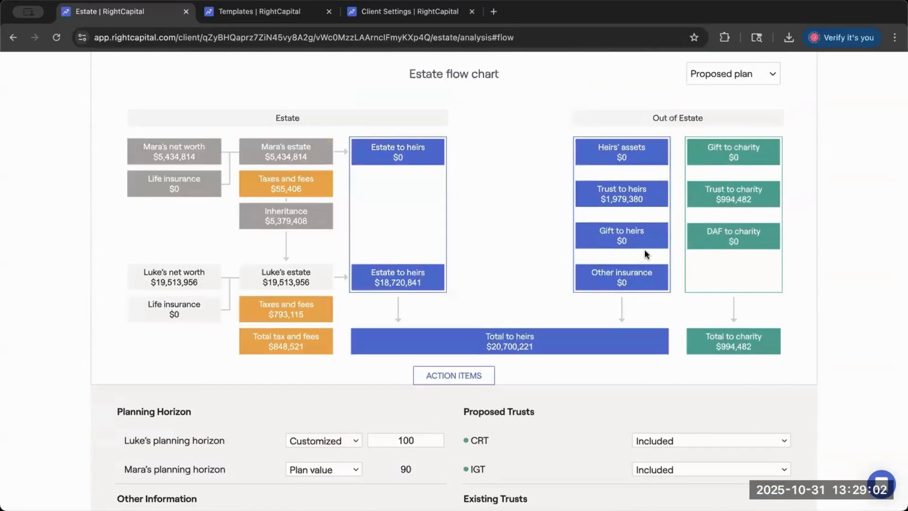
{"action": "scroll", "coordinate": [644, 249], "scroll_direction": "down", "scroll_amount": 7}
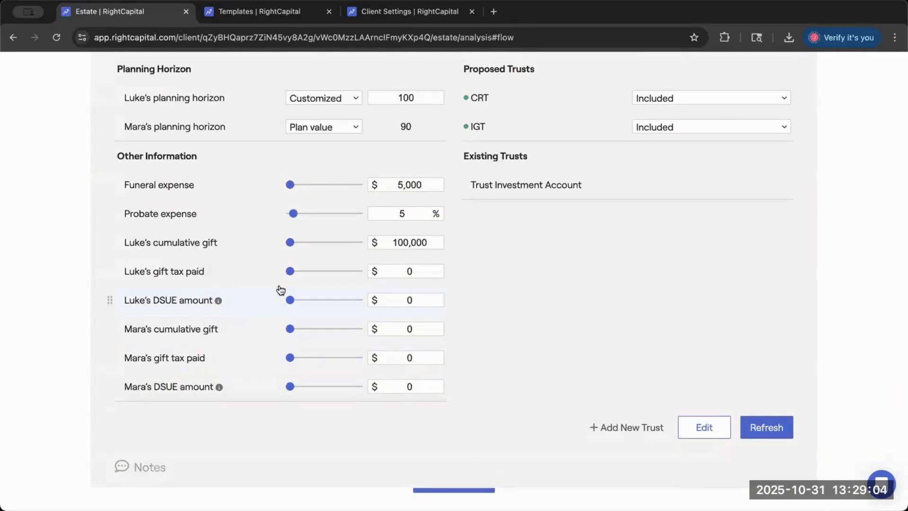
{"action": "left_click", "coordinate": [705, 427]}
{"action": "left_click", "coordinate": [593, 280]}
{"action": "left_click", "coordinate": [591, 293]}
{"action": "left_click", "coordinate": [589, 310]}
{"action": "left_click", "coordinate": [587, 328]}
{"action": "left_click", "coordinate": [588, 346]}
{"action": "left_click", "coordinate": [588, 365]}
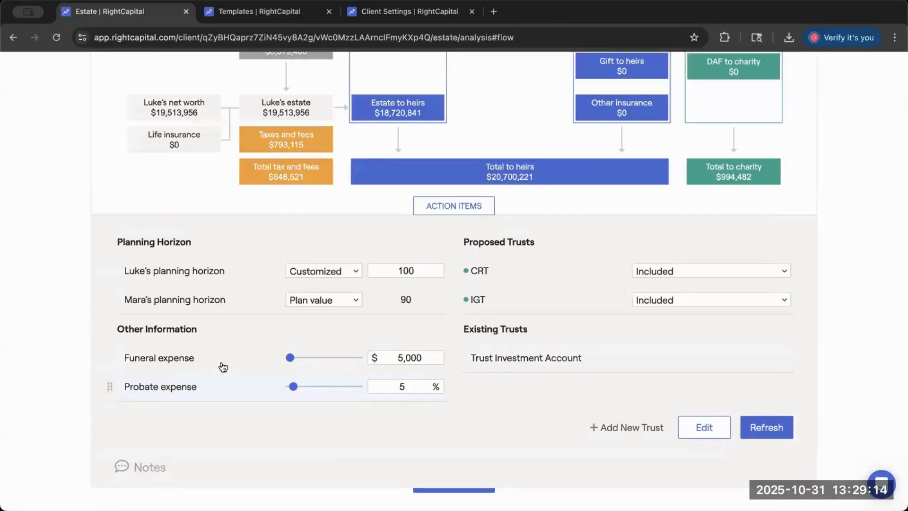
- Add both spouses' cumulative gift, gift tax paid and DSUE amount back to the estate action items
{"action": "left_click", "coordinate": [699, 424]}
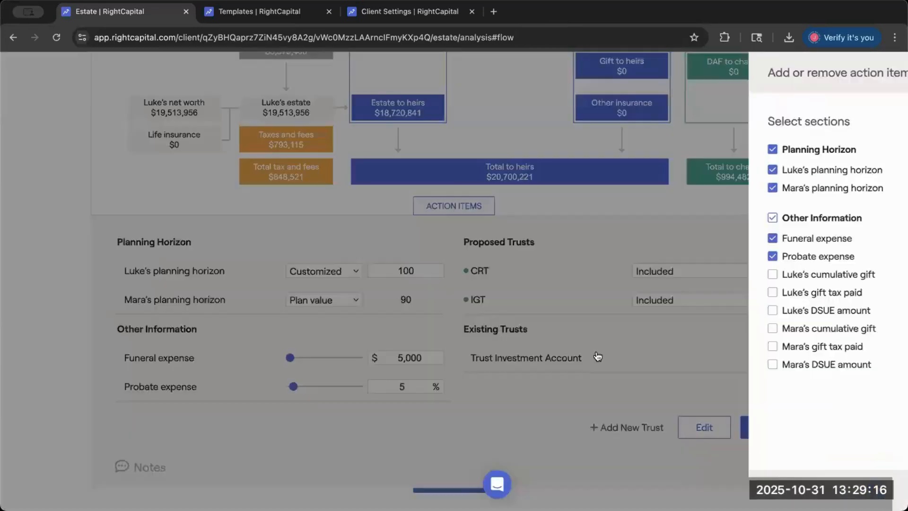
{"action": "left_click", "coordinate": [589, 277]}
{"action": "left_click", "coordinate": [589, 292]}
{"action": "left_click", "coordinate": [583, 311]}
{"action": "left_click", "coordinate": [583, 346]}
{"action": "left_click", "coordinate": [591, 330]}
{"action": "left_click", "coordinate": [597, 363]}
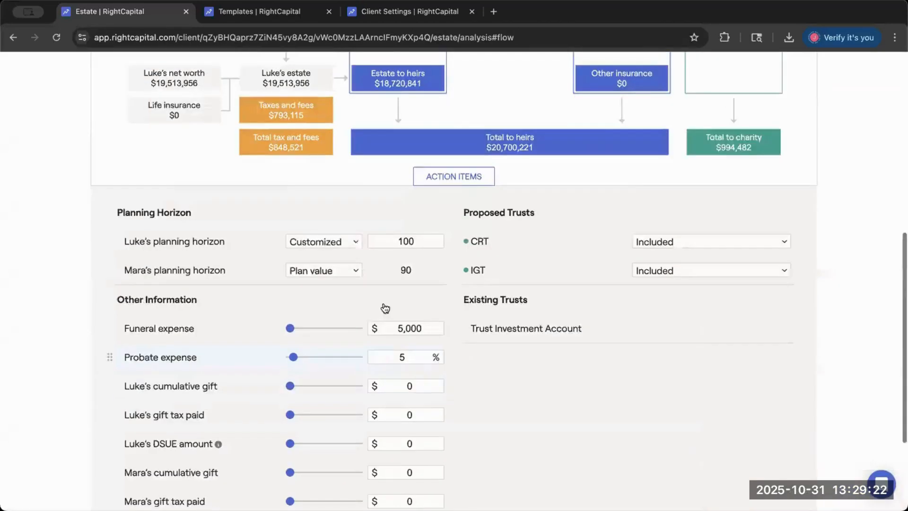
- Set the first listed spouse's cumulative gift to $500,000, refresh the estate analysis, and check the flow chart
{"action": "scroll", "coordinate": [383, 306], "scroll_direction": "down", "scroll_amount": 4}
{"action": "left_click", "coordinate": [406, 242]}
{"action": "key", "text": "BackSpace"}
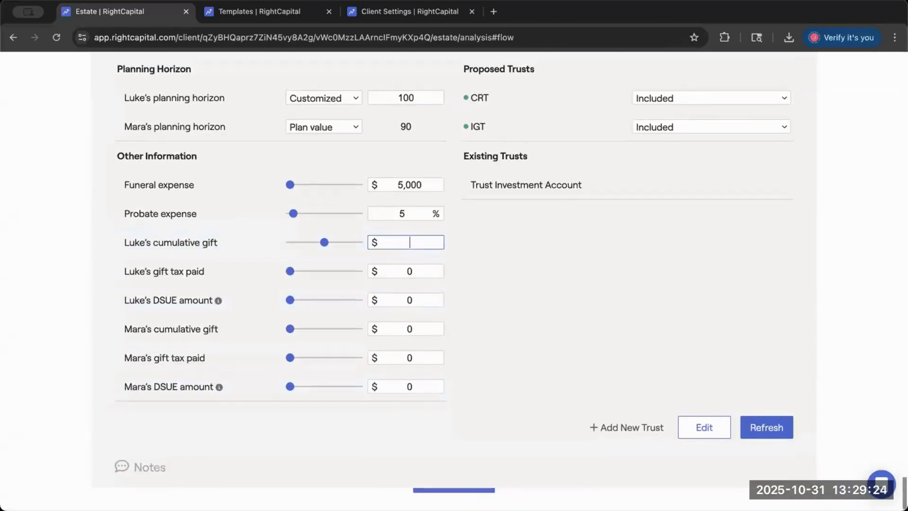
{"action": "type", "text": "5000000"}
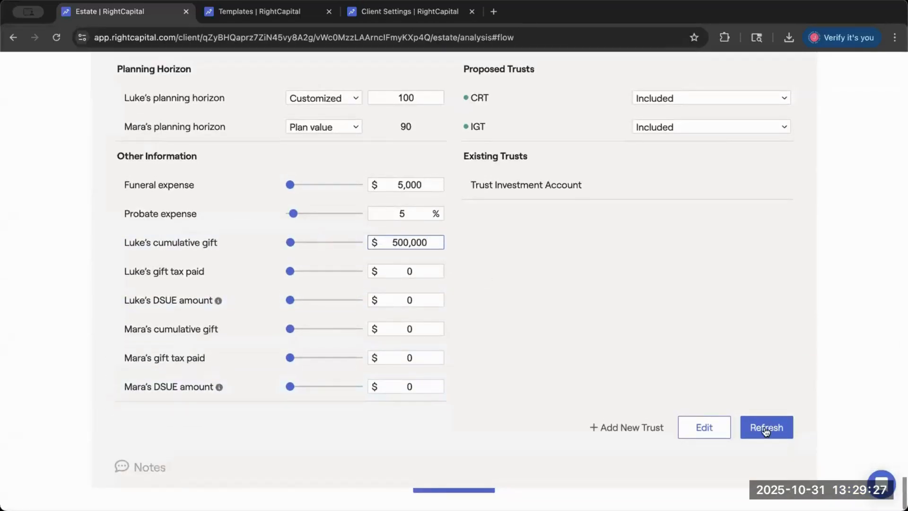
{"action": "left_click", "coordinate": [766, 428]}
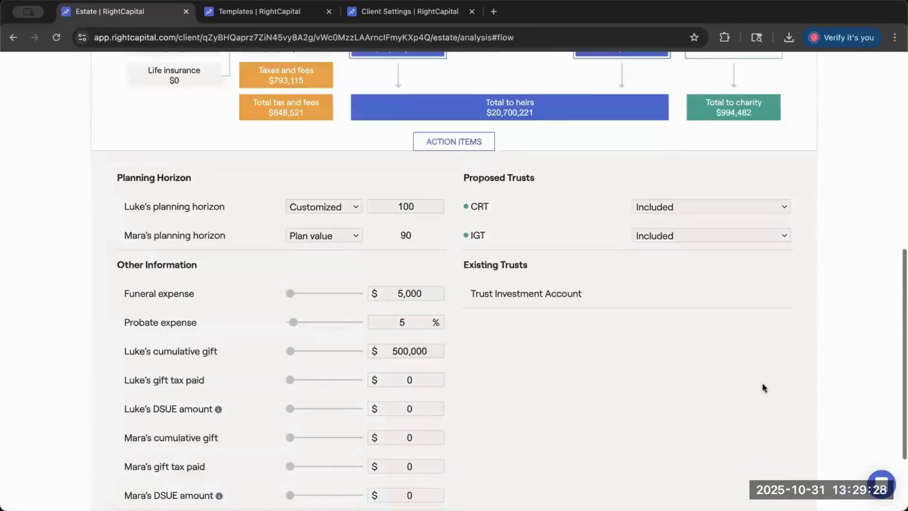
{"action": "scroll", "coordinate": [763, 387], "scroll_direction": "down", "scroll_amount": 7}
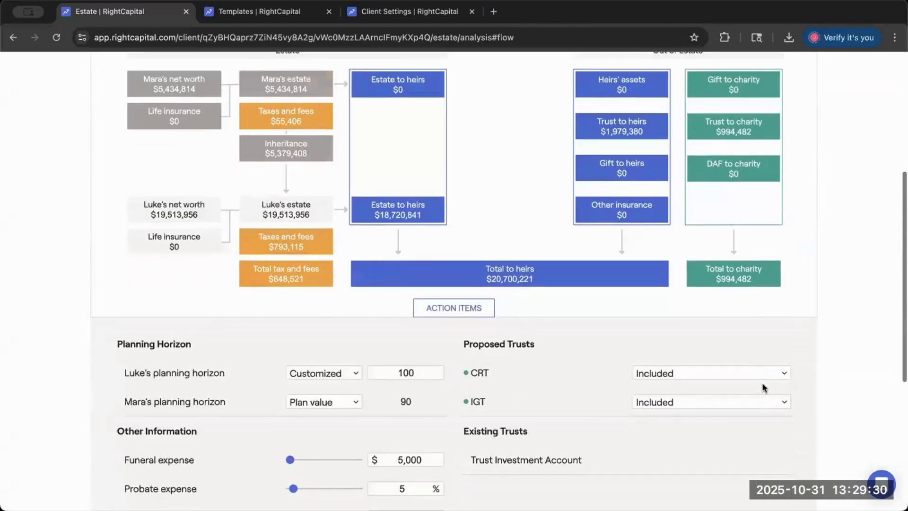
{"action": "scroll", "coordinate": [763, 384], "scroll_direction": "up", "scroll_amount": 1}
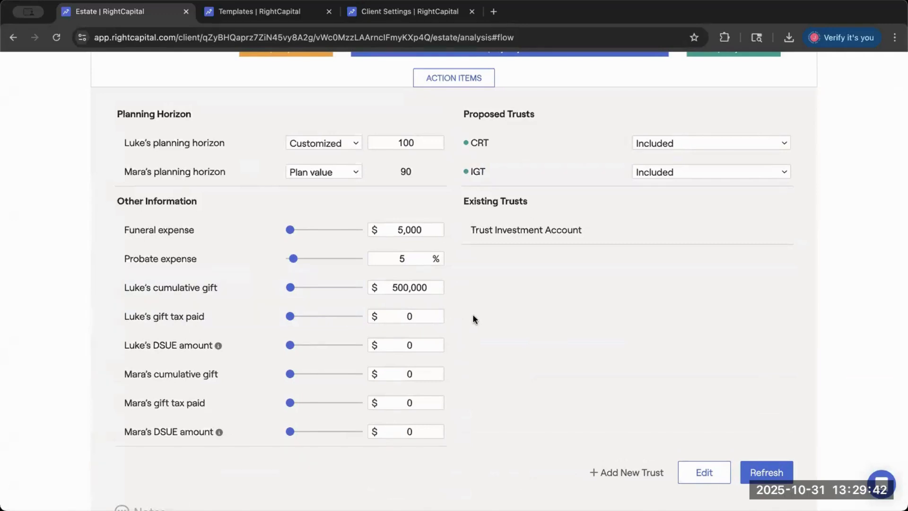
{"action": "scroll", "coordinate": [473, 316], "scroll_direction": "up", "scroll_amount": 1}
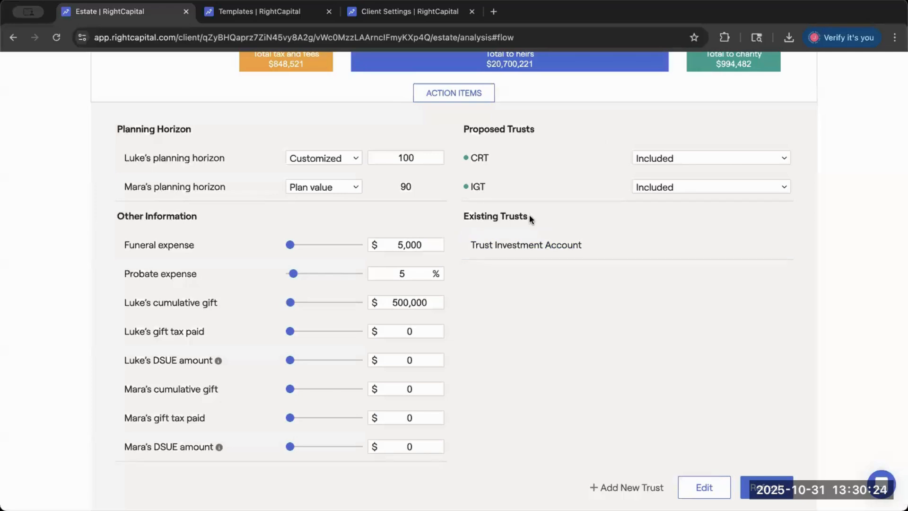
- Highlight the Existing Trusts and Proposed Trusts headings to compare the two trust sections of the action items
{"action": "left_click_drag", "start_coordinate": [533, 217], "coordinate": [457, 218]}
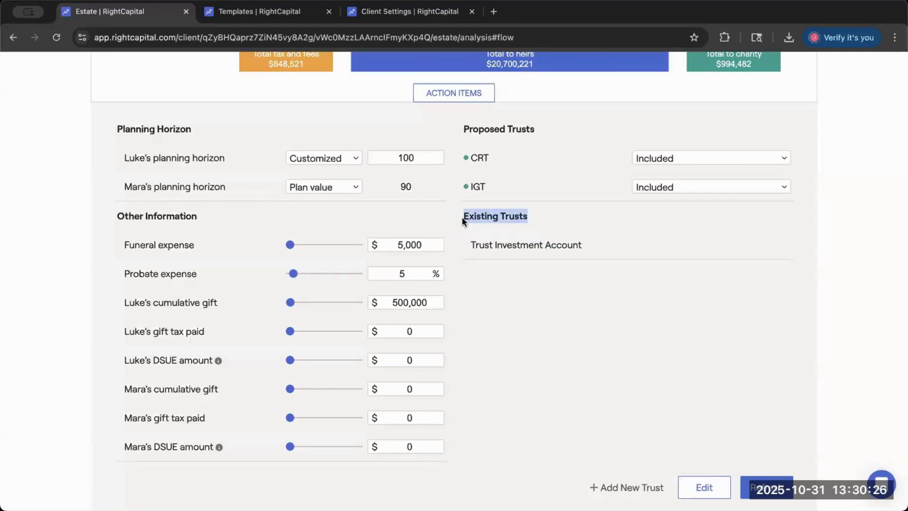
{"action": "left_click", "coordinate": [463, 218]}
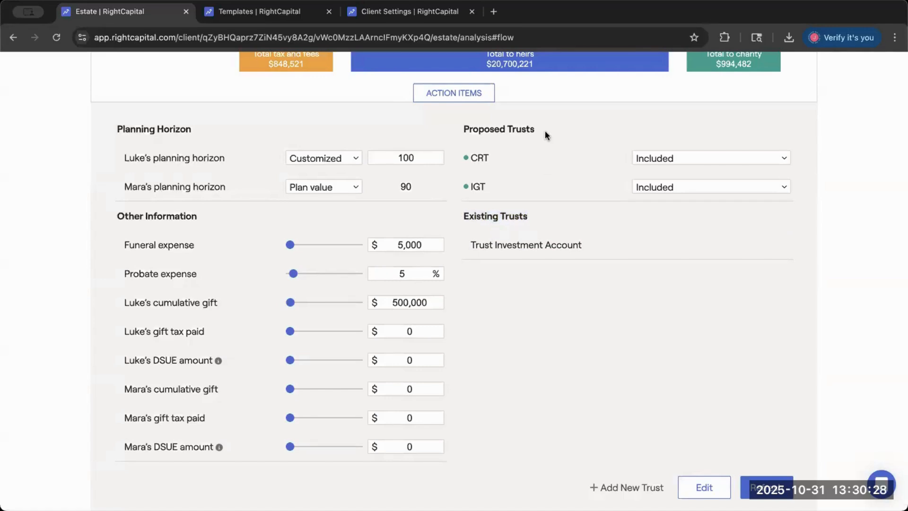
{"action": "left_click_drag", "start_coordinate": [545, 133], "coordinate": [460, 131]}
{"action": "left_click", "coordinate": [460, 132]}
{"action": "left_click_drag", "start_coordinate": [535, 216], "coordinate": [459, 217]}
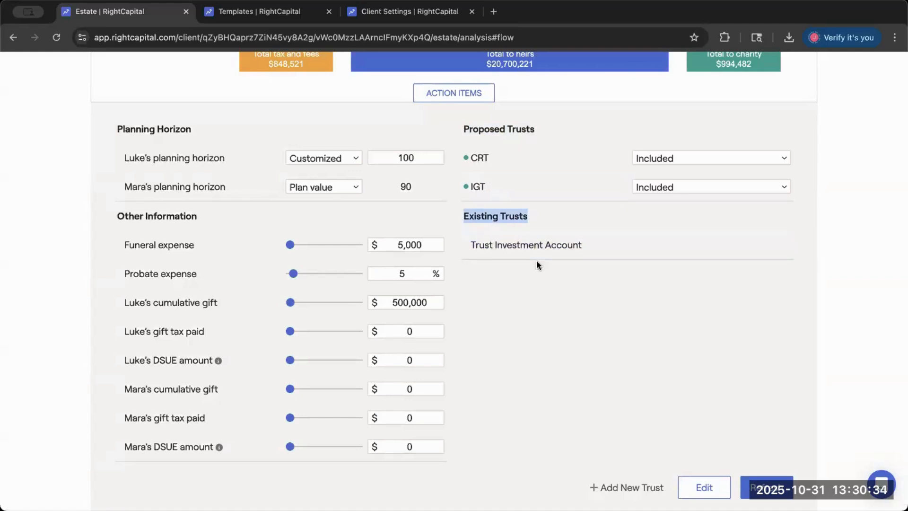
- Review the details of the existing Trust Investment Account from the estate analysis, and close them
{"action": "left_click", "coordinate": [525, 245]}
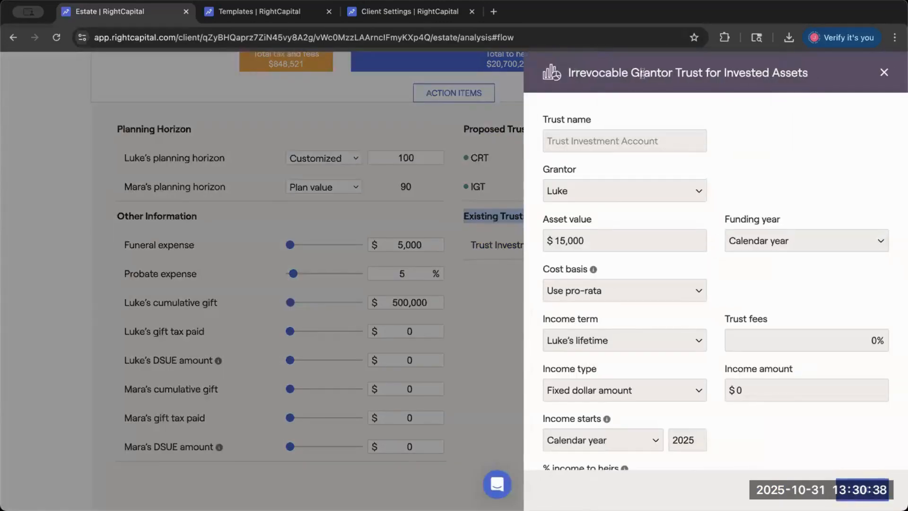
{"action": "scroll", "coordinate": [730, 191], "scroll_direction": "down", "scroll_amount": 2}
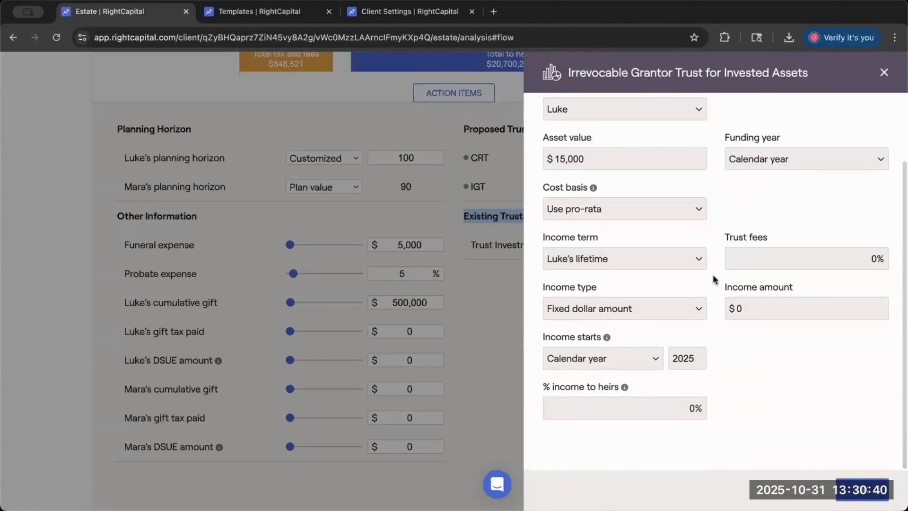
{"action": "scroll", "coordinate": [711, 357], "scroll_direction": "up", "scroll_amount": 1}
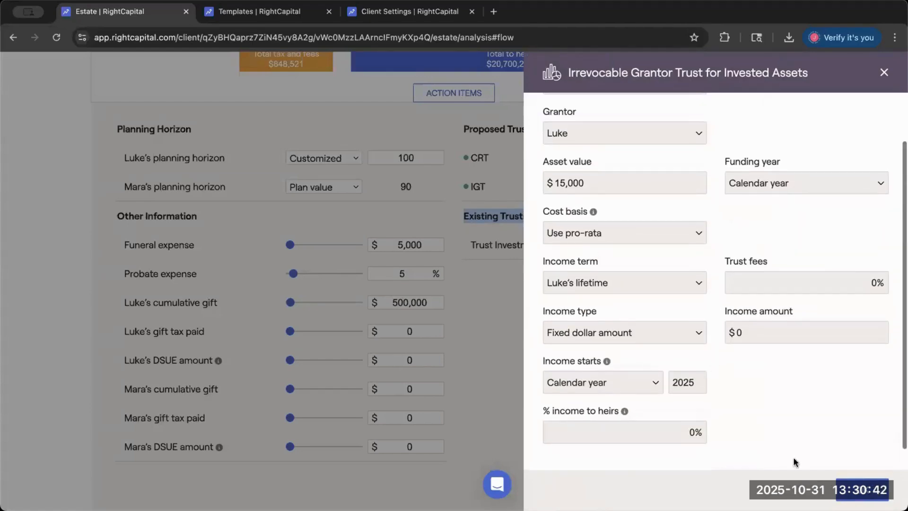
{"action": "left_click", "coordinate": [862, 490]}
- Open the Trust Investment Account among the investment accounts in the client profile's net worth
{"action": "scroll", "coordinate": [717, 391], "scroll_direction": "up", "scroll_amount": 10}
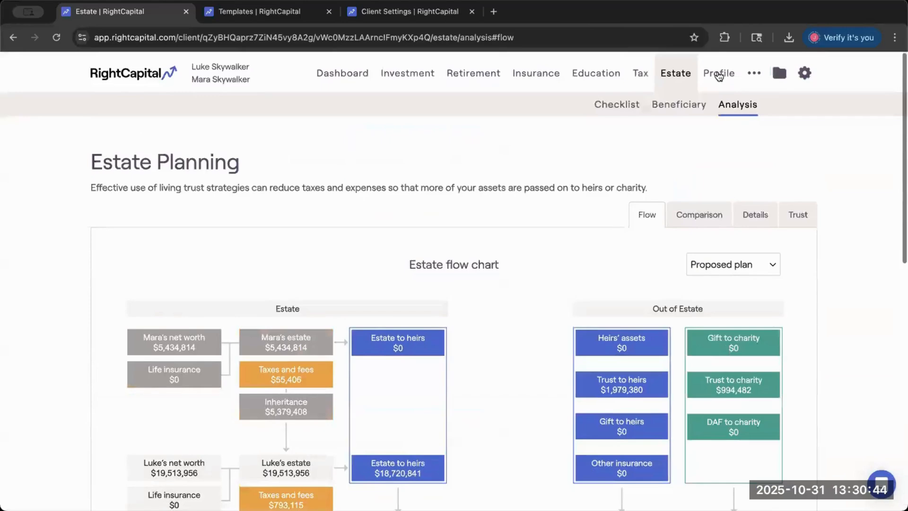
{"action": "left_click", "coordinate": [718, 71]}
{"action": "left_click", "coordinate": [279, 380]}
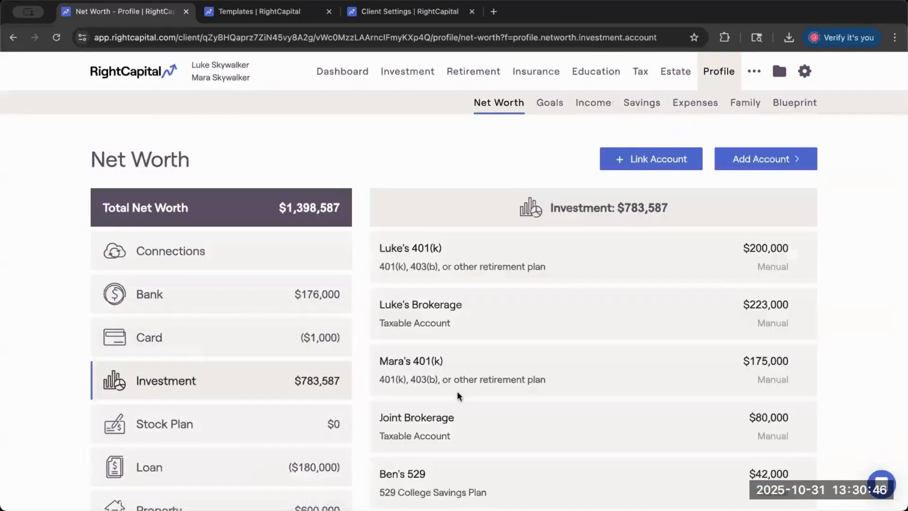
{"action": "scroll", "coordinate": [457, 391], "scroll_direction": "down", "scroll_amount": 4}
{"action": "left_click", "coordinate": [497, 412]}
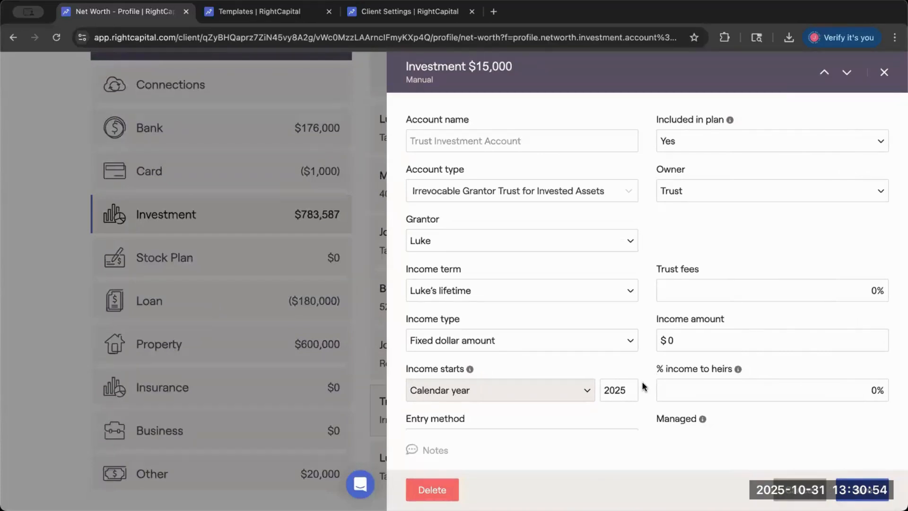
- Examine the trust account's owner choices and available trust account types, keep the current selections, and close the account
{"action": "left_click", "coordinate": [679, 199]}
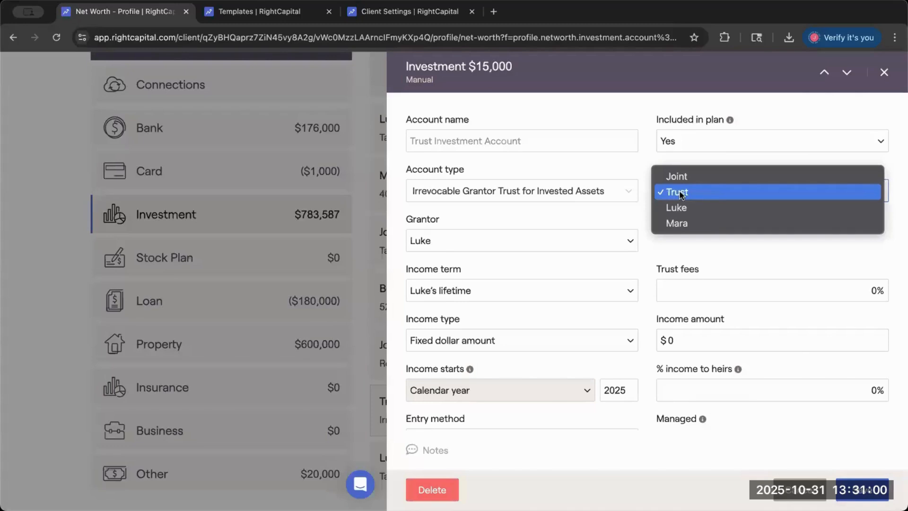
{"action": "left_click", "coordinate": [709, 192]}
{"action": "double_click", "coordinate": [671, 170]}
{"action": "left_click", "coordinate": [619, 184]}
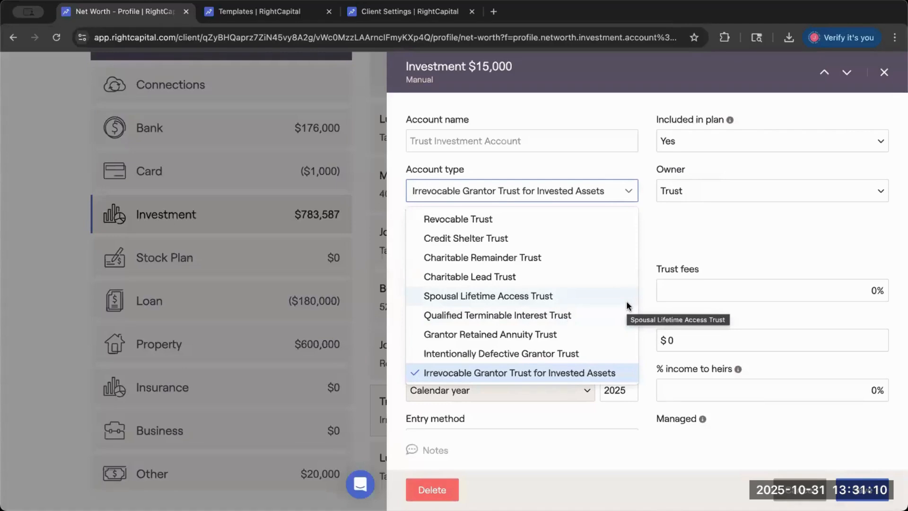
{"action": "left_click", "coordinate": [830, 468]}
{"action": "left_click", "coordinate": [862, 493]}
- Return to the estate analysis and review the proposed and existing trusts among its action items
{"action": "scroll", "coordinate": [615, 251], "scroll_direction": "up", "scroll_amount": 1}
{"action": "scroll", "coordinate": [616, 251], "scroll_direction": "up", "scroll_amount": 4}
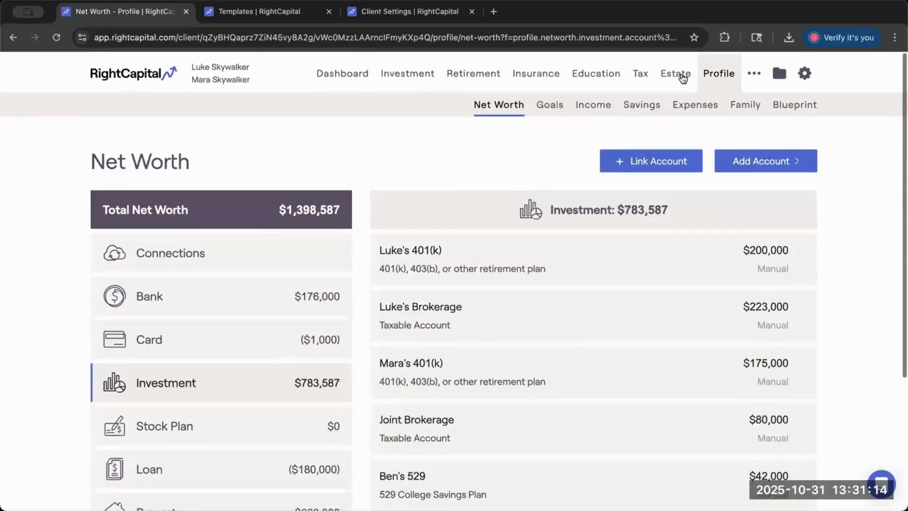
{"action": "left_click", "coordinate": [675, 71]}
{"action": "left_click", "coordinate": [732, 105]}
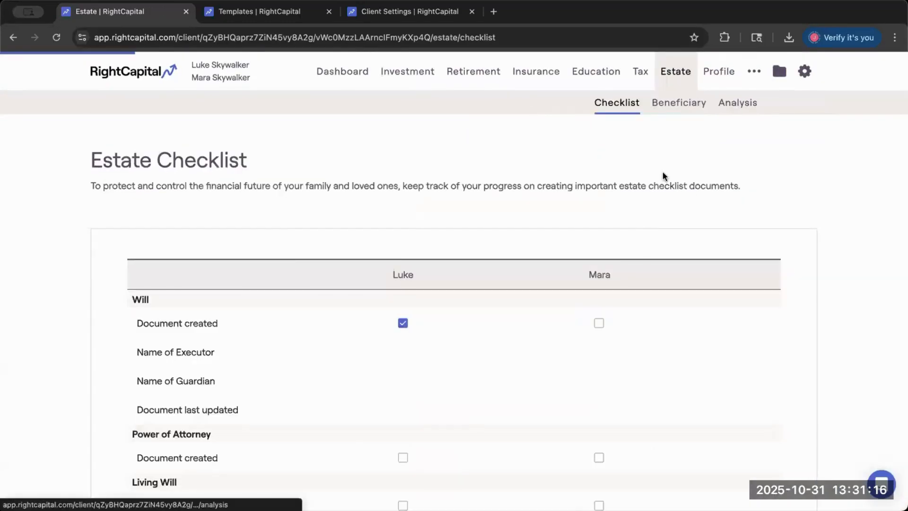
{"action": "scroll", "coordinate": [623, 257], "scroll_direction": "down", "scroll_amount": 10}
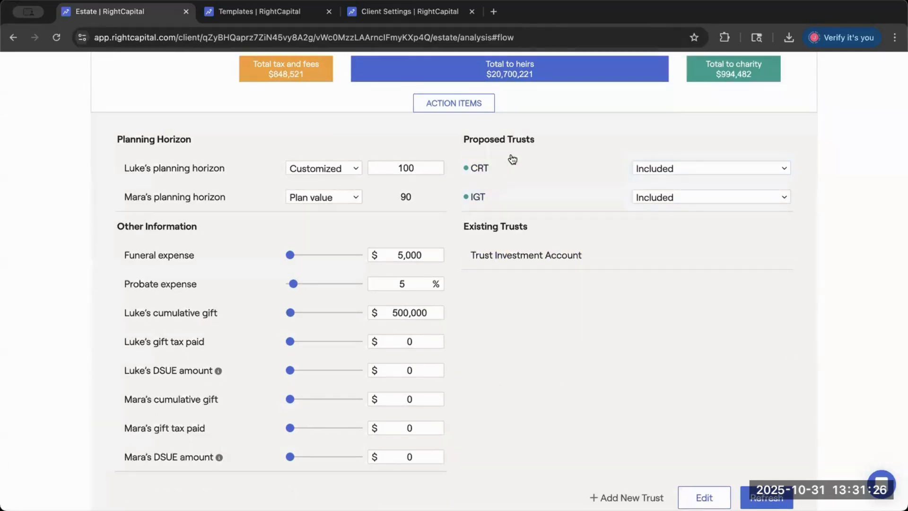
{"action": "scroll", "coordinate": [516, 136], "scroll_direction": "down", "scroll_amount": 1}
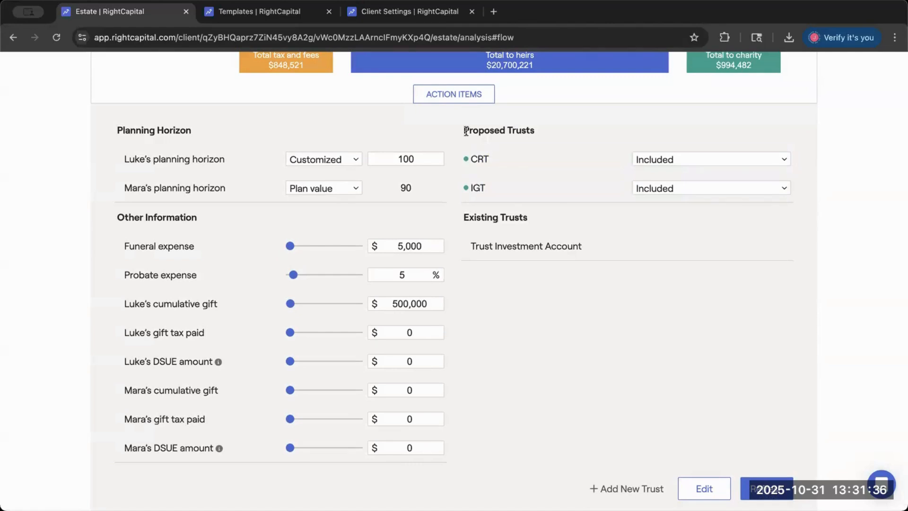
{"action": "scroll", "coordinate": [591, 377], "scroll_direction": "down", "scroll_amount": 1}
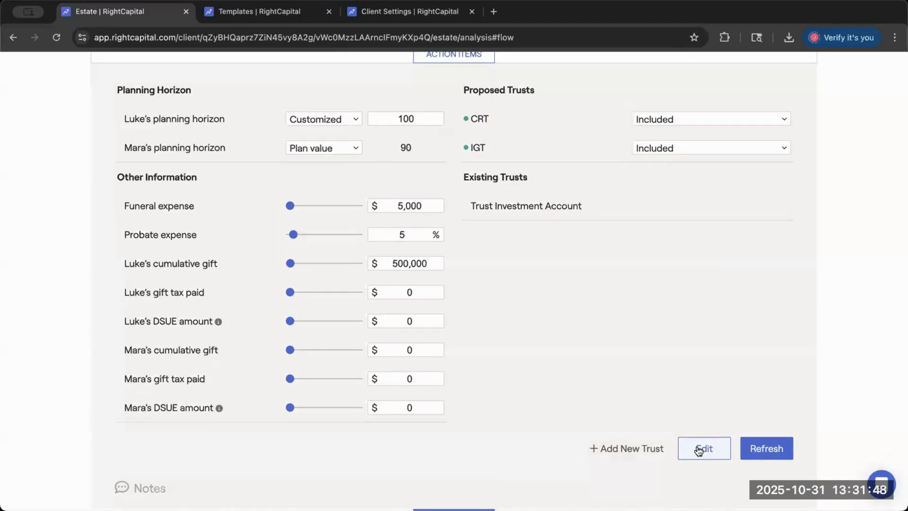
- Add a proposed Charitable Remainder Trust with an asset value of $250,000
{"action": "left_click", "coordinate": [644, 452]}
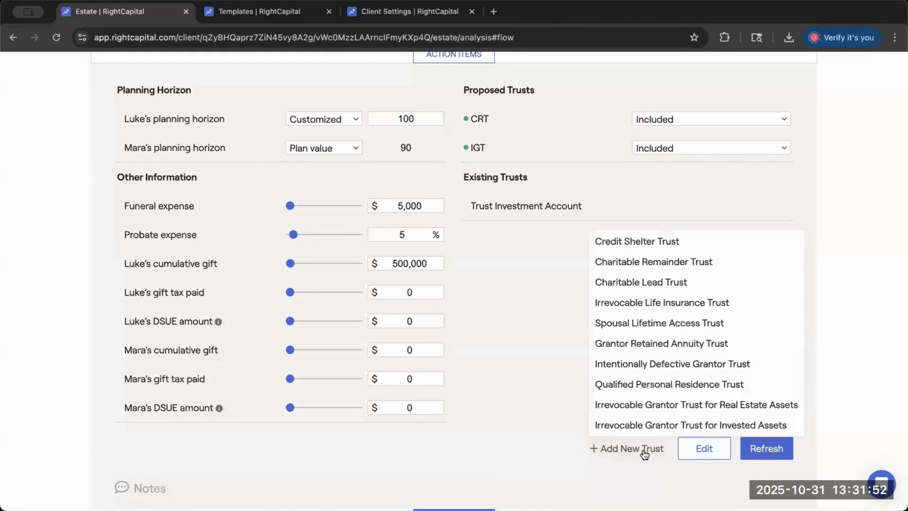
{"action": "left_click", "coordinate": [645, 262]}
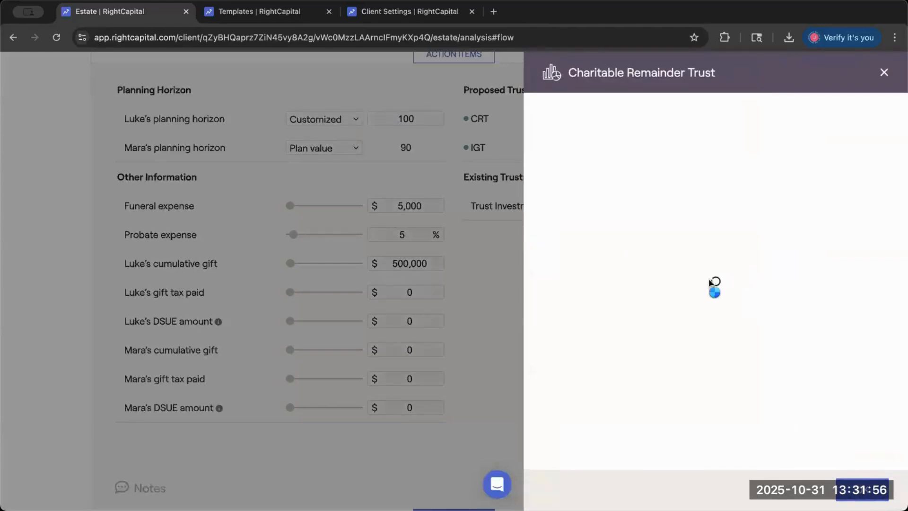
{"action": "left_click", "coordinate": [622, 191]}
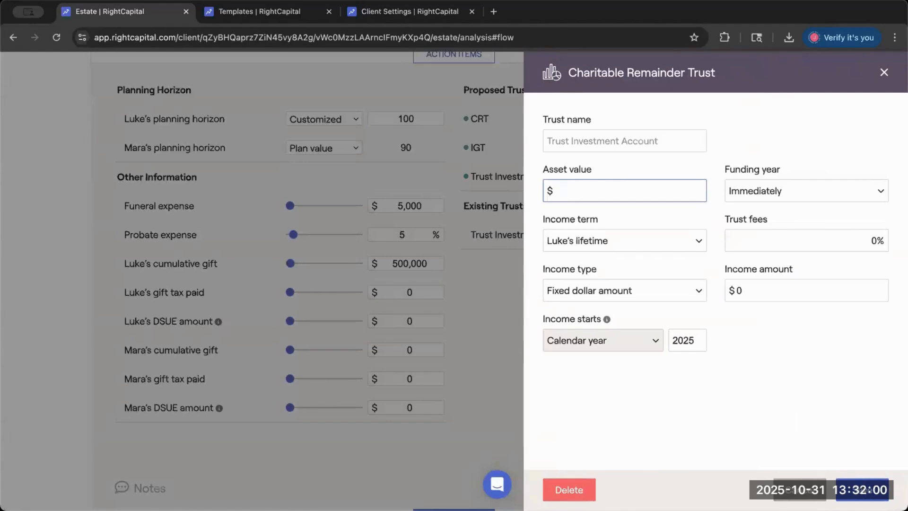
{"action": "type", "text": "2500000"}
{"action": "left_click", "coordinate": [700, 337]}
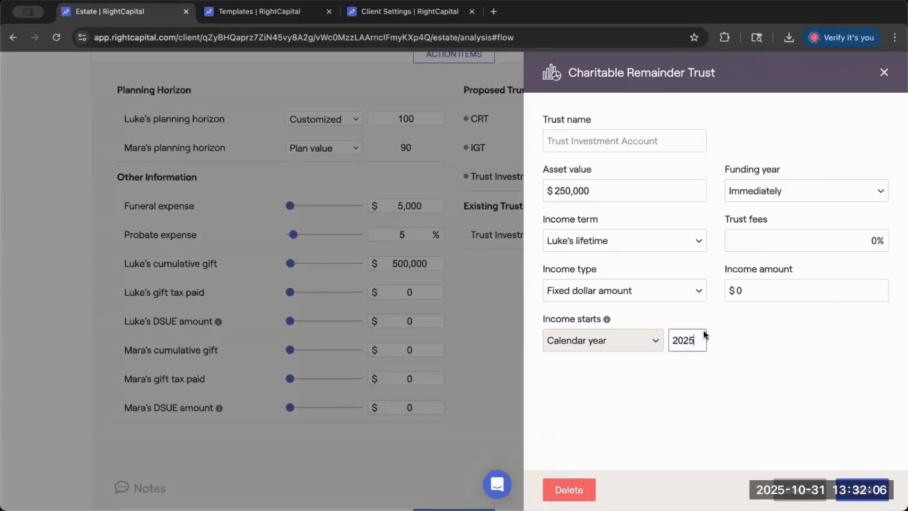
- Set the Charitable Remainder Trust's funding year to calendar year 2050, and view the cost basis options, keeping Use pro-rata
{"action": "left_click", "coordinate": [751, 191]}
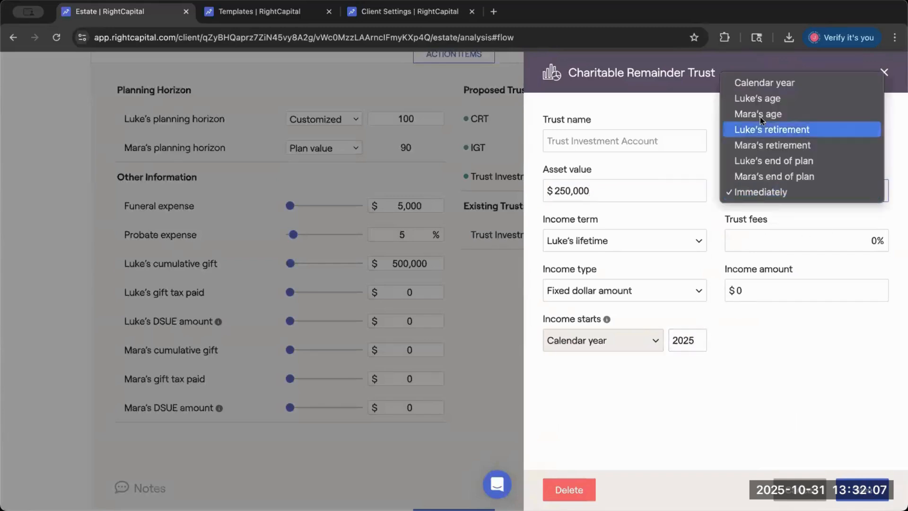
{"action": "left_click", "coordinate": [765, 83]}
{"action": "left_click", "coordinate": [875, 189]}
{"action": "key", "text": "BackSpace"}
{"action": "key", "text": "BackSpace"}
{"action": "type", "text": "50"}
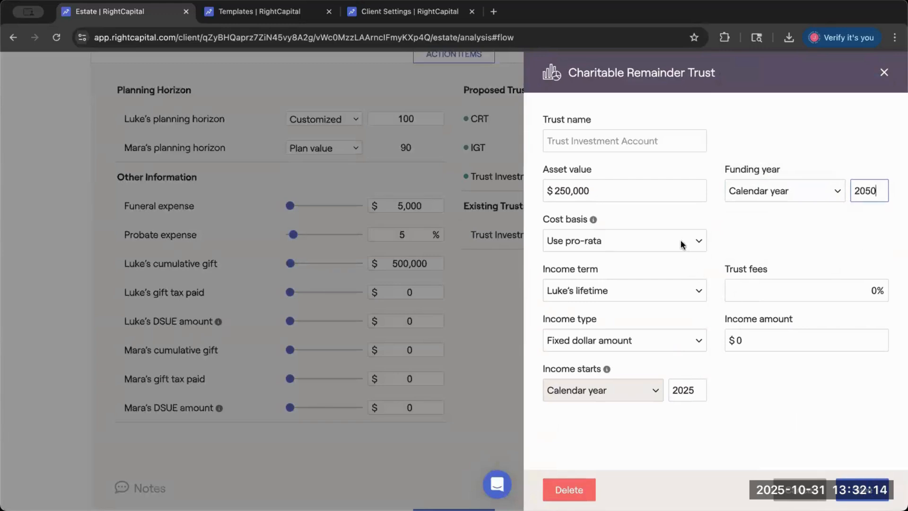
{"action": "left_click", "coordinate": [704, 250]}
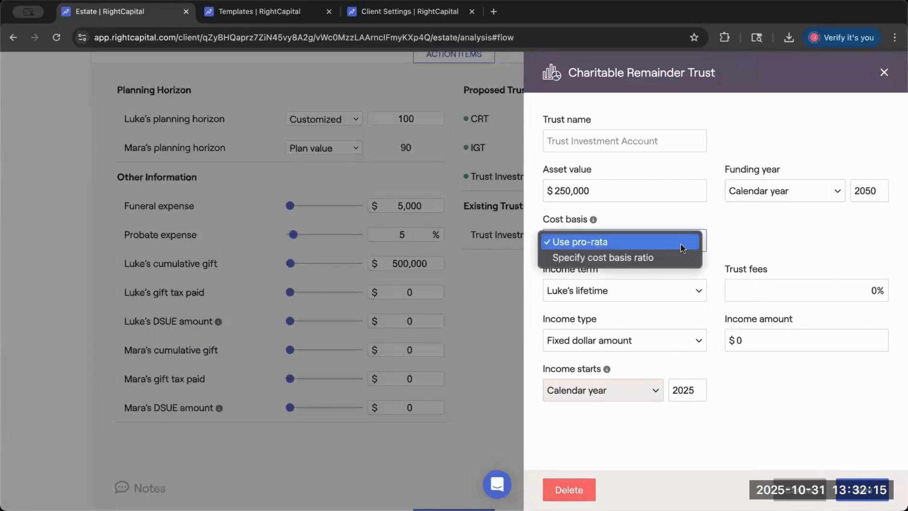
{"action": "left_click", "coordinate": [723, 246]}
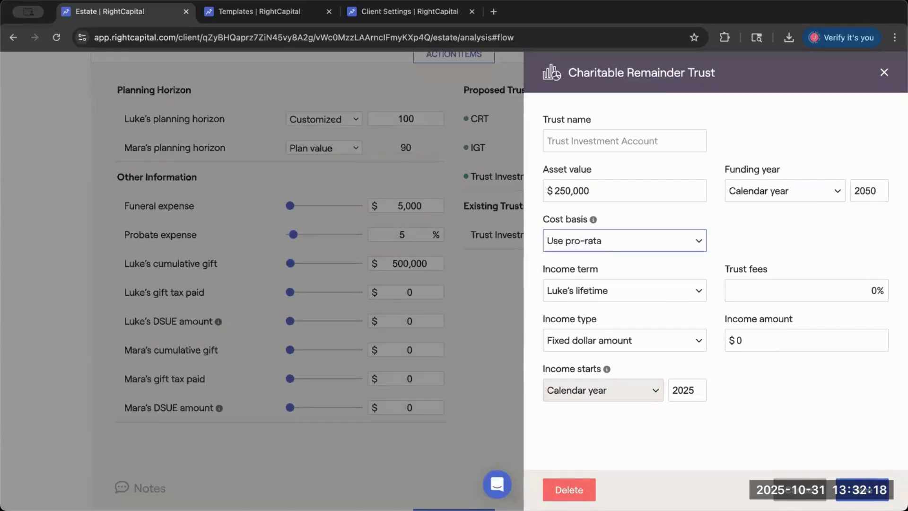
- Save the proposed Charitable Remainder Trust and return to the list of proposed trusts
{"action": "left_click", "coordinate": [868, 490]}
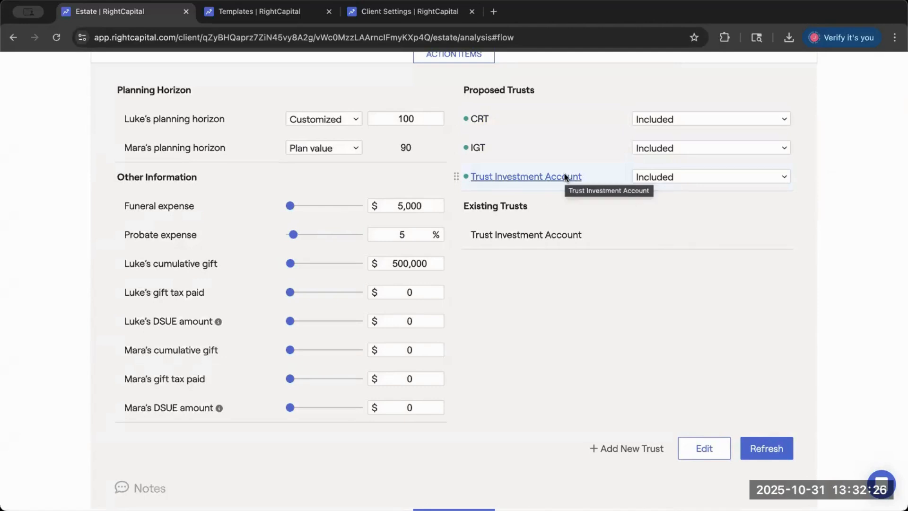
{"action": "scroll", "coordinate": [563, 176], "scroll_direction": "up", "scroll_amount": 1}
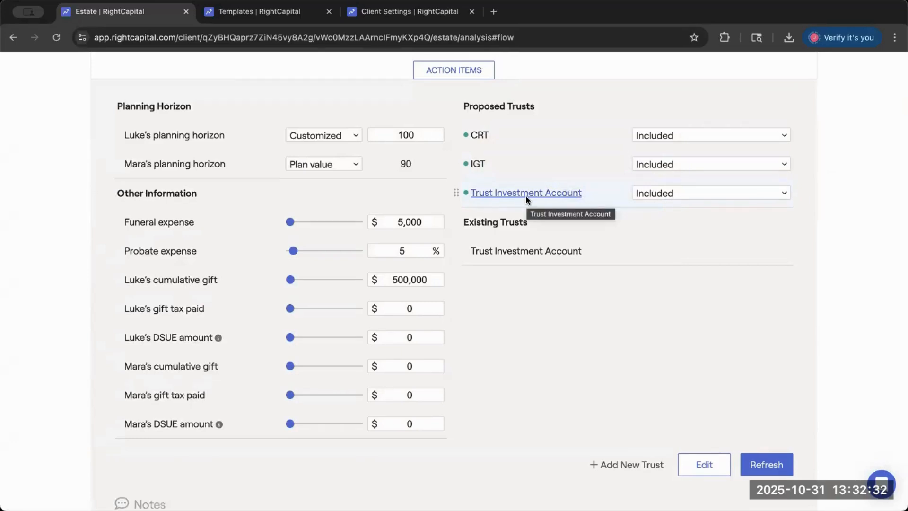
{"action": "scroll", "coordinate": [526, 195], "scroll_direction": "up", "scroll_amount": 1}
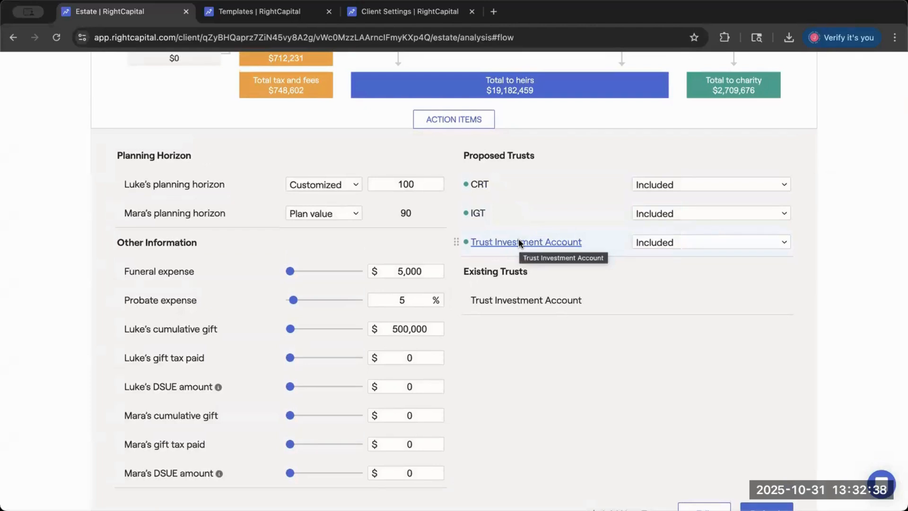
- Reopen the proposed Trust Investment Account, review its cost basis setting, and close it without changes
{"action": "left_click", "coordinate": [522, 241]}
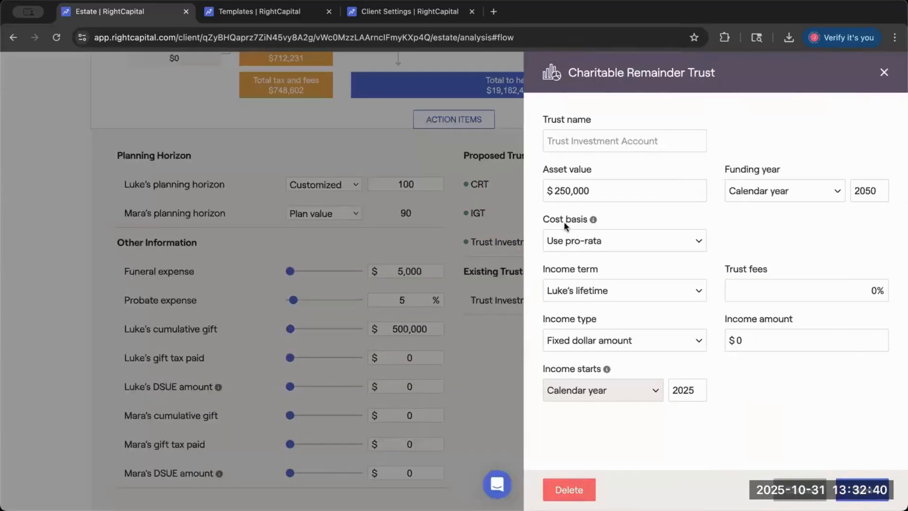
{"action": "left_click_drag", "start_coordinate": [544, 219], "coordinate": [586, 221]}
{"action": "mouse_move", "coordinate": [596, 222]}
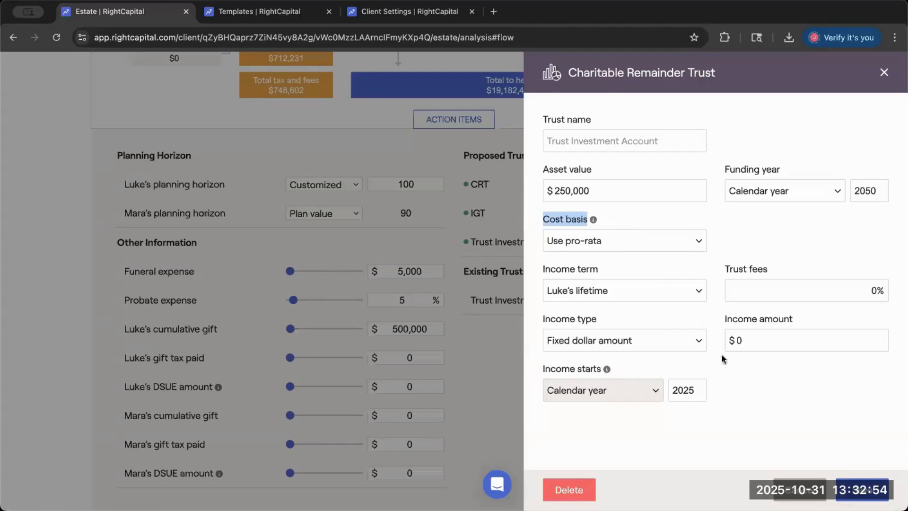
{"action": "left_click", "coordinate": [784, 480]}
- Review the estate flow chart and the proposed Trust Investment Account's inclusion choices, keeping it Included
{"action": "scroll", "coordinate": [684, 381], "scroll_direction": "up", "scroll_amount": 1}
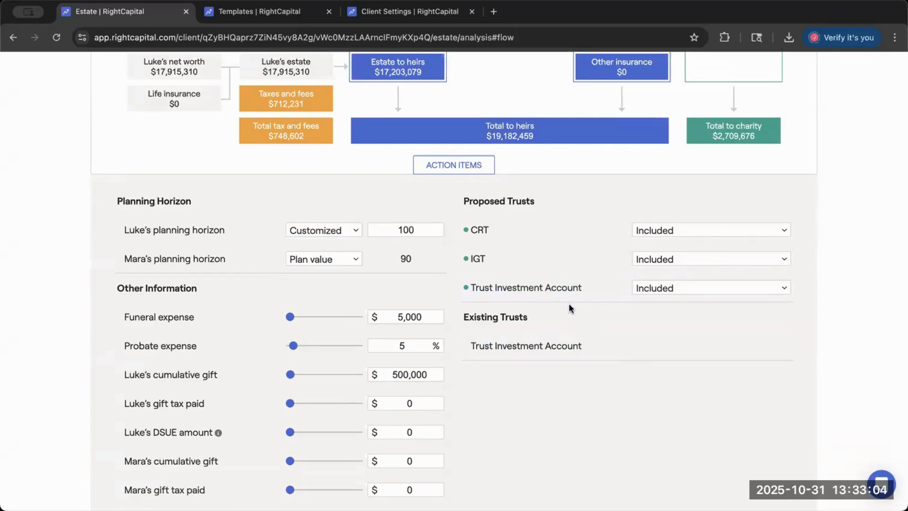
{"action": "scroll", "coordinate": [570, 308], "scroll_direction": "up", "scroll_amount": 3}
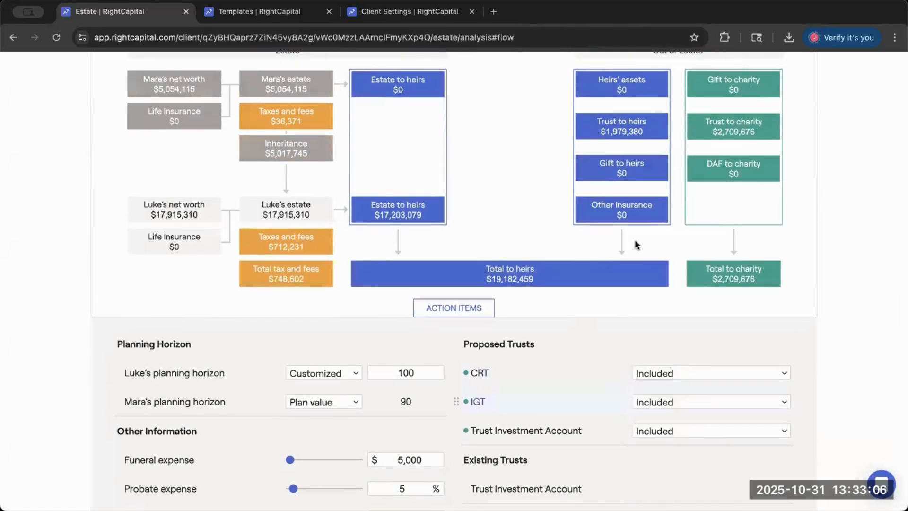
{"action": "scroll", "coordinate": [634, 240], "scroll_direction": "up", "scroll_amount": 1}
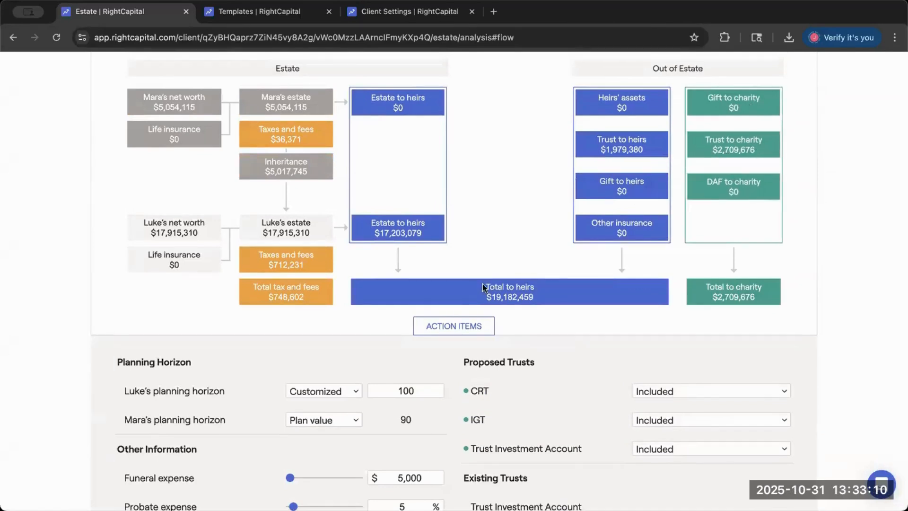
{"action": "left_click", "coordinate": [655, 448]}
{"action": "left_click", "coordinate": [613, 441]}
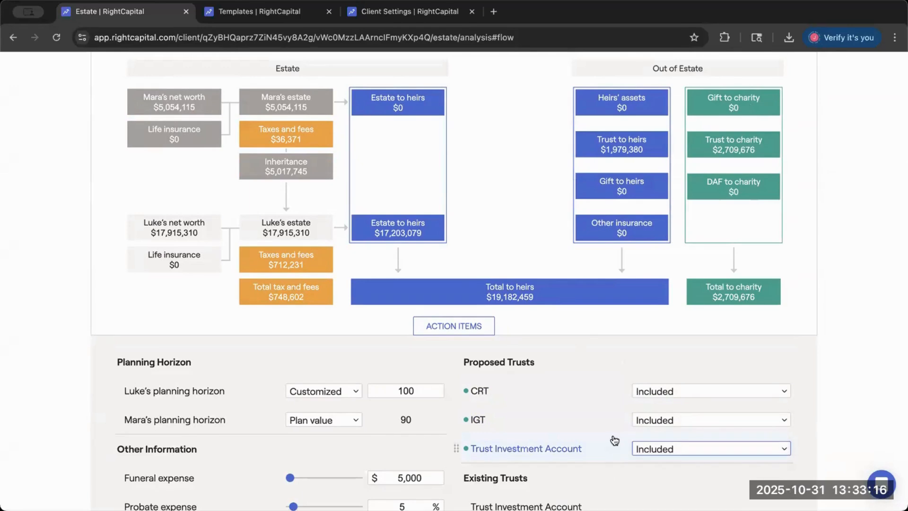
{"action": "scroll", "coordinate": [614, 441], "scroll_direction": "down", "scroll_amount": 3}
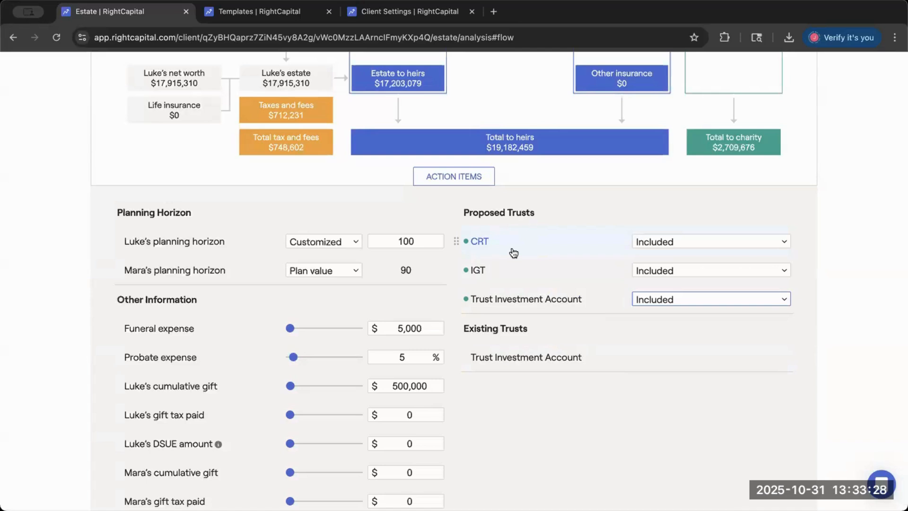
- Set the proposed Trust Investment Account and the IGT to Excluded, leaving only the CRT included
{"action": "left_click_drag", "start_coordinate": [497, 245], "coordinate": [477, 245]}
{"action": "left_click", "coordinate": [659, 299]}
{"action": "left_click", "coordinate": [661, 313]}
{"action": "left_click", "coordinate": [662, 270]}
{"action": "left_click", "coordinate": [662, 287]}
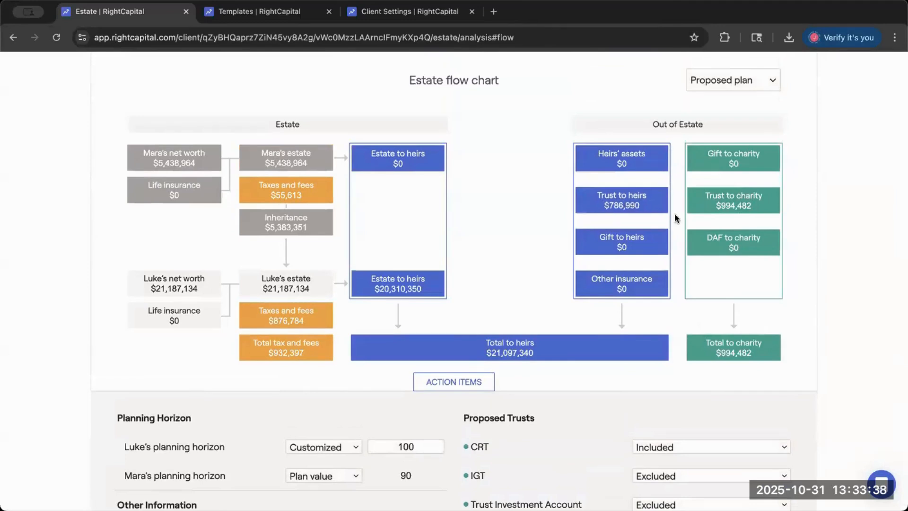
- Review the flow chart's charity and heir amounts, and view the trust types available for a new trust
{"action": "scroll", "coordinate": [705, 364], "scroll_direction": "down", "scroll_amount": 2}
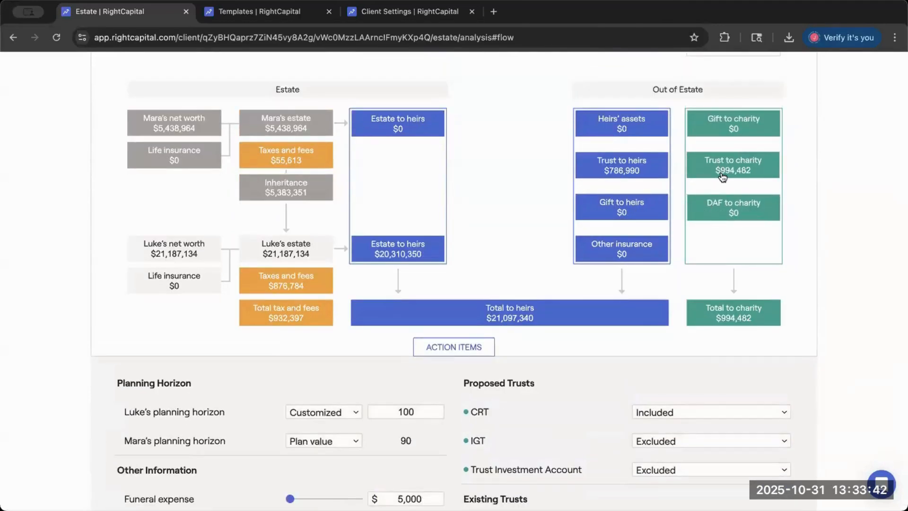
{"action": "scroll", "coordinate": [662, 308], "scroll_direction": "down", "scroll_amount": 4}
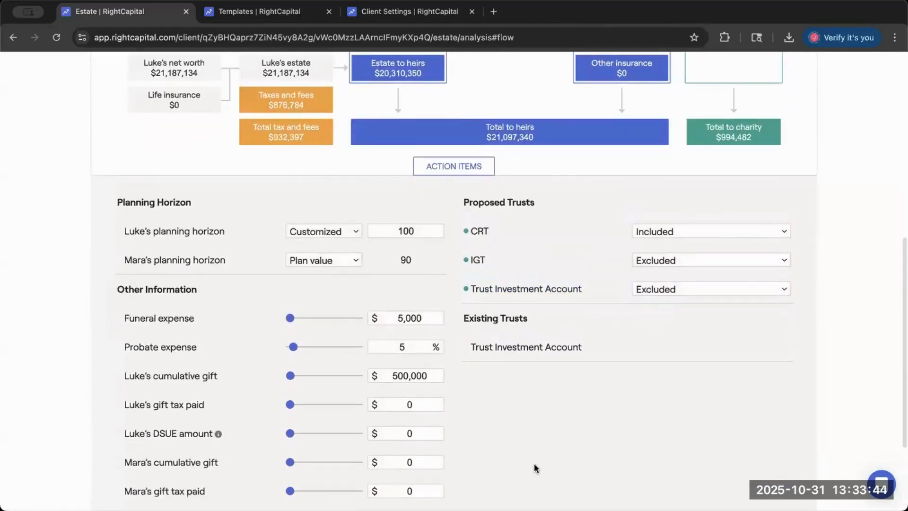
{"action": "scroll", "coordinate": [535, 464], "scroll_direction": "down", "scroll_amount": 3}
{"action": "left_click", "coordinate": [608, 428]}
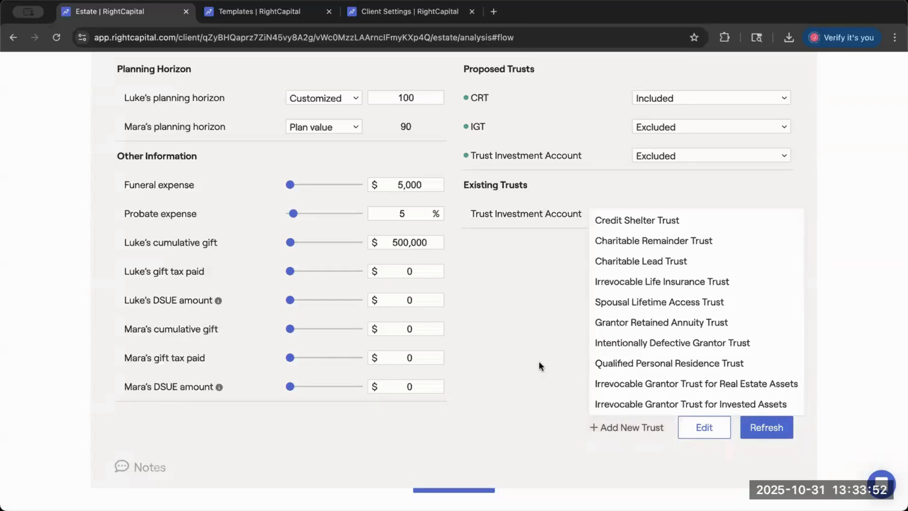
{"action": "scroll", "coordinate": [540, 367], "scroll_direction": "up", "scroll_amount": 3}
- Open the proposed IGT, review its Irrevocable Grantor Trust settings, and close it without changes
{"action": "scroll", "coordinate": [600, 185], "scroll_direction": "up", "scroll_amount": 2}
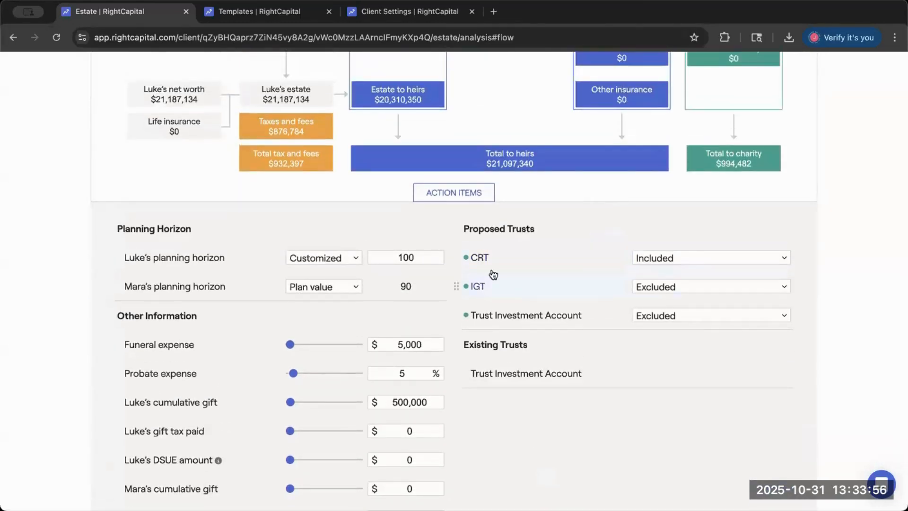
{"action": "left_click", "coordinate": [477, 286]}
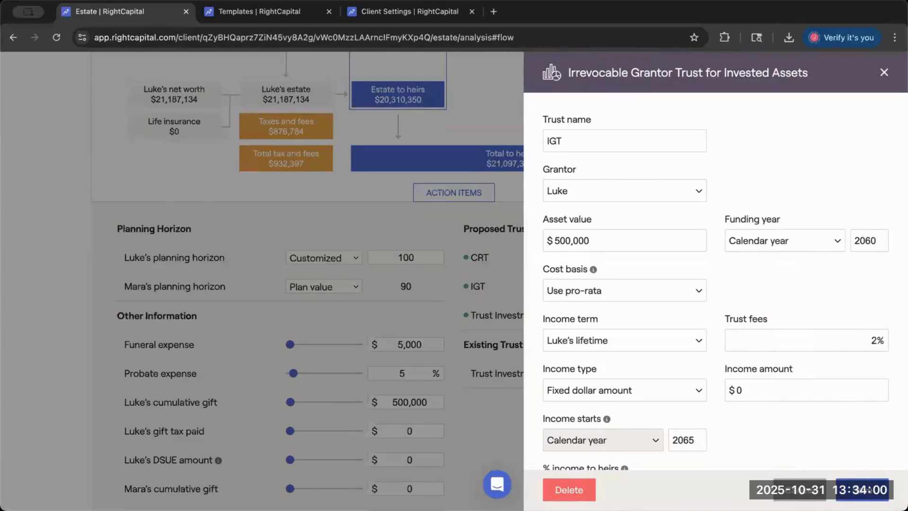
{"action": "left_click", "coordinate": [800, 490]}
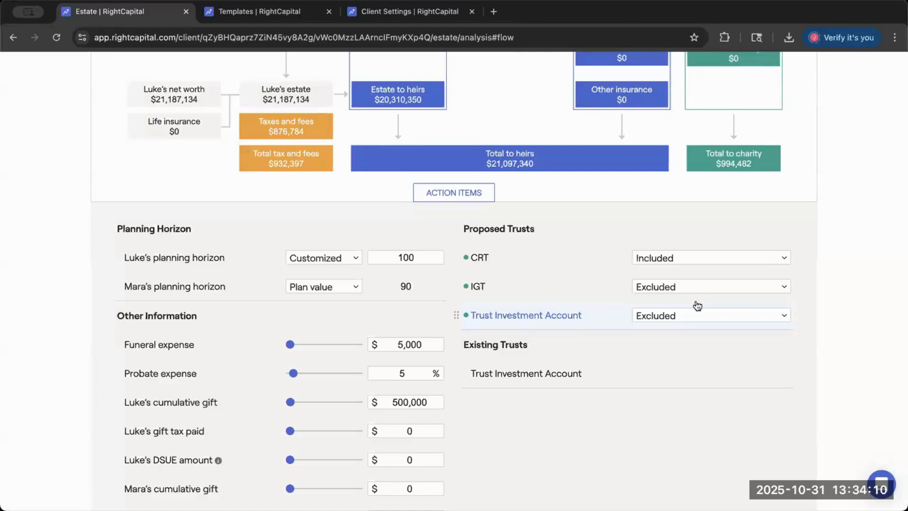
{"action": "scroll", "coordinate": [663, 284], "scroll_direction": "up", "scroll_amount": 1}
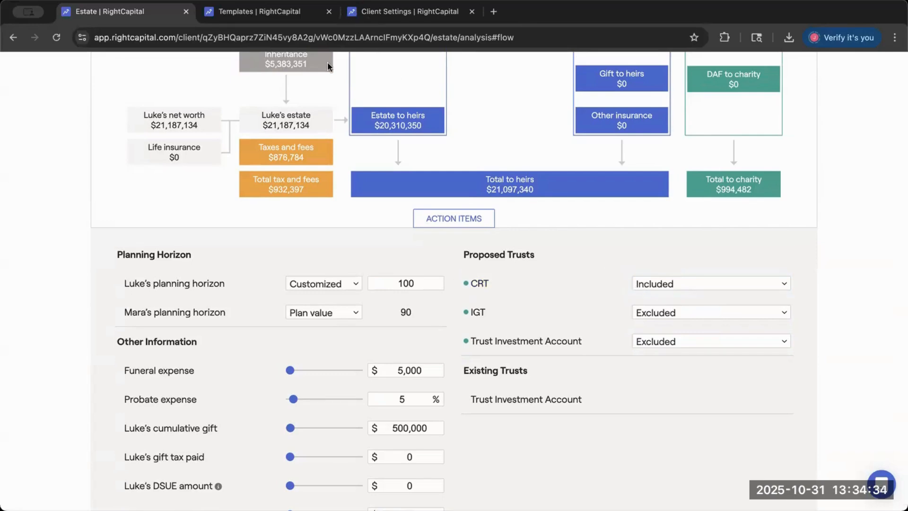
- Open the advisor portal's client list in a new browser tab and switch to it
{"action": "left_click", "coordinate": [358, 12]}
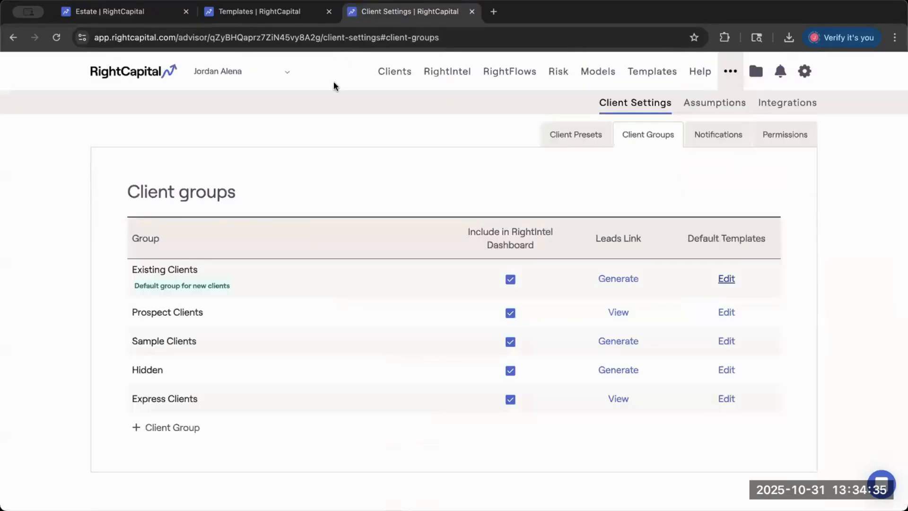
{"action": "left_click", "coordinate": [192, 14]}
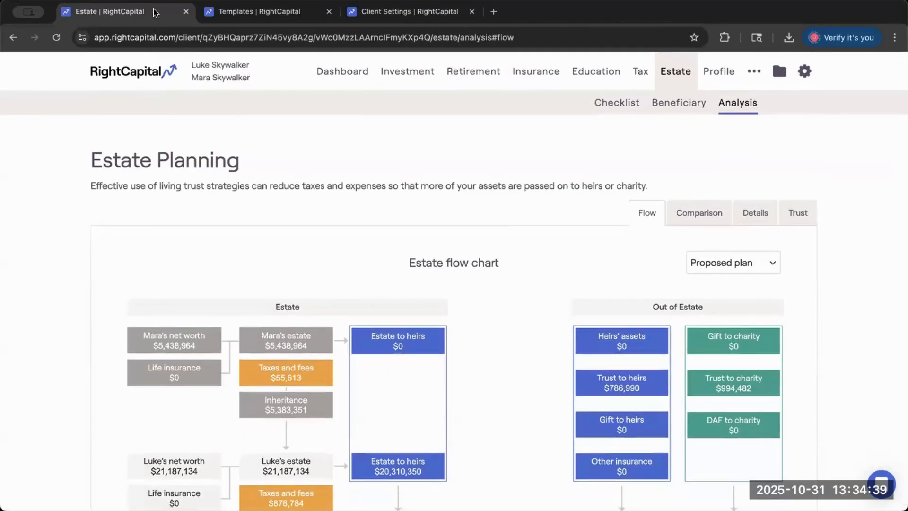
{"action": "right_click", "coordinate": [125, 78]}
{"action": "left_click", "coordinate": [173, 84]}
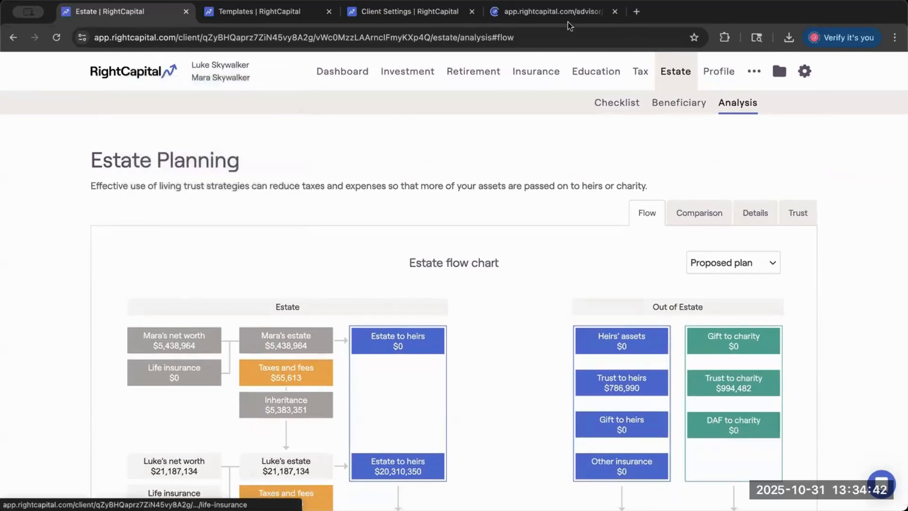
{"action": "left_click", "coordinate": [551, 11]}
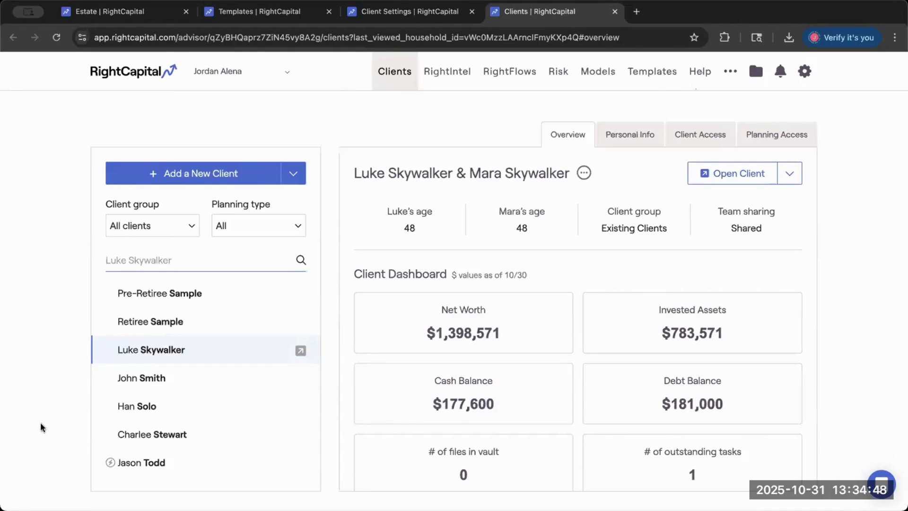
- Open the RightCapital Help Center and search for "trusts"
{"action": "left_click", "coordinate": [697, 72]}
{"action": "left_click", "coordinate": [401, 73]}
{"action": "type", "text": "trusts"}
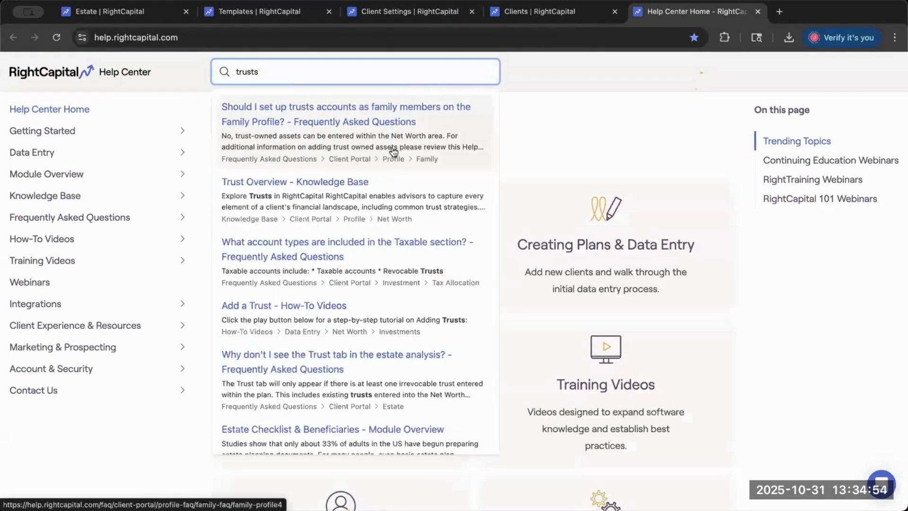
- Browse the Help Center results and open the Trust Overview knowledge base article
{"action": "scroll", "coordinate": [397, 191], "scroll_direction": "down", "scroll_amount": 1}
{"action": "scroll", "coordinate": [421, 179], "scroll_direction": "down", "scroll_amount": 3}
{"action": "scroll", "coordinate": [420, 178], "scroll_direction": "up", "scroll_amount": 1}
{"action": "scroll", "coordinate": [385, 274], "scroll_direction": "down", "scroll_amount": 1}
{"action": "scroll", "coordinate": [373, 260], "scroll_direction": "up", "scroll_amount": 1}
{"action": "scroll", "coordinate": [373, 260], "scroll_direction": "up", "scroll_amount": 1}
{"action": "left_click", "coordinate": [362, 181]}
- Go to the article's Irrevocable Life Insurance Trust (ILIT) section and open the support chat
{"action": "scroll", "coordinate": [507, 313], "scroll_direction": "down", "scroll_amount": 3}
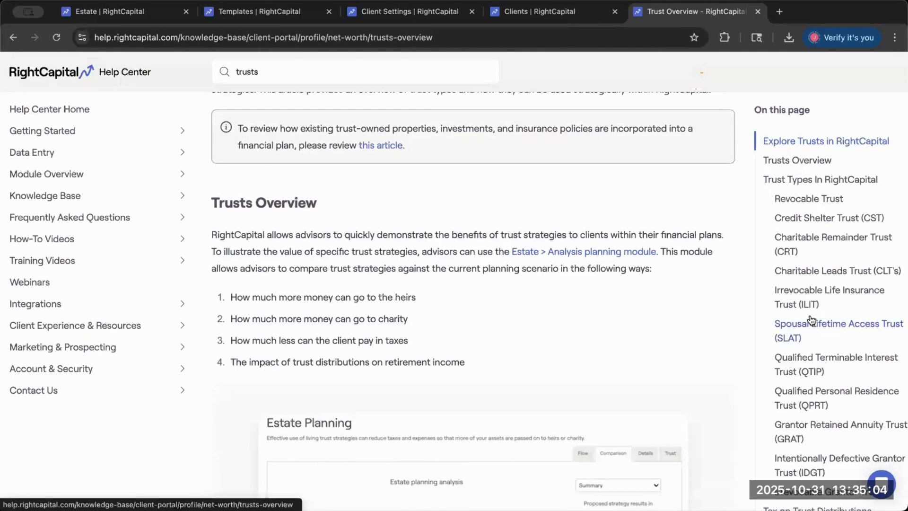
{"action": "scroll", "coordinate": [812, 319], "scroll_direction": "down", "scroll_amount": 1}
{"action": "left_click", "coordinate": [812, 285]}
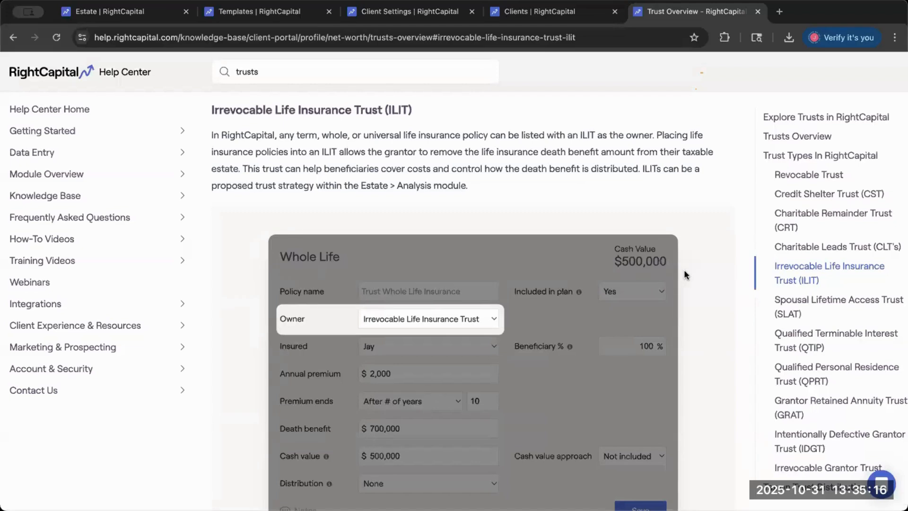
{"action": "left_click", "coordinate": [882, 484]}
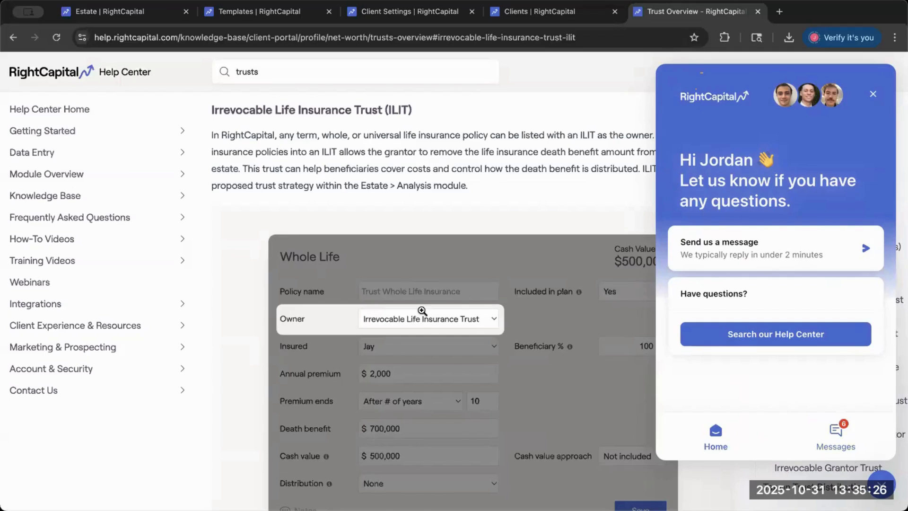
- Return to the client's estate analysis and review the flow chart and its proposed trusts
{"action": "left_click", "coordinate": [157, 17]}
{"action": "scroll", "coordinate": [533, 339], "scroll_direction": "down", "scroll_amount": 6}
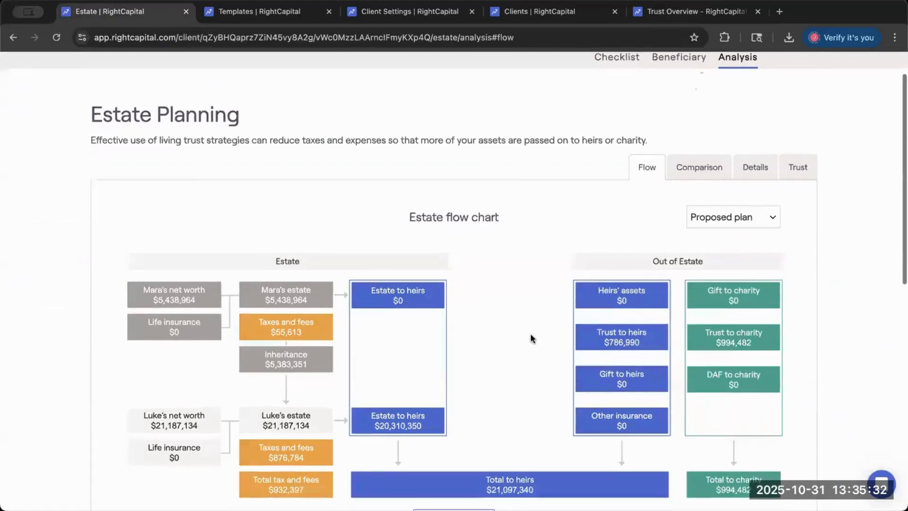
{"action": "scroll", "coordinate": [533, 338], "scroll_direction": "down", "scroll_amount": 5}
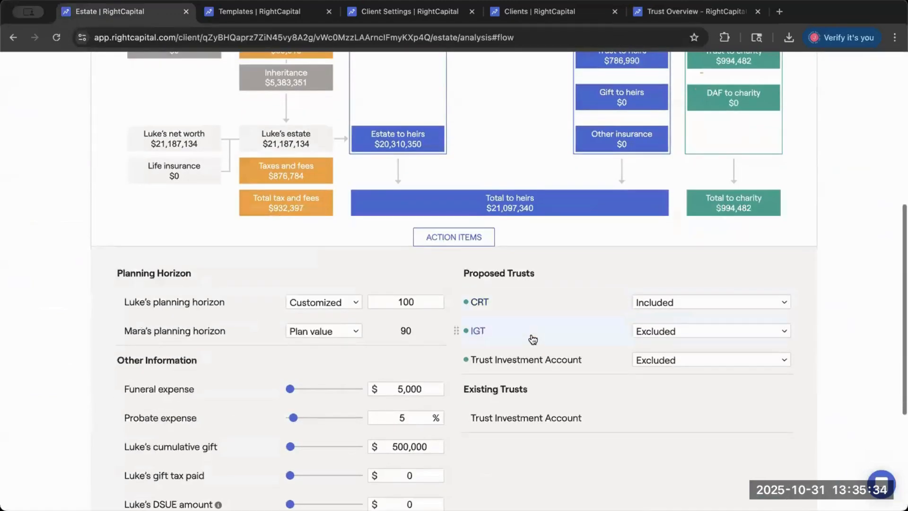
{"action": "scroll", "coordinate": [533, 339], "scroll_direction": "up", "scroll_amount": 4}
{"action": "scroll", "coordinate": [533, 339], "scroll_direction": "up", "scroll_amount": 7}
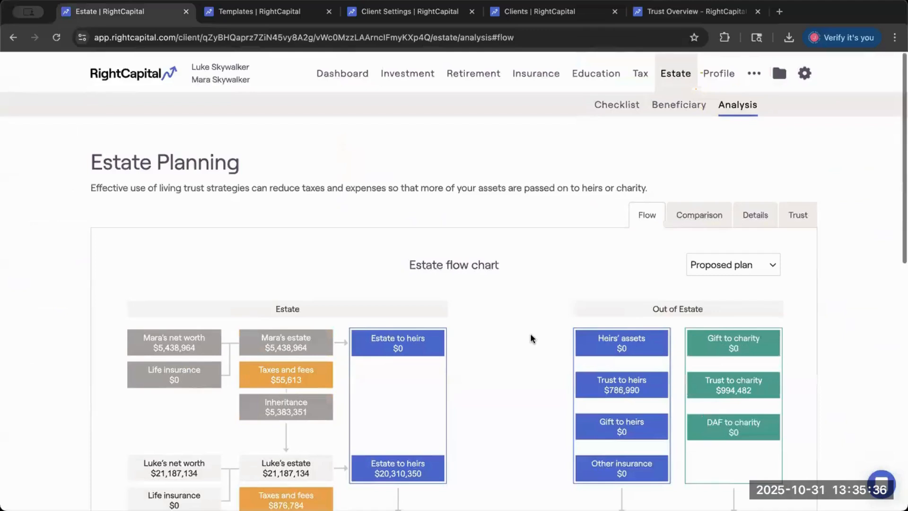
- Set the first spouse's cumulative gift to $0 in the estate action items
{"action": "scroll", "coordinate": [531, 337], "scroll_direction": "down", "scroll_amount": 2}
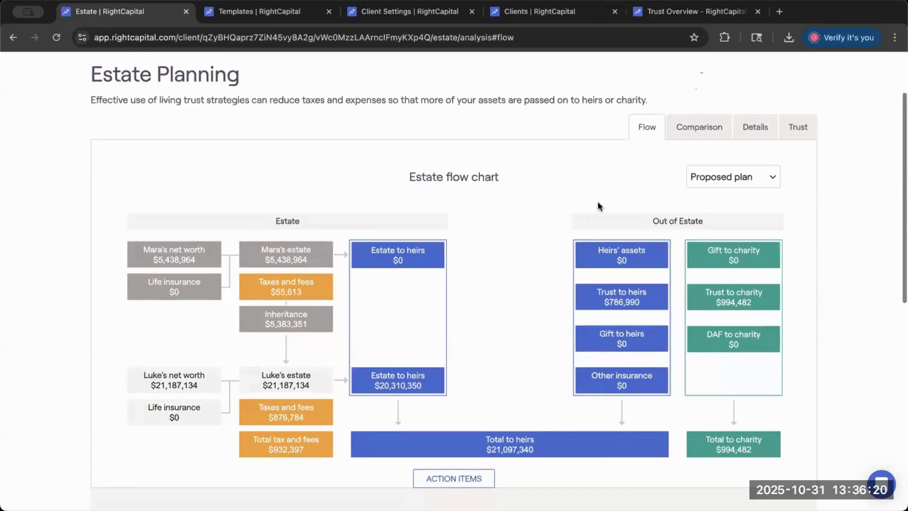
{"action": "scroll", "coordinate": [598, 203], "scroll_direction": "down", "scroll_amount": 5}
{"action": "scroll", "coordinate": [558, 363], "scroll_direction": "down", "scroll_amount": 5}
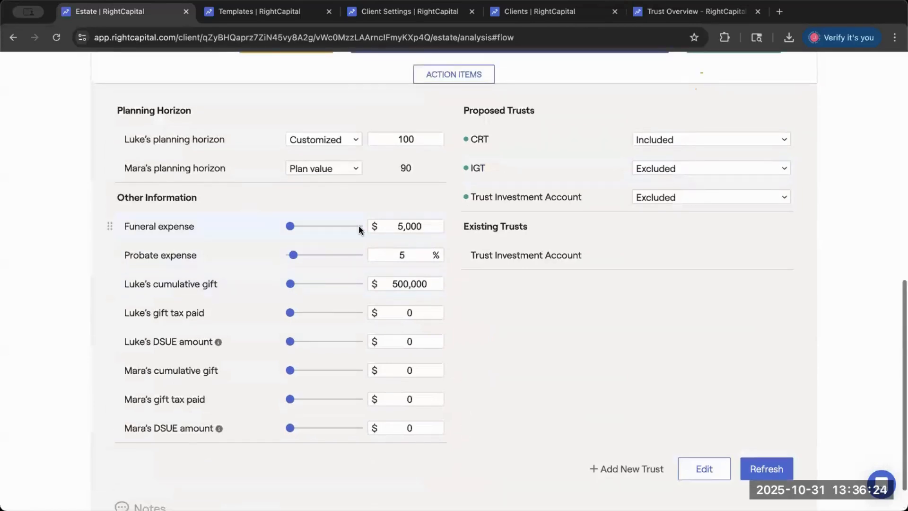
{"action": "scroll", "coordinate": [332, 294], "scroll_direction": "up", "scroll_amount": 1}
{"action": "left_click_drag", "start_coordinate": [295, 297], "coordinate": [265, 299]}
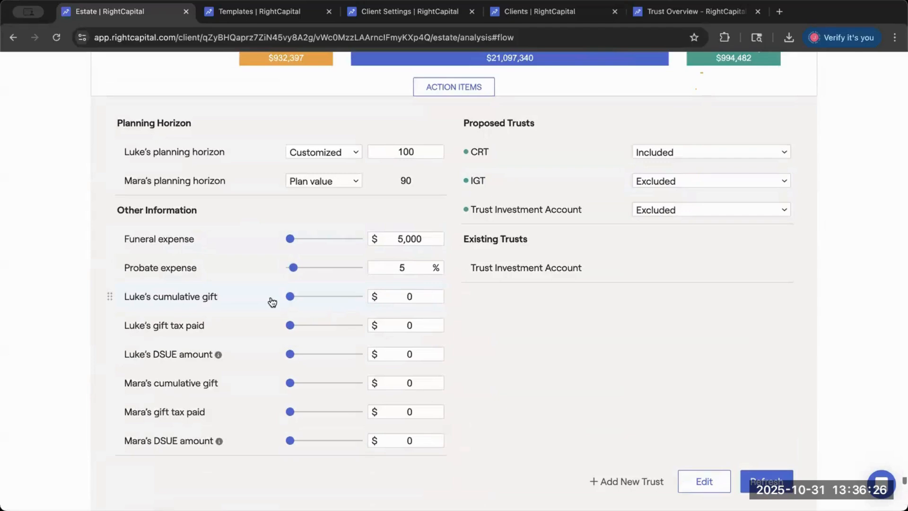
- Examine the proposed plan's estate flow chart, comparing both spouses' estates, taxes and fees, and out-of-estate amounts
{"action": "scroll", "coordinate": [557, 334], "scroll_direction": "up", "scroll_amount": 9}
{"action": "scroll", "coordinate": [520, 317], "scroll_direction": "down", "scroll_amount": 6}
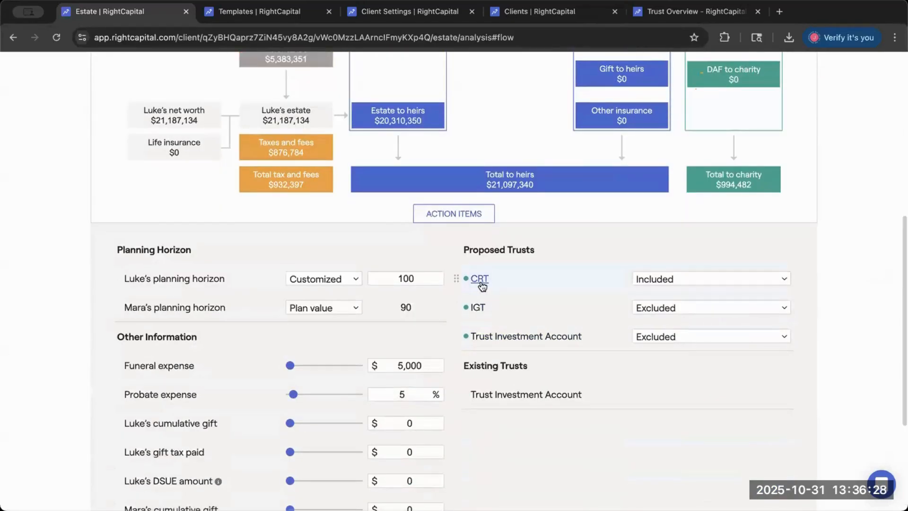
{"action": "scroll", "coordinate": [487, 329], "scroll_direction": "up", "scroll_amount": 8}
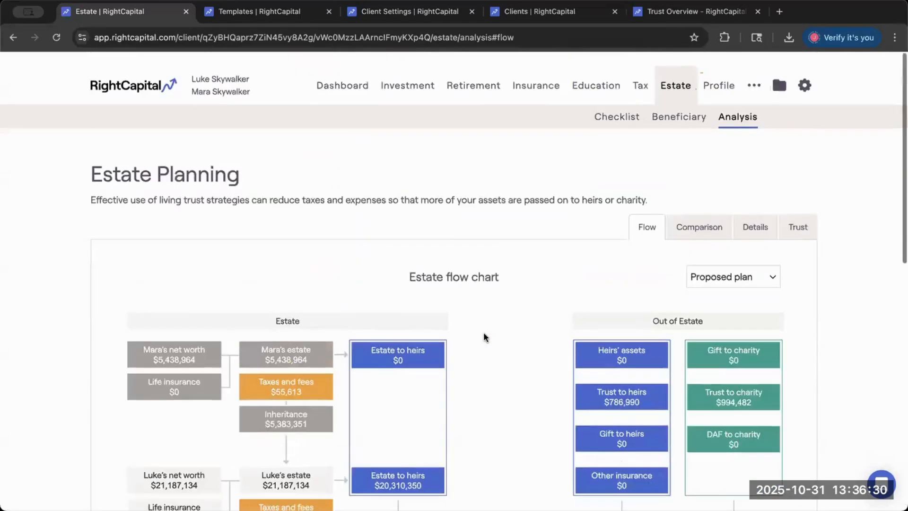
{"action": "scroll", "coordinate": [483, 332], "scroll_direction": "down", "scroll_amount": 1}
{"action": "scroll", "coordinate": [483, 331], "scroll_direction": "down", "scroll_amount": 1}
{"action": "scroll", "coordinate": [484, 331], "scroll_direction": "down", "scroll_amount": 1}
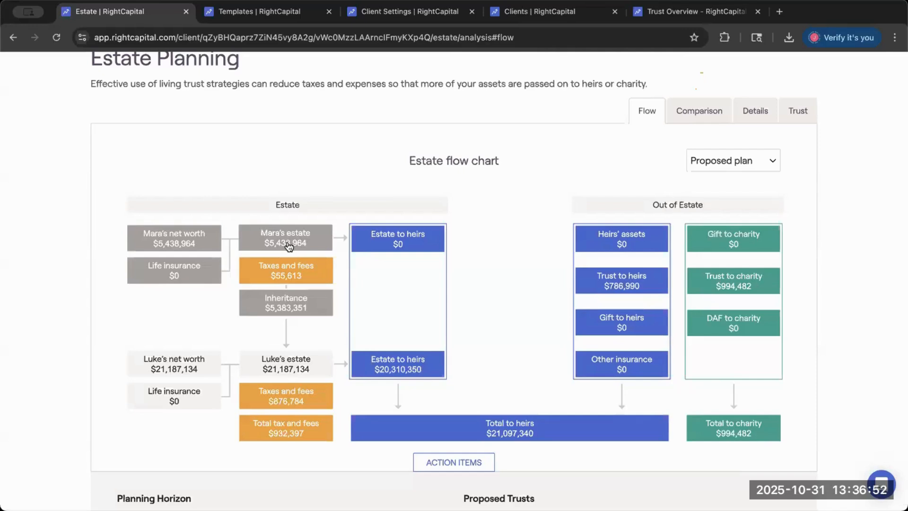
{"action": "scroll", "coordinate": [288, 246], "scroll_direction": "up", "scroll_amount": 1}
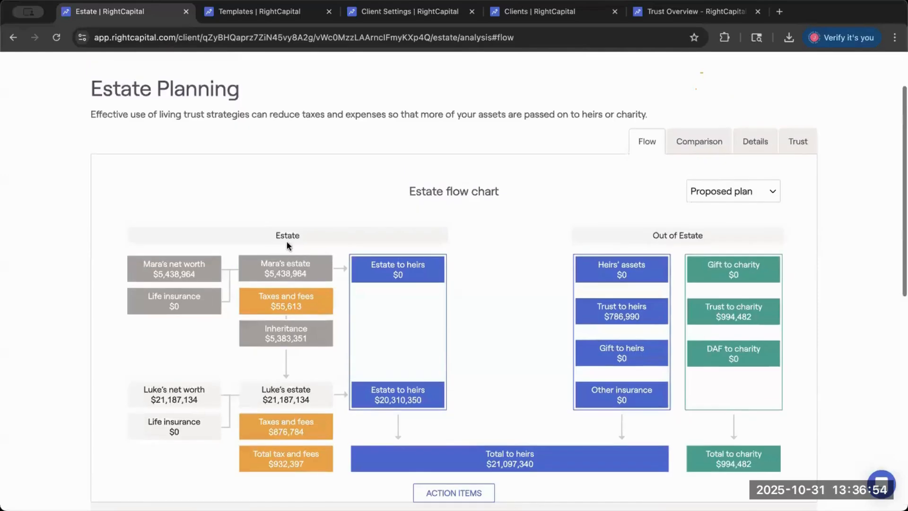
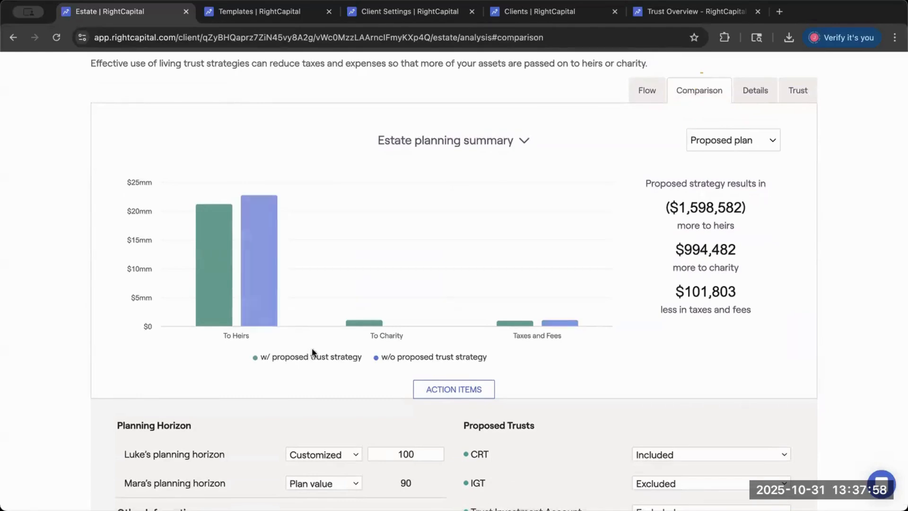
- Compare the amounts to heirs, to charity, and in taxes and fees with and without the proposed trust strategy
{"action": "mouse_move", "coordinate": [212, 311]}
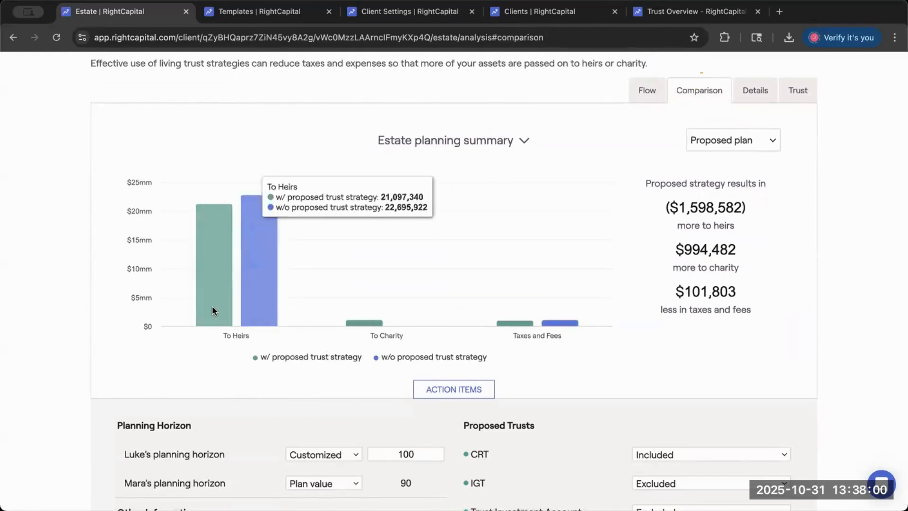
{"action": "mouse_move", "coordinate": [365, 322]}
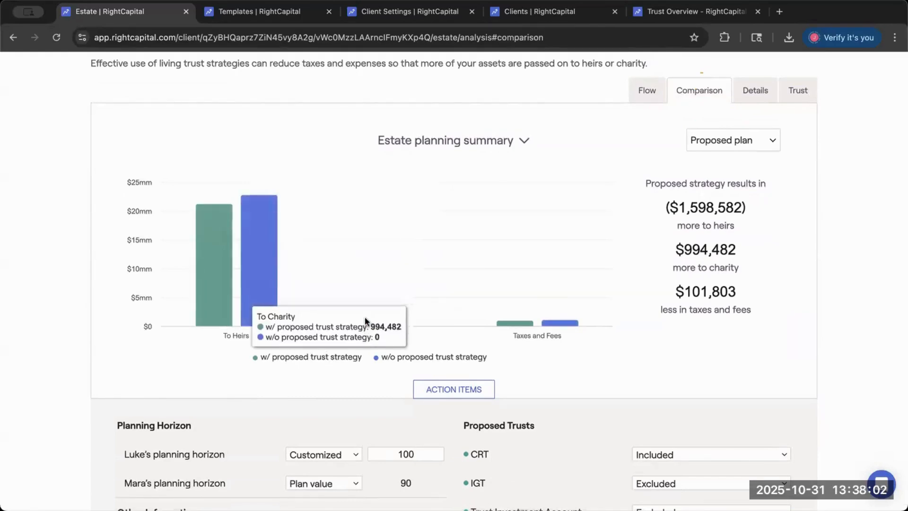
{"action": "mouse_move", "coordinate": [520, 328]}
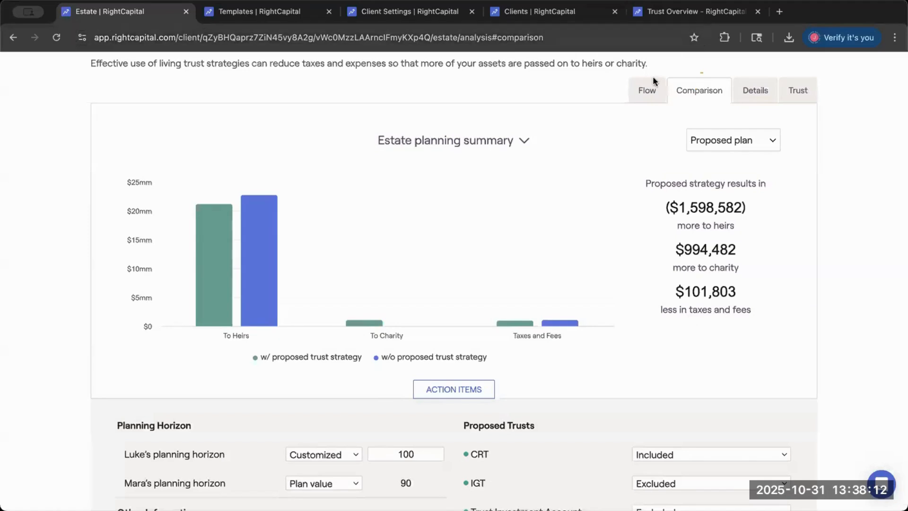
- Return to the estate flow chart and check the CRT's inclusion options, keeping it Included
{"action": "left_click", "coordinate": [649, 88]}
{"action": "scroll", "coordinate": [580, 275], "scroll_direction": "down", "scroll_amount": 2}
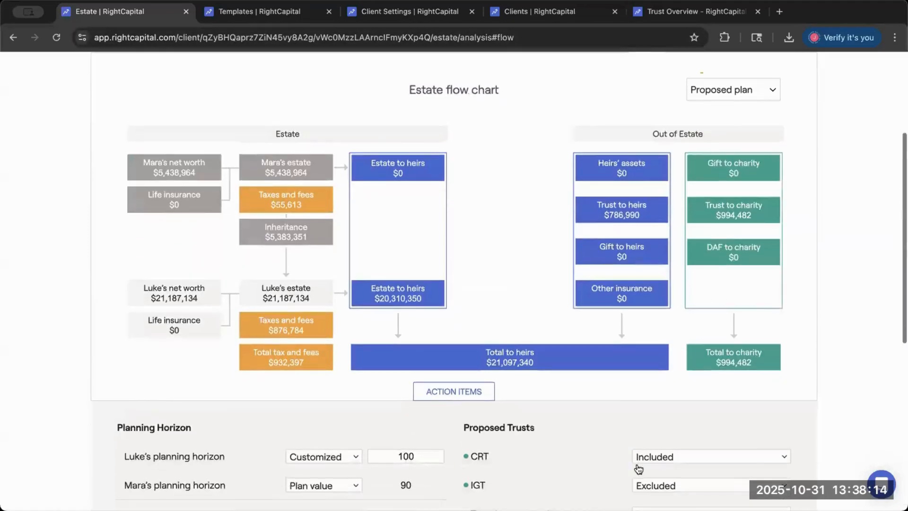
{"action": "left_click", "coordinate": [639, 461]}
{"action": "left_click", "coordinate": [620, 245]}
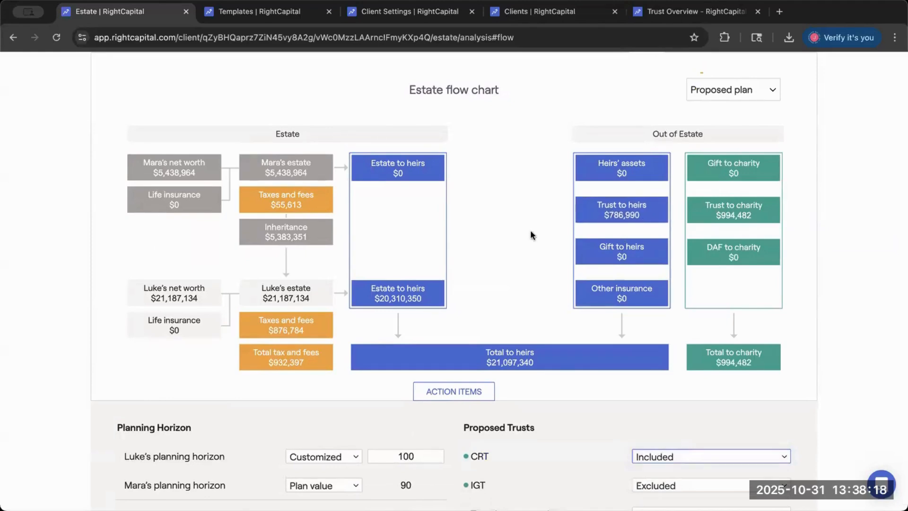
- Reopen the estate planning comparison and highlight the proposed strategy's results for heirs, charity, and taxes and fees
{"action": "scroll", "coordinate": [530, 229], "scroll_direction": "up", "scroll_amount": 1}
{"action": "left_click", "coordinate": [710, 74]}
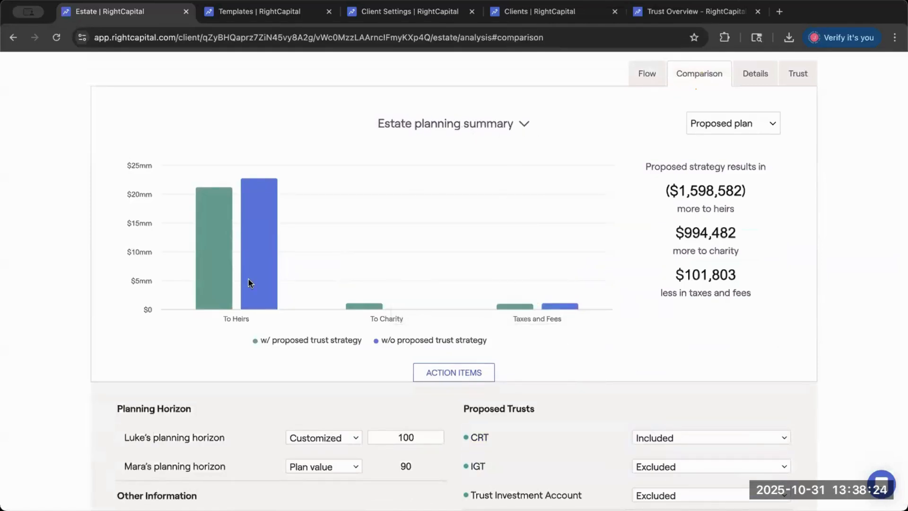
{"action": "mouse_move", "coordinate": [208, 279]}
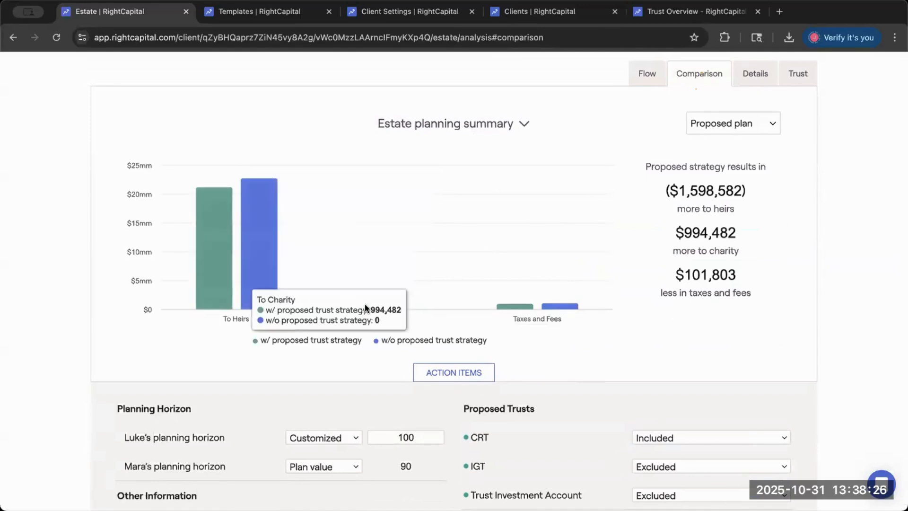
{"action": "mouse_move", "coordinate": [510, 302]}
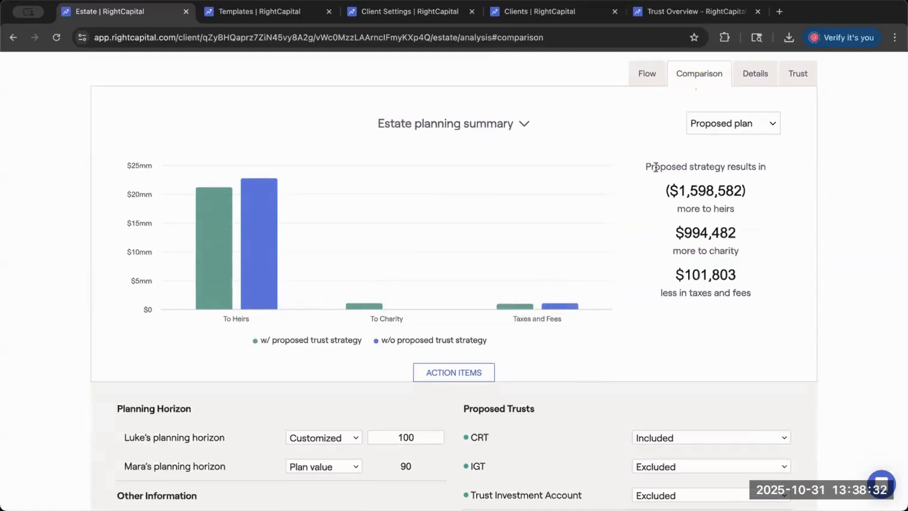
{"action": "left_click_drag", "start_coordinate": [656, 194], "coordinate": [783, 297]}
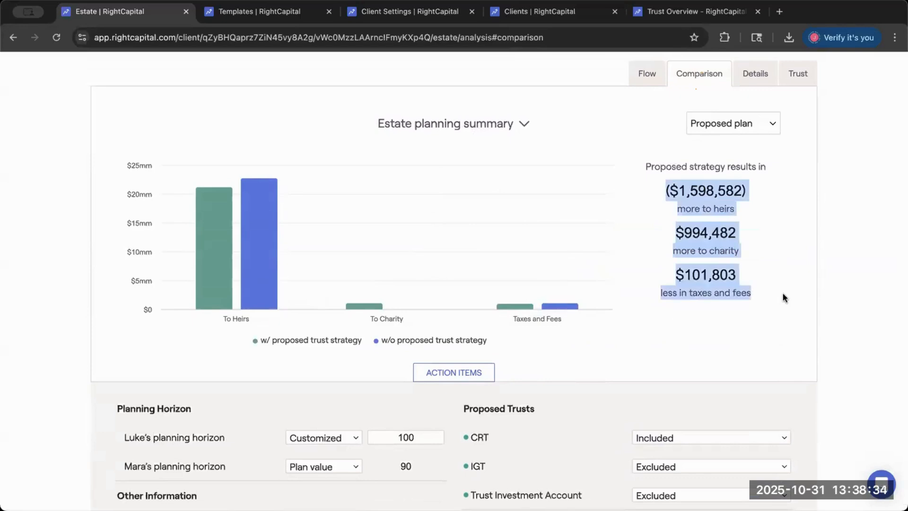
- Switch the estate comparison chart to Retirement income and review the proposed plan's income by age
{"action": "left_click", "coordinate": [524, 124]}
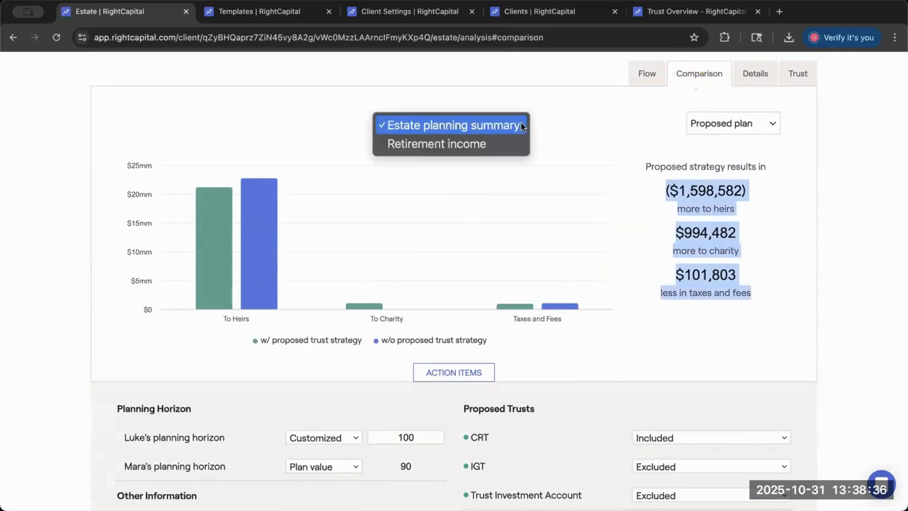
{"action": "left_click", "coordinate": [495, 142]}
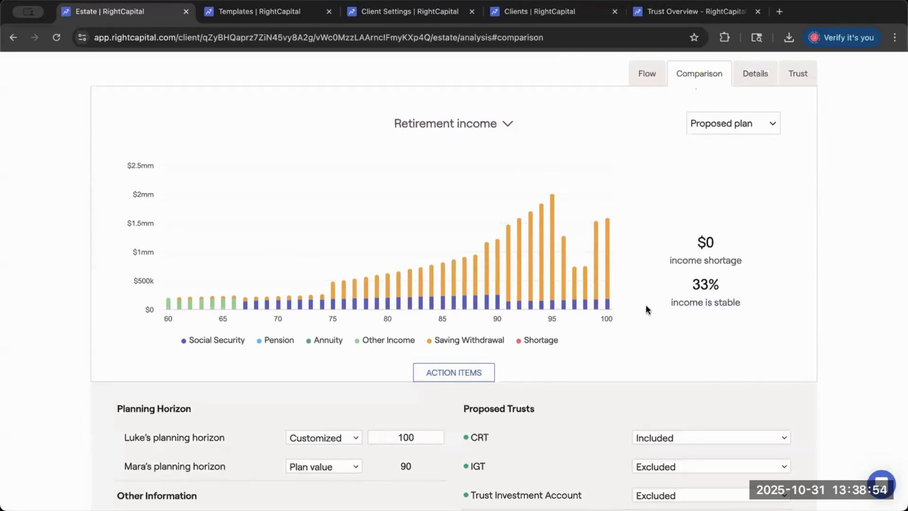
{"action": "scroll", "coordinate": [561, 255], "scroll_direction": "up", "scroll_amount": 3}
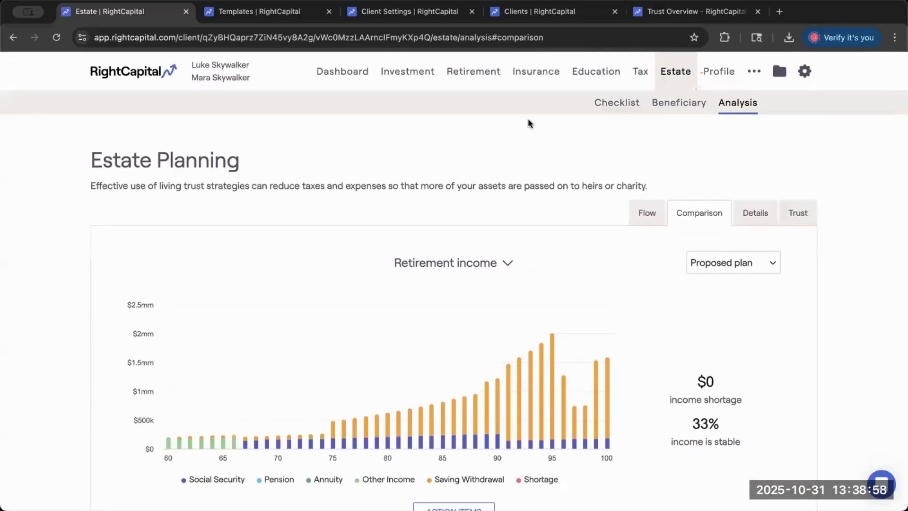
- Open the Retirement Details of the retirement analysis and examine the proposed plan's income sources
{"action": "left_click", "coordinate": [493, 72]}
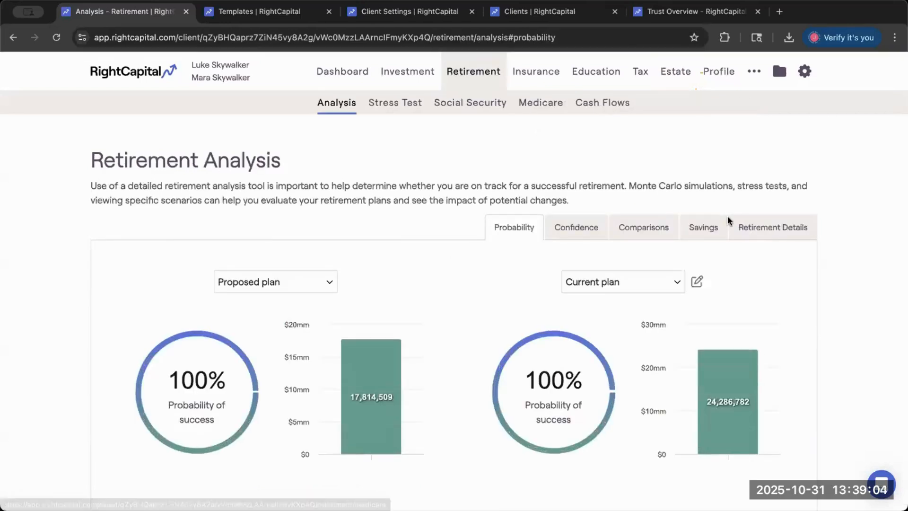
{"action": "left_click", "coordinate": [741, 226]}
{"action": "scroll", "coordinate": [701, 243], "scroll_direction": "down", "scroll_amount": 2}
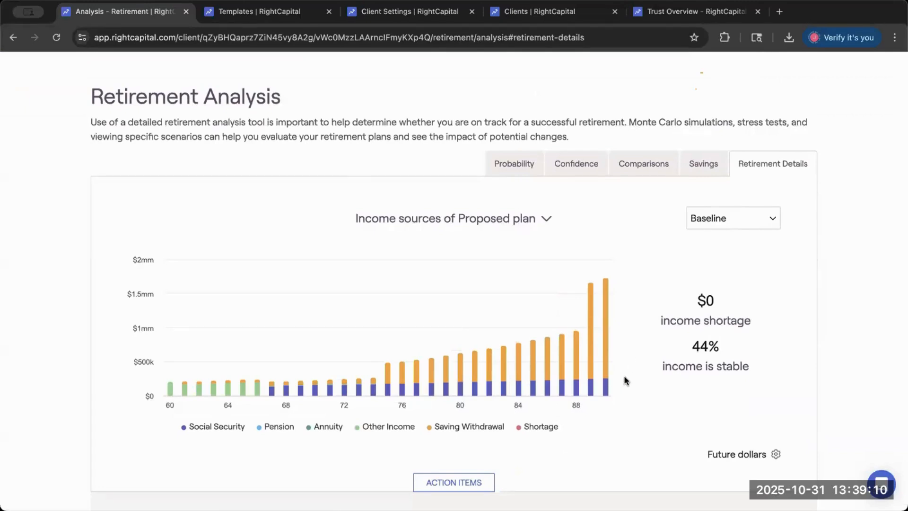
{"action": "scroll", "coordinate": [623, 376], "scroll_direction": "up", "scroll_amount": 2}
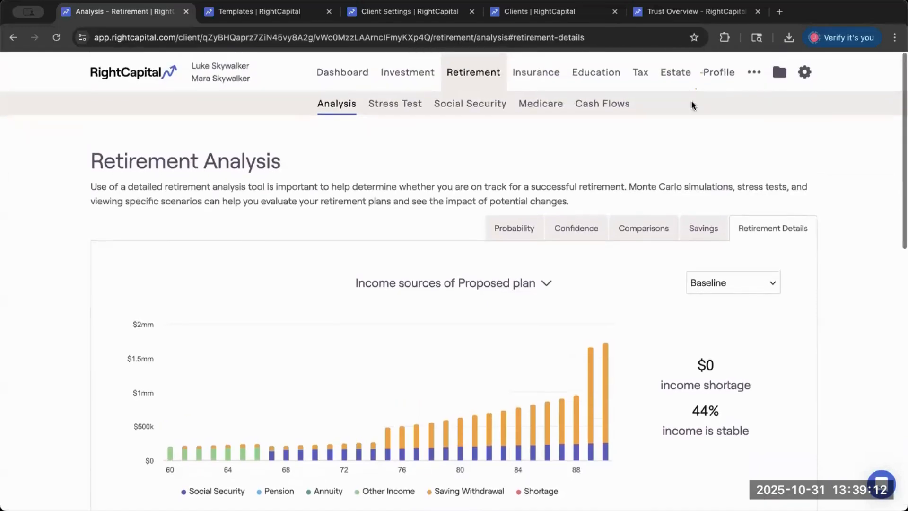
- Return to the estate analysis comparison and show its Retirement income chart
{"action": "left_click", "coordinate": [676, 70]}
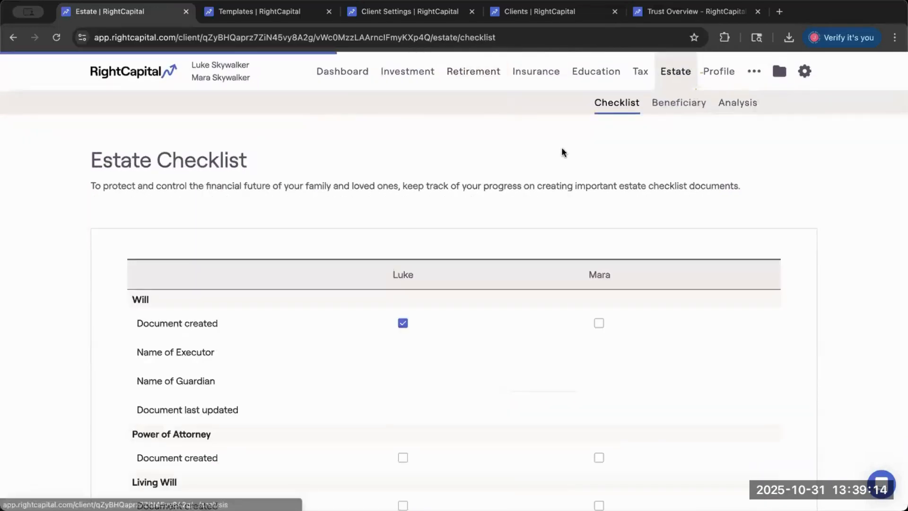
{"action": "left_click", "coordinate": [699, 213]}
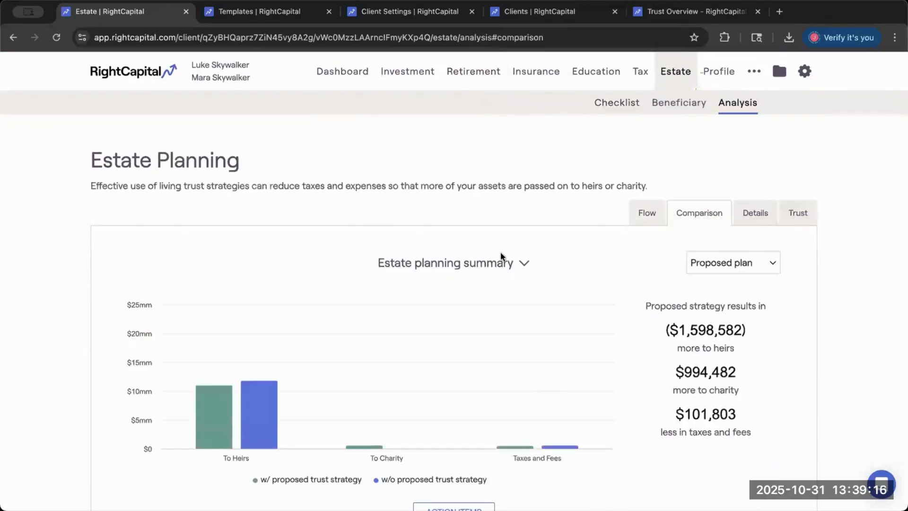
{"action": "left_click", "coordinate": [524, 263]}
{"action": "left_click", "coordinate": [492, 284]}
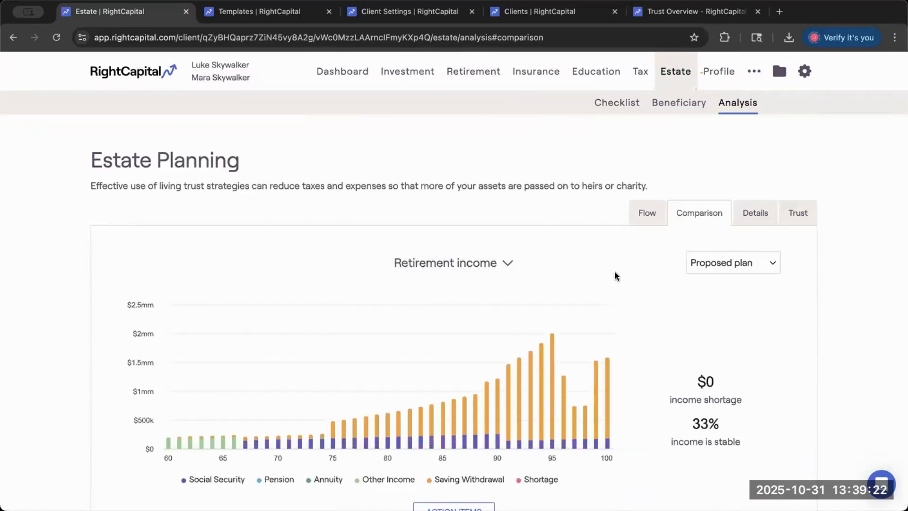
- Set the first spouse's planning horizon to Plan value in the estate action items
{"action": "scroll", "coordinate": [615, 275], "scroll_direction": "down", "scroll_amount": 4}
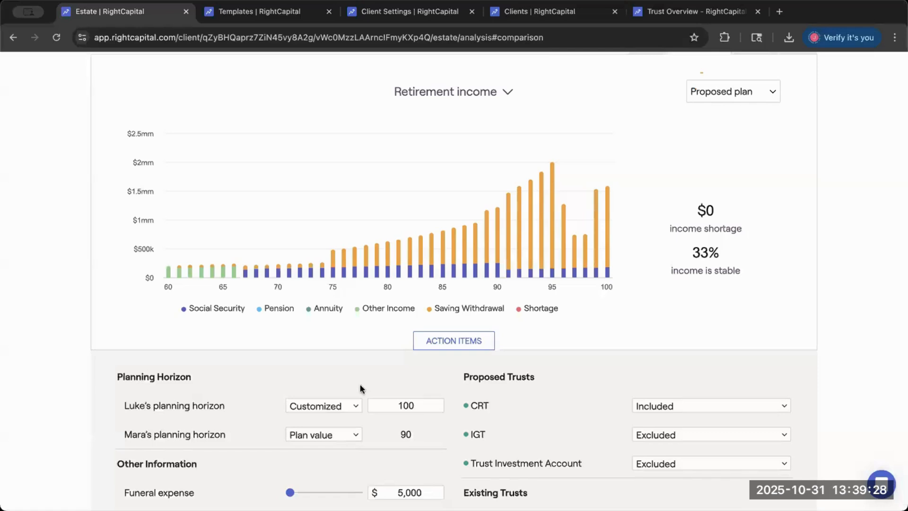
{"action": "left_click", "coordinate": [334, 405]}
{"action": "left_click", "coordinate": [318, 391]}
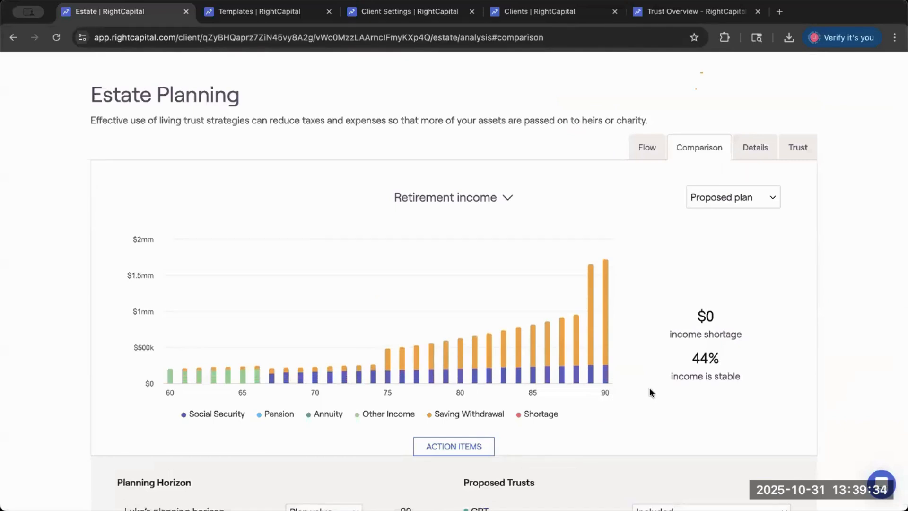
- Review the proposed plan's estate details for both spouses, highlighting the charitable remainder trust and irrevocable grantor trust entries
{"action": "left_click", "coordinate": [752, 149]}
{"action": "scroll", "coordinate": [547, 225], "scroll_direction": "down", "scroll_amount": 1}
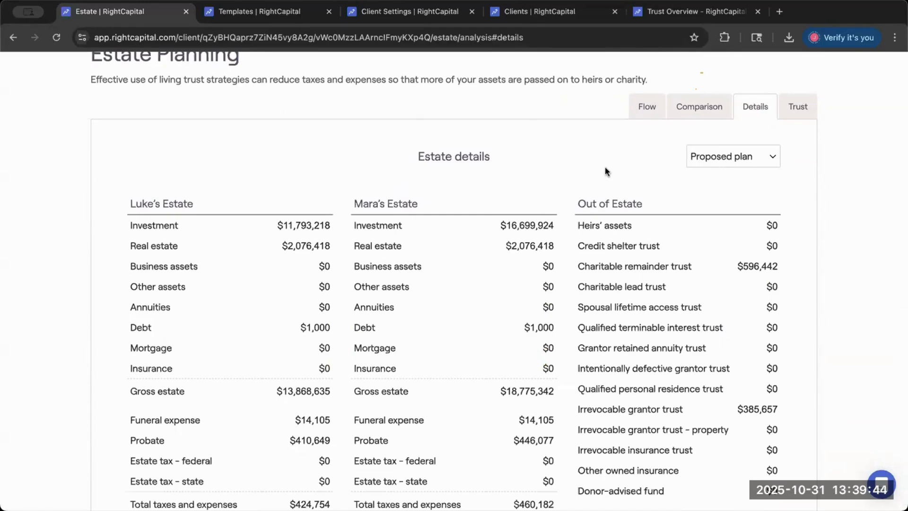
{"action": "scroll", "coordinate": [562, 190], "scroll_direction": "down", "scroll_amount": 1}
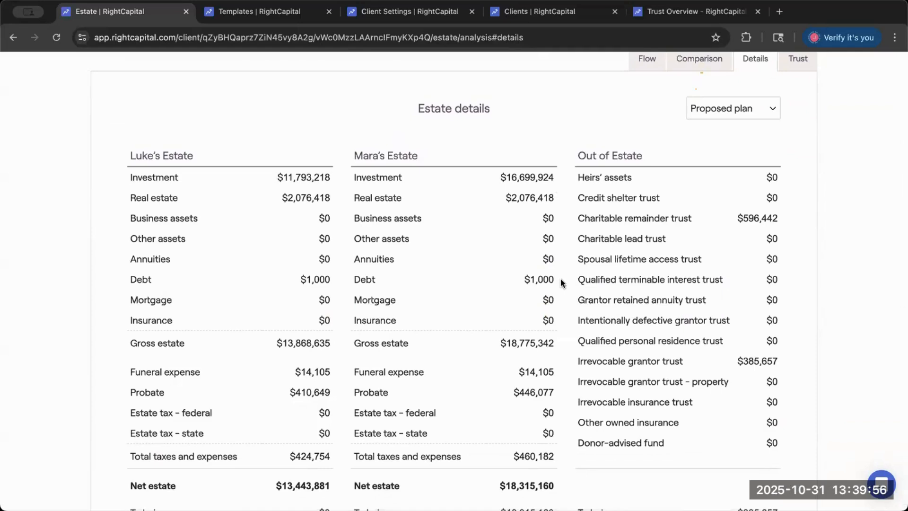
{"action": "scroll", "coordinate": [566, 242], "scroll_direction": "down", "scroll_amount": 1}
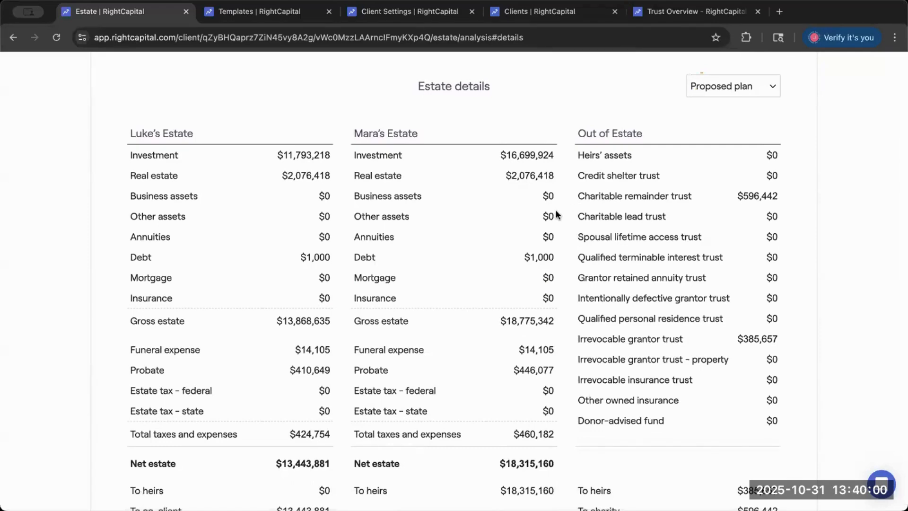
{"action": "left_click_drag", "start_coordinate": [577, 196], "coordinate": [700, 195]}
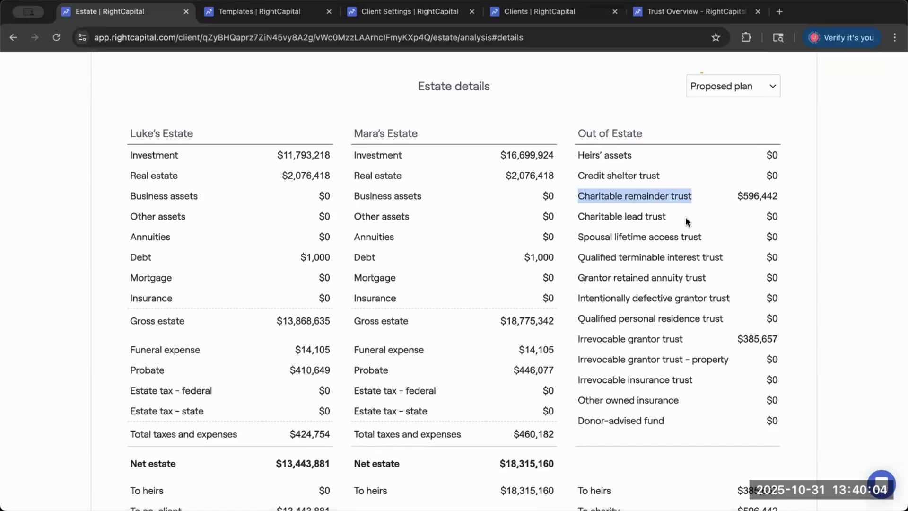
{"action": "left_click_drag", "start_coordinate": [578, 339], "coordinate": [709, 334]}
{"action": "left_click", "coordinate": [709, 339]}
- Set the proposed Trust Investment Account to Included in the estate action items
{"action": "scroll", "coordinate": [686, 322], "scroll_direction": "down", "scroll_amount": 8}
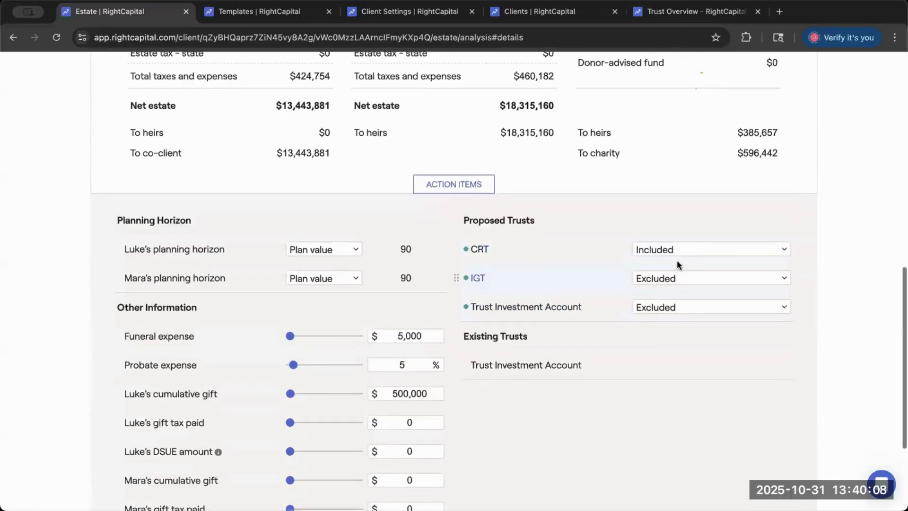
{"action": "left_click", "coordinate": [659, 309]}
{"action": "left_click", "coordinate": [661, 292]}
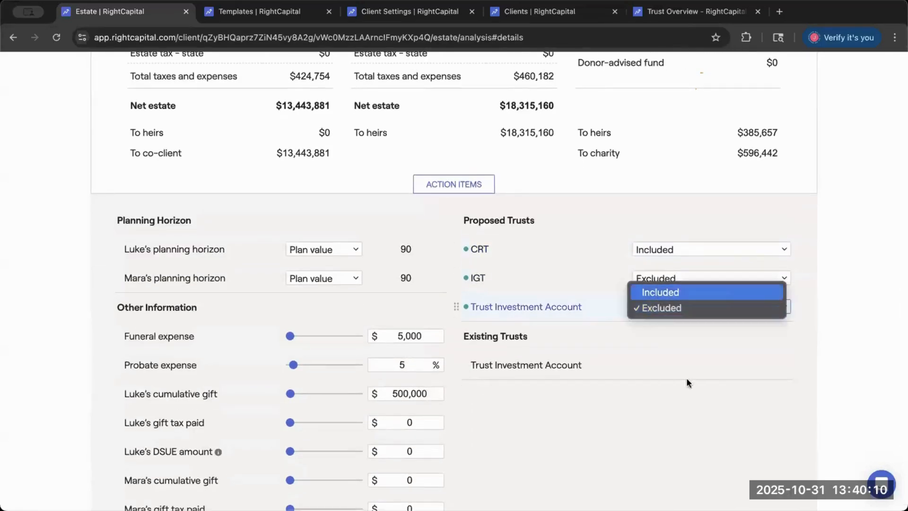
{"action": "scroll", "coordinate": [723, 401], "scroll_direction": "down", "scroll_amount": 2}
{"action": "left_click", "coordinate": [766, 425]}
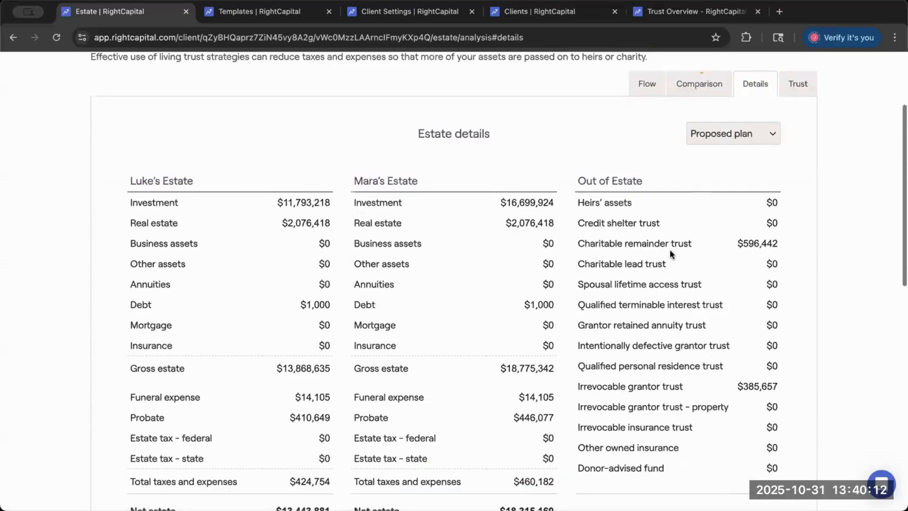
- Check the charitable remainder trust amount and review the estate totals with the Trust Investment Account included
{"action": "left_click_drag", "start_coordinate": [741, 243], "coordinate": [801, 243]}
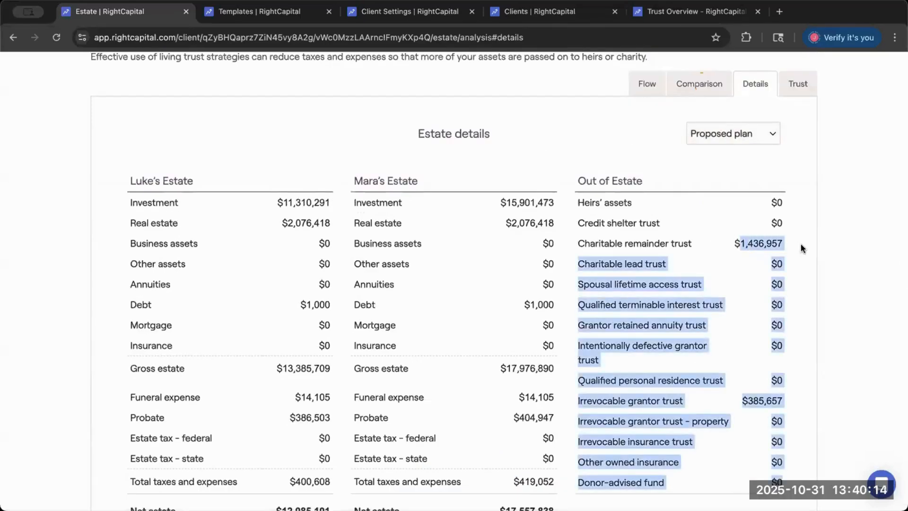
{"action": "left_click", "coordinate": [727, 272]}
{"action": "scroll", "coordinate": [590, 328], "scroll_direction": "down", "scroll_amount": 3}
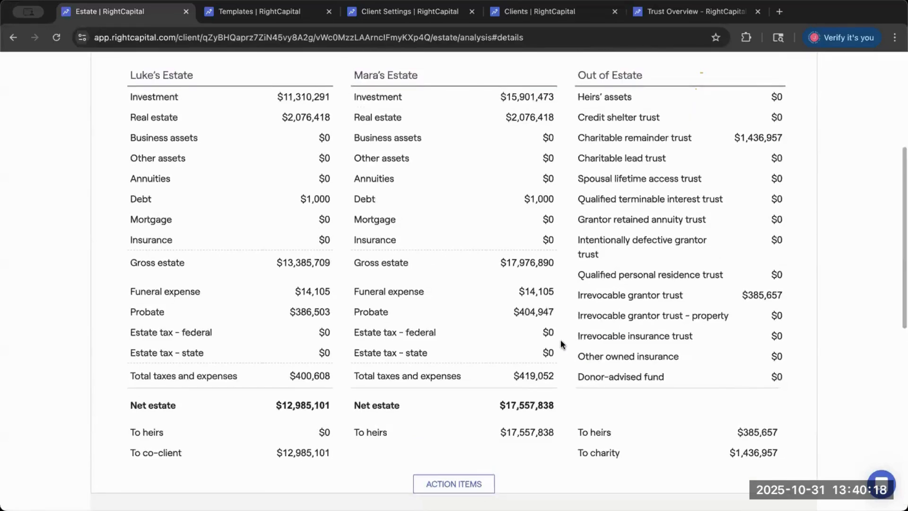
{"action": "scroll", "coordinate": [566, 331], "scroll_direction": "up", "scroll_amount": 1}
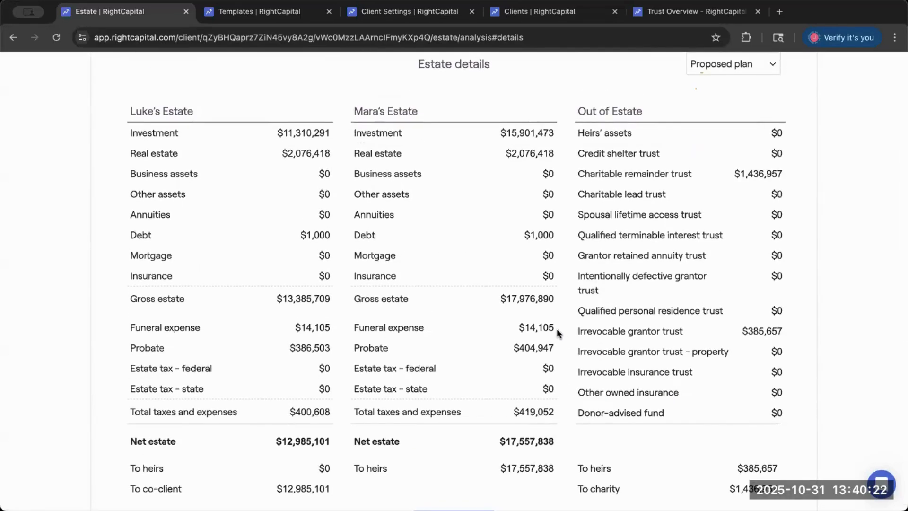
{"action": "scroll", "coordinate": [557, 328], "scroll_direction": "up", "scroll_amount": 1}
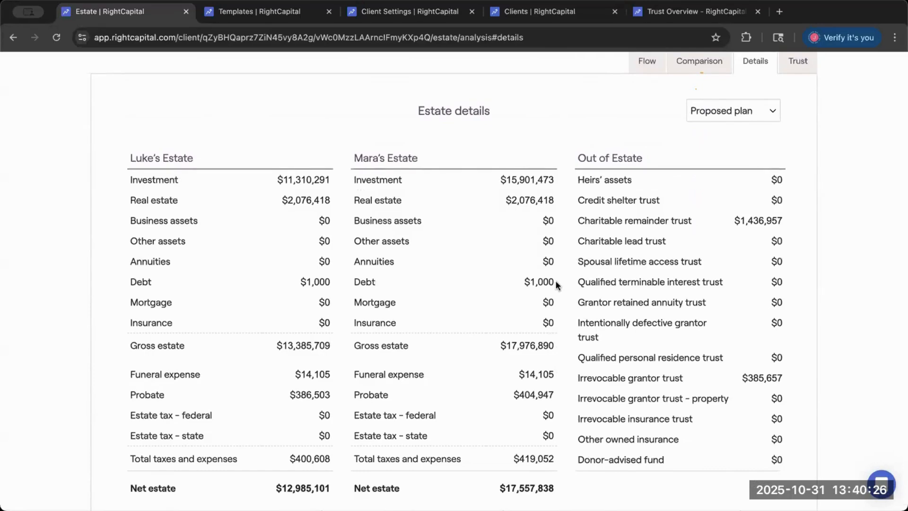
{"action": "scroll", "coordinate": [696, 237], "scroll_direction": "up", "scroll_amount": 3}
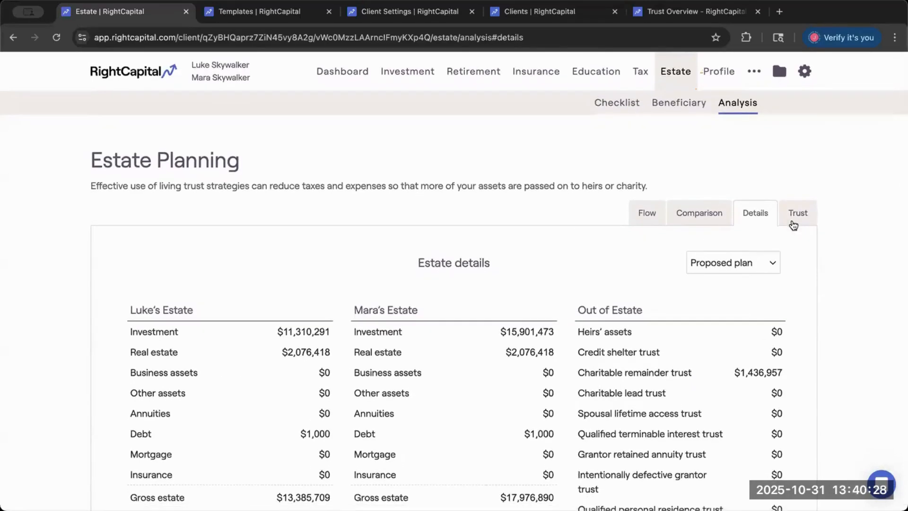
- Open the trust projection and examine the Trust Investment Account's yearly balances, returns, and distributions under the proposed plan
{"action": "left_click", "coordinate": [795, 214]}
{"action": "scroll", "coordinate": [594, 276], "scroll_direction": "down", "scroll_amount": 2}
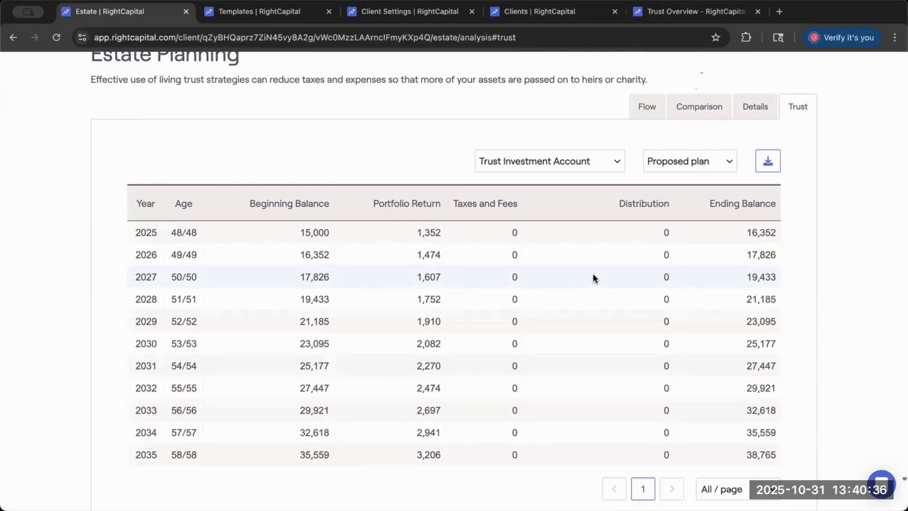
{"action": "scroll", "coordinate": [601, 341], "scroll_direction": "down", "scroll_amount": 1}
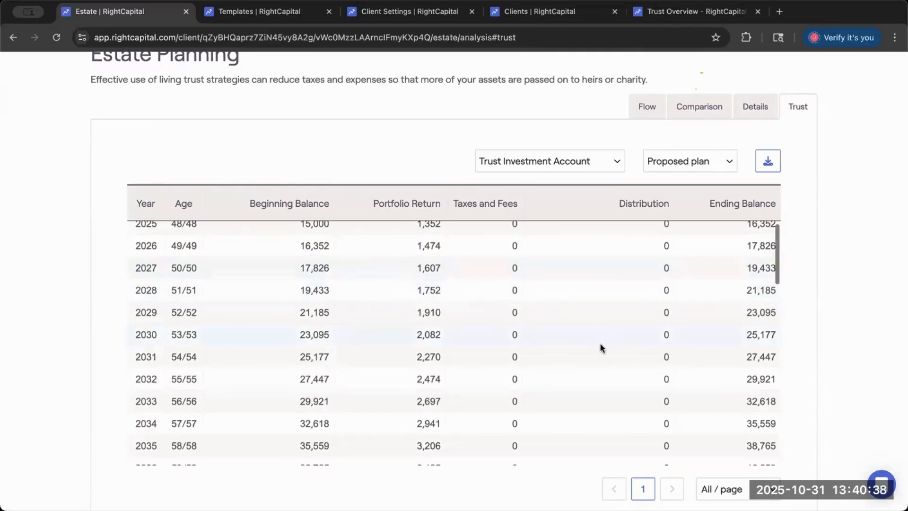
{"action": "scroll", "coordinate": [600, 346], "scroll_direction": "up", "scroll_amount": 1}
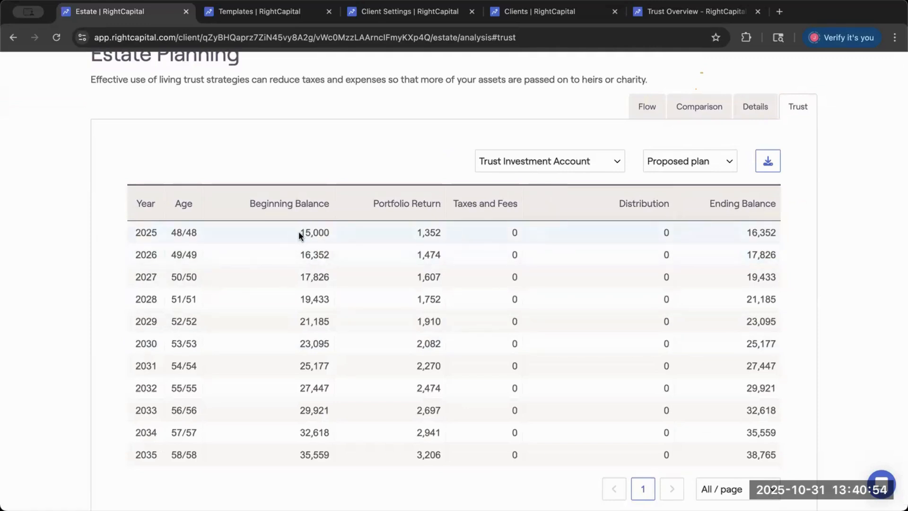
- Examine the Trust Investment Account's projection through 2067, and switch the trust projection to CRT to review its yearly balances, taxes and fees
{"action": "scroll", "coordinate": [379, 248], "scroll_direction": "down", "scroll_amount": 10}
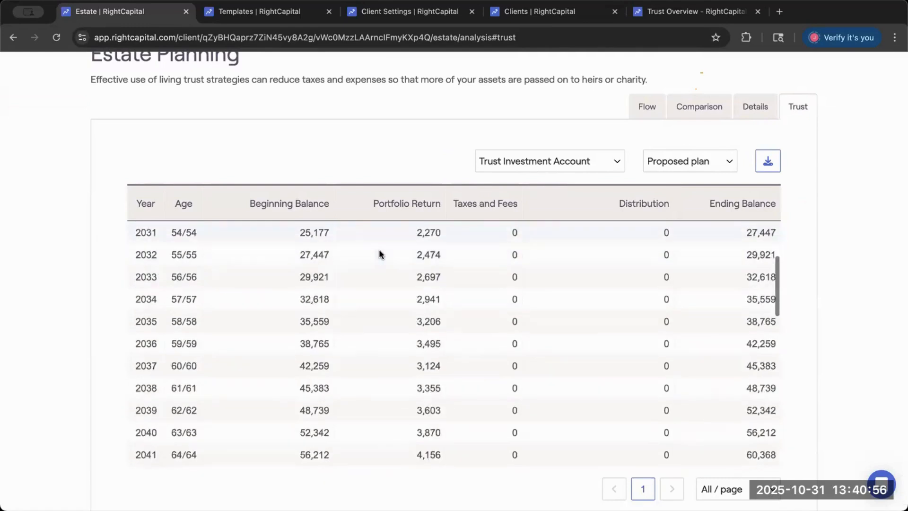
{"action": "scroll", "coordinate": [379, 248], "scroll_direction": "down", "scroll_amount": 7}
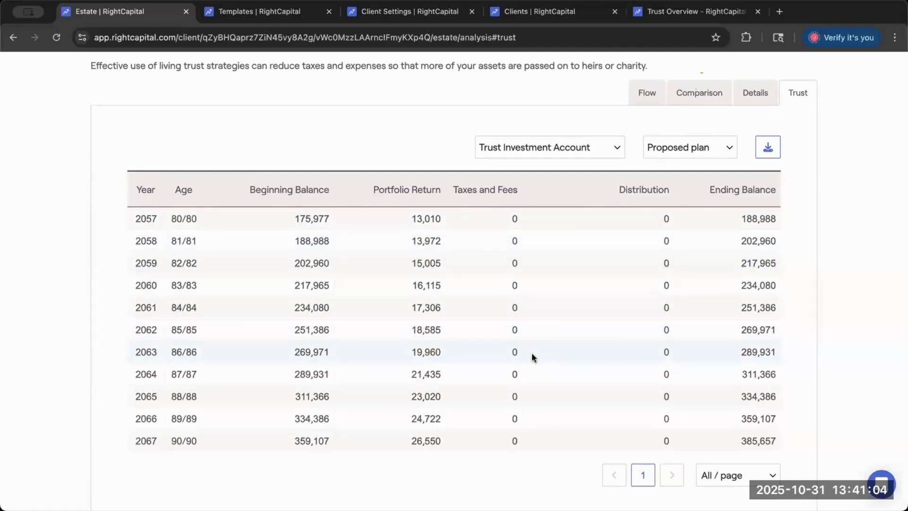
{"action": "left_click", "coordinate": [558, 151]}
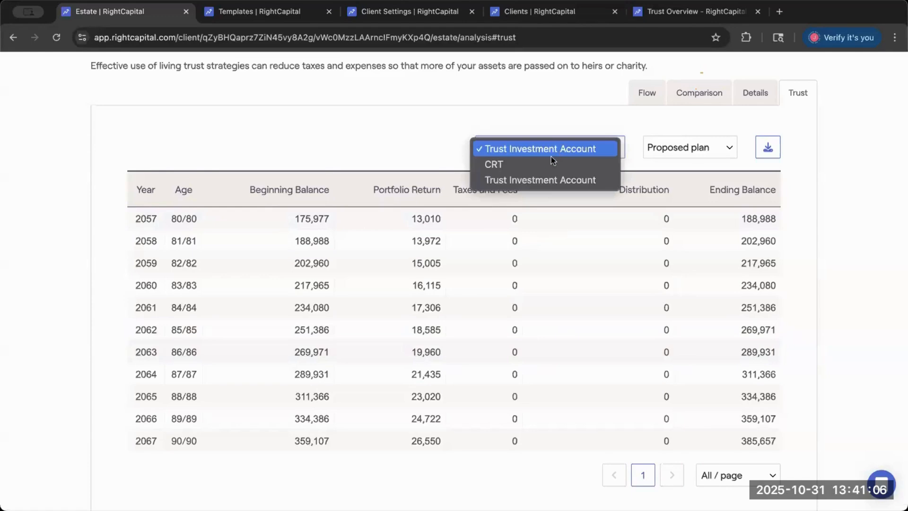
{"action": "left_click", "coordinate": [541, 165]}
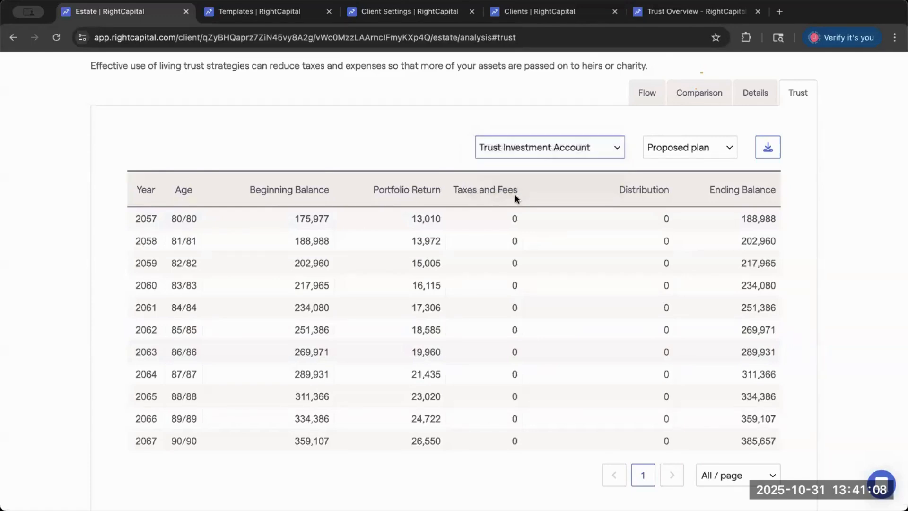
{"action": "scroll", "coordinate": [450, 270], "scroll_direction": "up", "scroll_amount": 1}
{"action": "scroll", "coordinate": [450, 270], "scroll_direction": "up", "scroll_amount": 10}
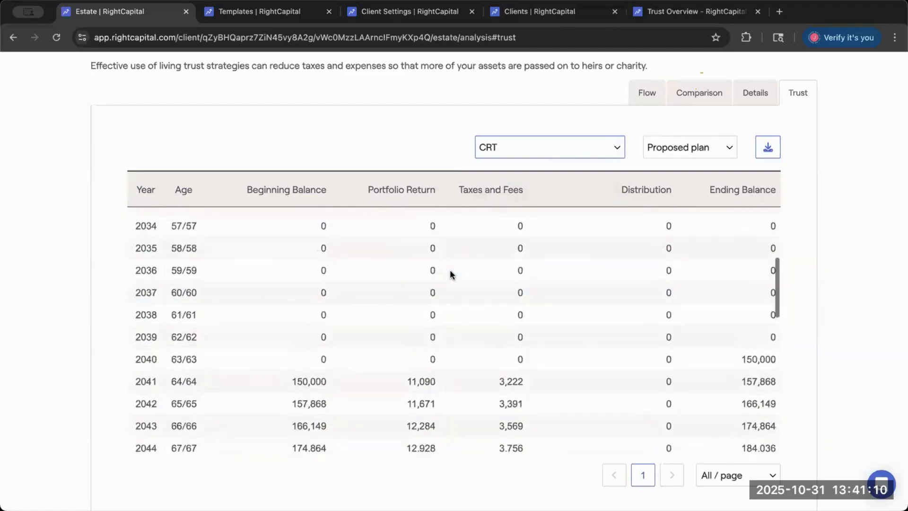
{"action": "scroll", "coordinate": [450, 270], "scroll_direction": "down", "scroll_amount": 5}
{"action": "scroll", "coordinate": [449, 274], "scroll_direction": "down", "scroll_amount": 10}
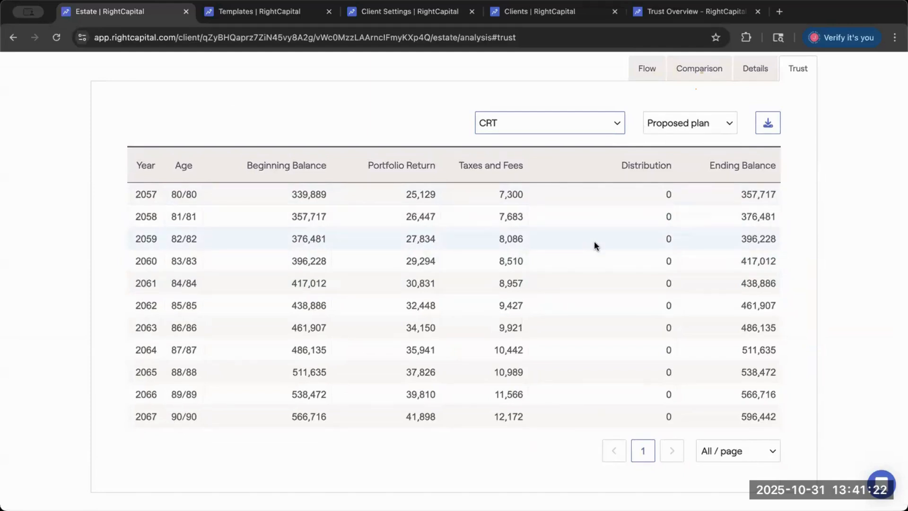
- Open the proposed plan's estate details and highlight the charitable remainder trust amount under Out of Estate
{"action": "left_click", "coordinate": [699, 68]}
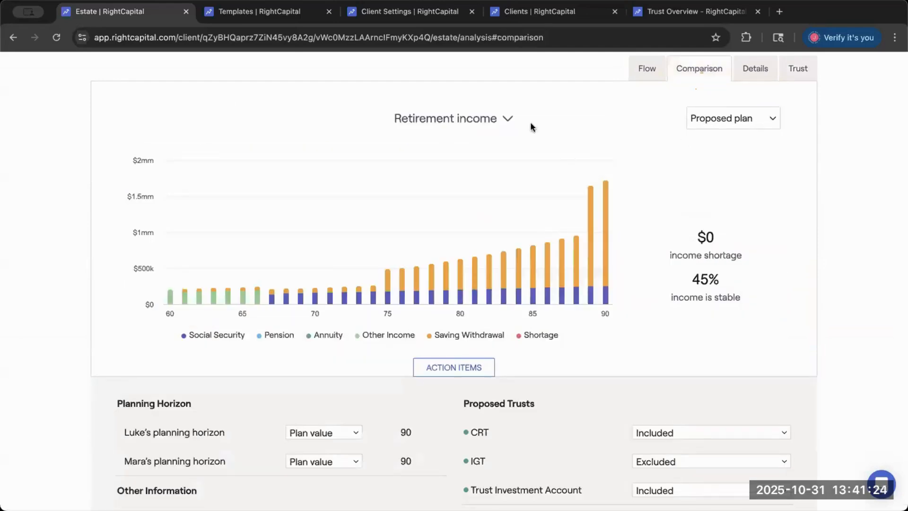
{"action": "left_click", "coordinate": [744, 76]}
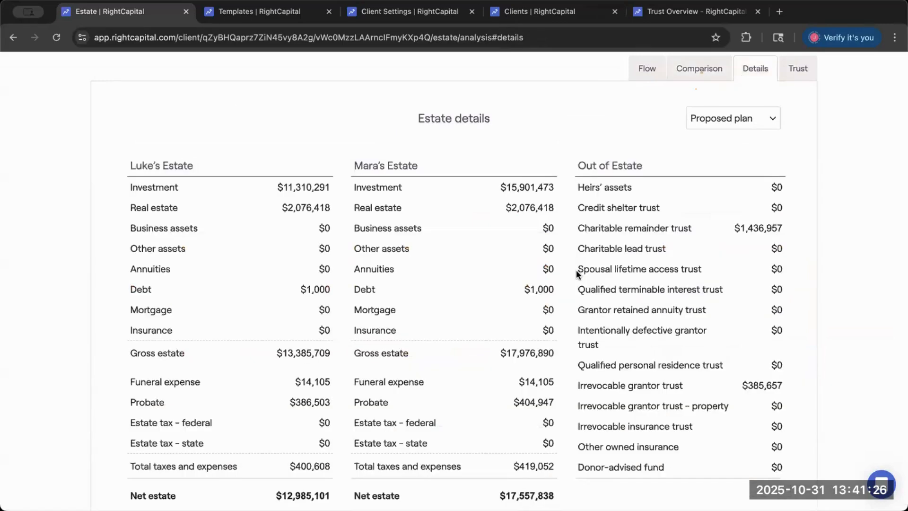
{"action": "scroll", "coordinate": [753, 207], "scroll_direction": "down", "scroll_amount": 1}
{"action": "left_click_drag", "start_coordinate": [739, 223], "coordinate": [801, 222]}
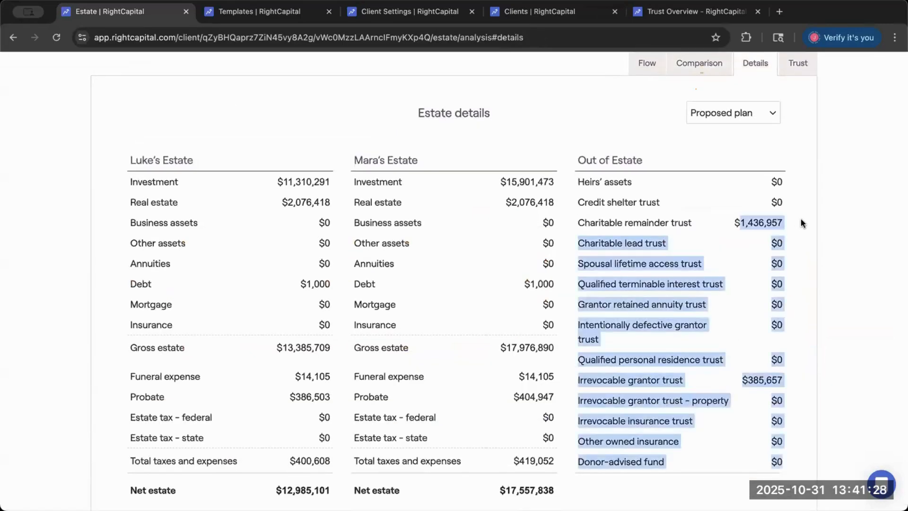
{"action": "left_click", "coordinate": [802, 220]}
- Return to the trust projection and review the Trust Investment Account's yearly figures from 2025 through 2067
{"action": "left_click", "coordinate": [798, 63]}
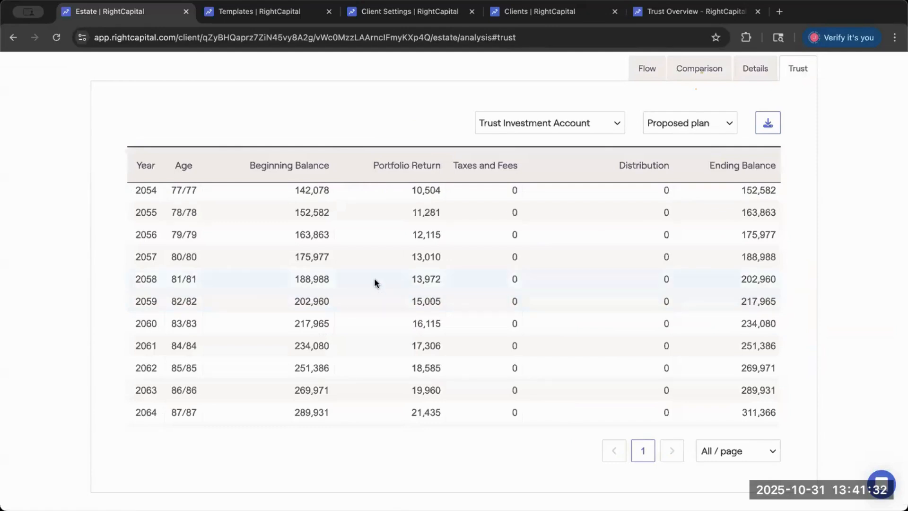
{"action": "scroll", "coordinate": [375, 282], "scroll_direction": "down", "scroll_amount": 1}
{"action": "scroll", "coordinate": [375, 283], "scroll_direction": "down", "scroll_amount": 2}
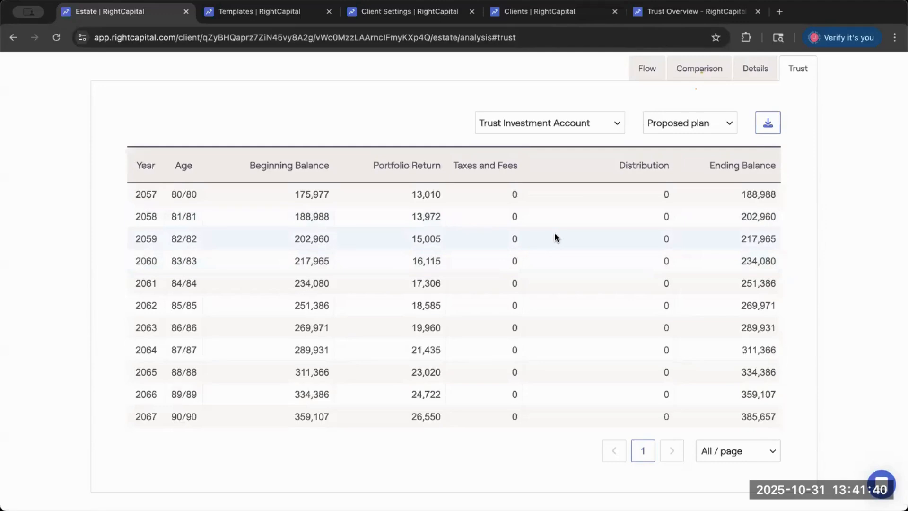
{"action": "scroll", "coordinate": [555, 235], "scroll_direction": "up", "scroll_amount": 5}
{"action": "scroll", "coordinate": [555, 234], "scroll_direction": "up", "scroll_amount": 10}
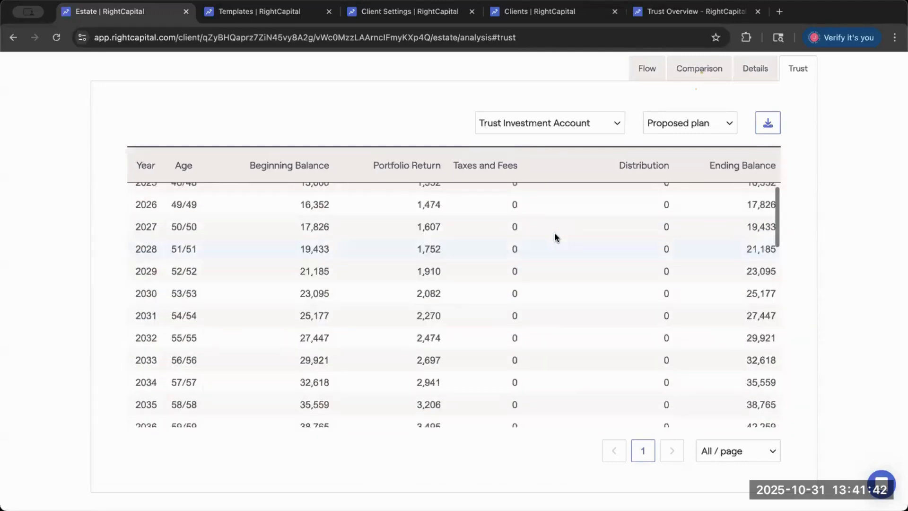
- Open the estate flow chart for the proposed plan and view the totals passing to heirs and charity
{"action": "left_click", "coordinate": [647, 212]}
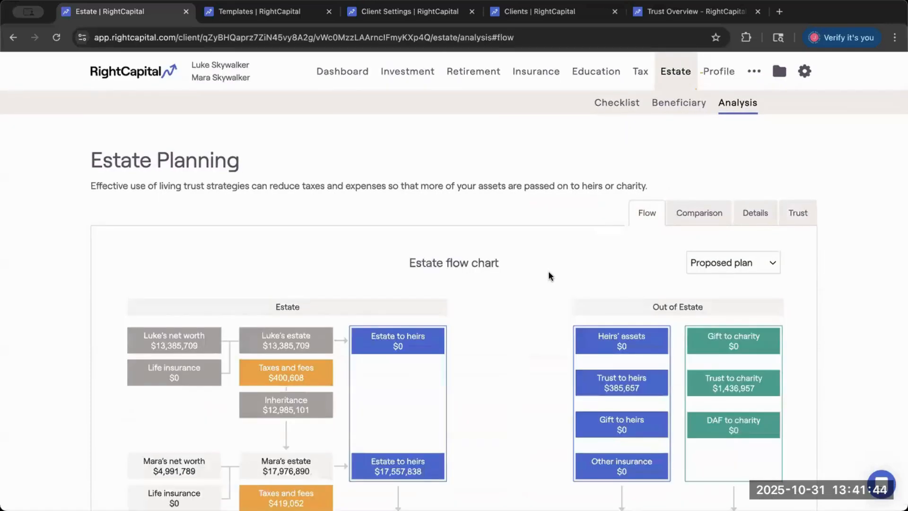
{"action": "scroll", "coordinate": [549, 276], "scroll_direction": "down", "scroll_amount": 2}
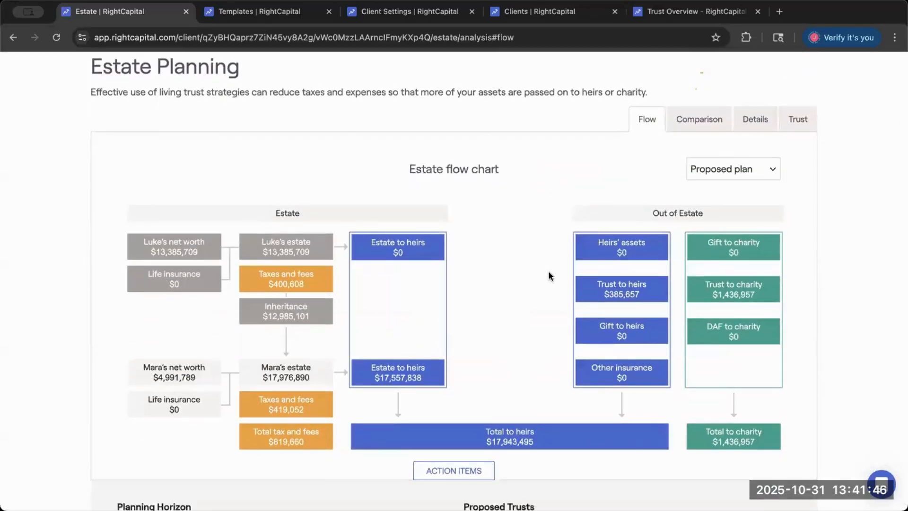
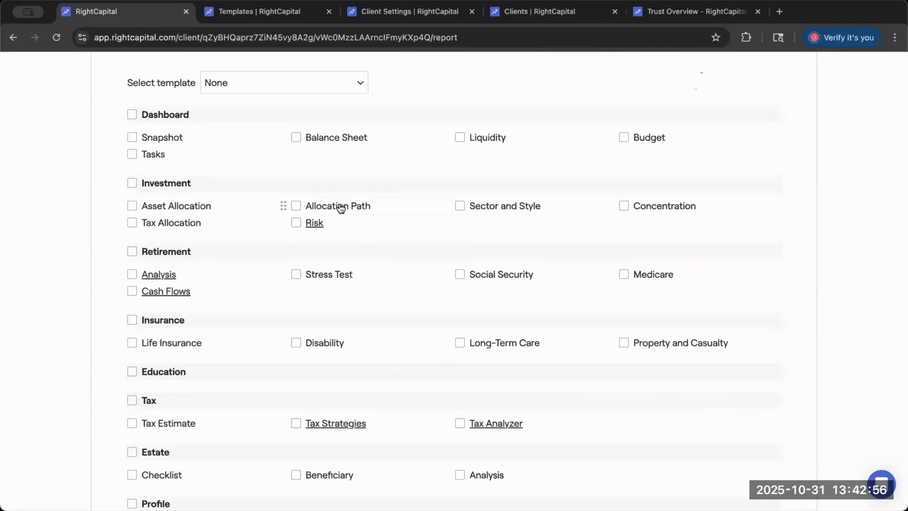
- Include the whole Estate section (Checklist, Beneficiary and Analysis) in the client report and download the selected pages
{"action": "scroll", "coordinate": [341, 208], "scroll_direction": "down", "scroll_amount": 5}
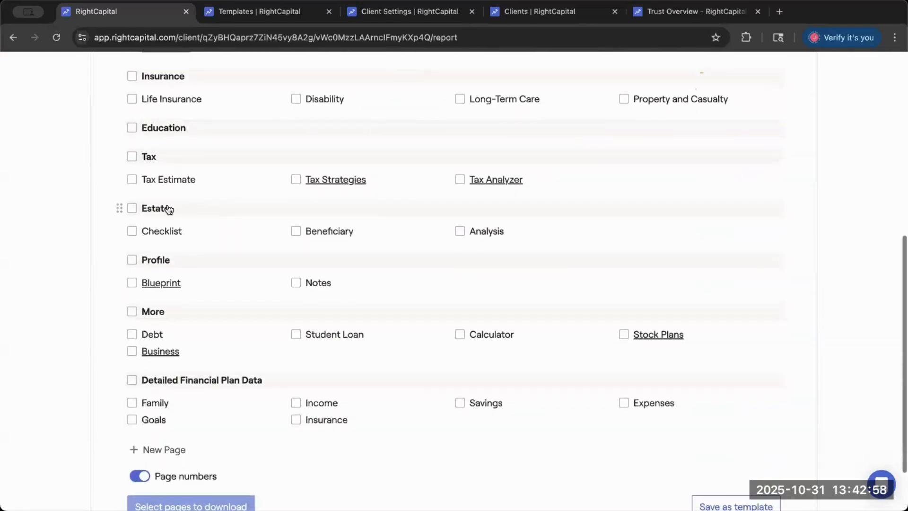
{"action": "left_click", "coordinate": [132, 209]}
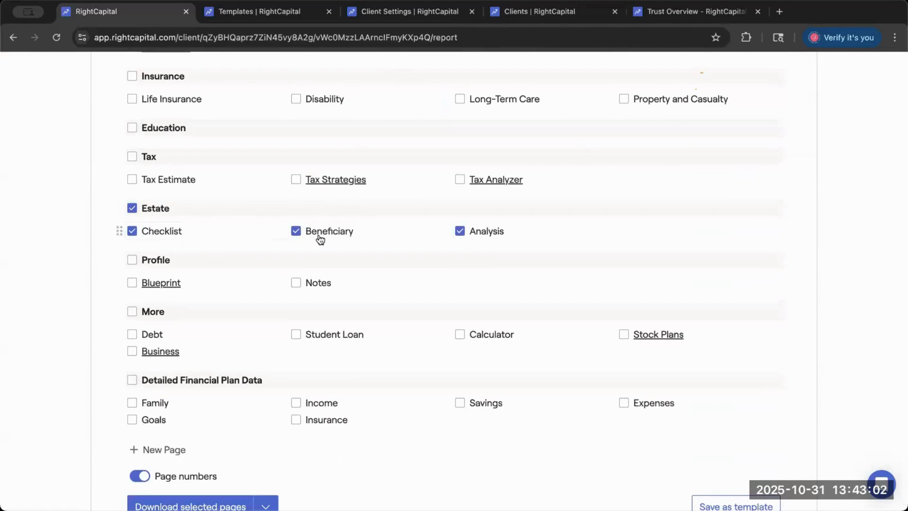
{"action": "scroll", "coordinate": [251, 400], "scroll_direction": "down", "scroll_amount": 2}
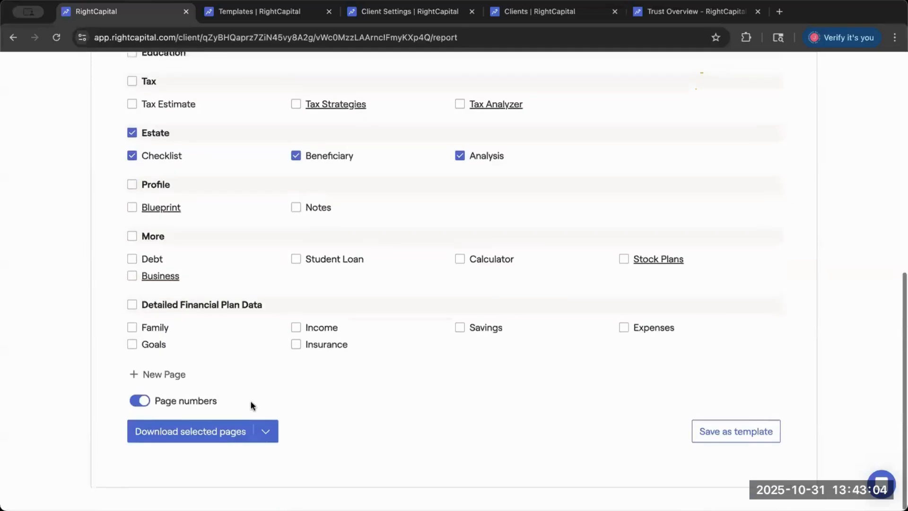
{"action": "left_click", "coordinate": [208, 436]}
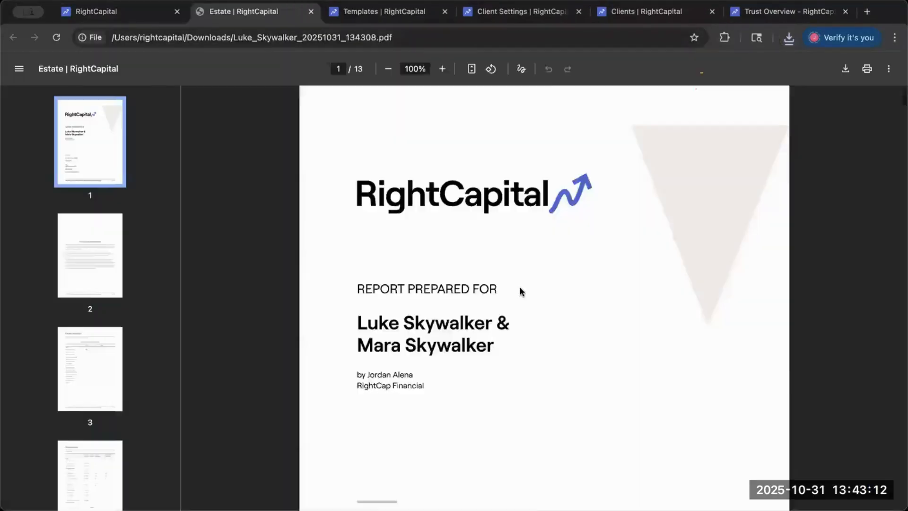
- Go to the Estate Checklist page of the downloaded PDF report and review its checklist tasks for both spouses
{"action": "scroll", "coordinate": [519, 288], "scroll_direction": "down", "scroll_amount": 20}
{"action": "scroll", "coordinate": [520, 290], "scroll_direction": "down", "scroll_amount": 3}
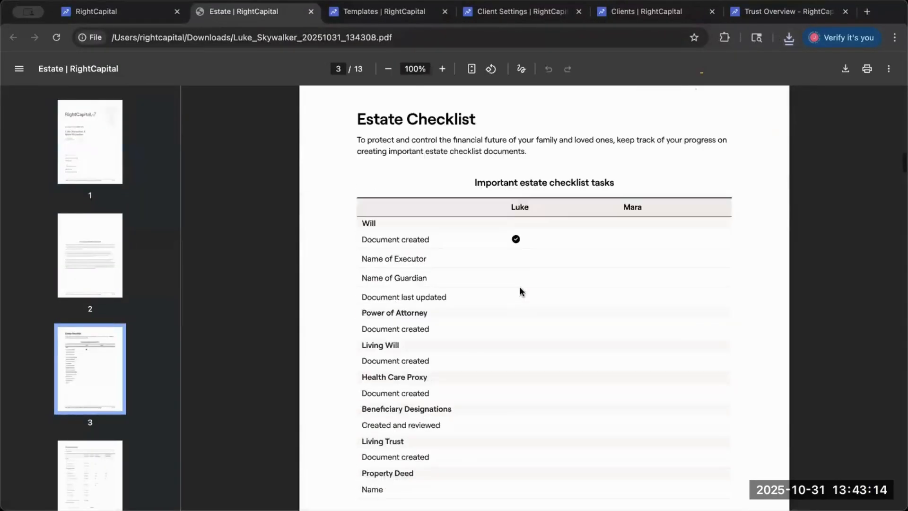
{"action": "scroll", "coordinate": [521, 291], "scroll_direction": "down", "scroll_amount": 1}
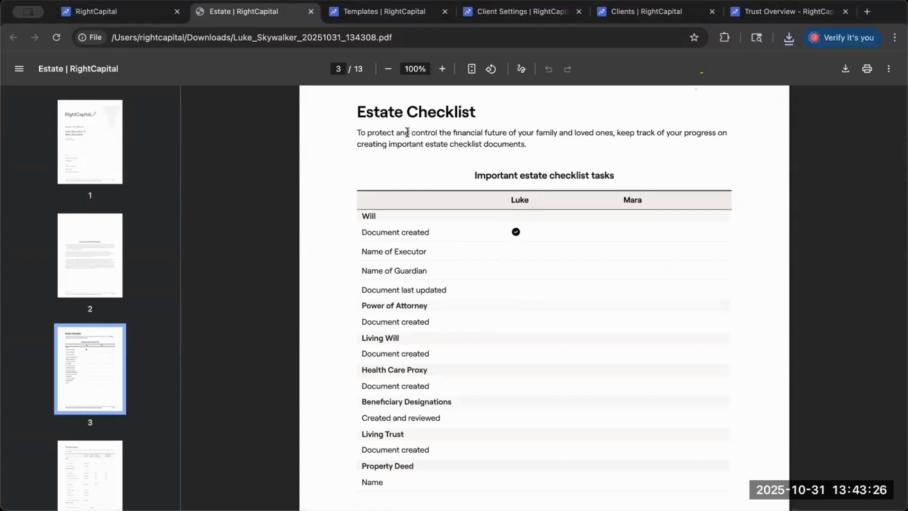
{"action": "scroll", "coordinate": [514, 231], "scroll_direction": "down", "scroll_amount": 1}
{"action": "scroll", "coordinate": [513, 232], "scroll_direction": "down", "scroll_amount": 1}
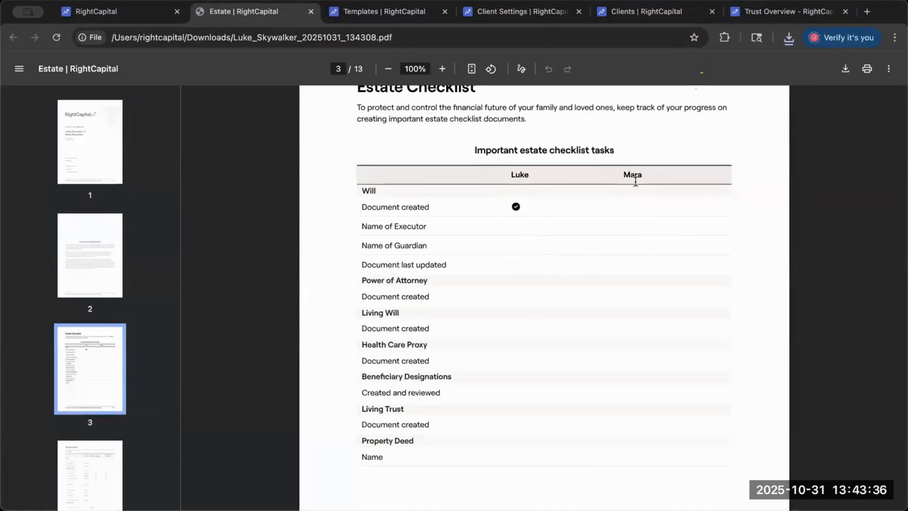
{"action": "scroll", "coordinate": [489, 257], "scroll_direction": "up", "scroll_amount": 3}
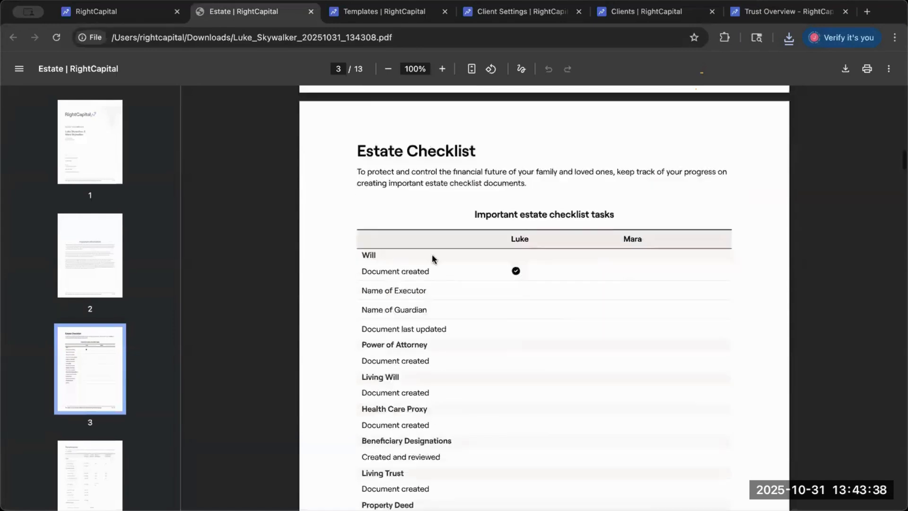
- Open the live Estate Checklist in the client plan and view its items from Will through Property Deed
{"action": "left_click", "coordinate": [144, 18]}
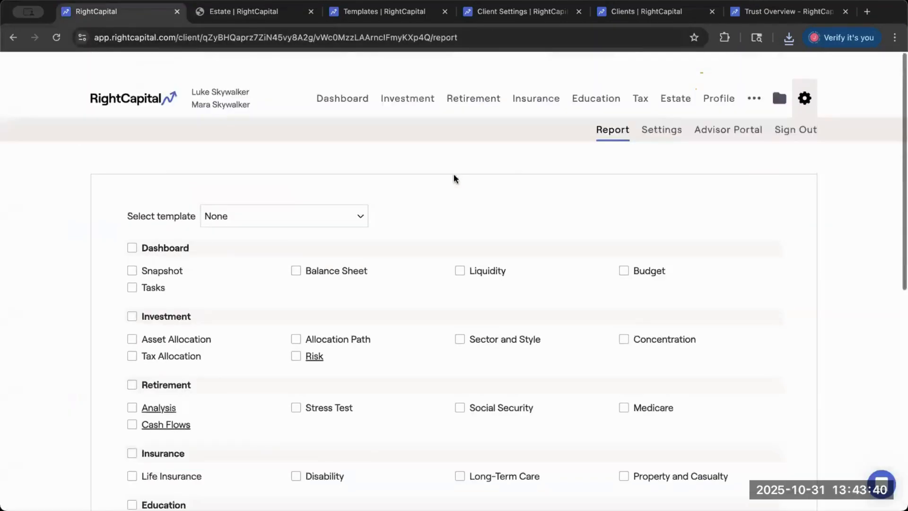
{"action": "left_click", "coordinate": [706, 76]}
{"action": "left_click", "coordinate": [676, 75]}
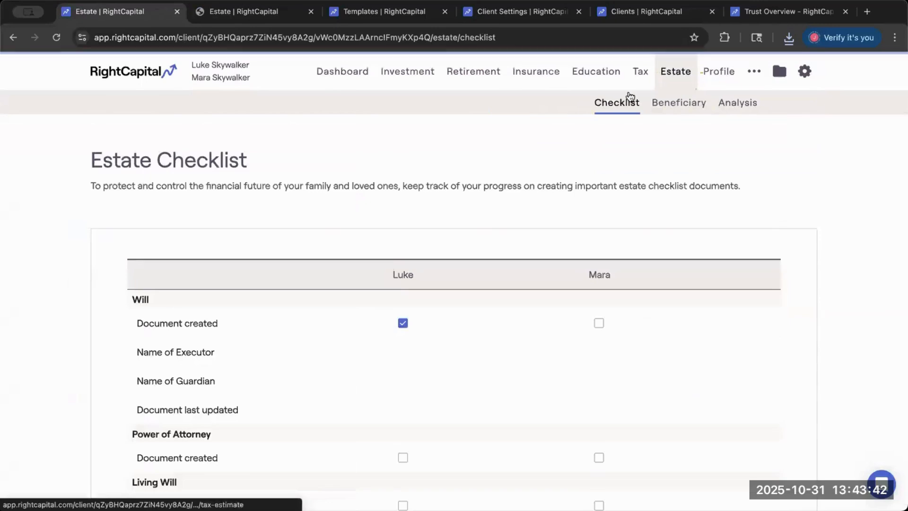
{"action": "scroll", "coordinate": [498, 271], "scroll_direction": "down", "scroll_amount": 2}
{"action": "scroll", "coordinate": [498, 271], "scroll_direction": "down", "scroll_amount": 3}
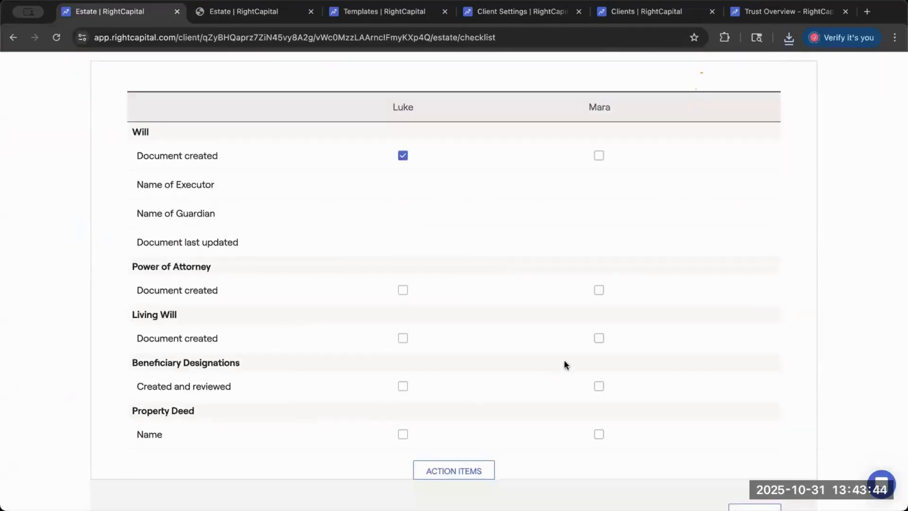
- Return to the downloaded report and move from the Estate Checklist page to the Beneficiaries page
{"action": "left_click", "coordinate": [245, 19]}
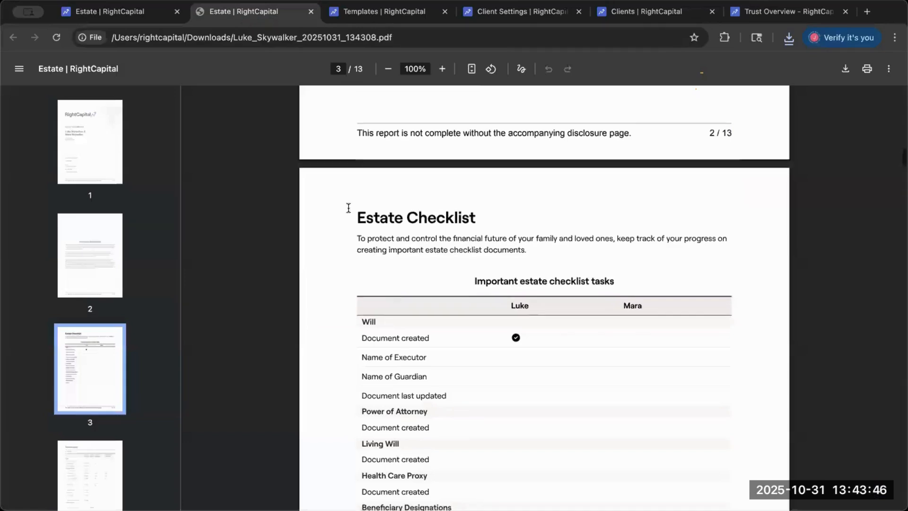
{"action": "scroll", "coordinate": [348, 208], "scroll_direction": "down", "scroll_amount": 3}
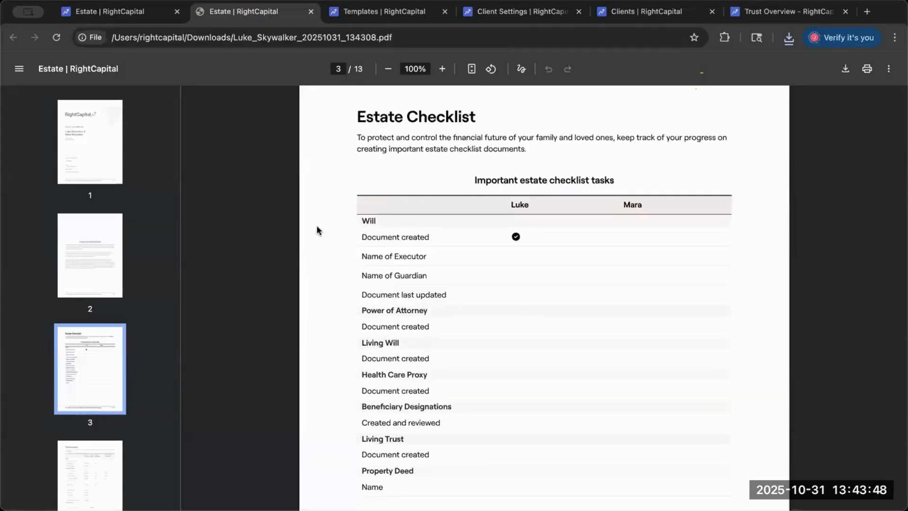
{"action": "scroll", "coordinate": [83, 362], "scroll_direction": "down", "scroll_amount": 3}
{"action": "left_click", "coordinate": [98, 349]}
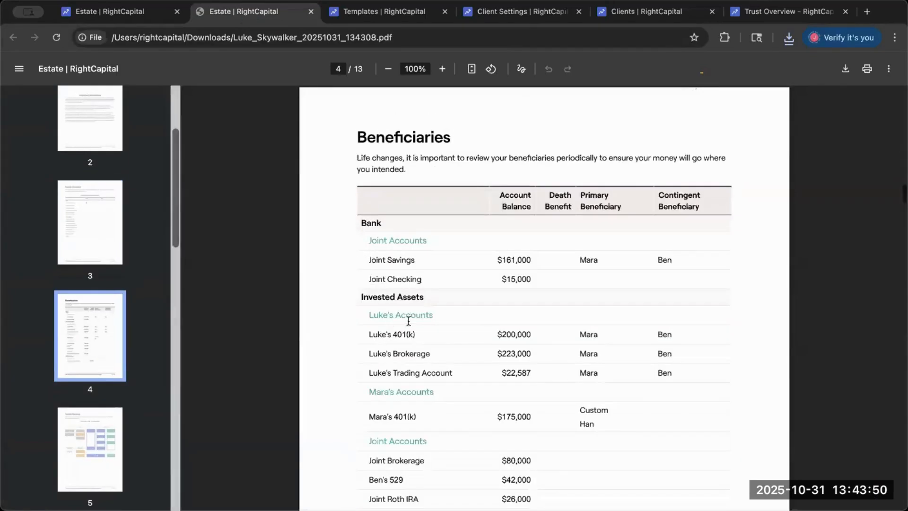
{"action": "scroll", "coordinate": [478, 327], "scroll_direction": "down", "scroll_amount": 2}
{"action": "scroll", "coordinate": [478, 326], "scroll_direction": "up", "scroll_amount": 2}
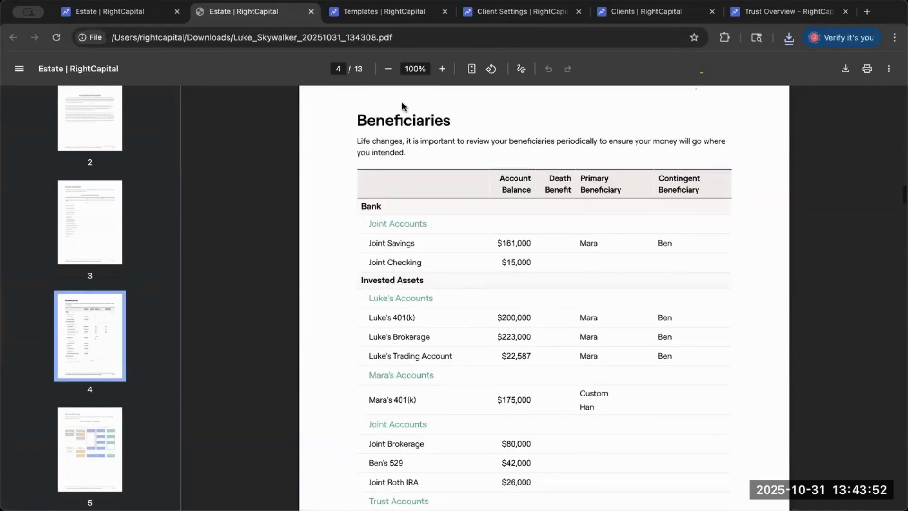
- View the live Beneficiary page in the client plan for comparison, and return to the PDF report
{"action": "left_click", "coordinate": [146, 18]}
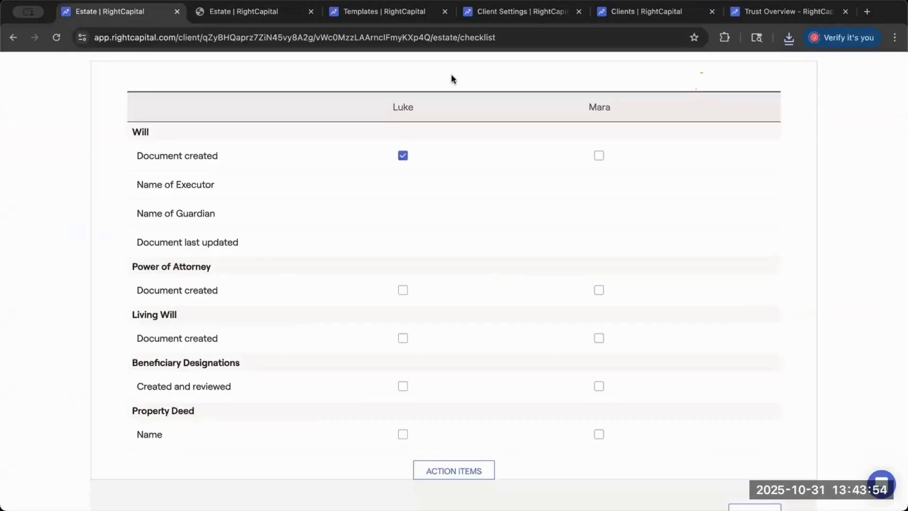
{"action": "scroll", "coordinate": [569, 147], "scroll_direction": "up", "scroll_amount": 4}
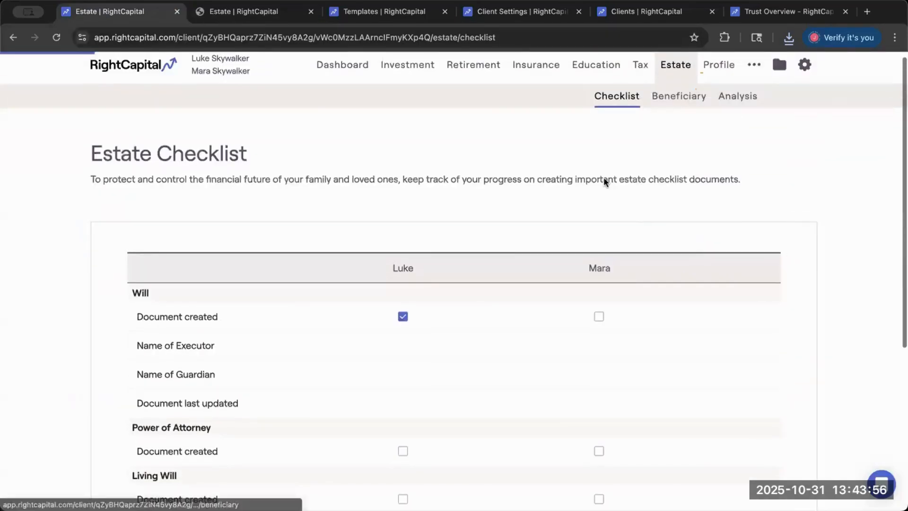
{"action": "scroll", "coordinate": [604, 178], "scroll_direction": "down", "scroll_amount": 3}
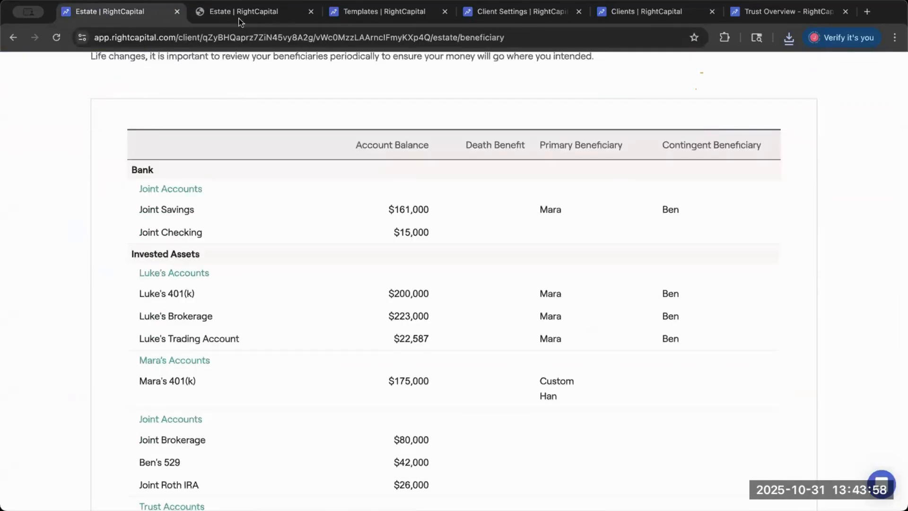
{"action": "left_click", "coordinate": [242, 13]}
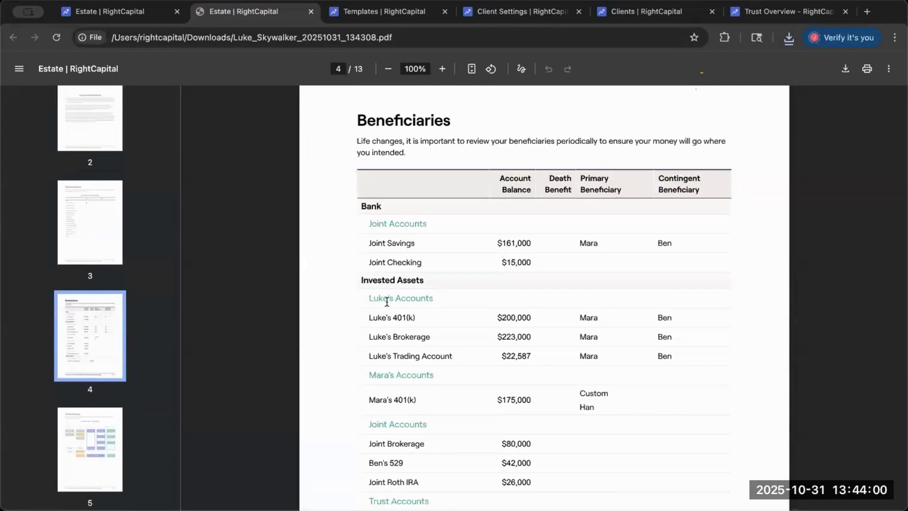
- Review the report's Beneficiaries table down to Life Insurance and go back to the Estate Checklist page
{"action": "scroll", "coordinate": [386, 302], "scroll_direction": "down", "scroll_amount": 3}
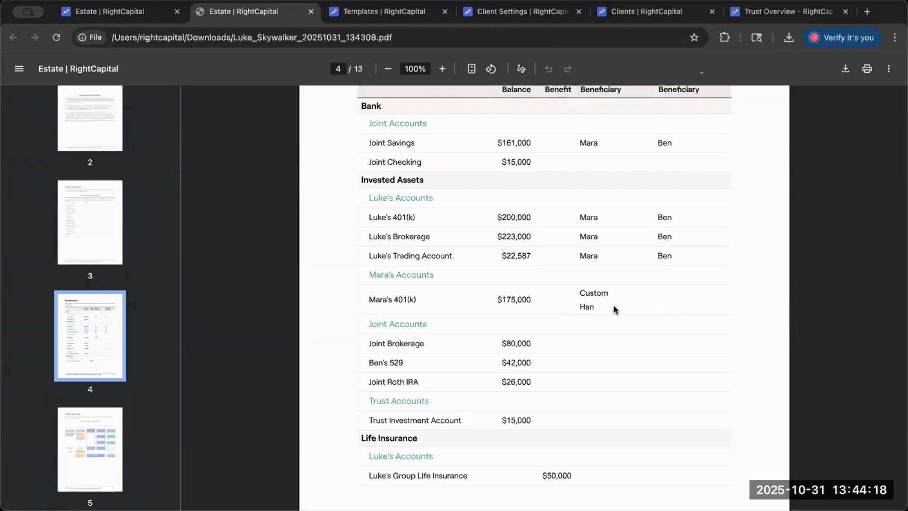
{"action": "scroll", "coordinate": [620, 297], "scroll_direction": "up", "scroll_amount": 5}
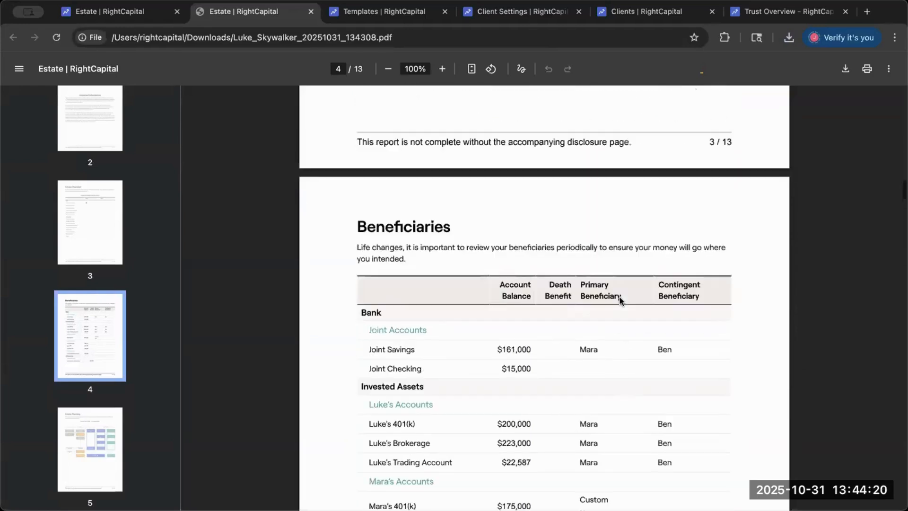
{"action": "scroll", "coordinate": [619, 297], "scroll_direction": "up", "scroll_amount": 10}
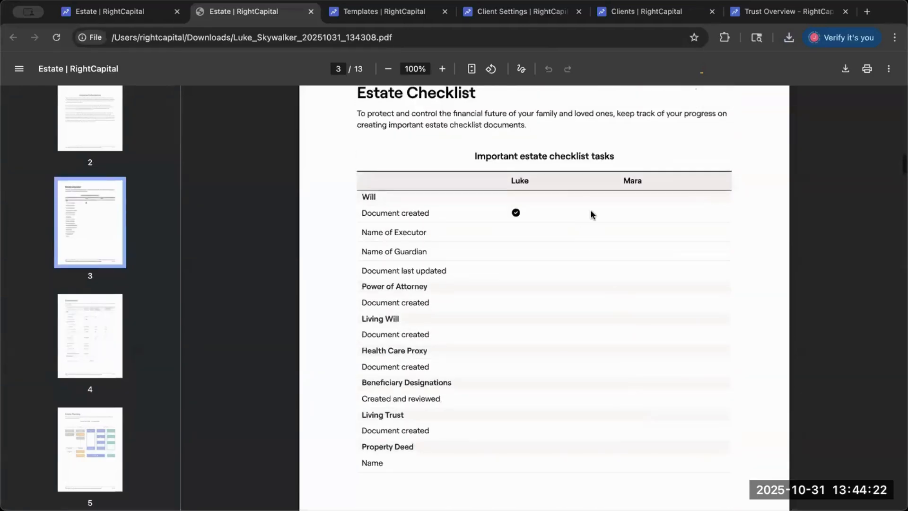
{"action": "scroll", "coordinate": [590, 214], "scroll_direction": "up", "scroll_amount": 1}
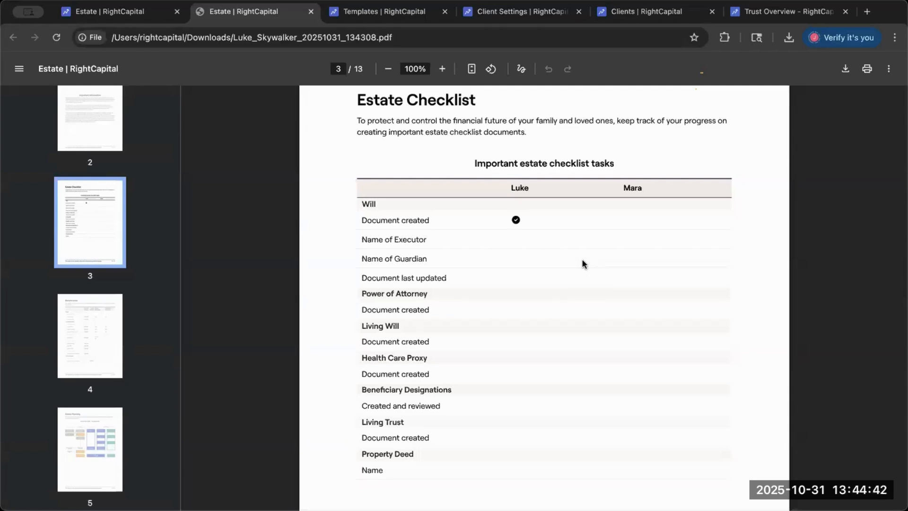
- Return to the report's Beneficiaries page and examine the primary and contingent beneficiaries for each account
{"action": "scroll", "coordinate": [582, 260], "scroll_direction": "down", "scroll_amount": 12}
{"action": "scroll", "coordinate": [582, 260], "scroll_direction": "down", "scroll_amount": 2}
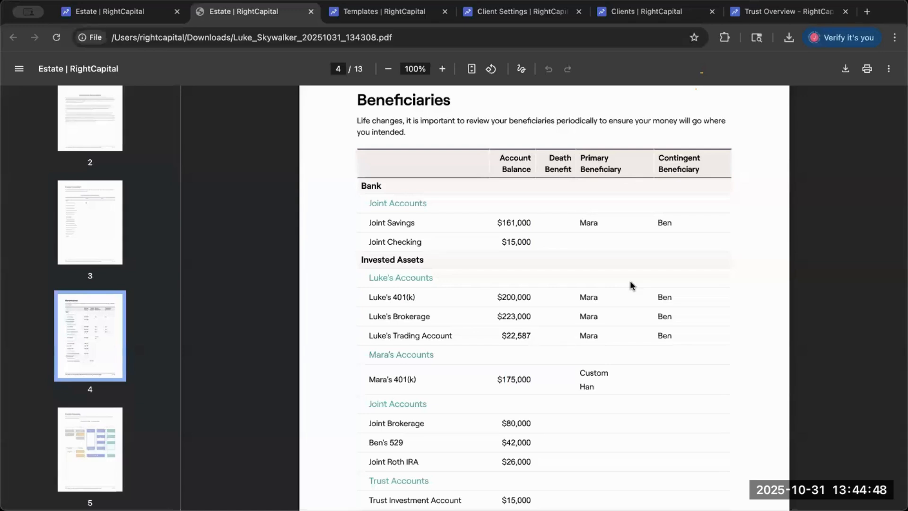
{"action": "scroll", "coordinate": [631, 285], "scroll_direction": "down", "scroll_amount": 3}
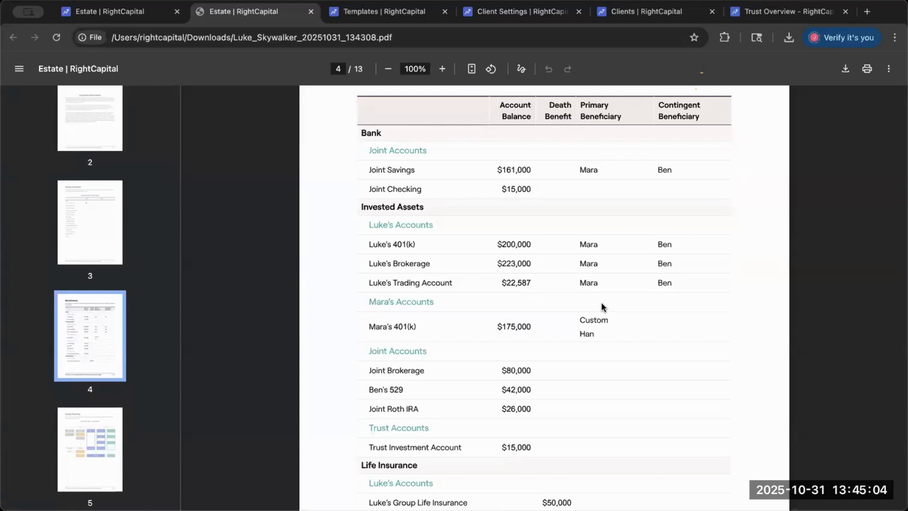
{"action": "scroll", "coordinate": [601, 303], "scroll_direction": "down", "scroll_amount": 2}
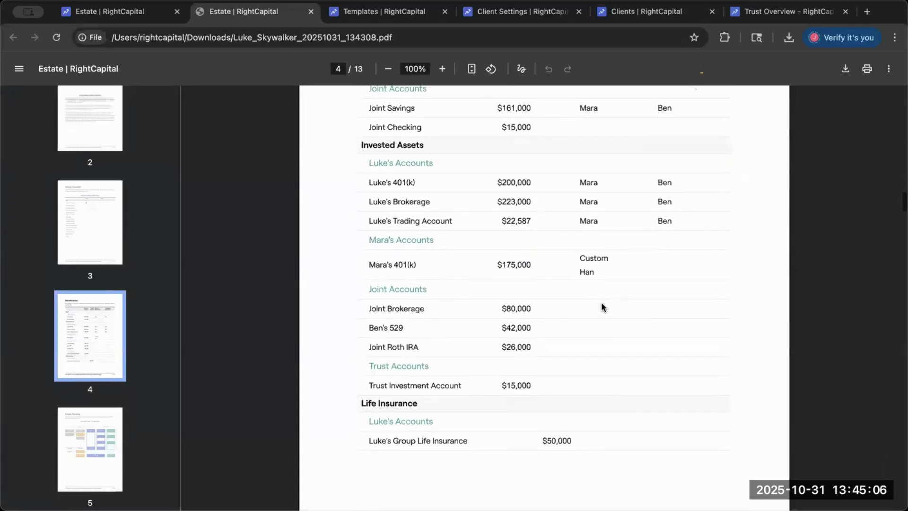
{"action": "scroll", "coordinate": [601, 303], "scroll_direction": "up", "scroll_amount": 1}
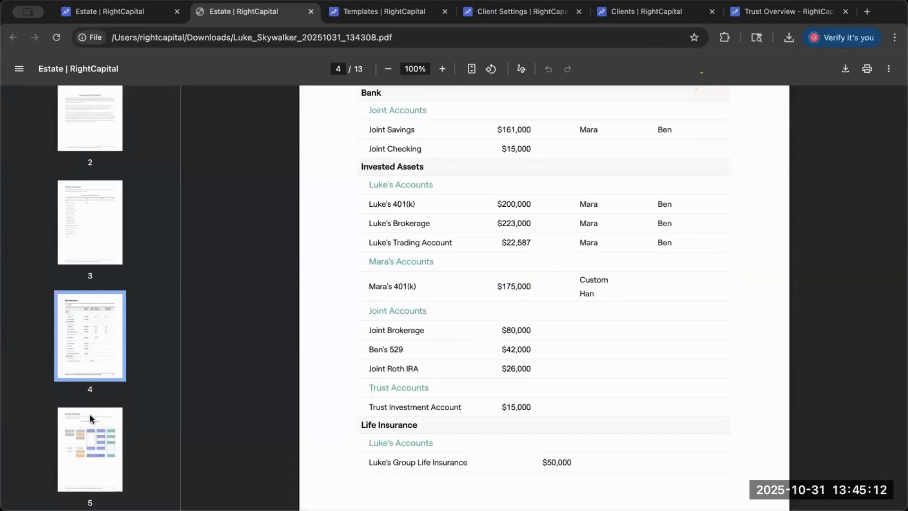
- Open page 5 of the report and view the Proposed Plan's estate flow chart
{"action": "scroll", "coordinate": [92, 370], "scroll_direction": "down", "scroll_amount": 5}
{"action": "left_click", "coordinate": [95, 292]}
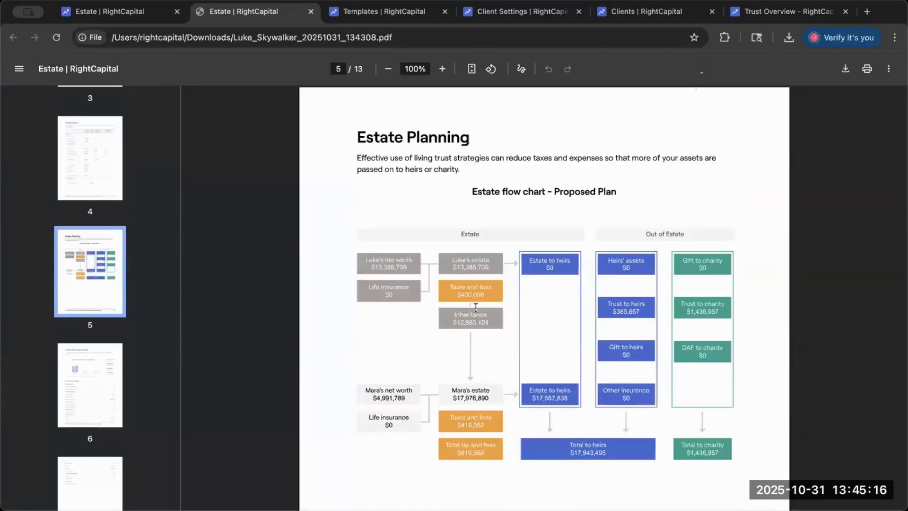
{"action": "scroll", "coordinate": [473, 377], "scroll_direction": "down", "scroll_amount": 3}
{"action": "scroll", "coordinate": [473, 377], "scroll_direction": "up", "scroll_amount": 2}
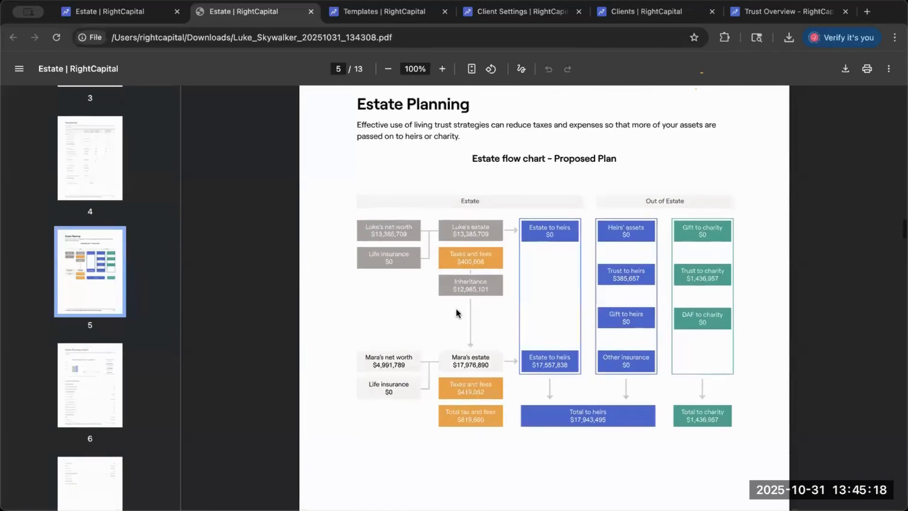
{"action": "scroll", "coordinate": [470, 175], "scroll_direction": "up", "scroll_amount": 1}
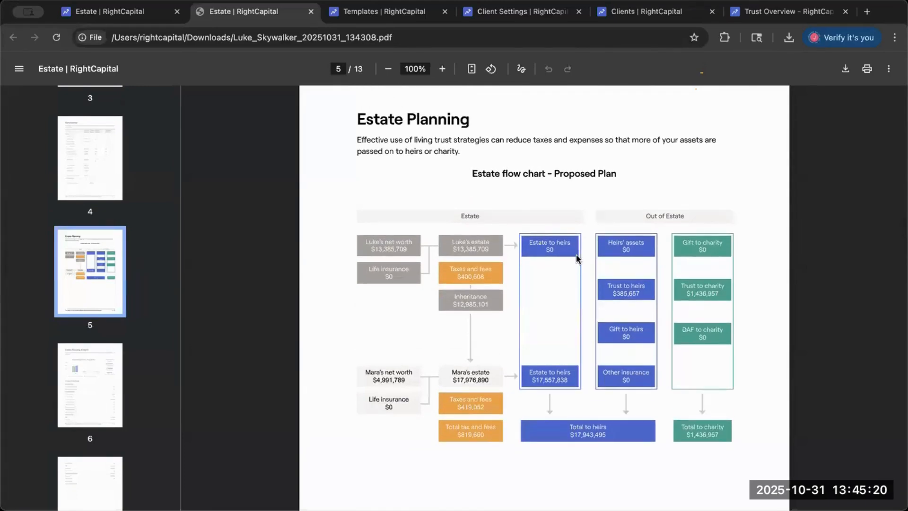
- Compare the report's flow chart with the live estate flow chart in the client plan, and return to the PDF
{"action": "left_click", "coordinate": [147, 12]}
{"action": "scroll", "coordinate": [518, 103], "scroll_direction": "up", "scroll_amount": 3}
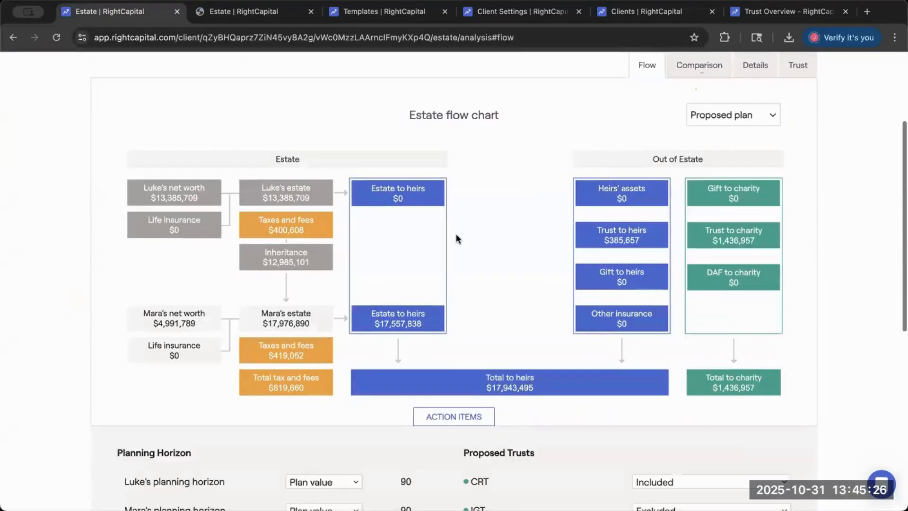
{"action": "left_click", "coordinate": [282, 14]}
{"action": "scroll", "coordinate": [500, 272], "scroll_direction": "down", "scroll_amount": 1}
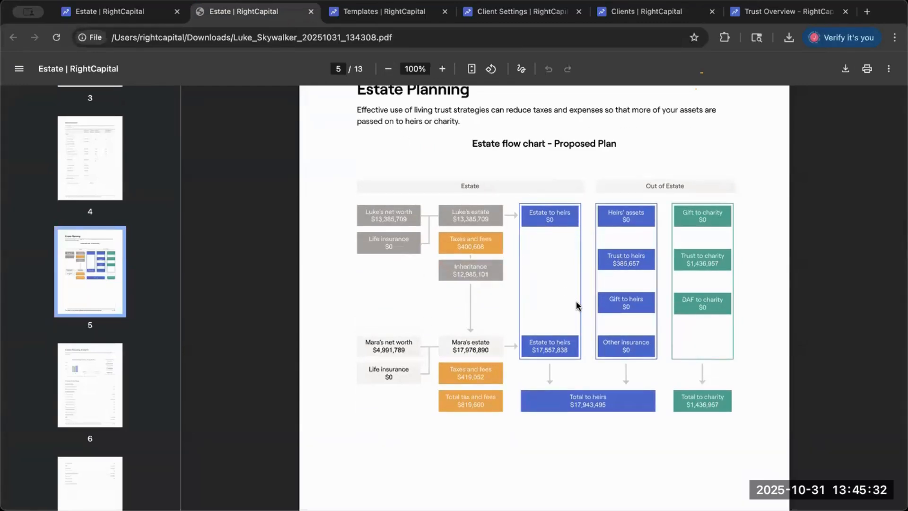
- Review the report's Estate Planning Analysis page, highlight its title briefly, and switch back to the live estate flow chart
{"action": "scroll", "coordinate": [576, 306], "scroll_direction": "down", "scroll_amount": 10}
{"action": "scroll", "coordinate": [576, 305], "scroll_direction": "down", "scroll_amount": 3}
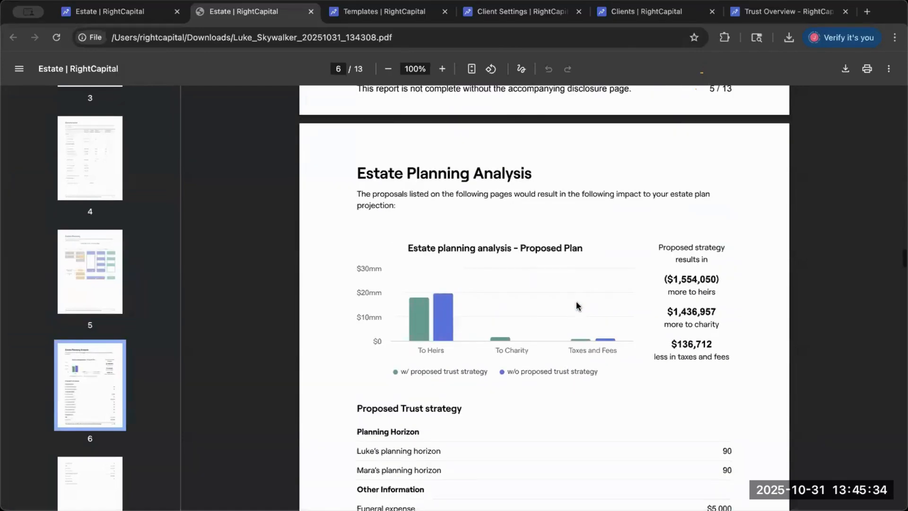
{"action": "scroll", "coordinate": [559, 270], "scroll_direction": "down", "scroll_amount": 1}
{"action": "scroll", "coordinate": [558, 269], "scroll_direction": "up", "scroll_amount": 1}
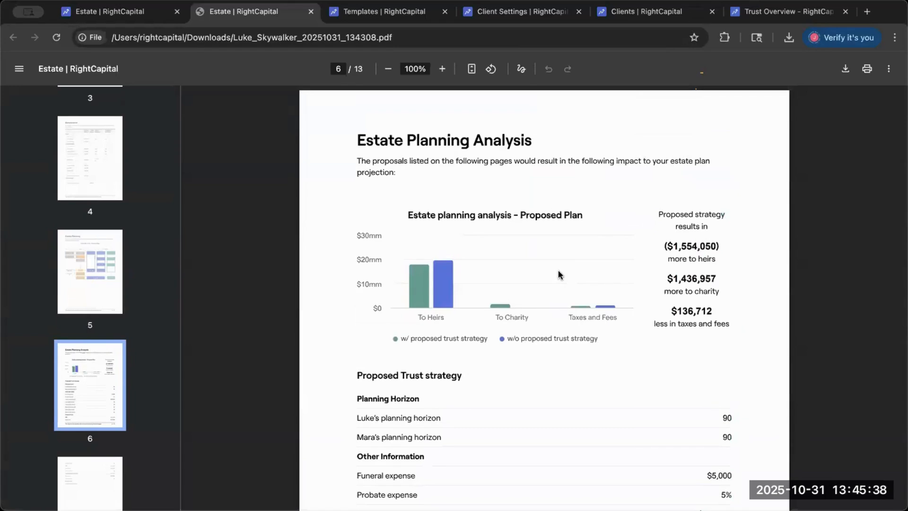
{"action": "left_click_drag", "start_coordinate": [359, 140], "coordinate": [557, 148]}
{"action": "left_click", "coordinate": [427, 203]}
{"action": "left_click", "coordinate": [110, 12]}
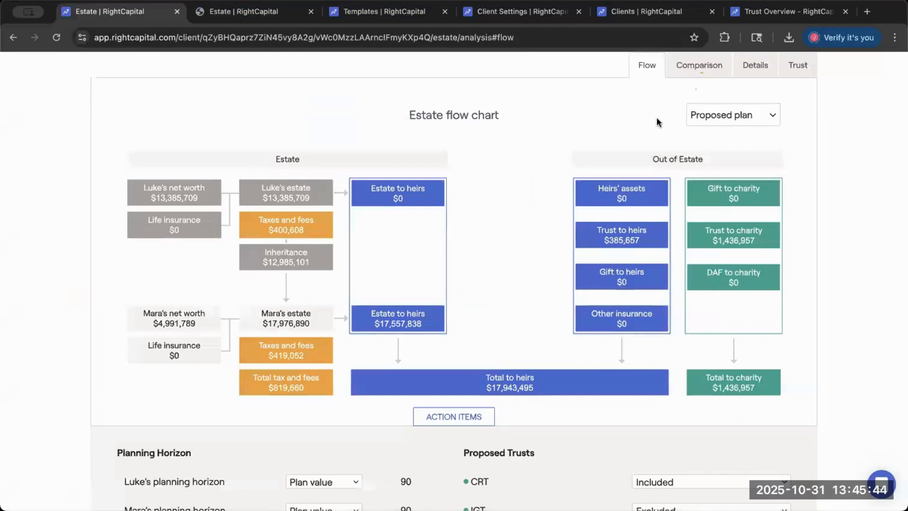
- Open the live Estate planning comparison for the proposed plan and return to the report's Estate Planning Analysis page
{"action": "left_click", "coordinate": [702, 66]}
{"action": "scroll", "coordinate": [456, 237], "scroll_direction": "up", "scroll_amount": 1}
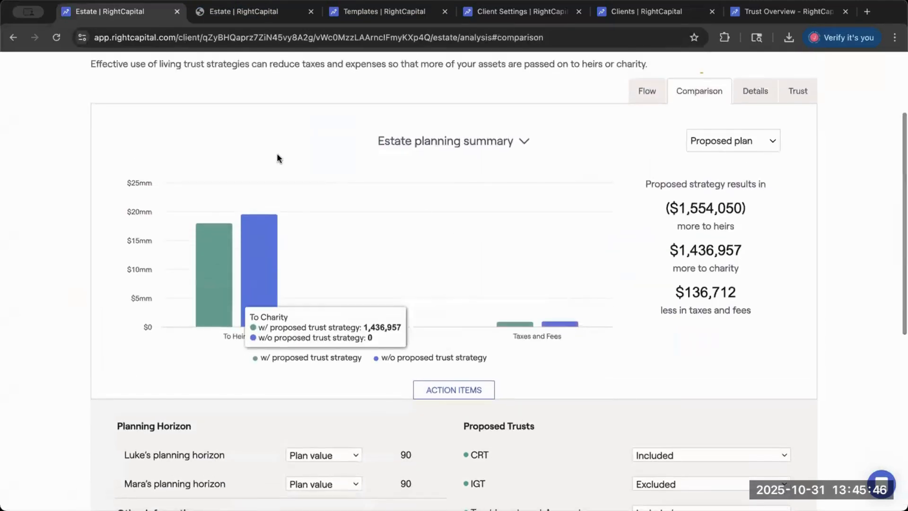
{"action": "left_click", "coordinate": [265, 7]}
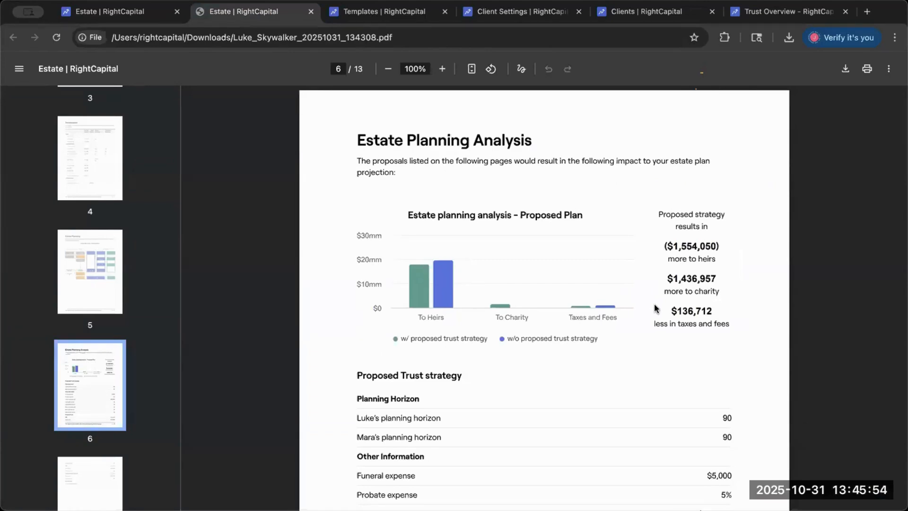
- Compare the report's Proposed Trust strategy list with the action items on the live comparison page, and return to the PDF
{"action": "scroll", "coordinate": [654, 308], "scroll_direction": "down", "scroll_amount": 4}
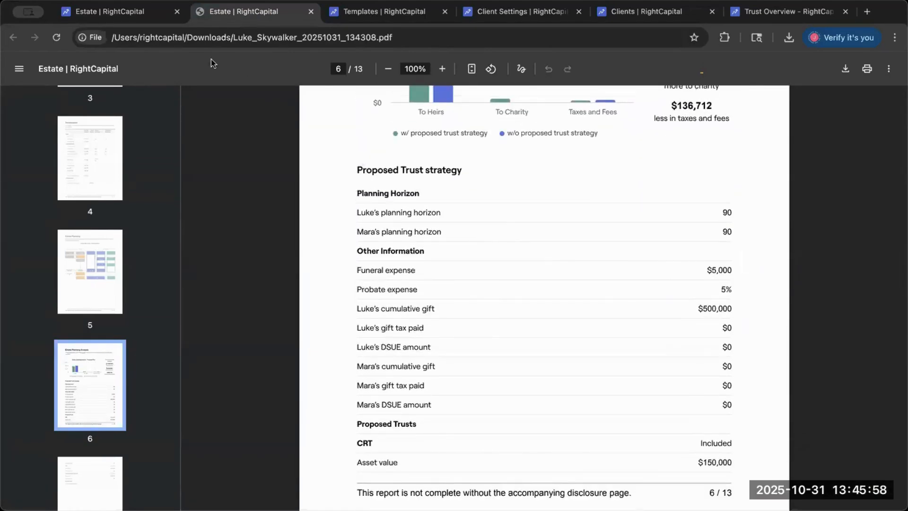
{"action": "left_click", "coordinate": [132, 14]}
{"action": "scroll", "coordinate": [349, 299], "scroll_direction": "down", "scroll_amount": 7}
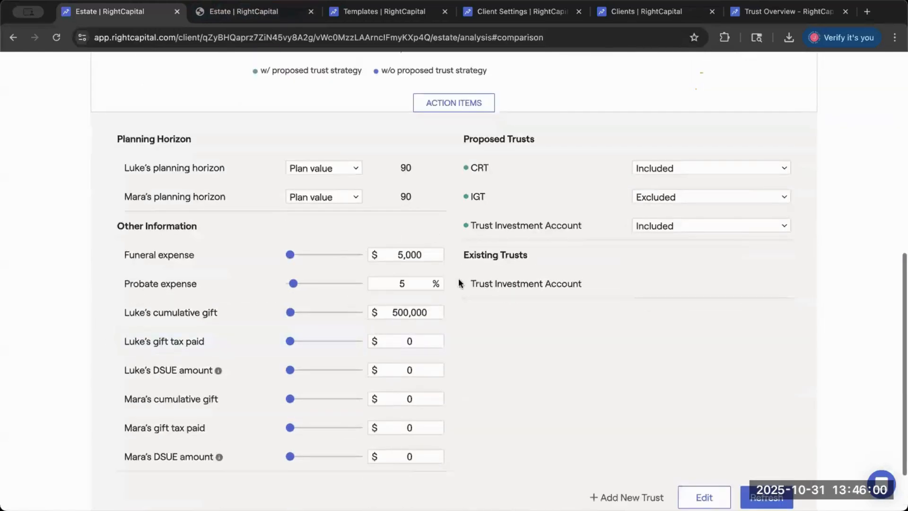
{"action": "left_click", "coordinate": [282, 14]}
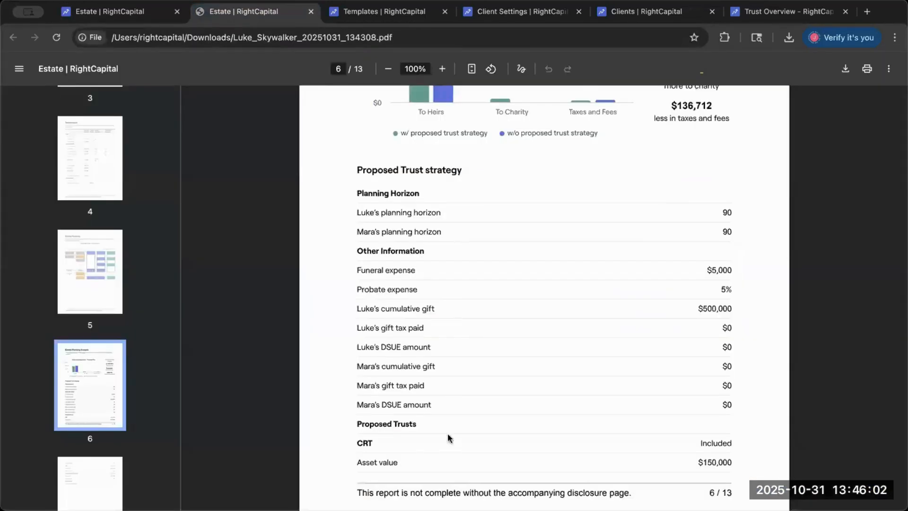
- Review the Proposed Trust strategy list across pages 6 and 7 and highlight the first client's cumulative gift, gift tax paid and DSUE amount rows
{"action": "scroll", "coordinate": [447, 447], "scroll_direction": "down", "scroll_amount": 8}
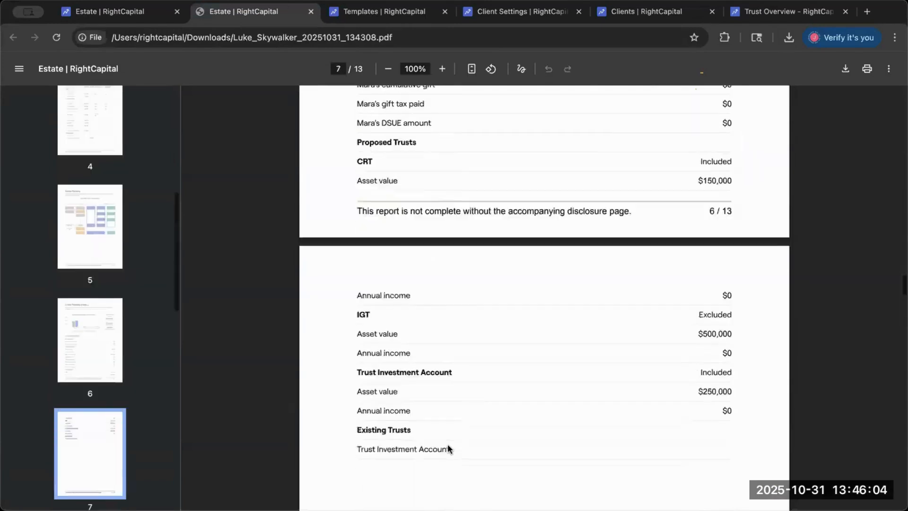
{"action": "scroll", "coordinate": [445, 405], "scroll_direction": "up", "scroll_amount": 9}
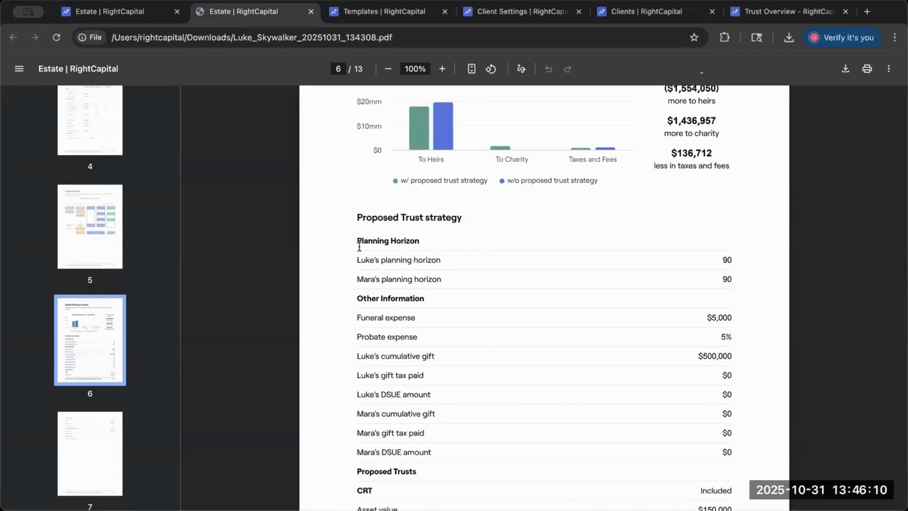
{"action": "scroll", "coordinate": [372, 310], "scroll_direction": "down", "scroll_amount": 1}
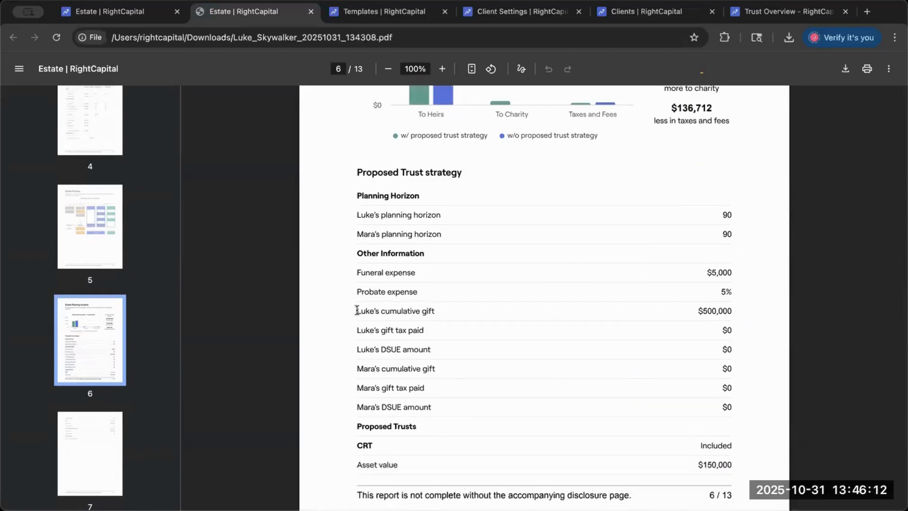
{"action": "left_click_drag", "start_coordinate": [358, 311], "coordinate": [451, 317]}
{"action": "left_click_drag", "start_coordinate": [359, 327], "coordinate": [454, 330]}
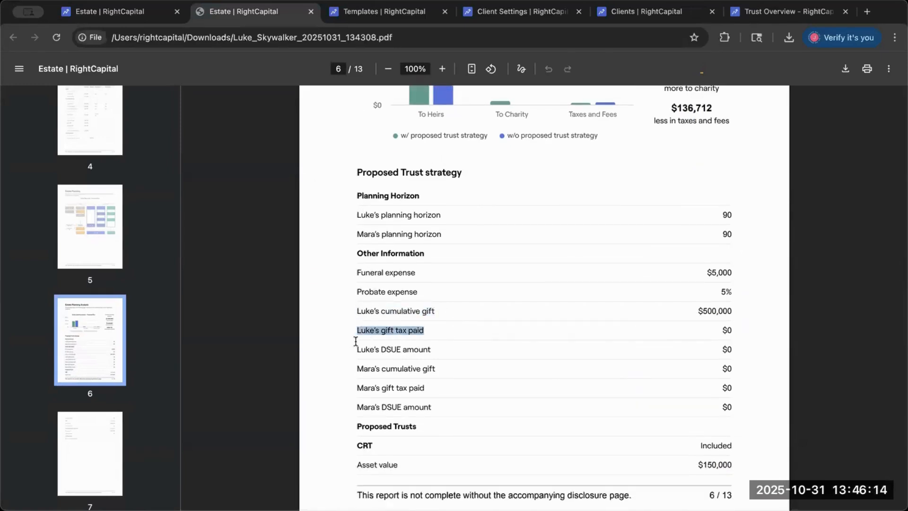
{"action": "left_click_drag", "start_coordinate": [357, 349], "coordinate": [470, 345]}
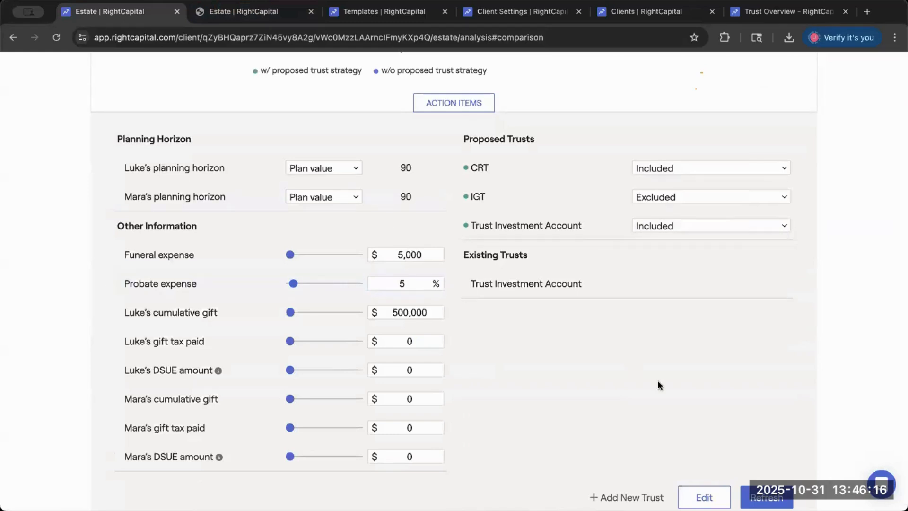
- Remove both spouses' cumulative gift, gift tax paid and DSUE amount entries from the live estate page's action items
{"action": "left_click", "coordinate": [699, 495]}
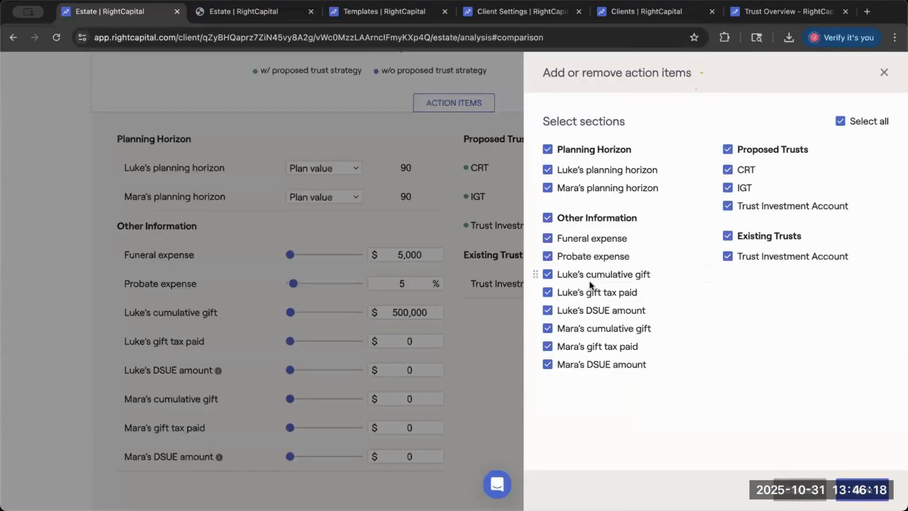
{"action": "left_click", "coordinate": [588, 278]}
{"action": "left_click", "coordinate": [586, 294]}
{"action": "left_click", "coordinate": [583, 311]}
{"action": "left_click", "coordinate": [582, 329]}
{"action": "left_click", "coordinate": [581, 348]}
{"action": "left_click", "coordinate": [581, 365]}
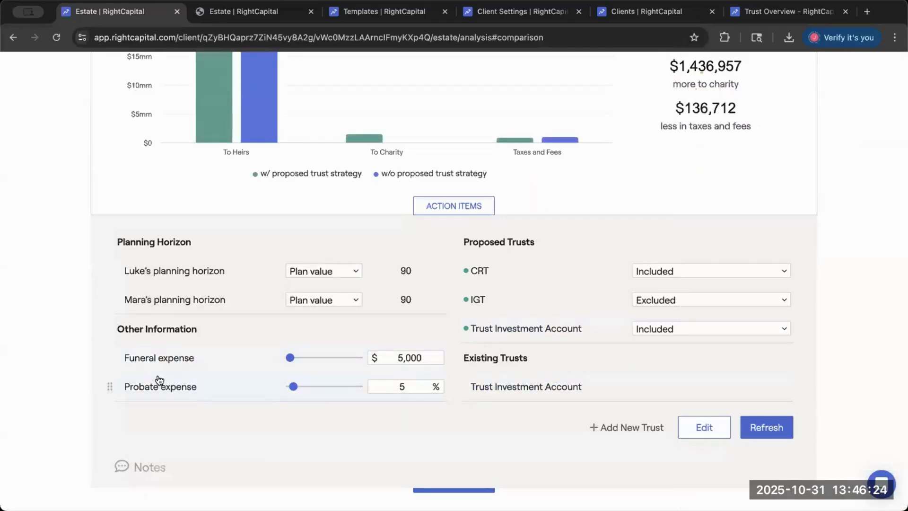
- Generate a new PDF report with the Estate Checklist, Beneficiary and Analysis pages and page numbers
{"action": "scroll", "coordinate": [338, 272], "scroll_direction": "up", "scroll_amount": 7}
{"action": "mouse_move", "coordinate": [804, 72]}
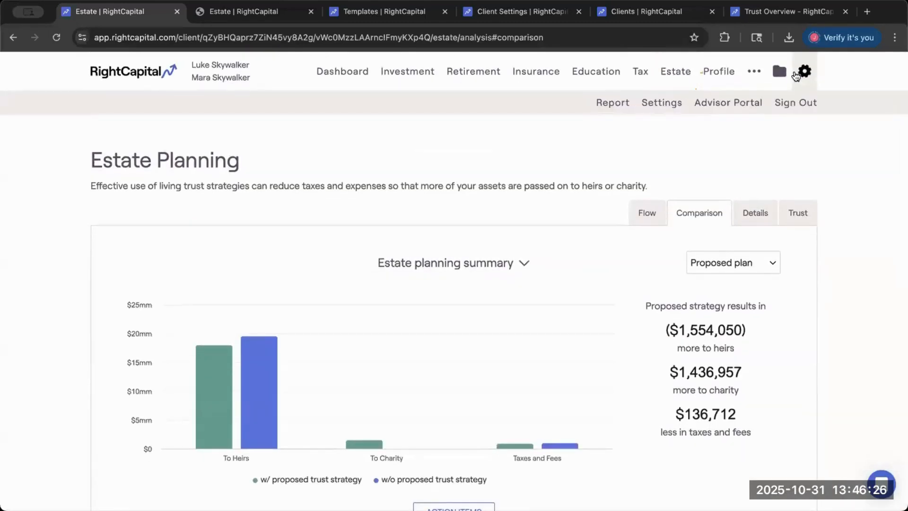
{"action": "left_click", "coordinate": [612, 103]}
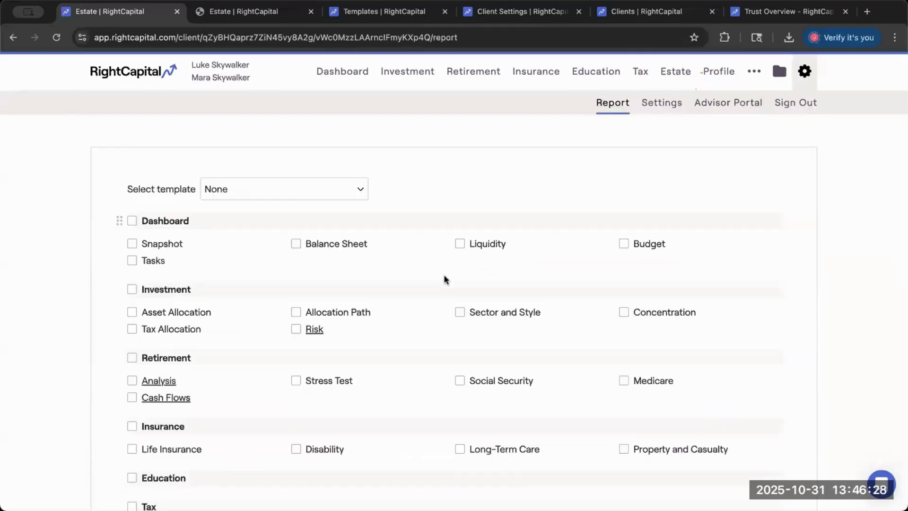
{"action": "scroll", "coordinate": [394, 270], "scroll_direction": "down", "scroll_amount": 4}
{"action": "scroll", "coordinate": [237, 361], "scroll_direction": "down", "scroll_amount": 1}
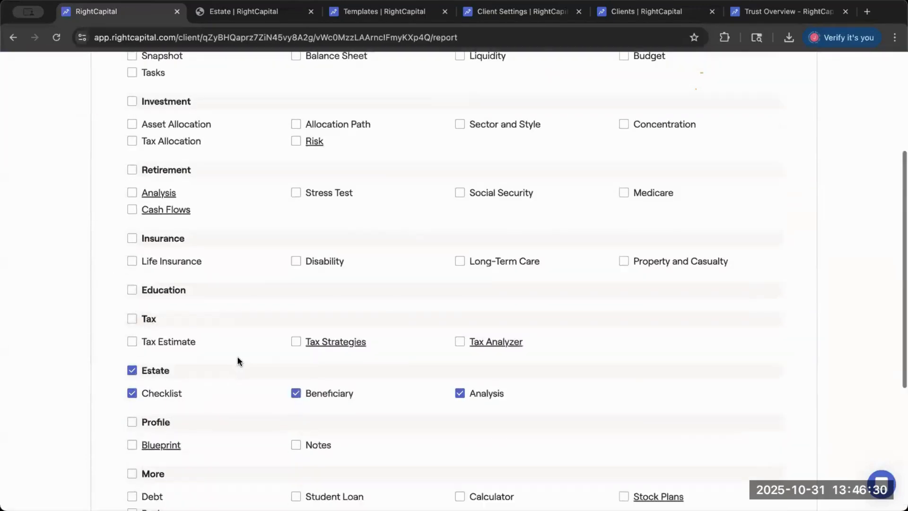
{"action": "scroll", "coordinate": [663, 381], "scroll_direction": "down", "scroll_amount": 5}
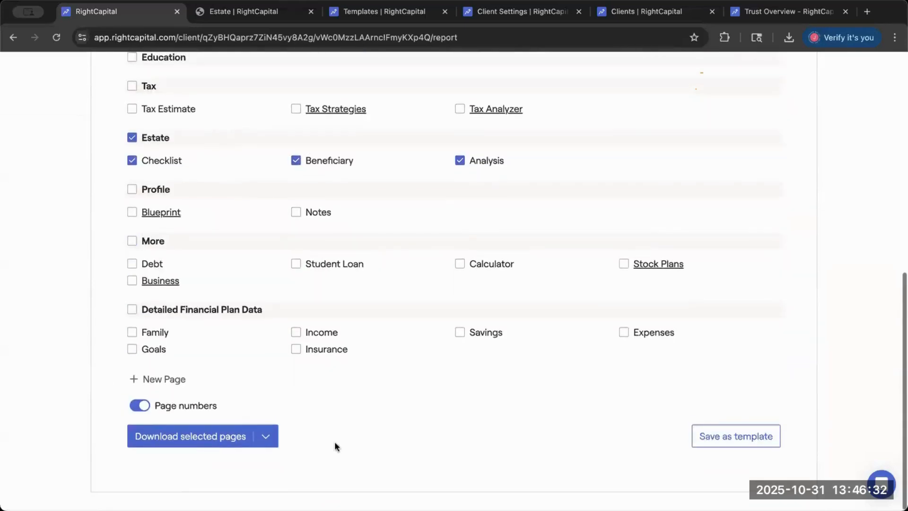
{"action": "left_click", "coordinate": [194, 432]}
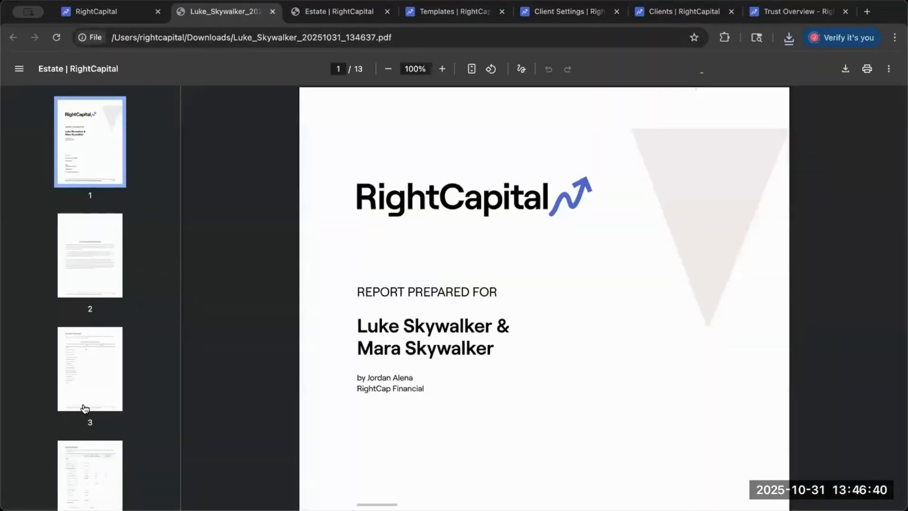
- Open page 6 of the new report and examine the shortened Proposed Trust strategy list through to page 7
{"action": "scroll", "coordinate": [83, 416], "scroll_direction": "down", "scroll_amount": 3}
{"action": "left_click", "coordinate": [83, 439]}
{"action": "scroll", "coordinate": [95, 365], "scroll_direction": "down", "scroll_amount": 2}
{"action": "left_click", "coordinate": [95, 364]}
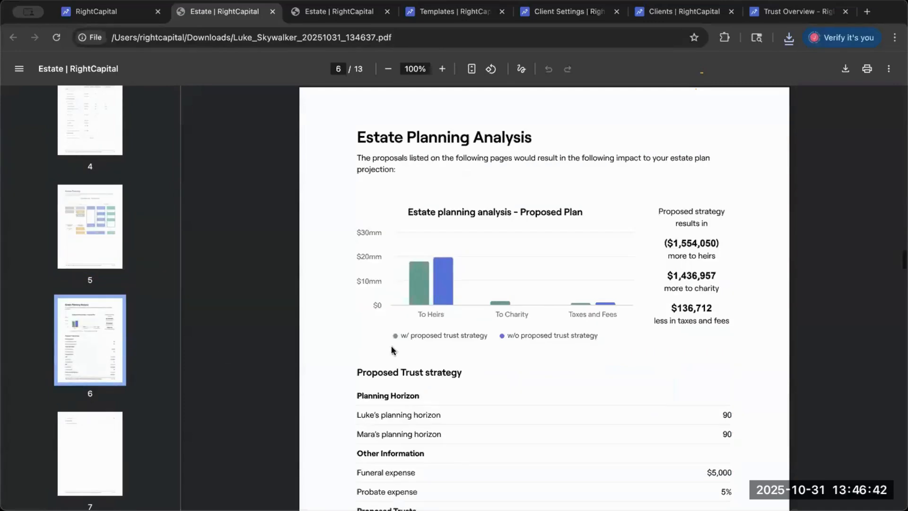
{"action": "scroll", "coordinate": [400, 350], "scroll_direction": "down", "scroll_amount": 2}
{"action": "scroll", "coordinate": [400, 350], "scroll_direction": "down", "scroll_amount": 4}
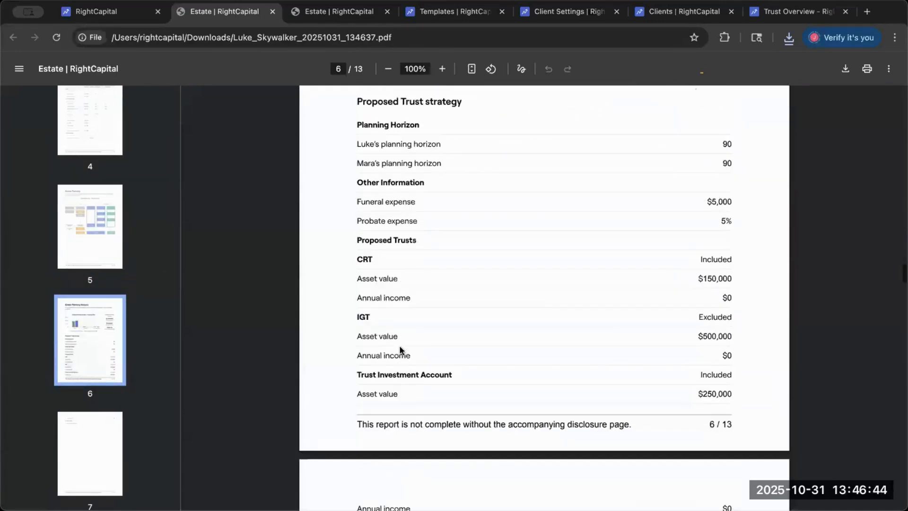
{"action": "scroll", "coordinate": [400, 350], "scroll_direction": "down", "scroll_amount": 5}
{"action": "left_click_drag", "start_coordinate": [355, 255], "coordinate": [463, 274]}
{"action": "left_click", "coordinate": [465, 274]}
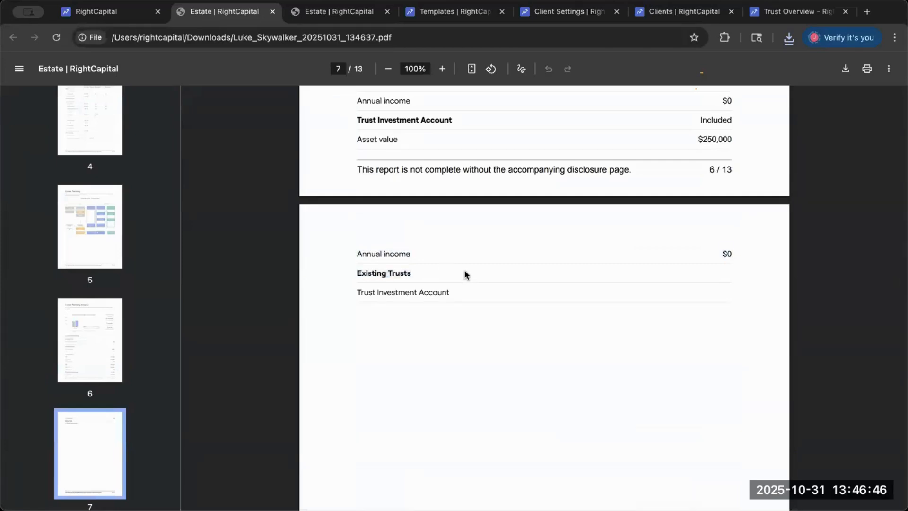
- Compare the Proposed Trust strategy list in the earlier report with the one in the new report
{"action": "scroll", "coordinate": [464, 275], "scroll_direction": "up", "scroll_amount": 6}
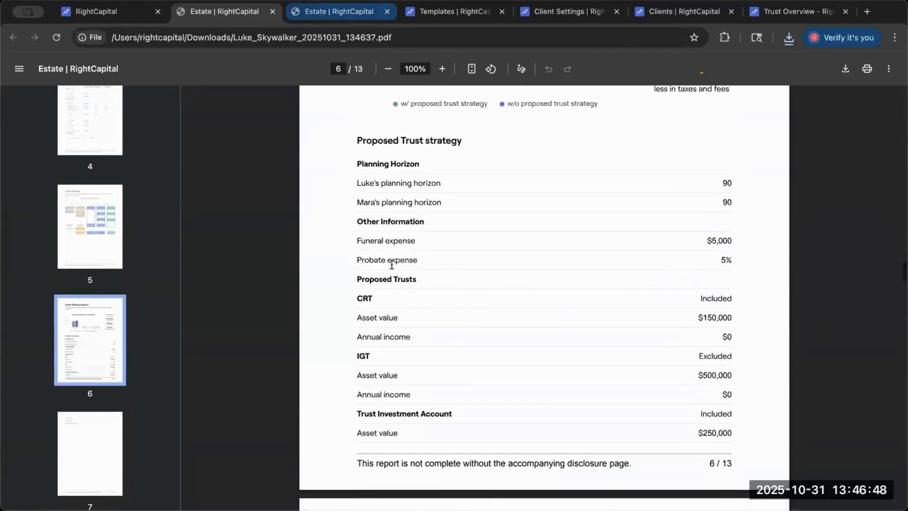
{"action": "left_click", "coordinate": [339, 12]}
{"action": "scroll", "coordinate": [353, 302], "scroll_direction": "up", "scroll_amount": 3}
{"action": "scroll", "coordinate": [353, 301], "scroll_direction": "down", "scroll_amount": 7}
{"action": "left_click", "coordinate": [353, 302]}
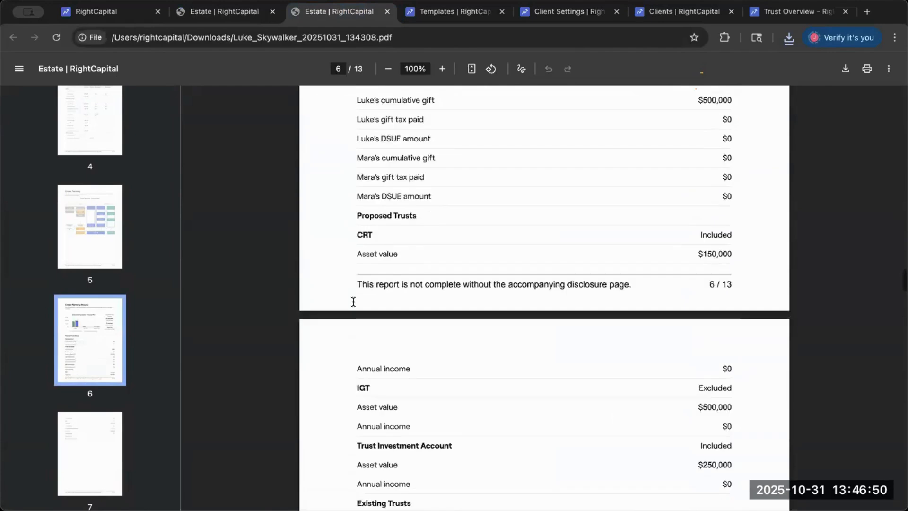
{"action": "scroll", "coordinate": [353, 302], "scroll_direction": "down", "scroll_amount": 4}
{"action": "left_click", "coordinate": [249, 20]}
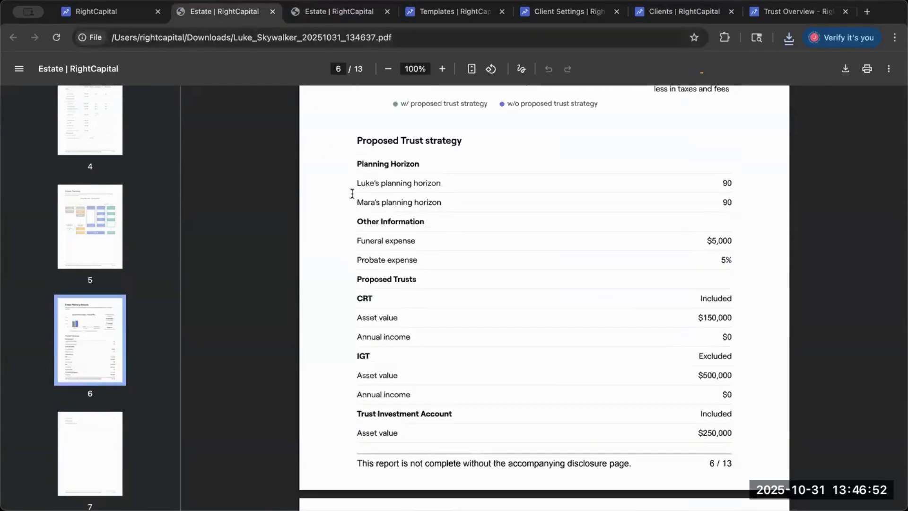
- Review the new report's Estate Planning Analysis page and highlight the first client's planning horizon row
{"action": "scroll", "coordinate": [368, 337], "scroll_direction": "down", "scroll_amount": 4}
{"action": "scroll", "coordinate": [419, 410], "scroll_direction": "up", "scroll_amount": 7}
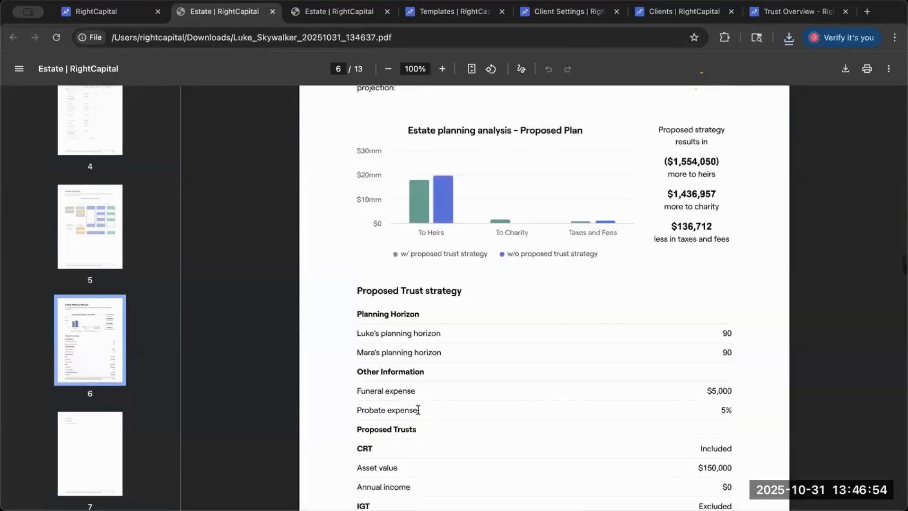
{"action": "scroll", "coordinate": [418, 410], "scroll_direction": "down", "scroll_amount": 3}
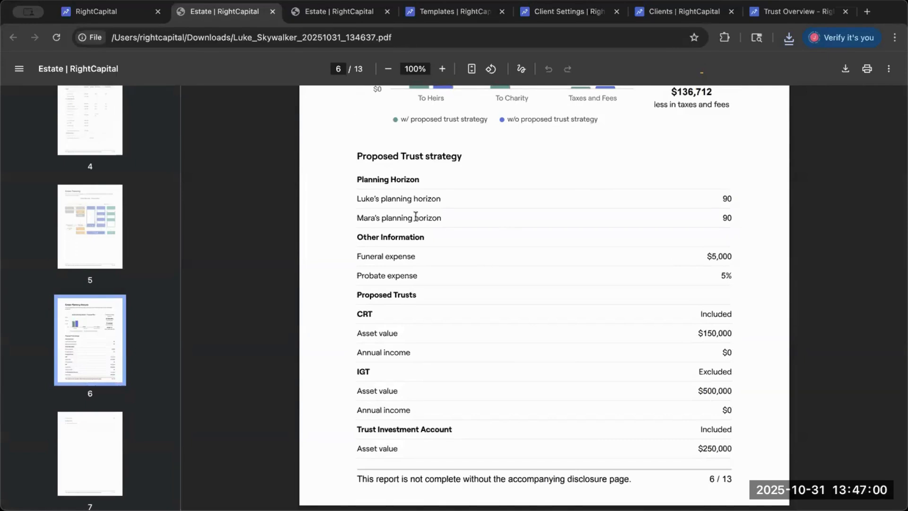
{"action": "left_click_drag", "start_coordinate": [356, 198], "coordinate": [458, 198]}
- Return to the live estate flow chart, inspect the action items selection, and close it without changes
{"action": "left_click", "coordinate": [131, 11]}
{"action": "scroll", "coordinate": [404, 297], "scroll_direction": "up", "scroll_amount": 15}
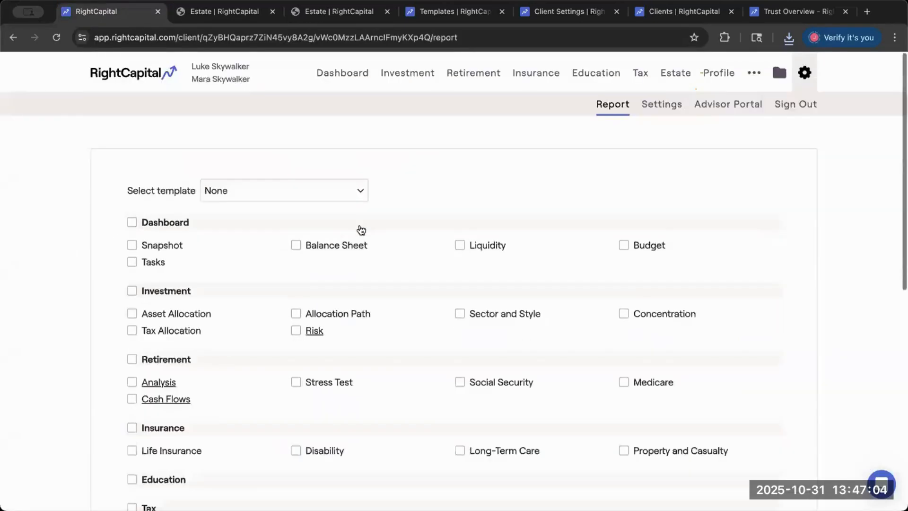
{"action": "left_click", "coordinate": [679, 75]}
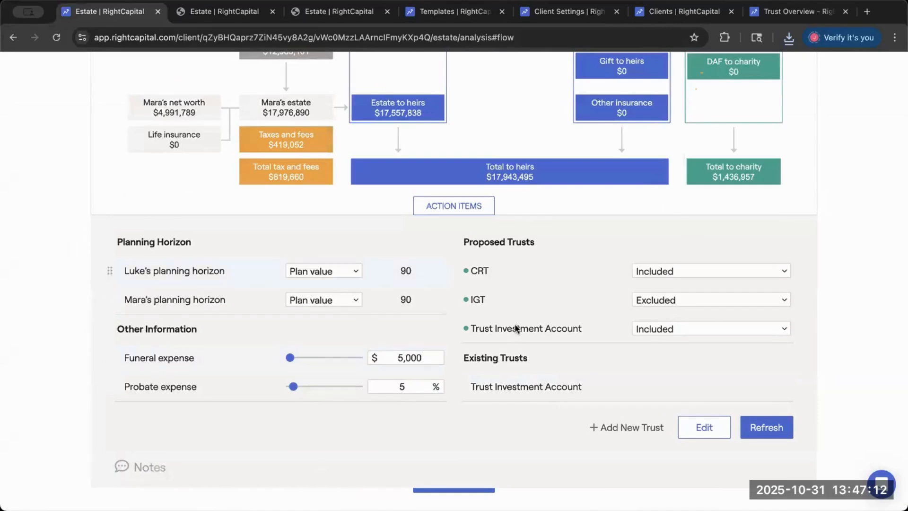
{"action": "left_click", "coordinate": [700, 420]}
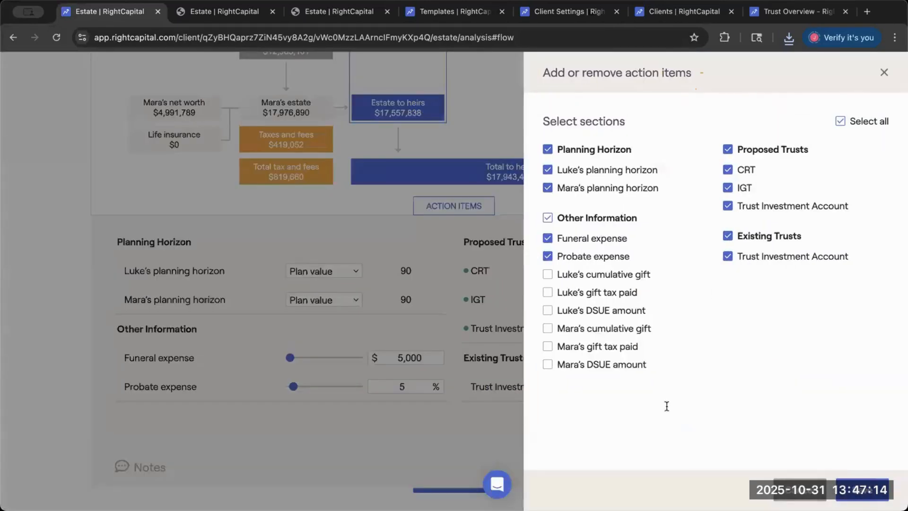
{"action": "left_click", "coordinate": [419, 69]}
- Switch back to the new report and view the Estate Planning Retirement Income chart on page 8
{"action": "left_click", "coordinate": [339, 11]}
{"action": "left_click", "coordinate": [224, 11]}
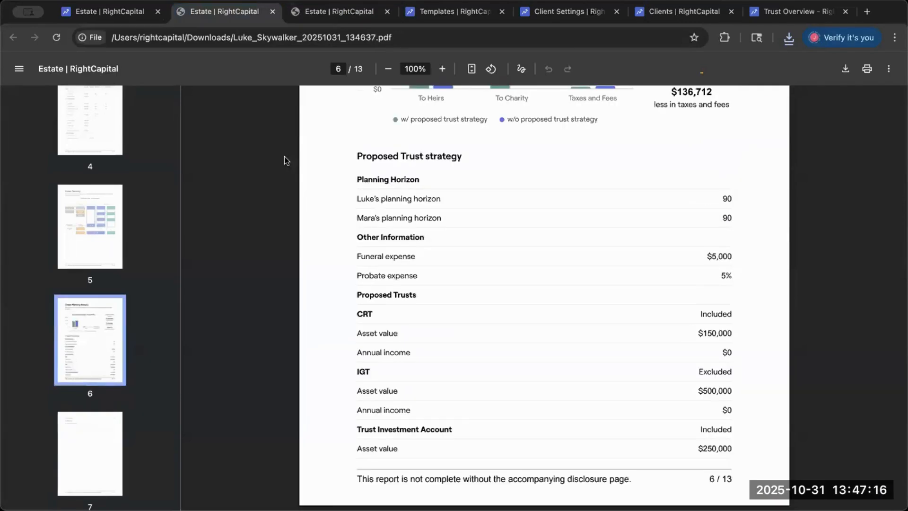
{"action": "scroll", "coordinate": [105, 416], "scroll_direction": "down", "scroll_amount": 5}
{"action": "left_click", "coordinate": [105, 351]}
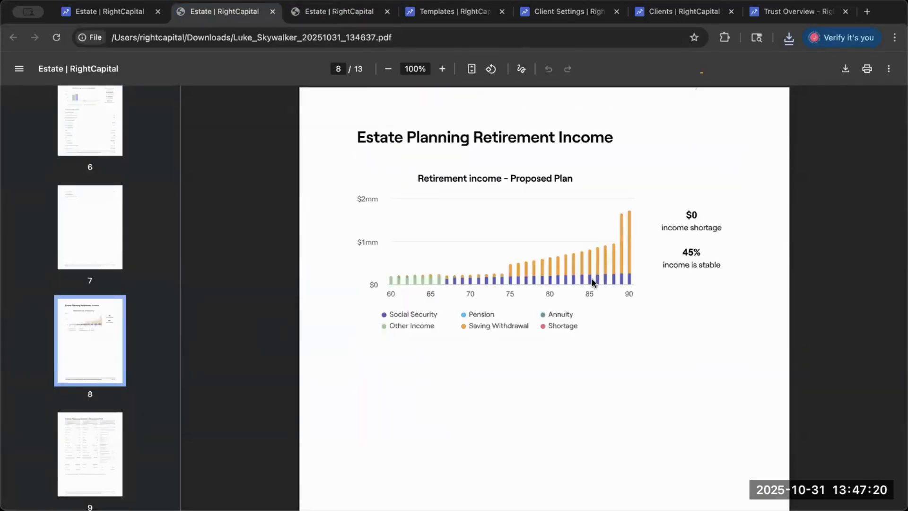
- Open page 9 of the new report and examine the Proposed Plan's Estate Planning Details for both estates and out-of-estate items
{"action": "scroll", "coordinate": [95, 394], "scroll_direction": "down", "scroll_amount": 1}
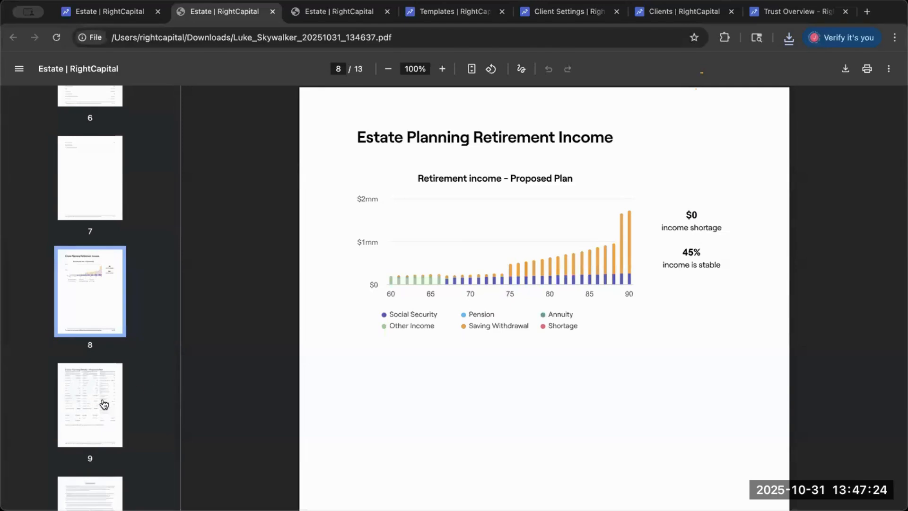
{"action": "left_click", "coordinate": [101, 404]}
{"action": "scroll", "coordinate": [473, 353], "scroll_direction": "down", "scroll_amount": 1}
{"action": "scroll", "coordinate": [472, 355], "scroll_direction": "down", "scroll_amount": 1}
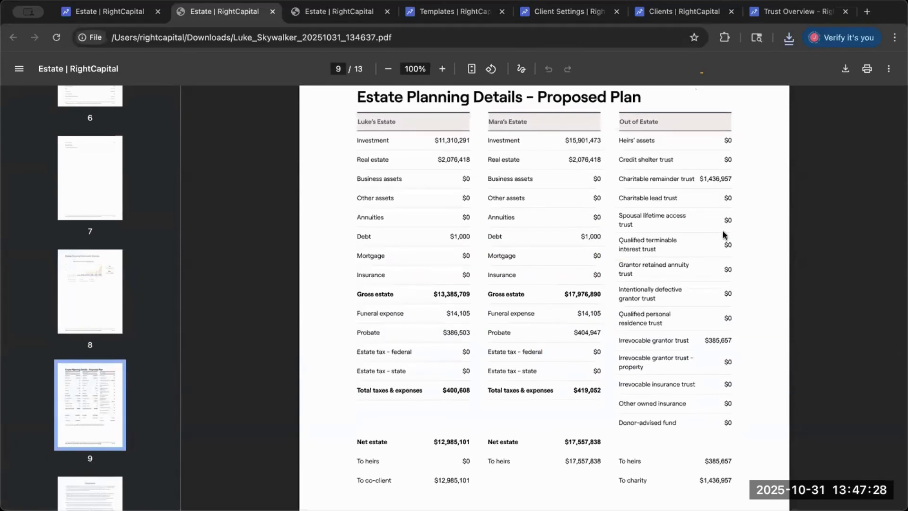
{"action": "scroll", "coordinate": [724, 235], "scroll_direction": "down", "scroll_amount": 3}
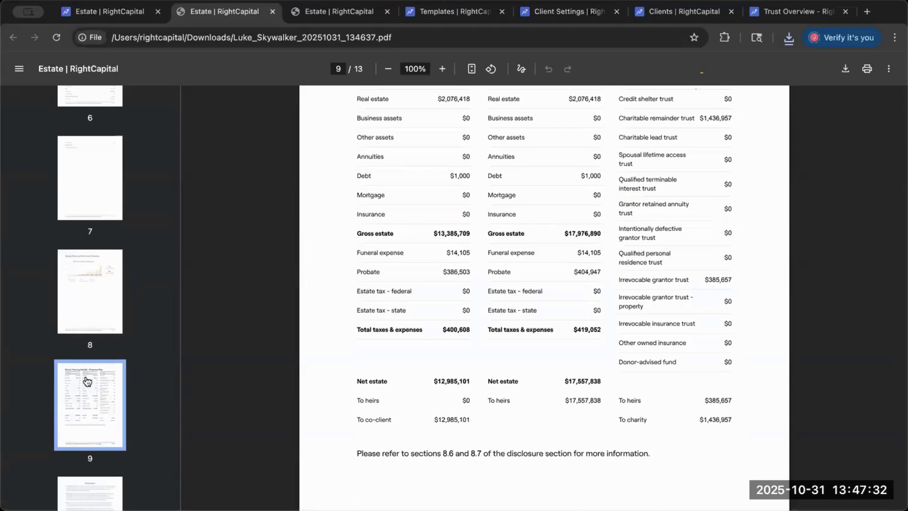
- View the Disclosure on page 10 of the new report and return to the Estate Planning Details page
{"action": "scroll", "coordinate": [87, 381], "scroll_direction": "down", "scroll_amount": 4}
{"action": "left_click", "coordinate": [82, 333]}
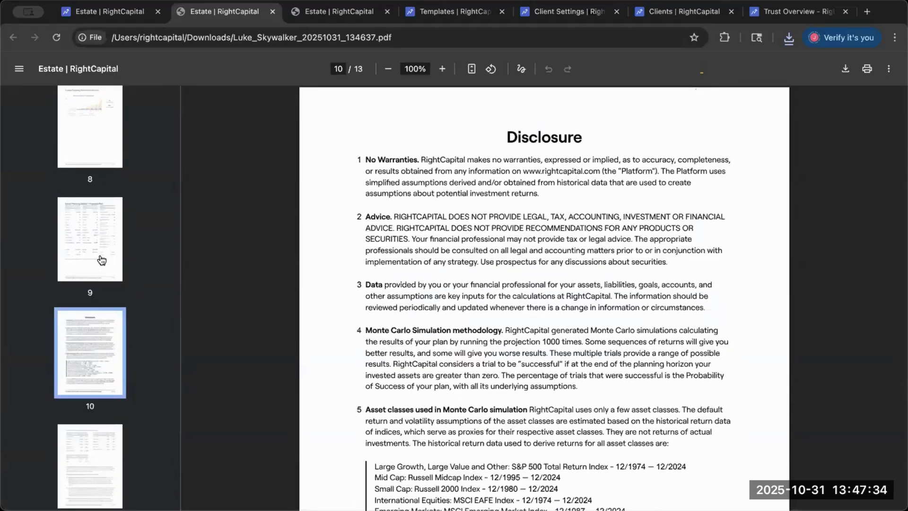
{"action": "left_click", "coordinate": [101, 260]}
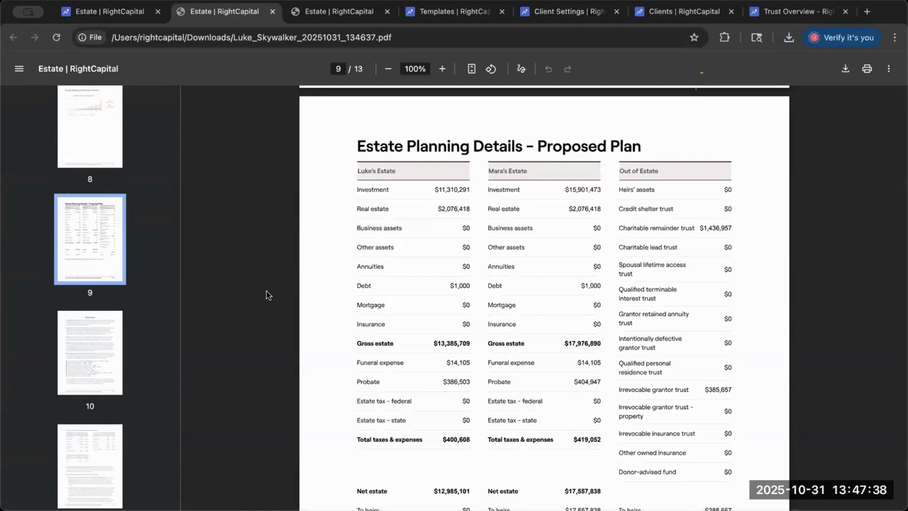
- Revisit the Estate Planning Analysis, Retirement Income and Estate Planning Details pages of the report, pages 6, 8 and 9
{"action": "scroll", "coordinate": [237, 261], "scroll_direction": "up", "scroll_amount": 2}
{"action": "scroll", "coordinate": [95, 250], "scroll_direction": "up", "scroll_amount": 7}
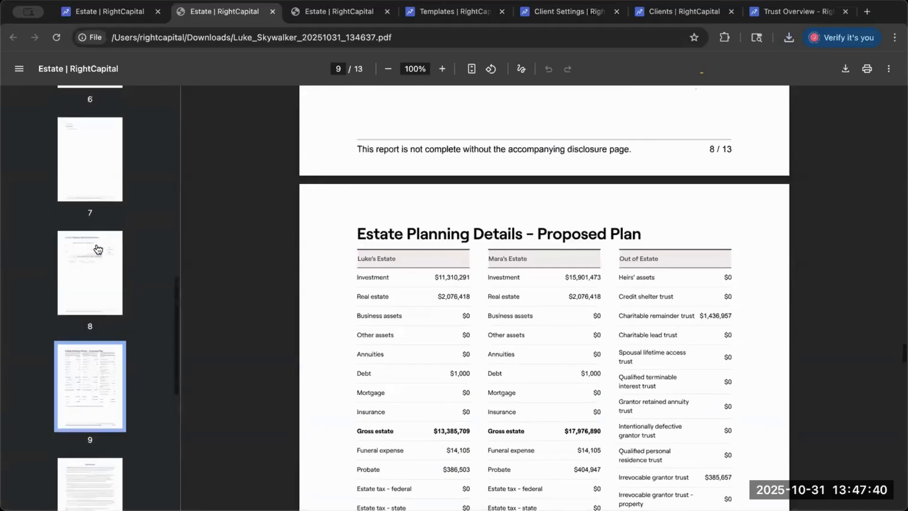
{"action": "left_click", "coordinate": [86, 236]}
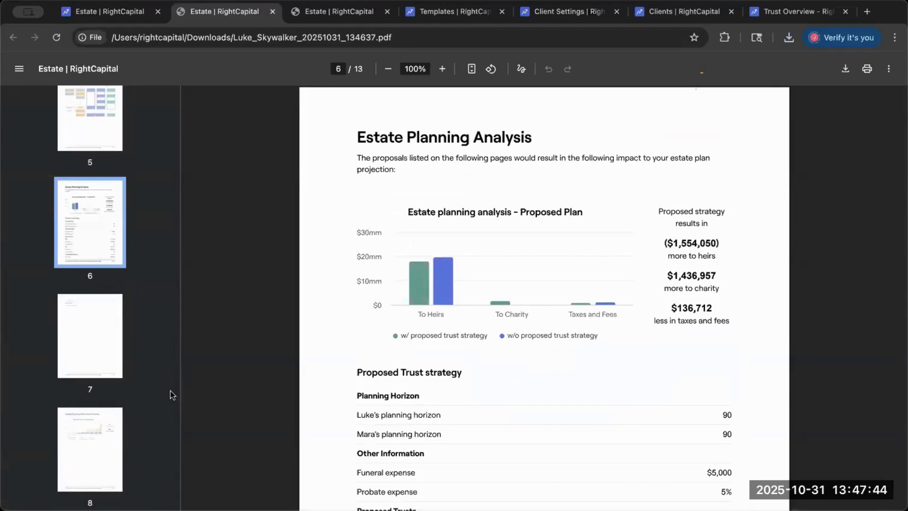
{"action": "left_click", "coordinate": [106, 443]}
{"action": "scroll", "coordinate": [467, 368], "scroll_direction": "down", "scroll_amount": 2}
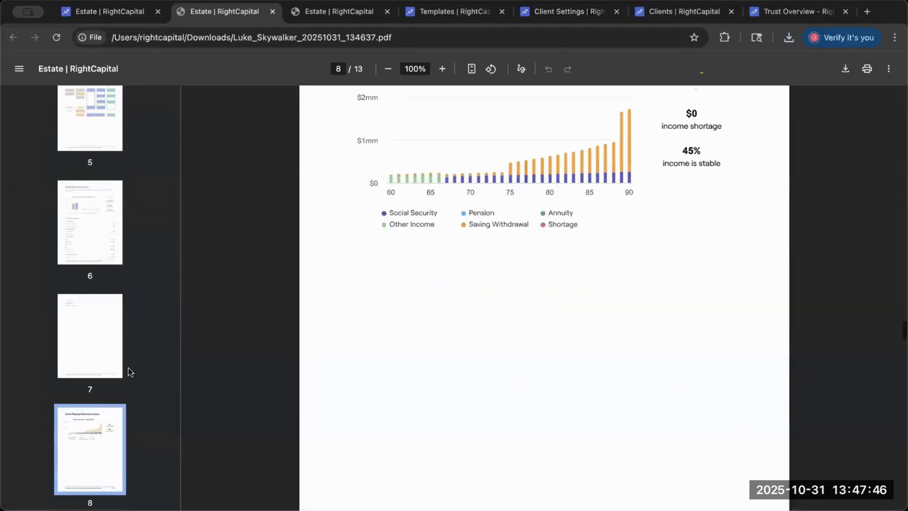
{"action": "scroll", "coordinate": [95, 367], "scroll_direction": "down", "scroll_amount": 2}
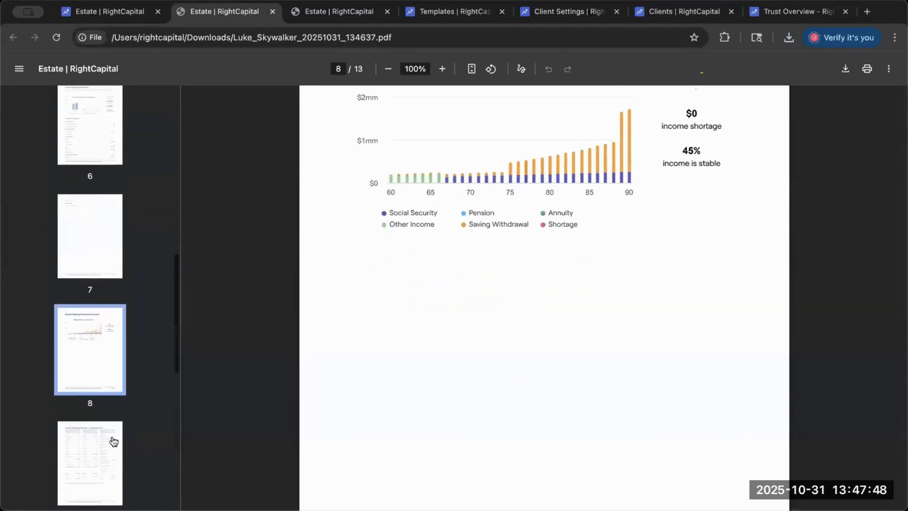
{"action": "left_click", "coordinate": [114, 440]}
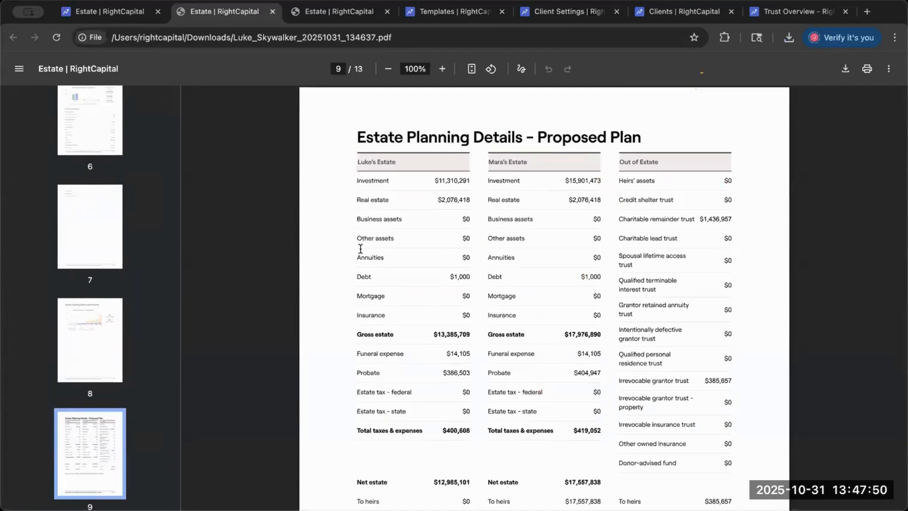
- Page back through the report from page 7 to the estate flow chart on page 5 and the Estate Checklist on page 3
{"action": "left_click", "coordinate": [117, 243]}
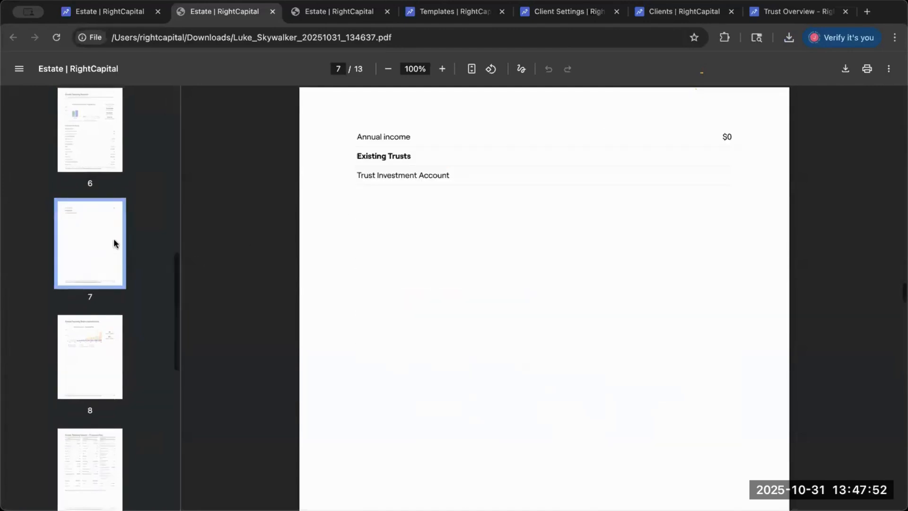
{"action": "scroll", "coordinate": [97, 224], "scroll_direction": "up", "scroll_amount": 3}
{"action": "left_click", "coordinate": [97, 224]}
{"action": "scroll", "coordinate": [98, 220], "scroll_direction": "up", "scroll_amount": 2}
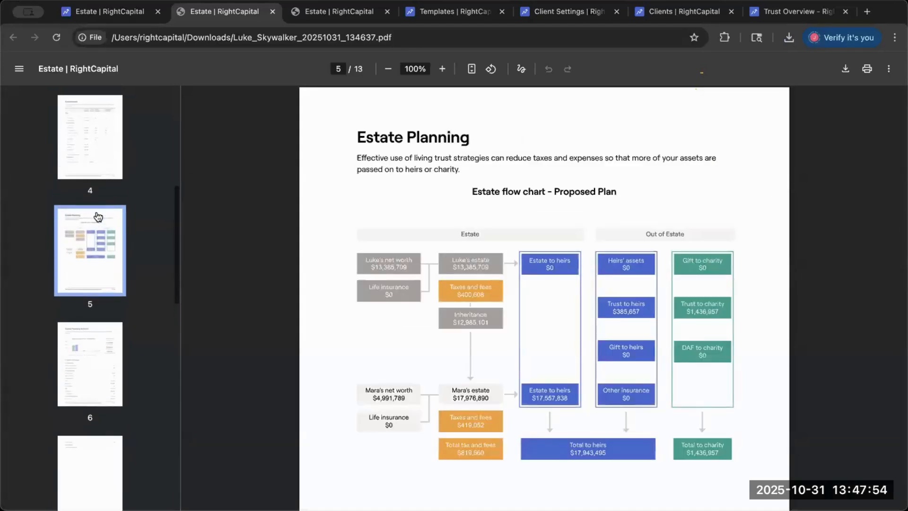
{"action": "scroll", "coordinate": [98, 217], "scroll_direction": "up", "scroll_amount": 1}
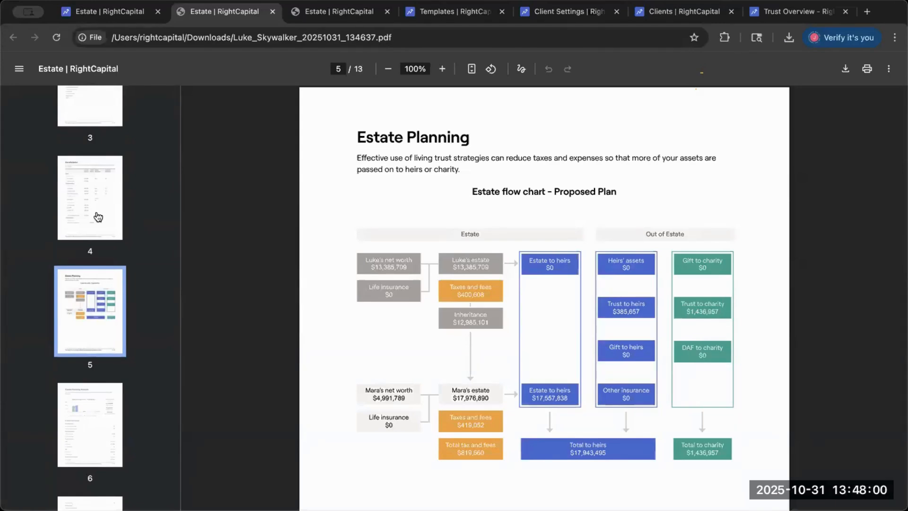
{"action": "left_click", "coordinate": [98, 216]}
{"action": "scroll", "coordinate": [92, 225], "scroll_direction": "up", "scroll_amount": 4}
{"action": "left_click", "coordinate": [88, 236]}
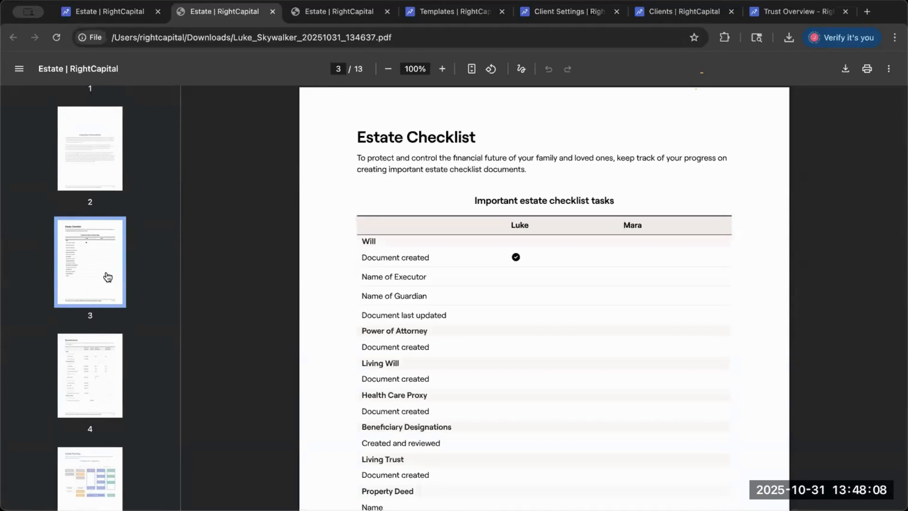
- Glance at the live estate flow chart, and view the report's Beneficiaries on page 4 and Important Information on page 2
{"action": "left_click", "coordinate": [131, 10]}
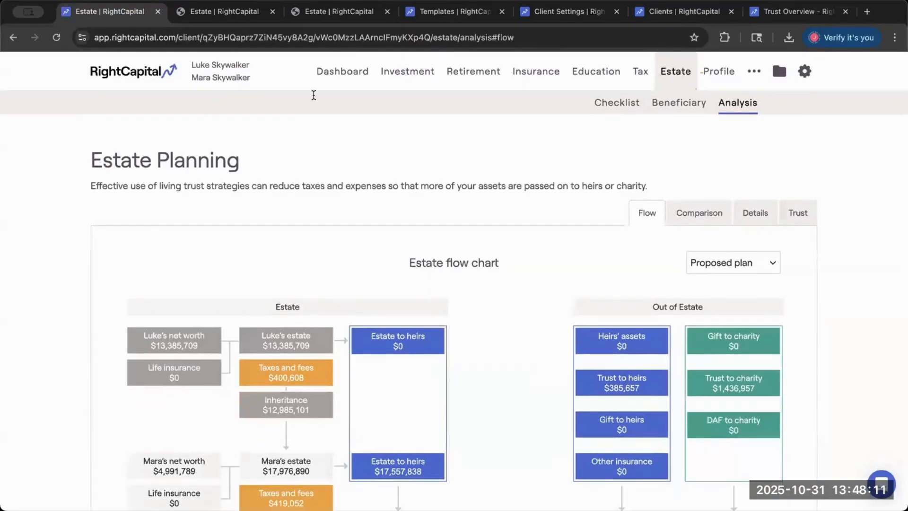
{"action": "left_click", "coordinate": [215, 13]}
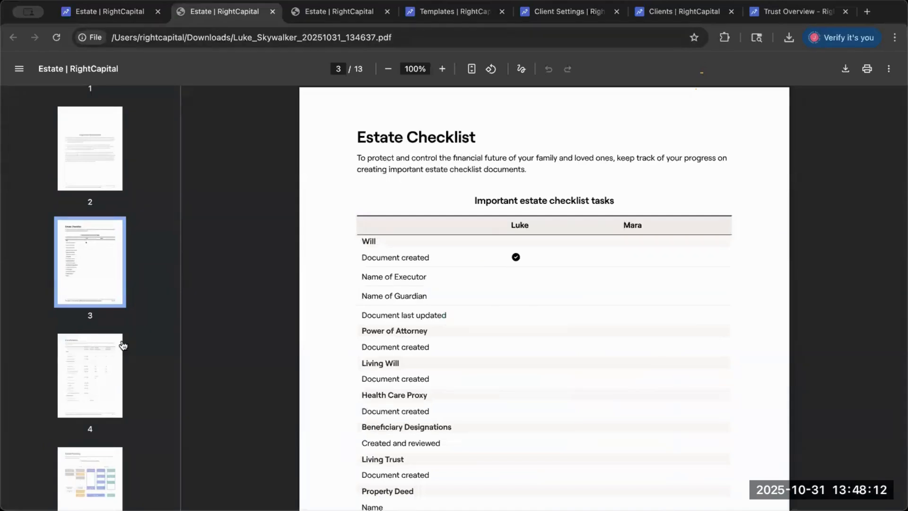
{"action": "key", "text": "Right"}
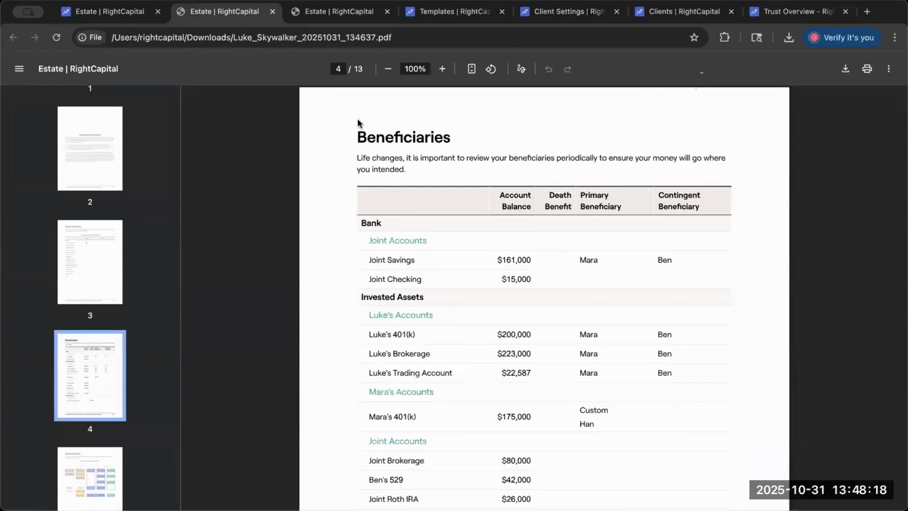
{"action": "left_click", "coordinate": [96, 158]}
{"action": "scroll", "coordinate": [99, 166], "scroll_direction": "up", "scroll_amount": 2}
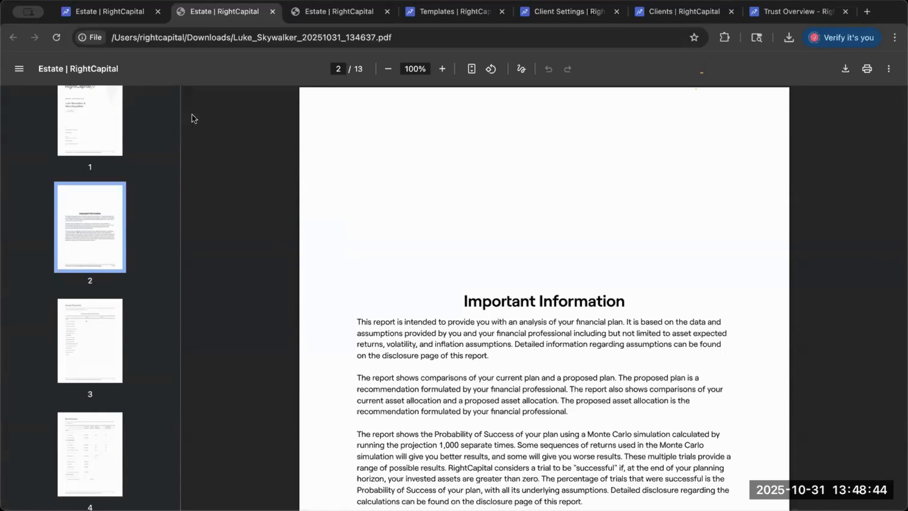
- Return to the live estate flow chart and highlight the Probate expense percentage among the action items
{"action": "key", "text": "ctrl+shift+Tab"}
{"action": "scroll", "coordinate": [384, 241], "scroll_direction": "down", "scroll_amount": 5}
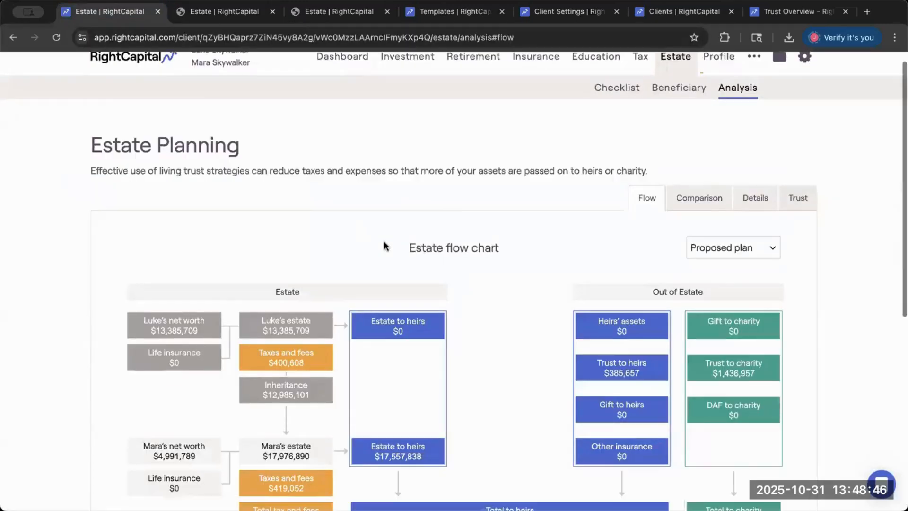
{"action": "scroll", "coordinate": [384, 243], "scroll_direction": "down", "scroll_amount": 3}
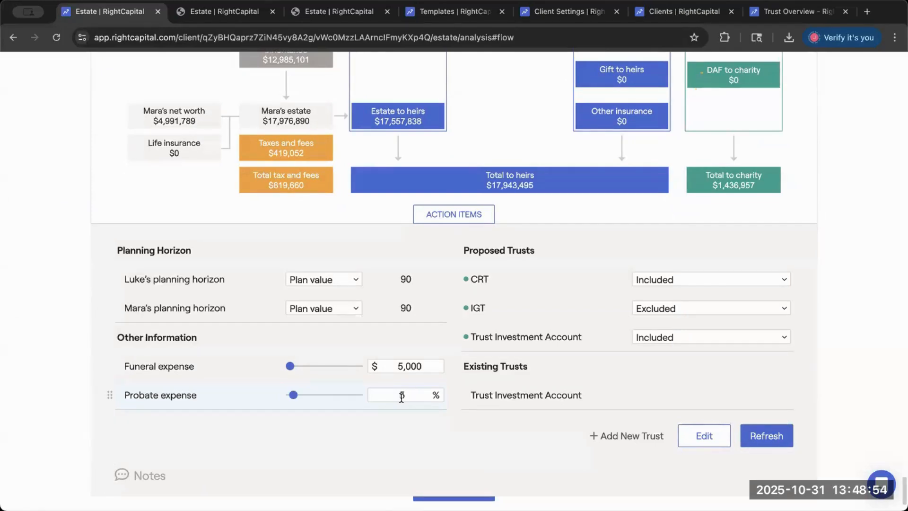
{"action": "left_click_drag", "start_coordinate": [396, 396], "coordinate": [419, 396]}
{"action": "left_click", "coordinate": [406, 450]}
{"action": "double_click", "coordinate": [393, 397]}
{"action": "left_click", "coordinate": [363, 432]}
{"action": "double_click", "coordinate": [400, 396]}
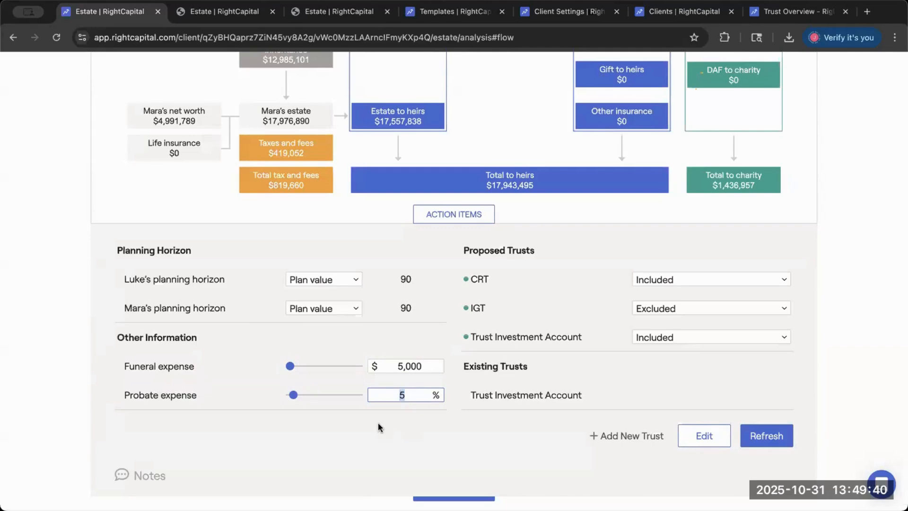
- Inspect the breakdowns of the primary client's estate and of its taxes and fees in the flow chart, closing each one
{"action": "scroll", "coordinate": [379, 424], "scroll_direction": "up", "scroll_amount": 3}
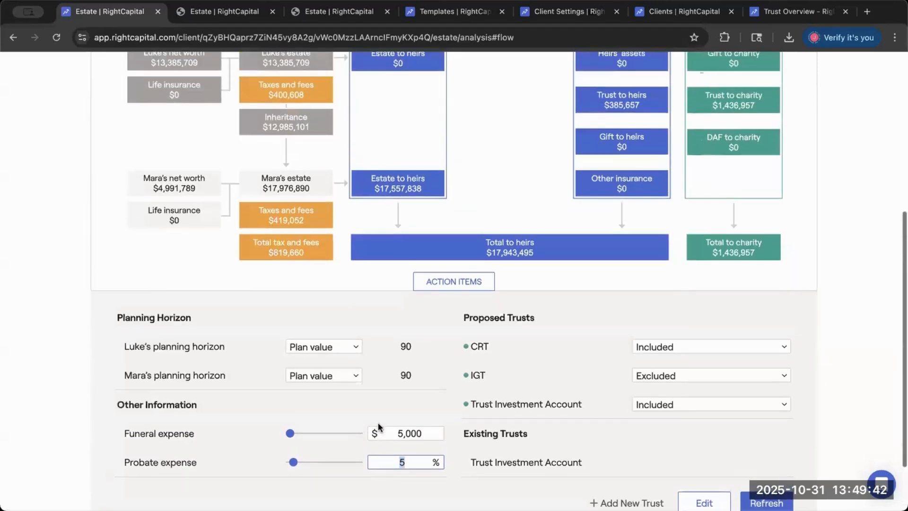
{"action": "scroll", "coordinate": [379, 422], "scroll_direction": "up", "scroll_amount": 5}
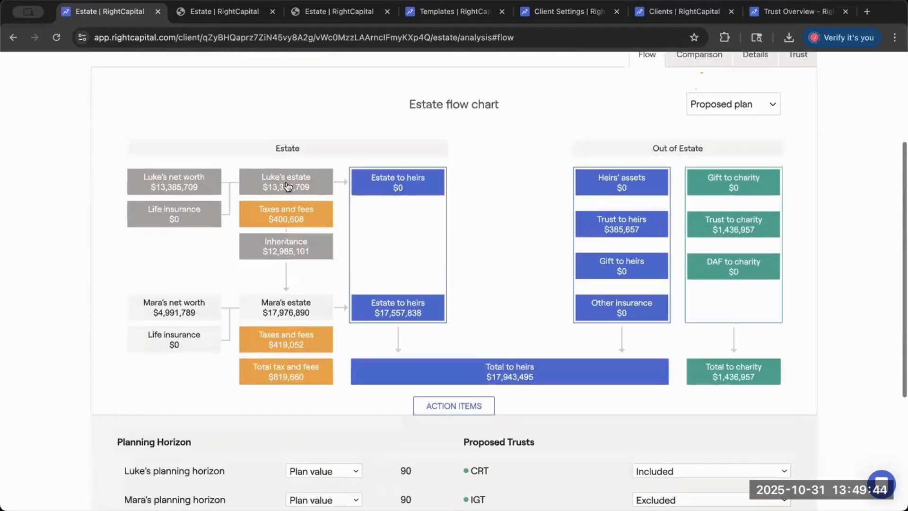
{"action": "left_click", "coordinate": [290, 186]}
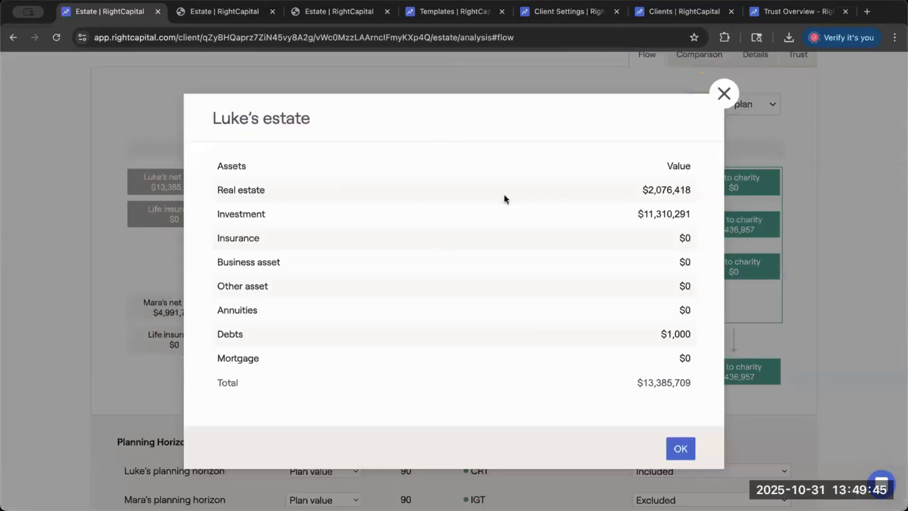
{"action": "double_click", "coordinate": [658, 199]}
{"action": "left_click", "coordinate": [723, 93]}
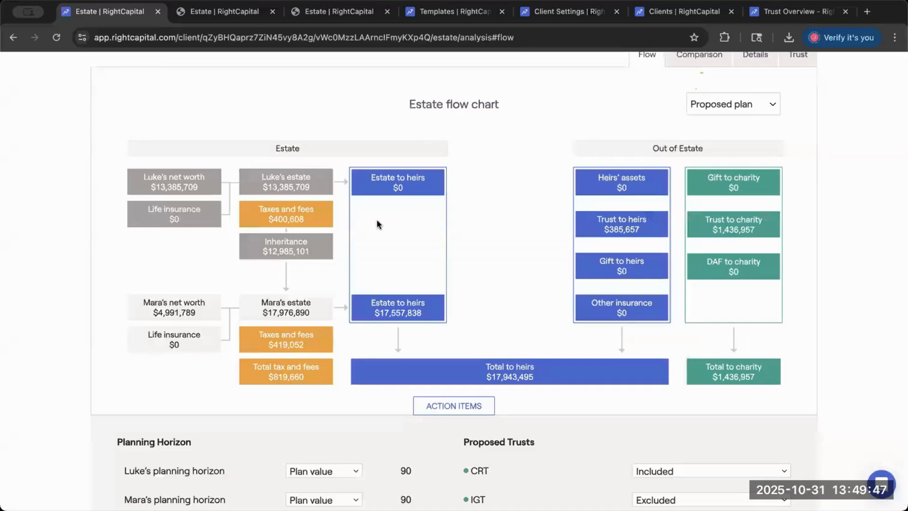
{"action": "left_click", "coordinate": [327, 223]}
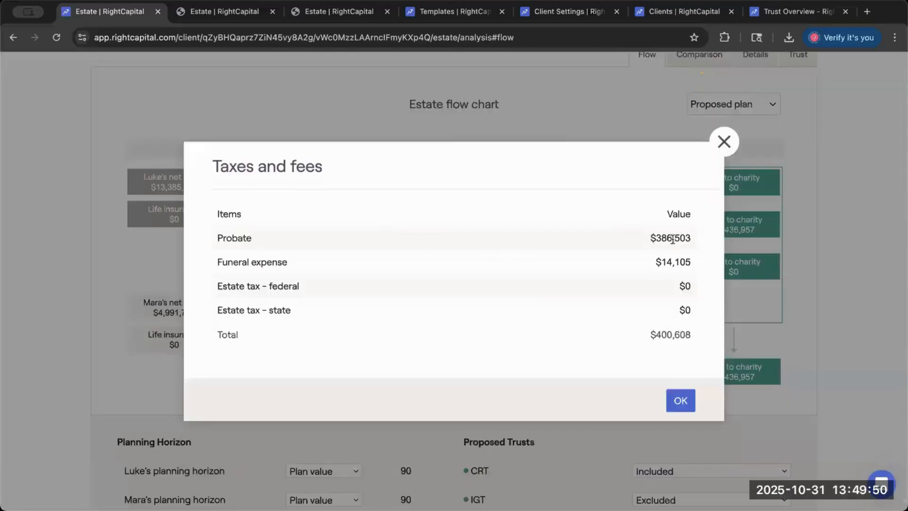
{"action": "double_click", "coordinate": [673, 240]}
{"action": "left_click", "coordinate": [724, 141]}
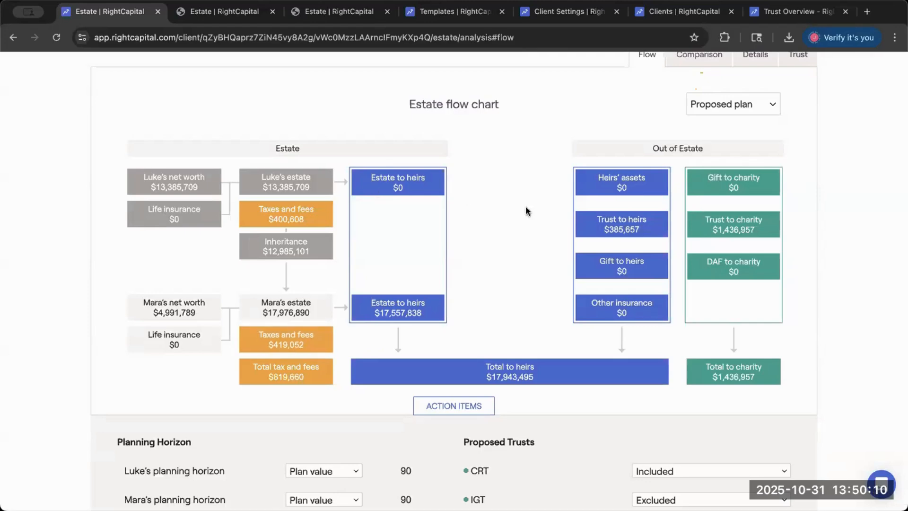
- Open the estate Beneficiary page and examine the primary and contingent beneficiary entries for the Joint Checking account
{"action": "scroll", "coordinate": [526, 206], "scroll_direction": "up", "scroll_amount": 5}
{"action": "left_click", "coordinate": [685, 102]}
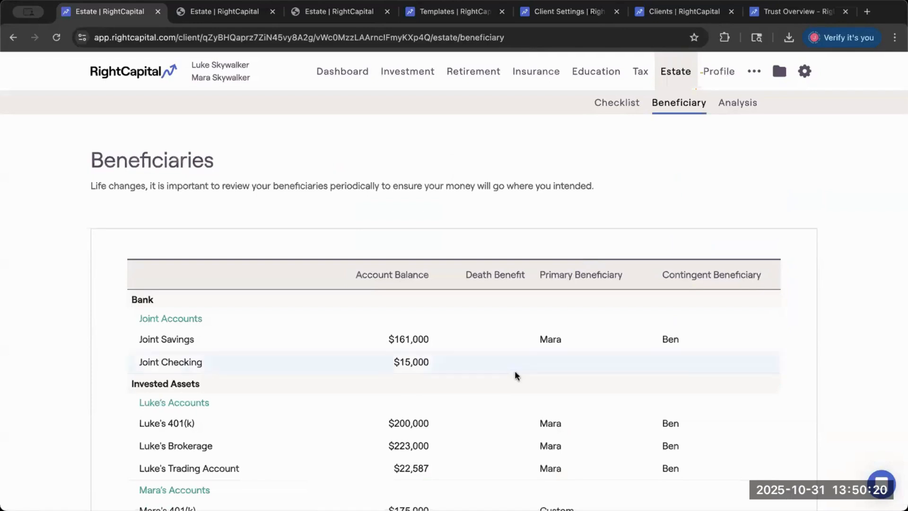
{"action": "scroll", "coordinate": [549, 368], "scroll_direction": "down", "scroll_amount": 2}
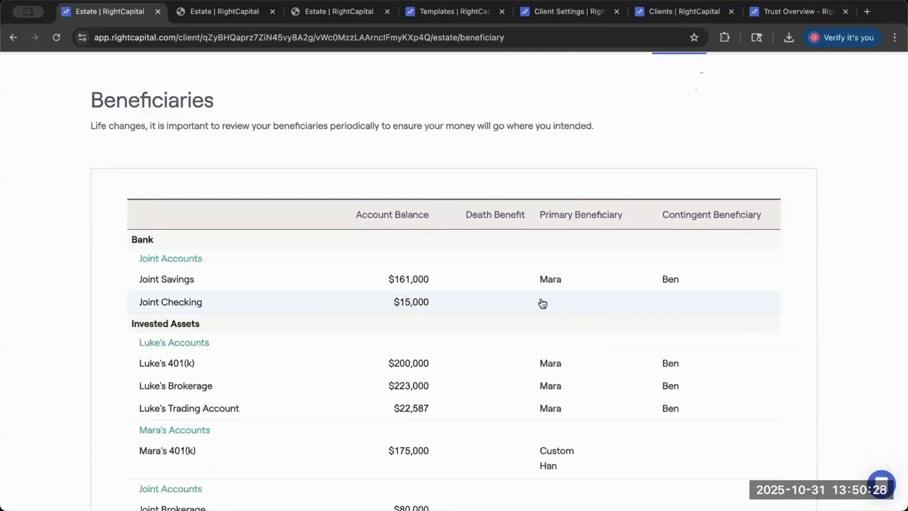
{"action": "scroll", "coordinate": [532, 304], "scroll_direction": "down", "scroll_amount": 1}
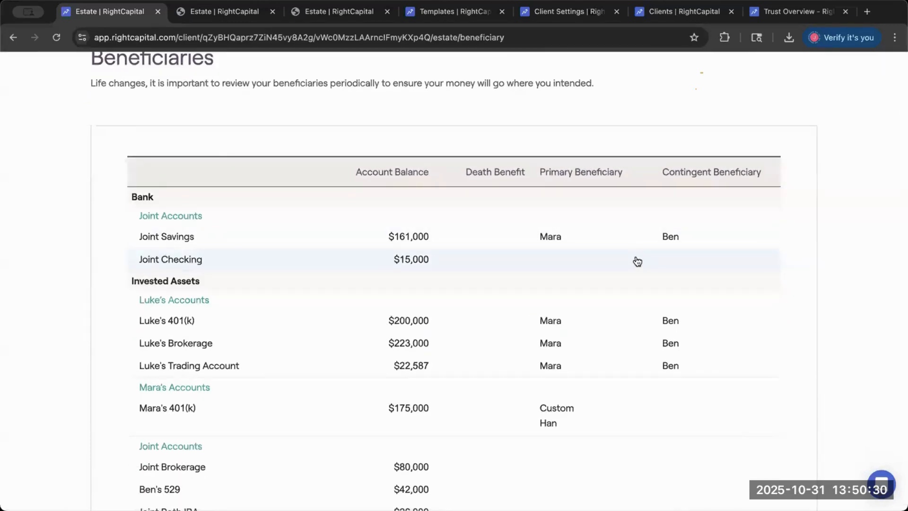
{"action": "scroll", "coordinate": [638, 262], "scroll_direction": "up", "scroll_amount": 1}
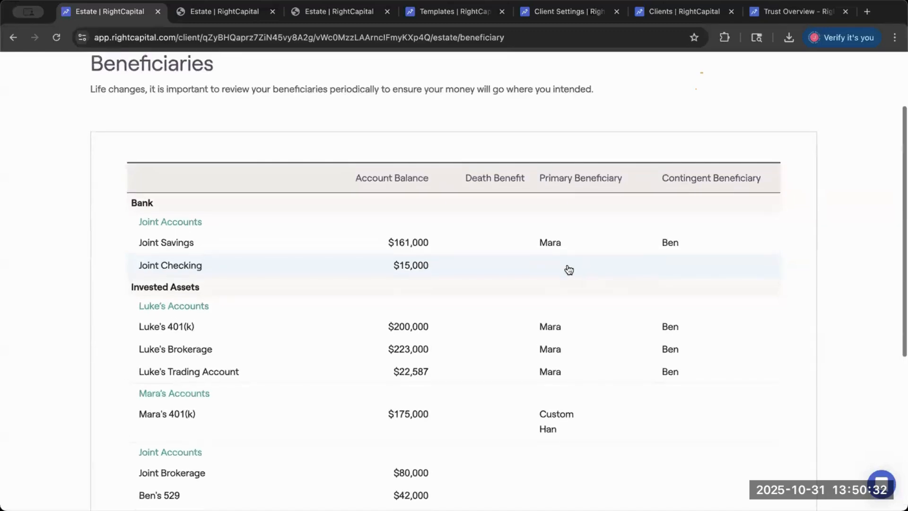
{"action": "left_click", "coordinate": [563, 268]}
{"action": "left_click", "coordinate": [699, 303]}
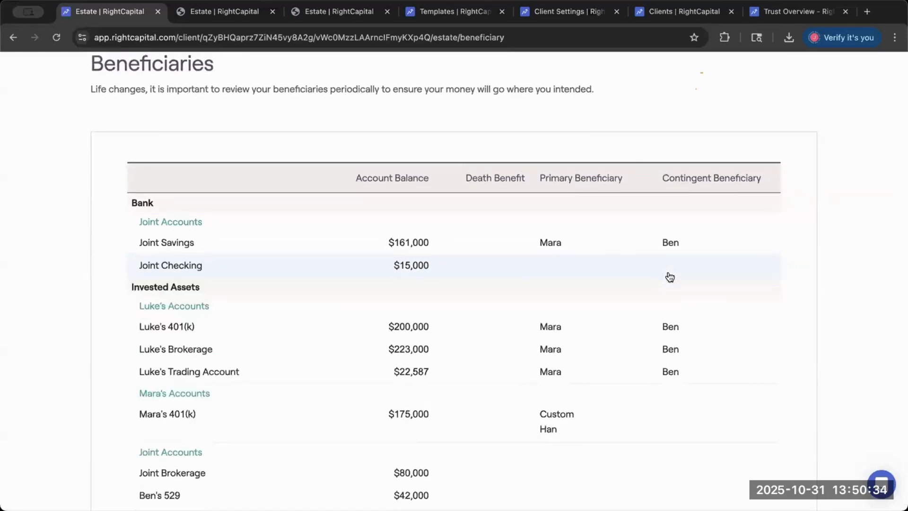
{"action": "scroll", "coordinate": [667, 276], "scroll_direction": "up", "scroll_amount": 2}
- Return to the estate Analysis and view the Proposed plan flow chart
{"action": "left_click", "coordinate": [670, 64]}
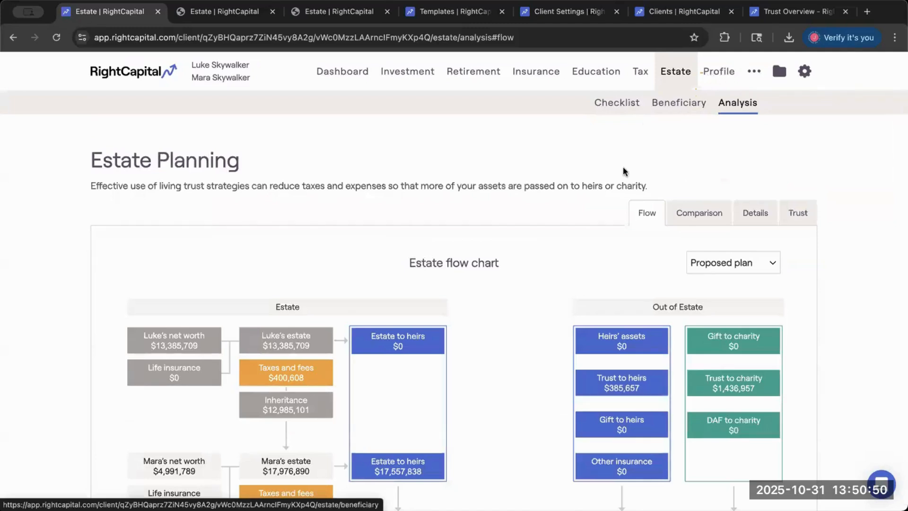
{"action": "scroll", "coordinate": [588, 305], "scroll_direction": "down", "scroll_amount": 2}
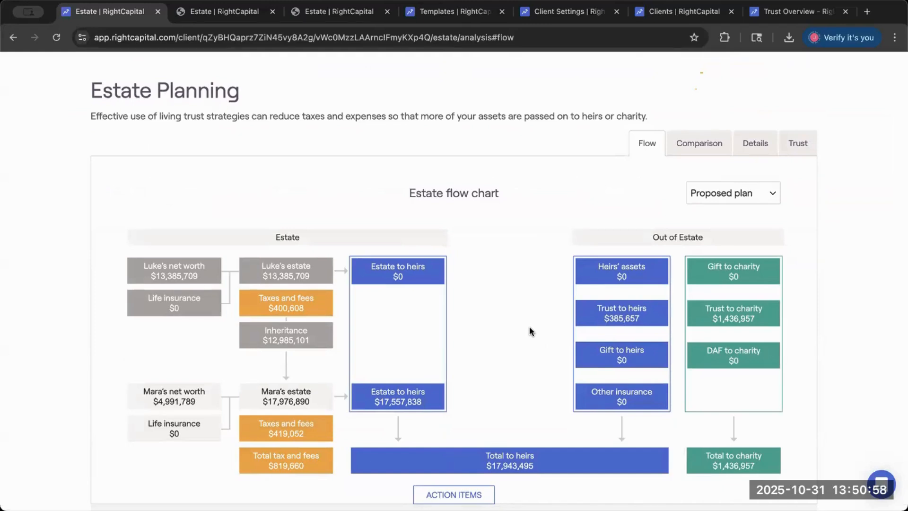
{"action": "scroll", "coordinate": [572, 213], "scroll_direction": "up", "scroll_amount": 2}
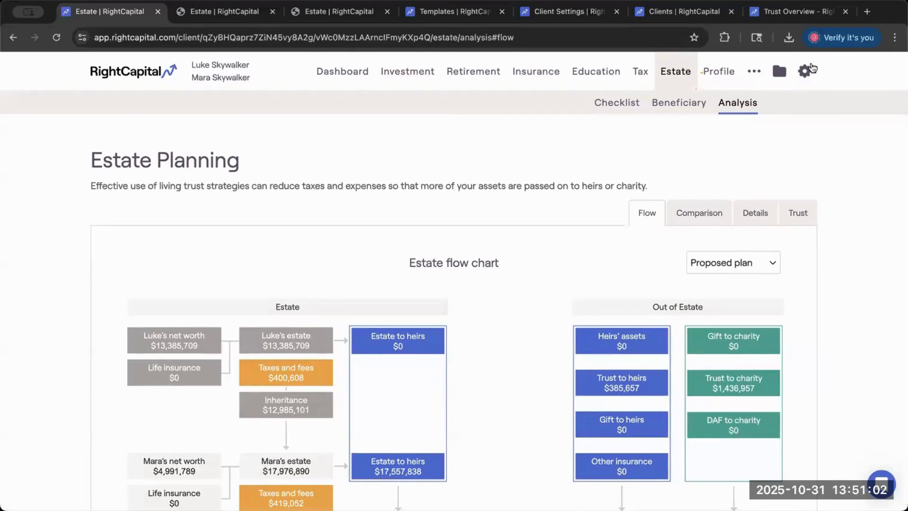
- Open the Account Assumptions in the client settings and highlight the % to Co-client column heading
{"action": "left_click", "coordinate": [815, 72]}
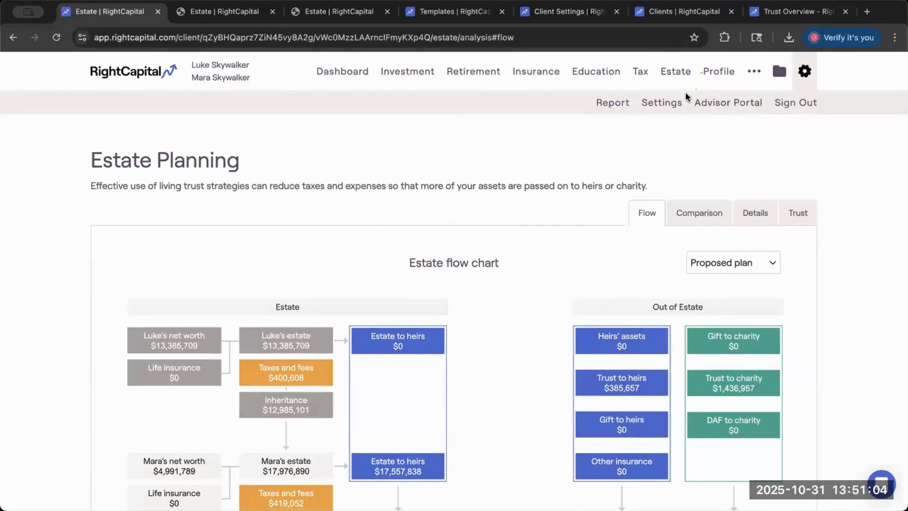
{"action": "left_click", "coordinate": [667, 109]}
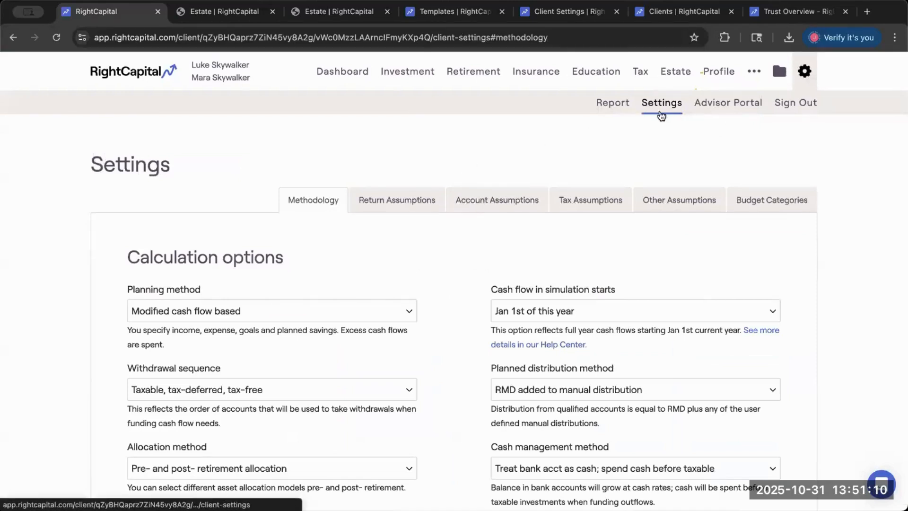
{"action": "left_click", "coordinate": [543, 204]}
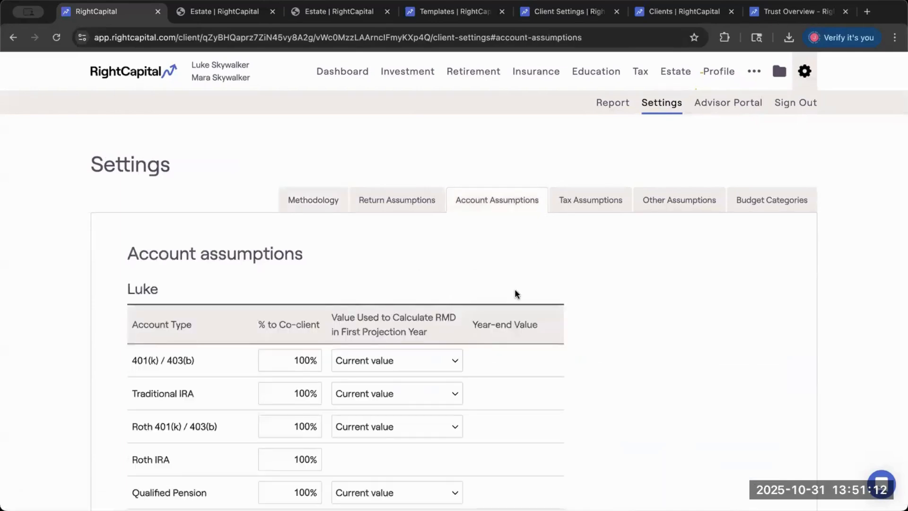
{"action": "scroll", "coordinate": [514, 289], "scroll_direction": "down", "scroll_amount": 2}
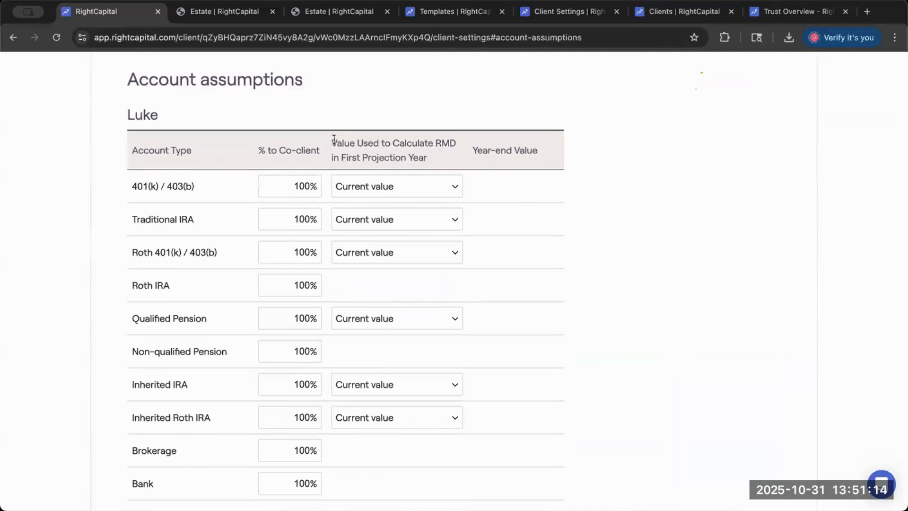
{"action": "left_click_drag", "start_coordinate": [365, 148], "coordinate": [441, 162]}
{"action": "left_click_drag", "start_coordinate": [258, 151], "coordinate": [349, 156]}
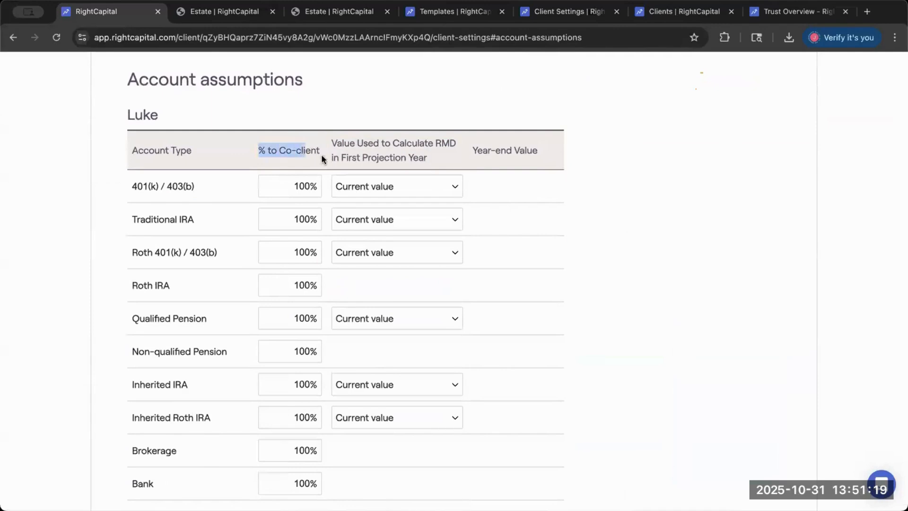
- Set the primary client's % to Co-client for the 401(k) / 403(b) account type to 50% and save the account assumptions
{"action": "left_click", "coordinate": [256, 151]}
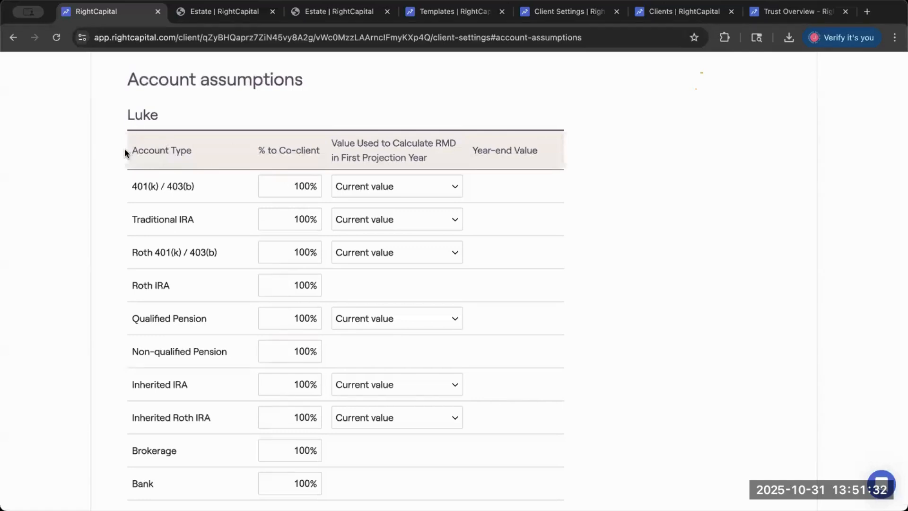
{"action": "left_click_drag", "start_coordinate": [261, 151], "coordinate": [324, 151]}
{"action": "key", "text": "Tab"}
{"action": "key", "text": "BackSpace"}
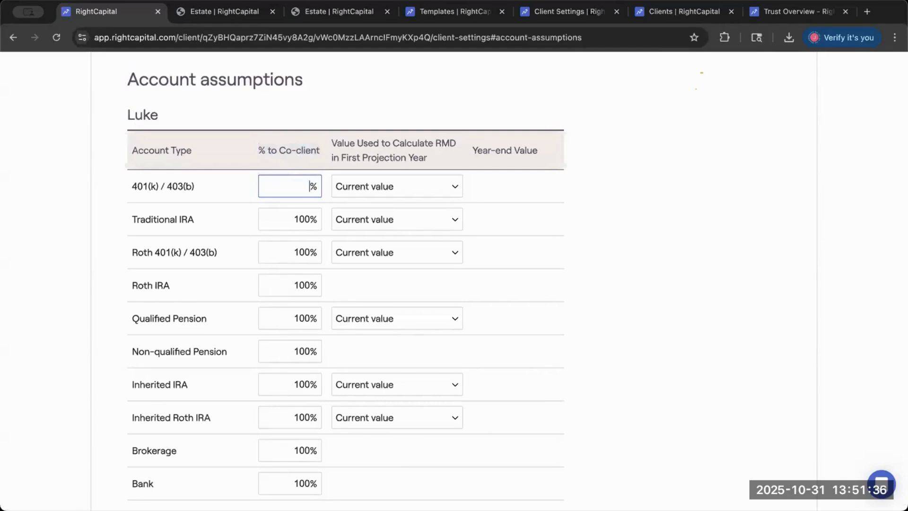
{"action": "type", "text": "50"}
{"action": "left_click", "coordinate": [297, 187]}
{"action": "scroll", "coordinate": [472, 284], "scroll_direction": "down", "scroll_amount": 1}
{"action": "scroll", "coordinate": [685, 352], "scroll_direction": "down", "scroll_amount": 10}
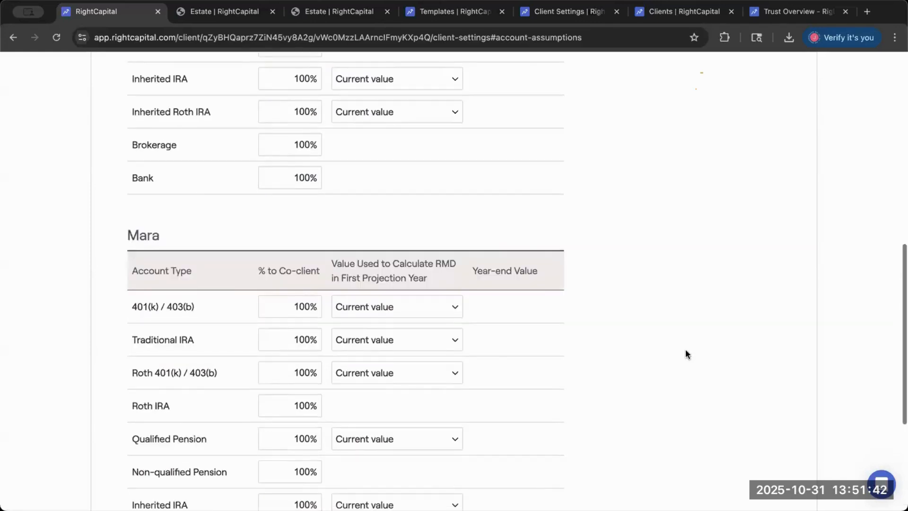
{"action": "left_click", "coordinate": [726, 441]}
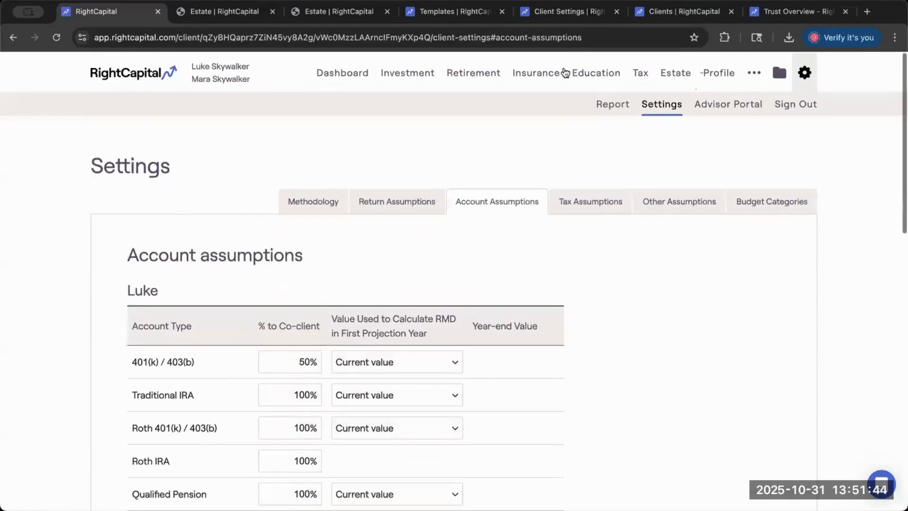
- Return to the estate Analysis and examine the primary client's Estate to heirs amount in the flow chart
{"action": "left_click", "coordinate": [678, 76]}
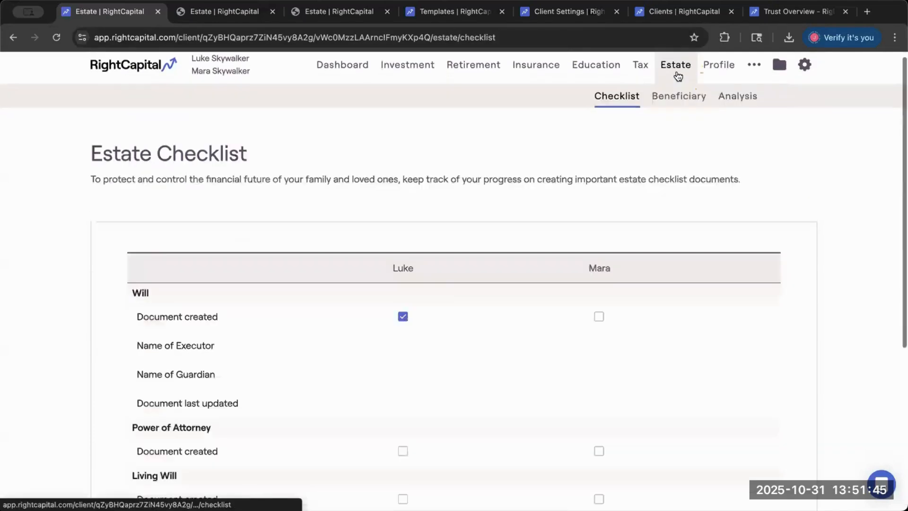
{"action": "left_click", "coordinate": [740, 99]}
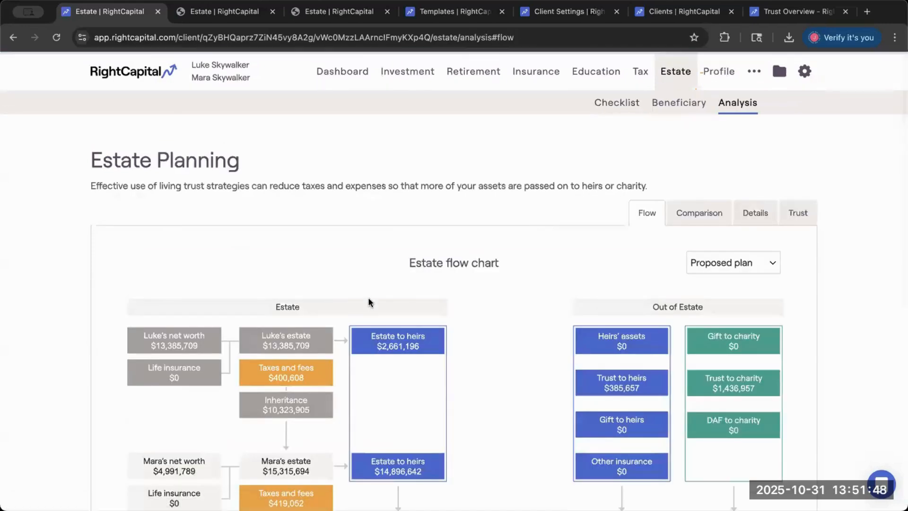
{"action": "scroll", "coordinate": [368, 297], "scroll_direction": "down", "scroll_amount": 2}
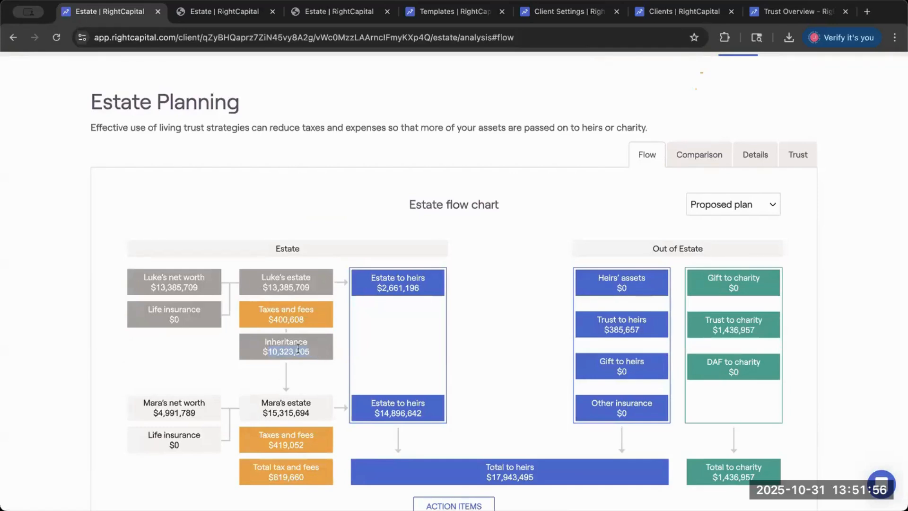
{"action": "left_click_drag", "start_coordinate": [371, 284], "coordinate": [441, 287]}
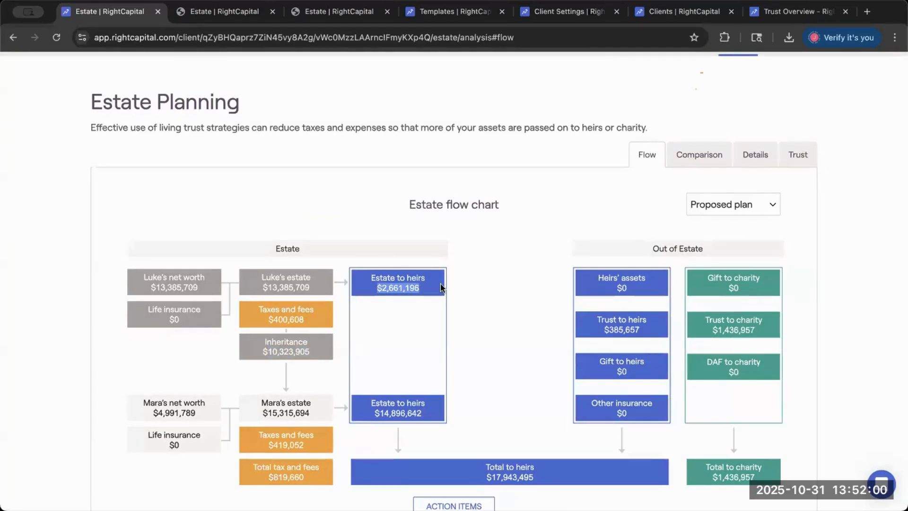
{"action": "left_click", "coordinate": [411, 287]}
{"action": "left_click_drag", "start_coordinate": [377, 285], "coordinate": [432, 289]}
{"action": "left_click", "coordinate": [378, 292]}
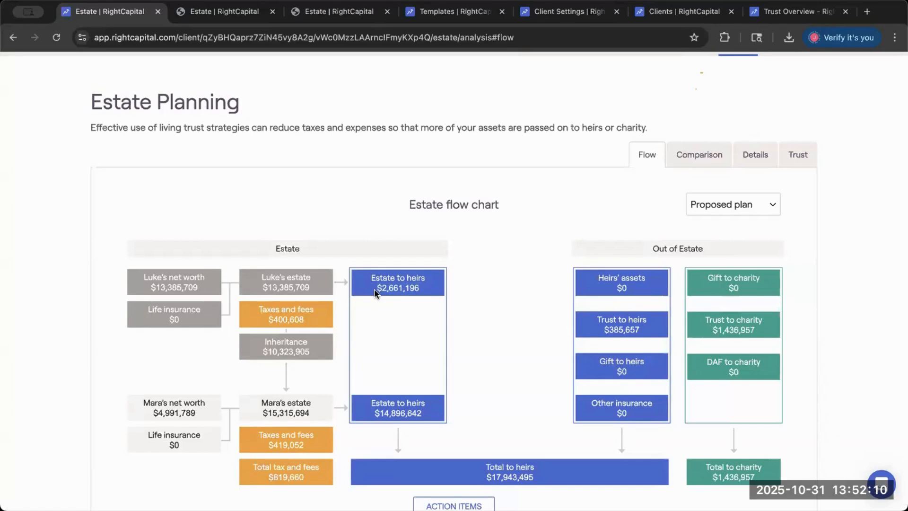
{"action": "left_click_drag", "start_coordinate": [375, 292], "coordinate": [427, 293]}
{"action": "left_click", "coordinate": [473, 286]}
{"action": "scroll", "coordinate": [478, 287], "scroll_direction": "up", "scroll_amount": 3}
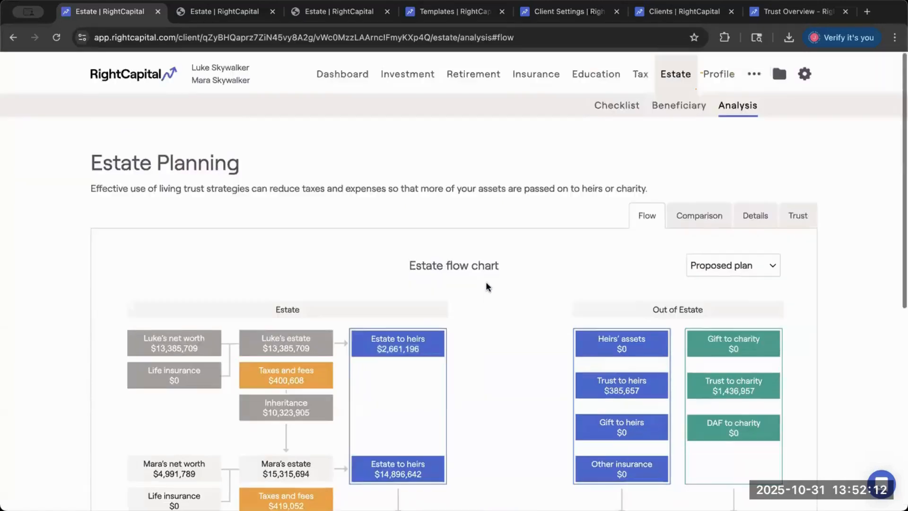
- Reopen the Account Assumptions in the client settings and check the primary client's 401(k) / 403(b) % to Co-client entry
{"action": "mouse_move", "coordinate": [805, 71]}
{"action": "left_click", "coordinate": [672, 98]}
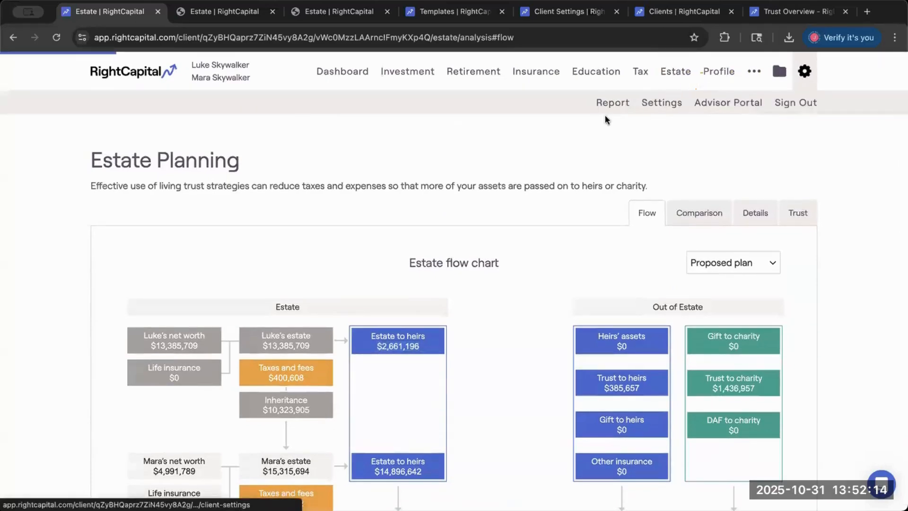
{"action": "left_click", "coordinate": [455, 207]}
{"action": "scroll", "coordinate": [419, 252], "scroll_direction": "down", "scroll_amount": 4}
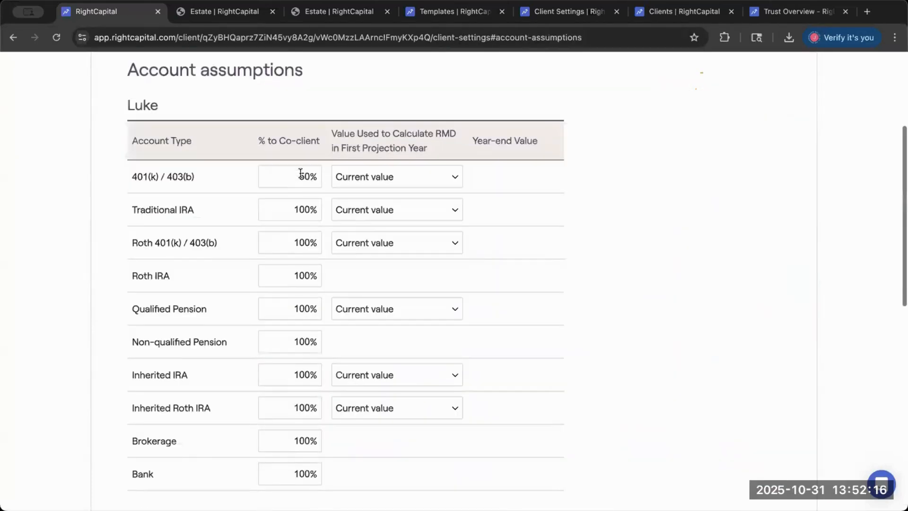
{"action": "left_click", "coordinate": [300, 176]}
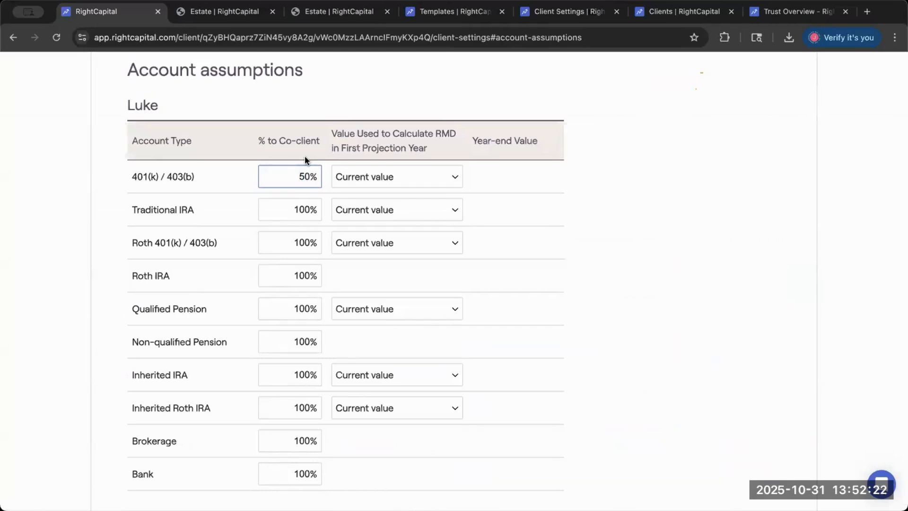
- Go back to the estate Analysis flow chart and highlight the primary client's Estate to heirs label
{"action": "scroll", "coordinate": [457, 244], "scroll_direction": "up", "scroll_amount": 5}
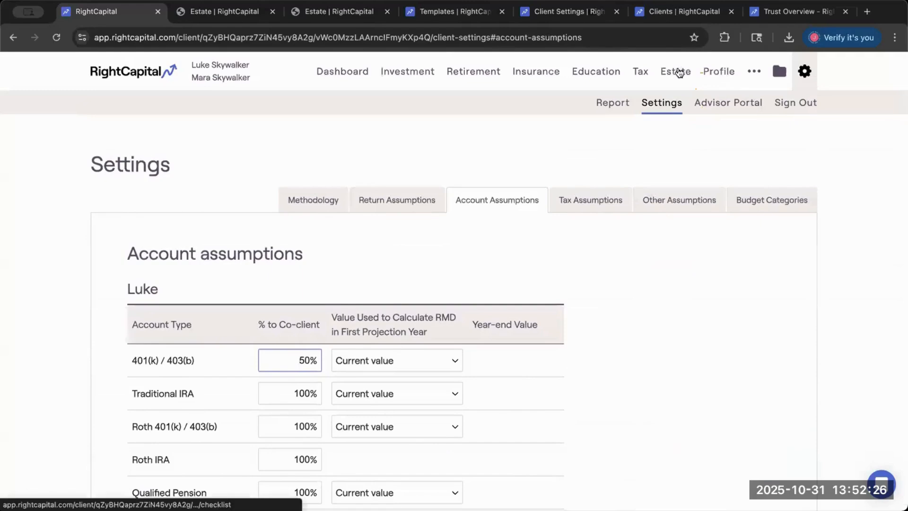
{"action": "left_click", "coordinate": [678, 71]}
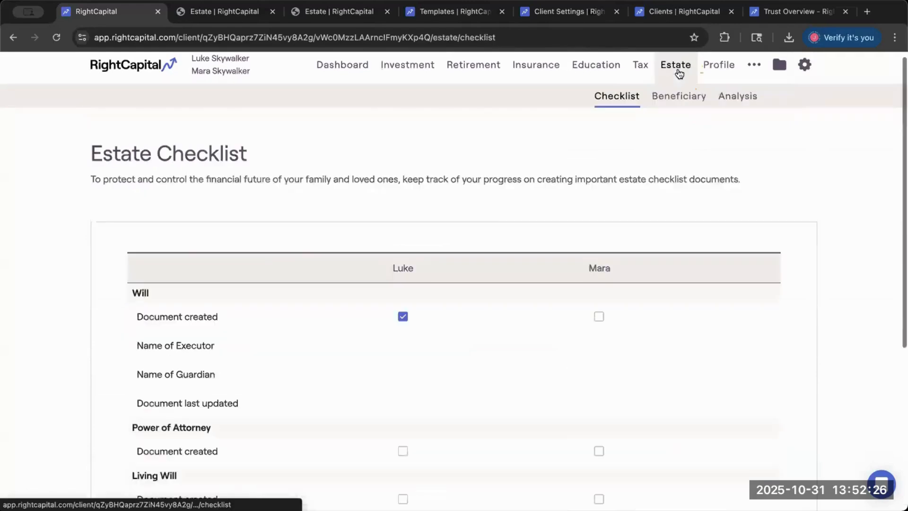
{"action": "left_click", "coordinate": [738, 97]}
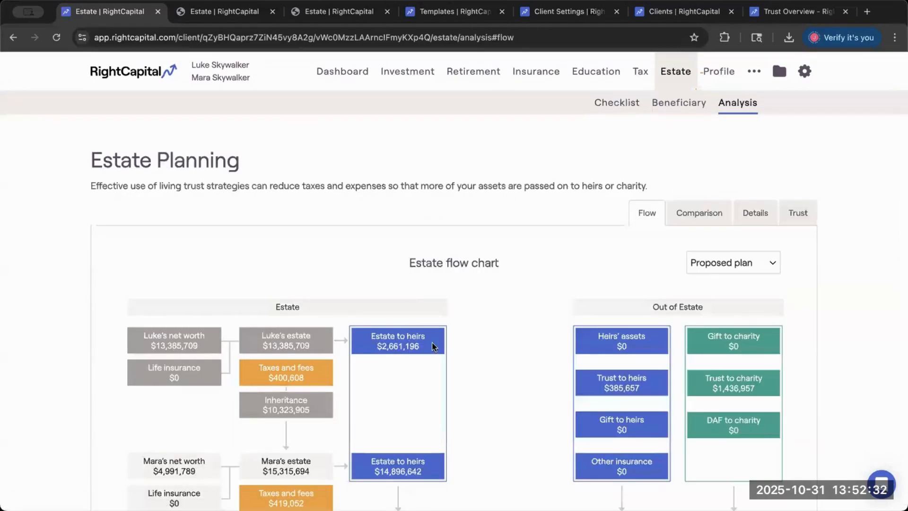
{"action": "double_click", "coordinate": [417, 336]}
- Open the estate Beneficiary page and examine the primary and contingent beneficiaries of the primary client's 401(k)
{"action": "left_click", "coordinate": [655, 104]}
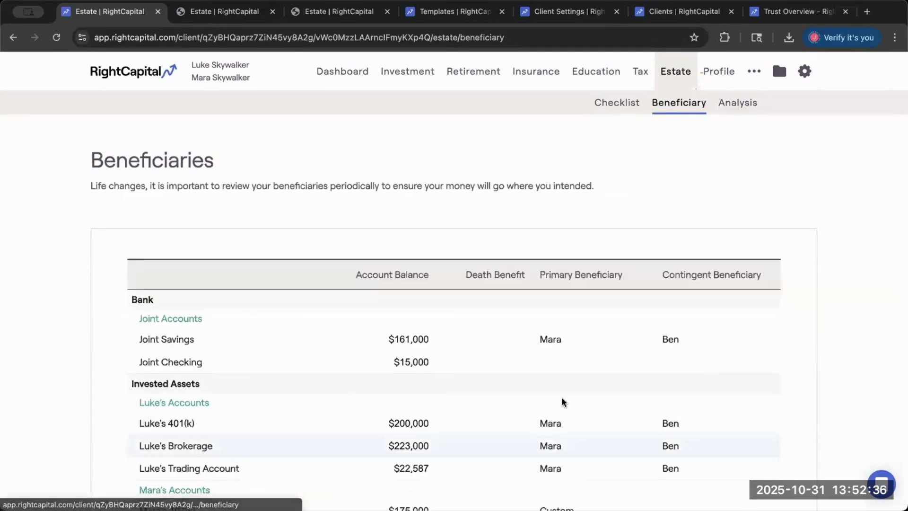
{"action": "scroll", "coordinate": [589, 381], "scroll_direction": "down", "scroll_amount": 2}
{"action": "scroll", "coordinate": [590, 378], "scroll_direction": "down", "scroll_amount": 1}
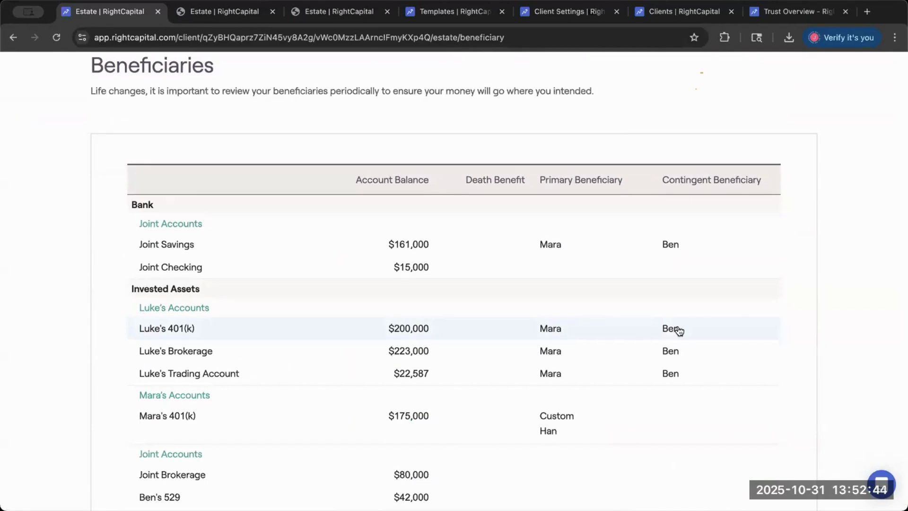
{"action": "scroll", "coordinate": [663, 134], "scroll_direction": "up", "scroll_amount": 3}
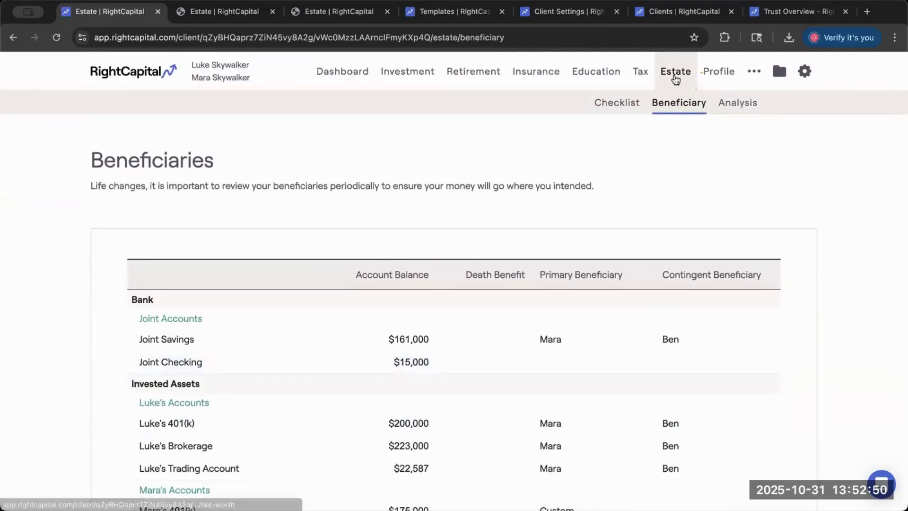
- Open the CRT proposed trust from the estate Analysis action items, view its Funding year options, and close it unchanged
{"action": "left_click", "coordinate": [728, 102]}
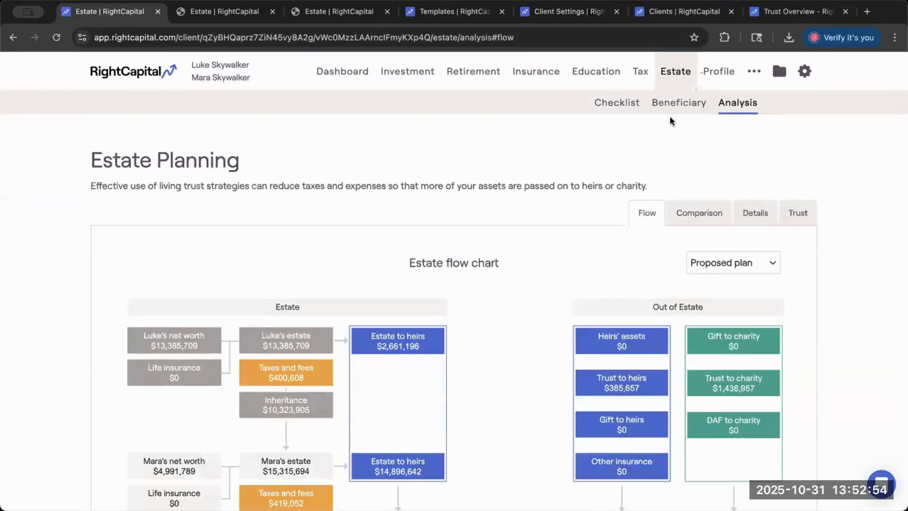
{"action": "scroll", "coordinate": [517, 268], "scroll_direction": "down", "scroll_amount": 1}
{"action": "scroll", "coordinate": [516, 275], "scroll_direction": "up", "scroll_amount": 1}
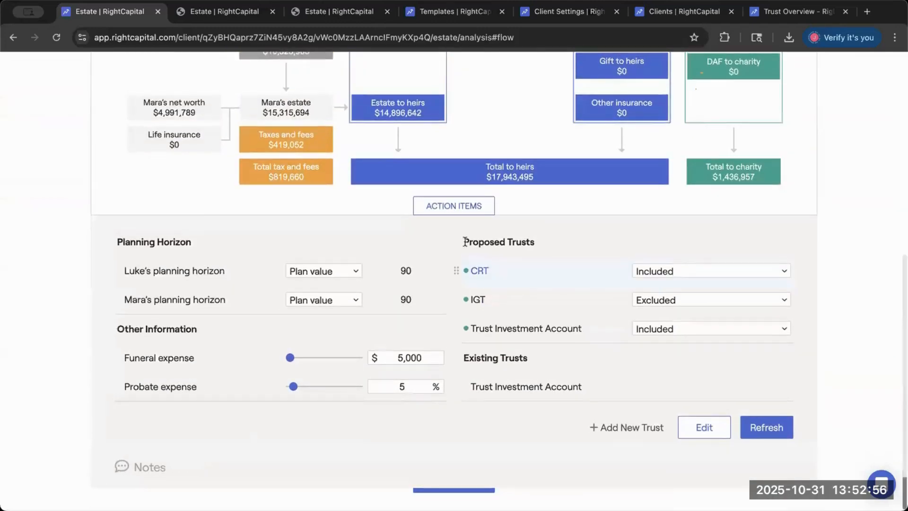
{"action": "left_click_drag", "start_coordinate": [463, 241], "coordinate": [544, 241]}
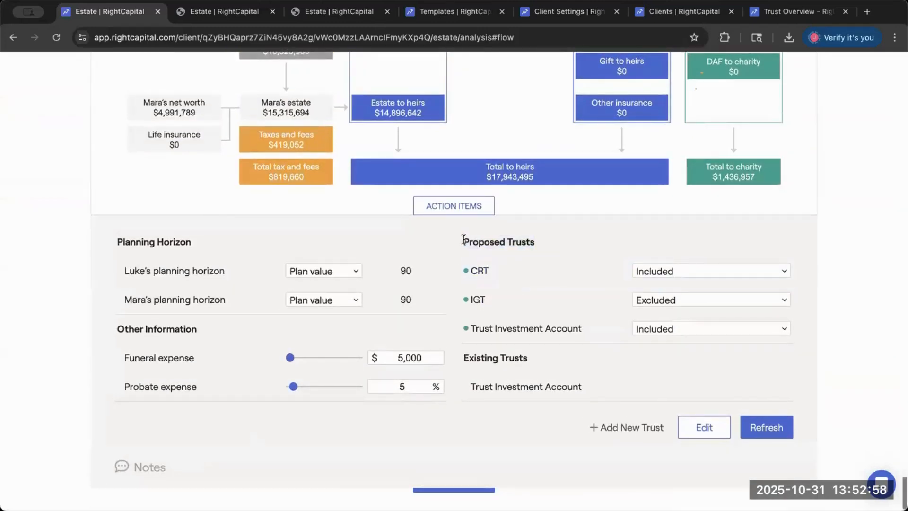
{"action": "left_click", "coordinate": [478, 270]}
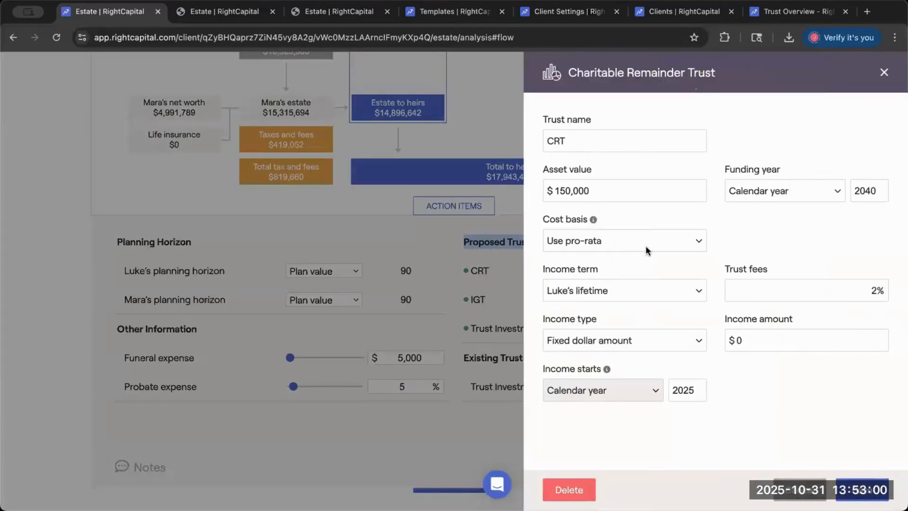
{"action": "left_click", "coordinate": [776, 188]}
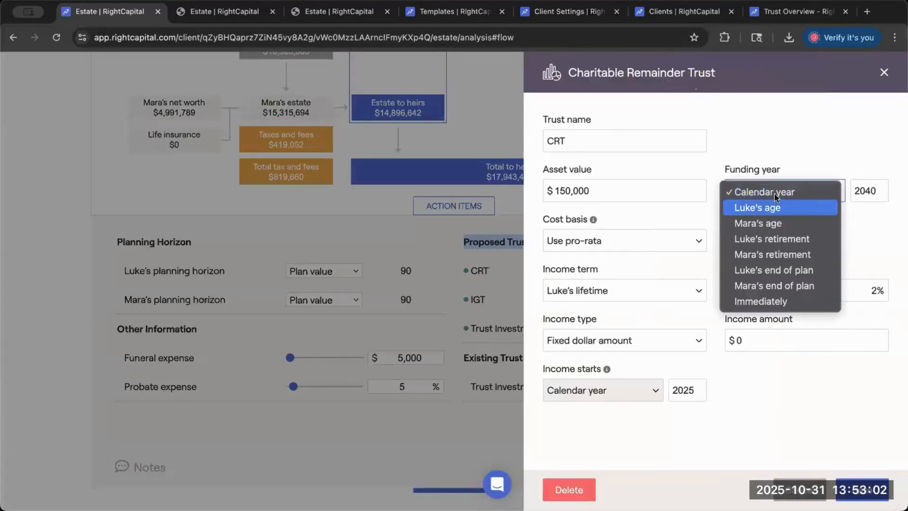
{"action": "left_click", "coordinate": [880, 74]}
{"action": "left_click", "coordinate": [883, 74]}
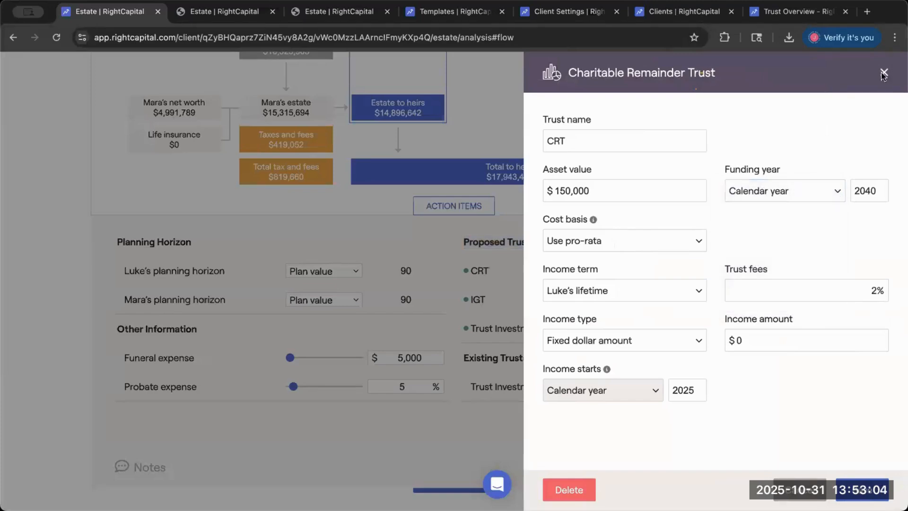
- Review the Trust Investment Account's details among the Net Worth investments in the client profile, and close the account
{"action": "scroll", "coordinate": [669, 179], "scroll_direction": "up", "scroll_amount": 10}
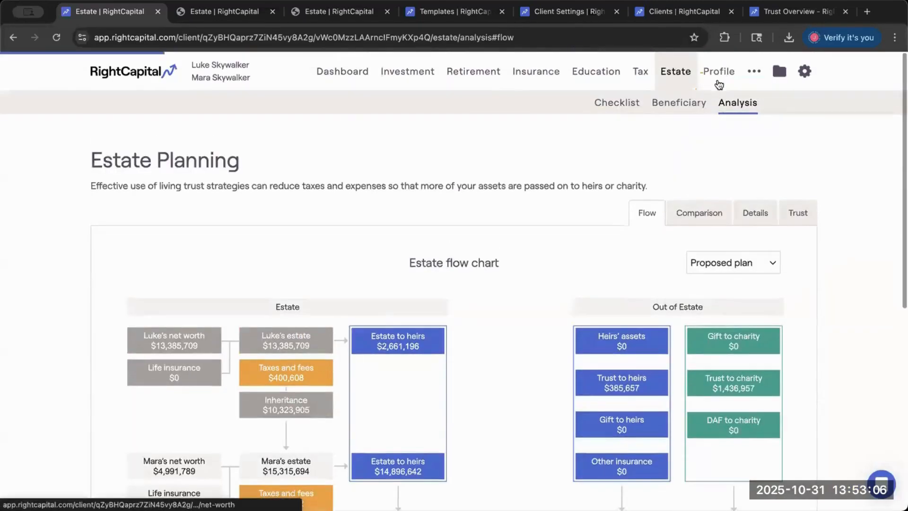
{"action": "left_click", "coordinate": [719, 71]}
{"action": "left_click", "coordinate": [286, 382]}
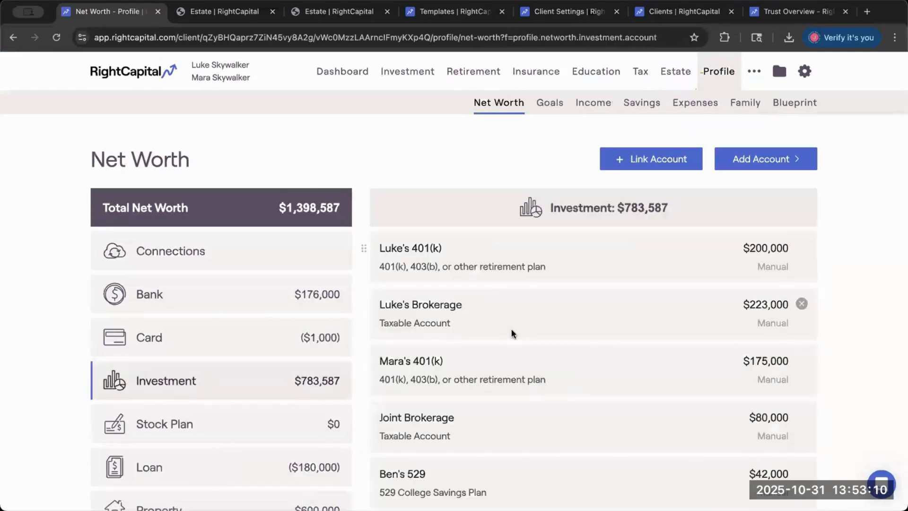
{"action": "scroll", "coordinate": [513, 332], "scroll_direction": "down", "scroll_amount": 4}
{"action": "left_click", "coordinate": [475, 408]}
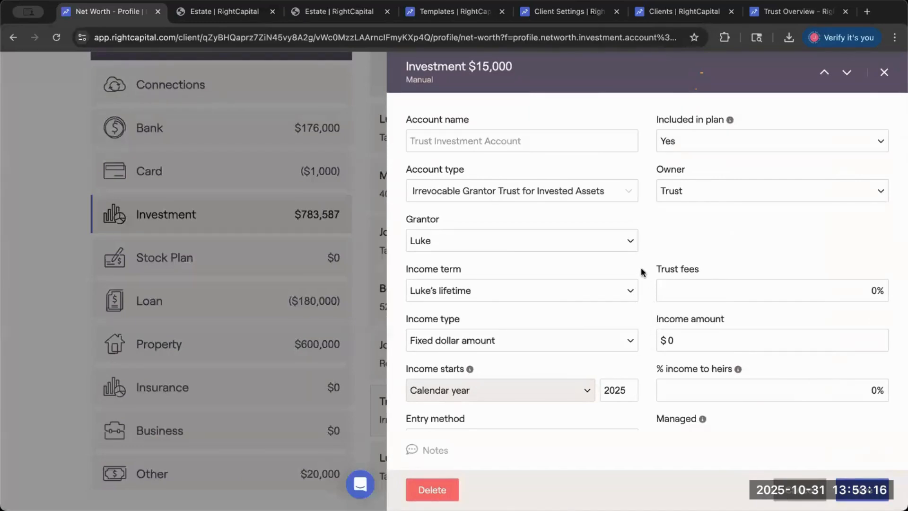
{"action": "scroll", "coordinate": [642, 273], "scroll_direction": "down", "scroll_amount": 3}
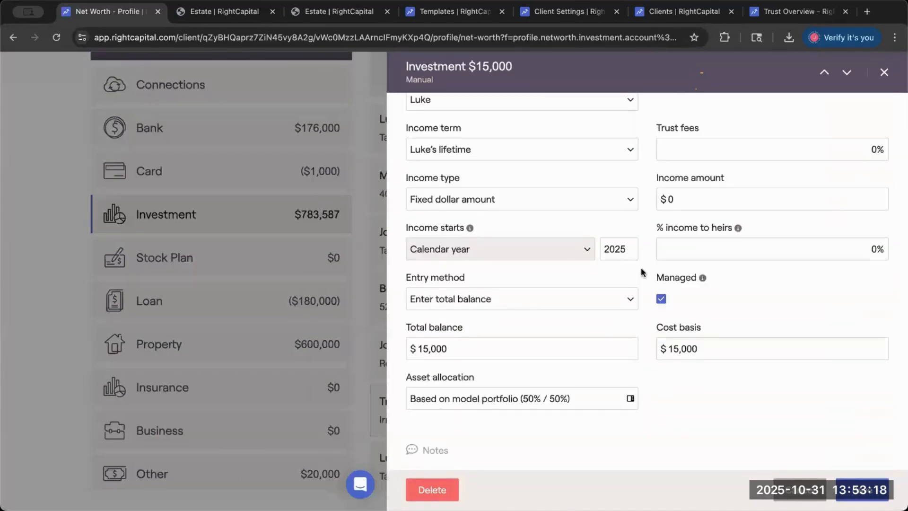
{"action": "scroll", "coordinate": [642, 273], "scroll_direction": "up", "scroll_amount": 3}
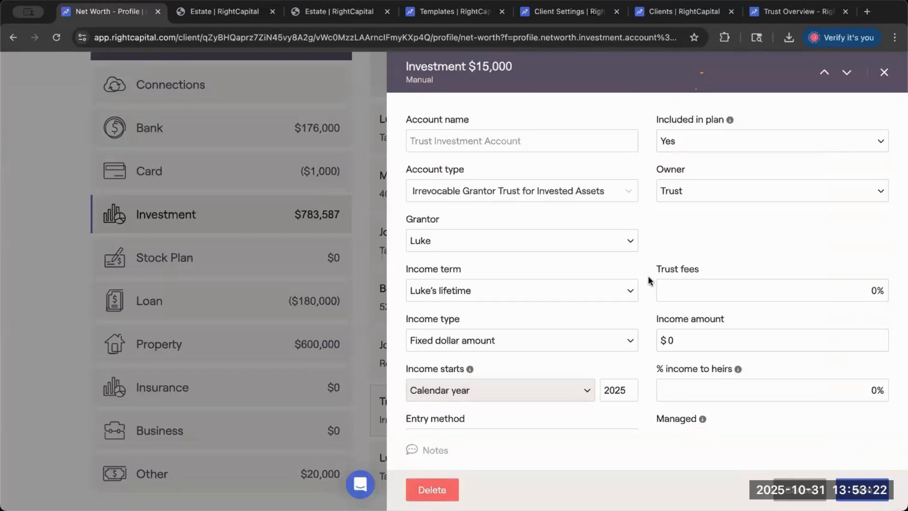
{"action": "left_click", "coordinate": [800, 490]}
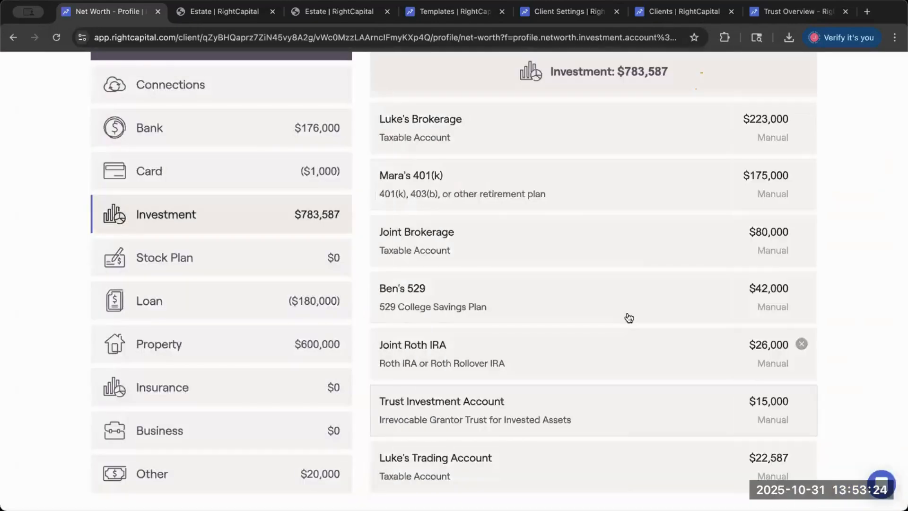
- Return to the estate Analysis action items, view the CRT proposed trust's Funding year, and close the trust unchanged
{"action": "scroll", "coordinate": [673, 253], "scroll_direction": "up", "scroll_amount": 4}
{"action": "scroll", "coordinate": [673, 253], "scroll_direction": "down", "scroll_amount": 1}
{"action": "left_click", "coordinate": [681, 65]}
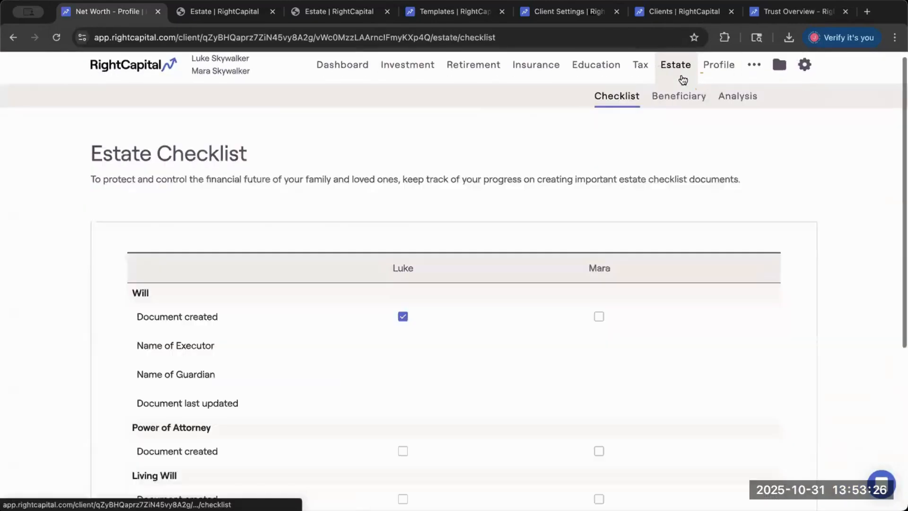
{"action": "left_click", "coordinate": [721, 98]}
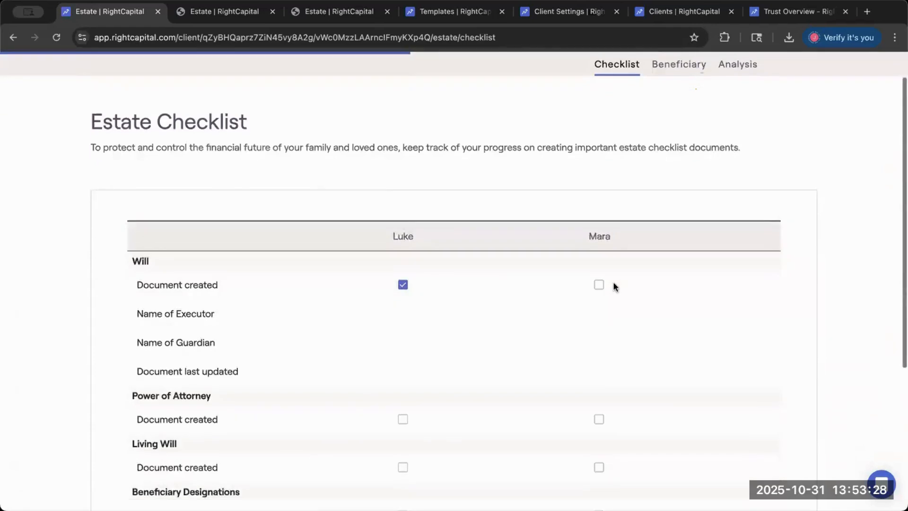
{"action": "scroll", "coordinate": [614, 286], "scroll_direction": "down", "scroll_amount": 7}
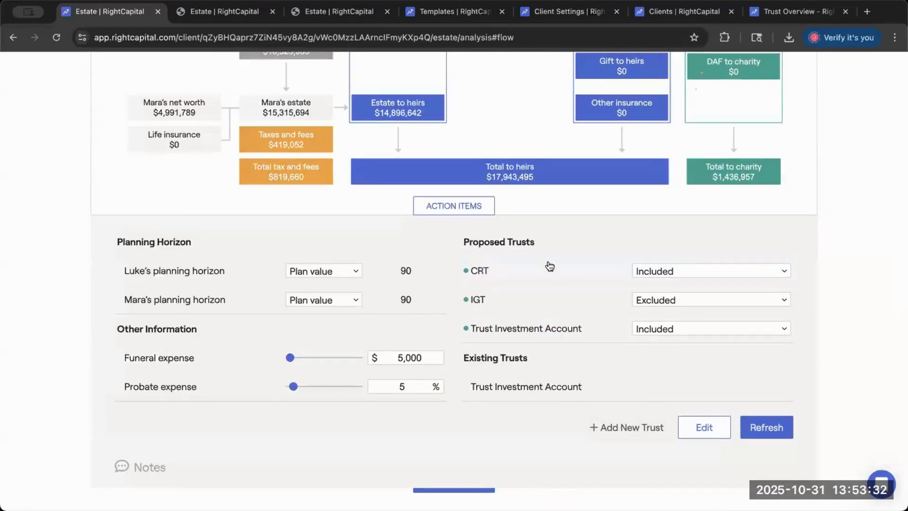
{"action": "left_click", "coordinate": [488, 268]}
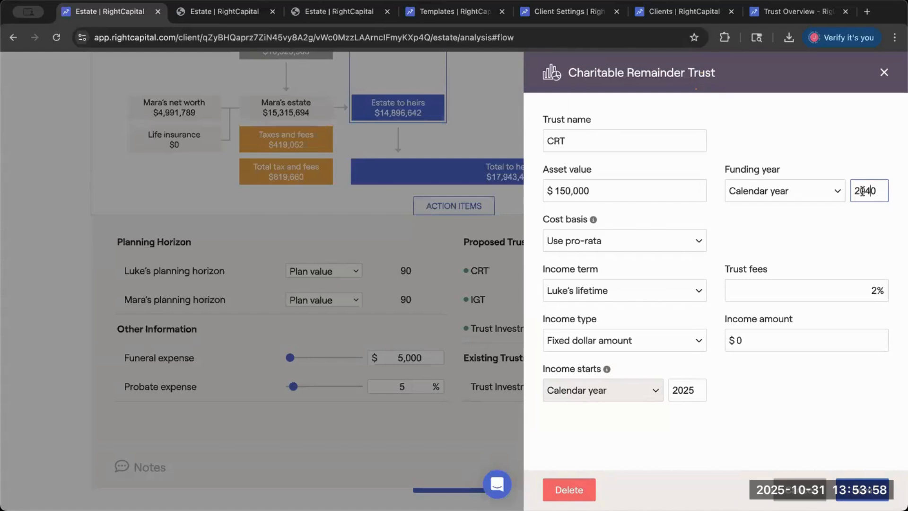
{"action": "left_click", "coordinate": [795, 484]}
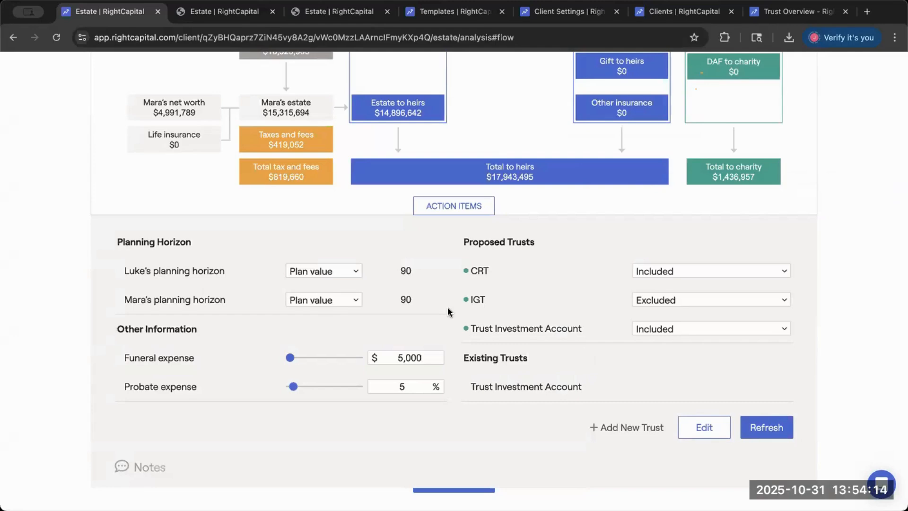
- Open the primary client's details on the Family profile page, highlight the Residence state label, and close the details unchanged
{"action": "scroll", "coordinate": [448, 306], "scroll_direction": "up", "scroll_amount": 3}
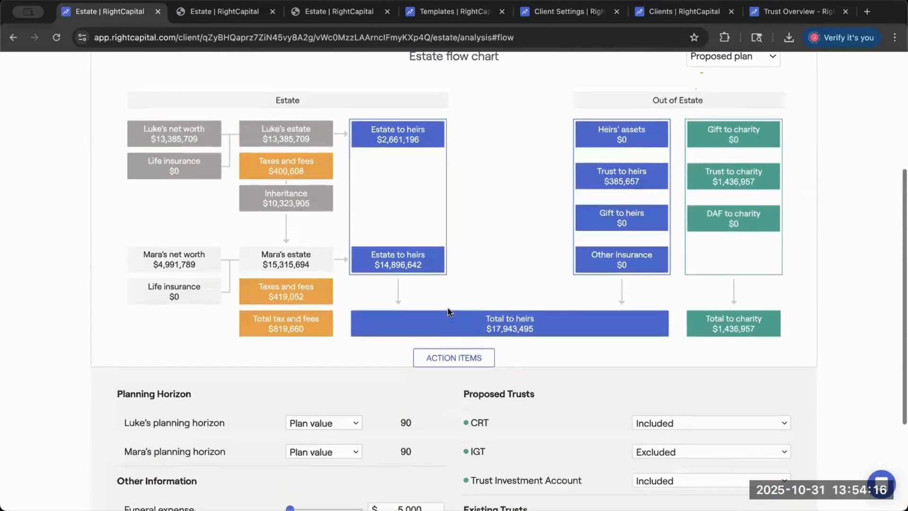
{"action": "scroll", "coordinate": [465, 278], "scroll_direction": "up", "scroll_amount": 1}
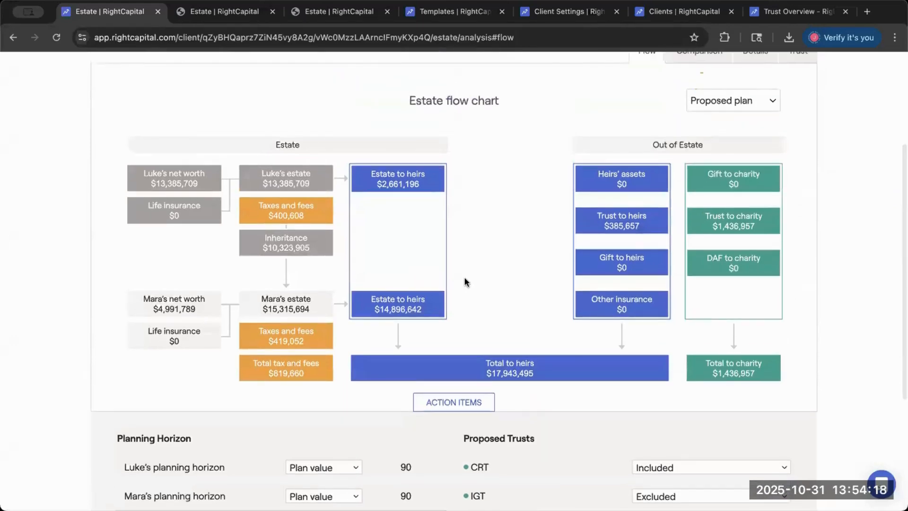
{"action": "scroll", "coordinate": [465, 277], "scroll_direction": "up", "scroll_amount": 3}
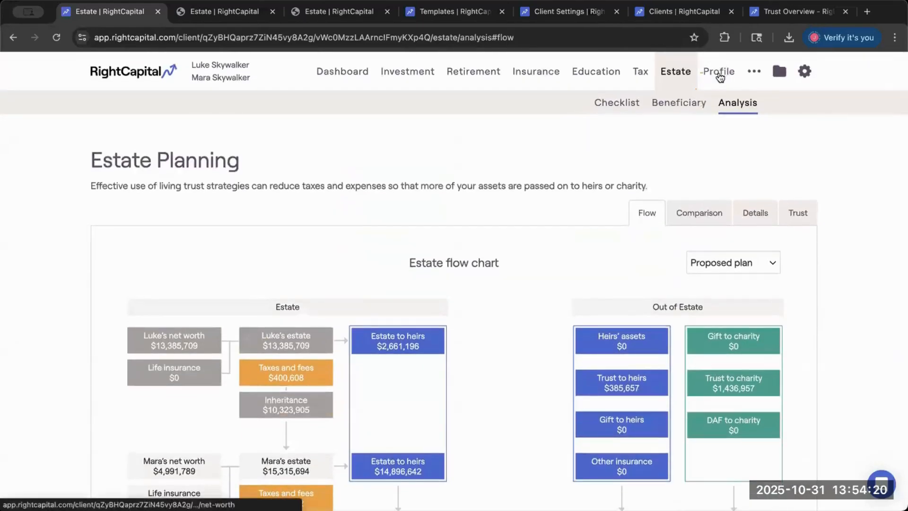
{"action": "left_click", "coordinate": [719, 74]}
{"action": "left_click", "coordinate": [739, 106]}
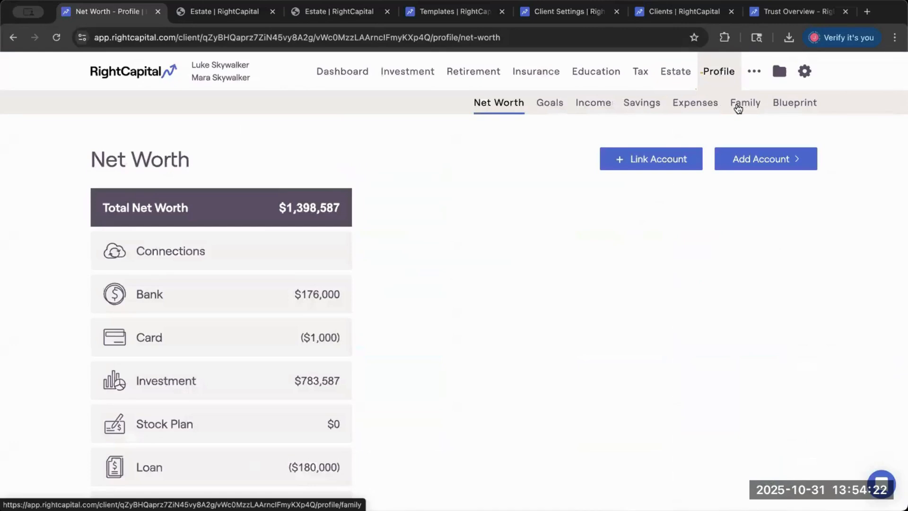
{"action": "left_click", "coordinate": [199, 281]}
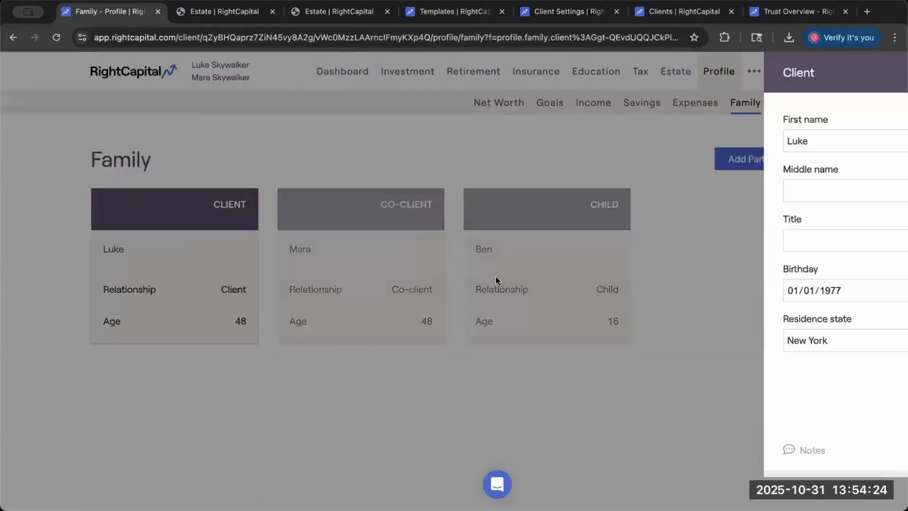
{"action": "left_click_drag", "start_coordinate": [615, 318], "coordinate": [526, 316]}
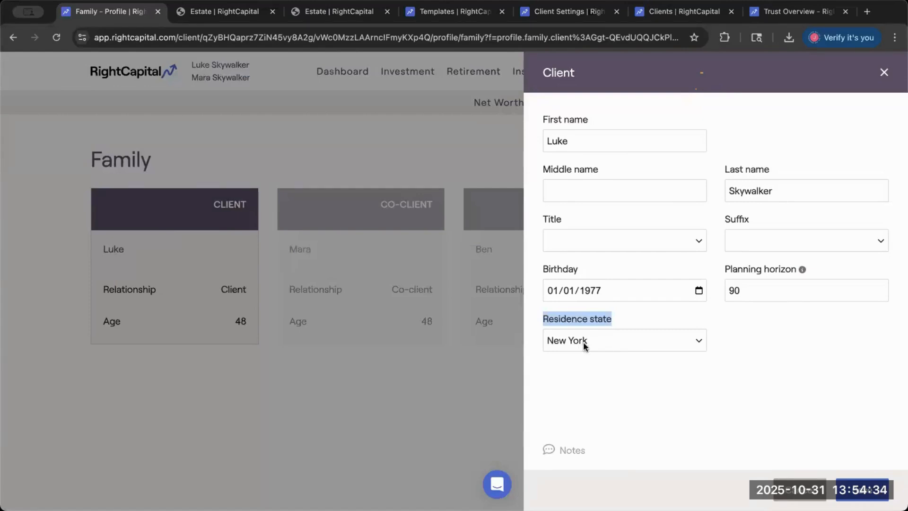
{"action": "left_click", "coordinate": [800, 490]}
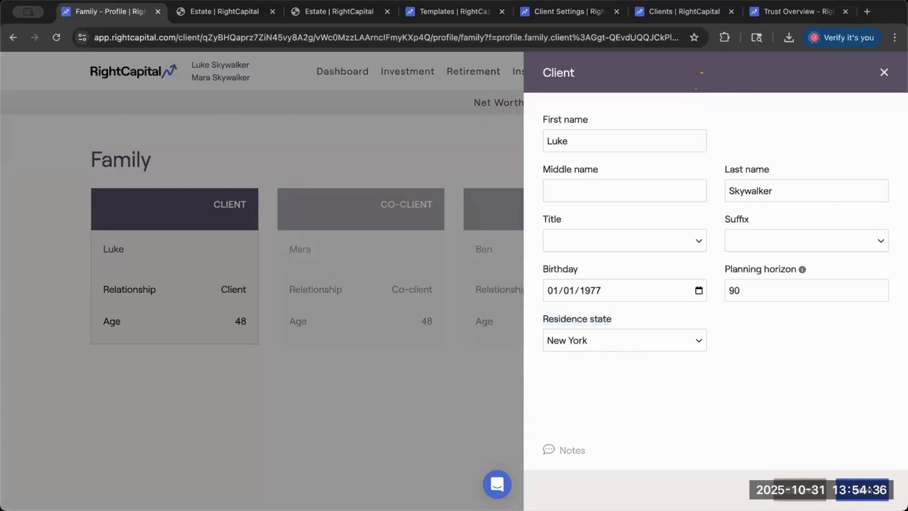
- Open the Retirement Analysis and show the Move to FL plan against the Current plan
{"action": "left_click", "coordinate": [480, 72]}
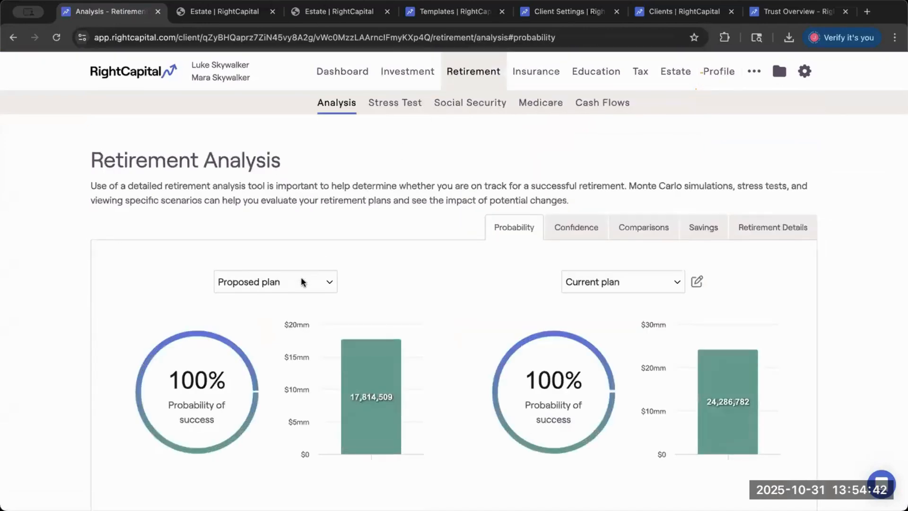
{"action": "left_click", "coordinate": [302, 283]}
{"action": "left_click", "coordinate": [294, 297]}
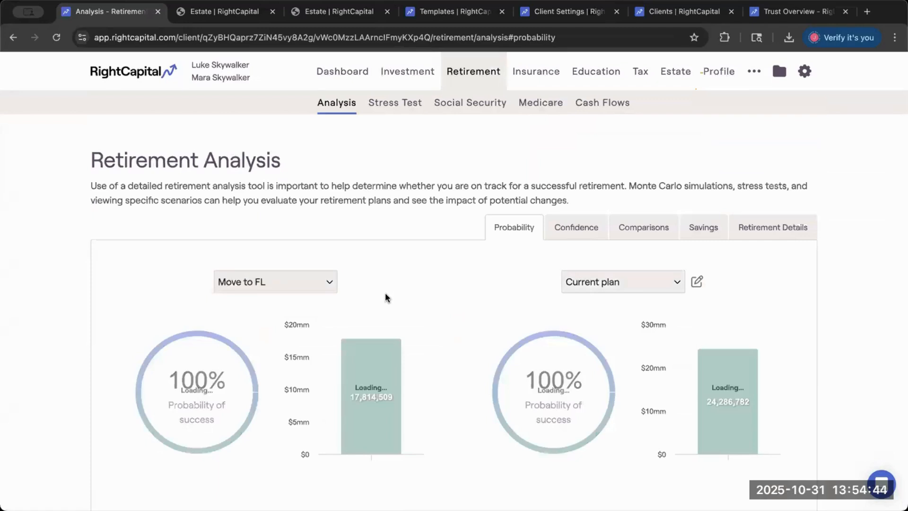
- Add a Primary Home Relocation property goal to the Move to FL plan's action items
{"action": "scroll", "coordinate": [331, 284], "scroll_direction": "down", "scroll_amount": 1}
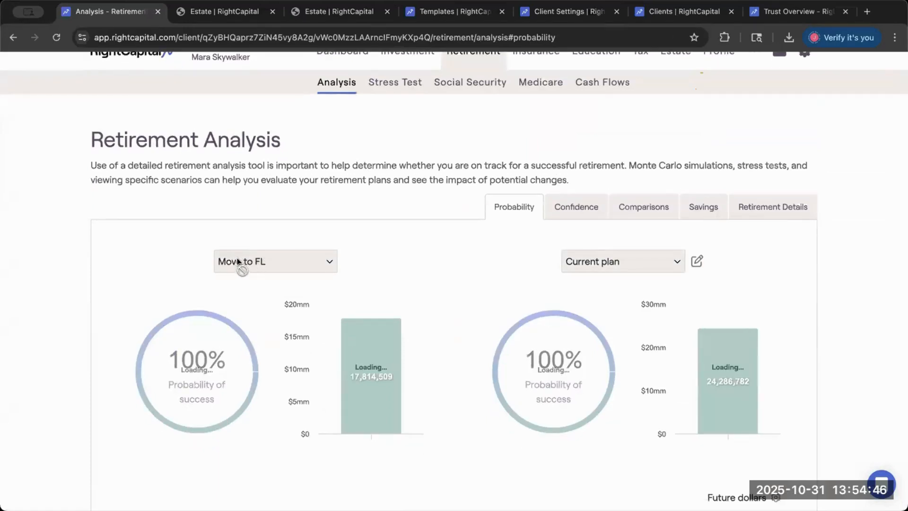
{"action": "scroll", "coordinate": [449, 297], "scroll_direction": "down", "scroll_amount": 3}
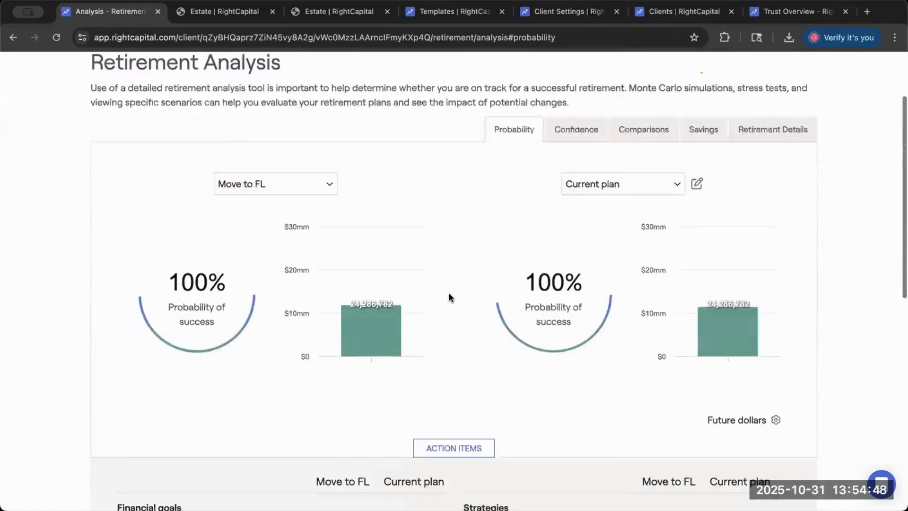
{"action": "scroll", "coordinate": [448, 297], "scroll_direction": "down", "scroll_amount": 10}
{"action": "left_click", "coordinate": [703, 389]}
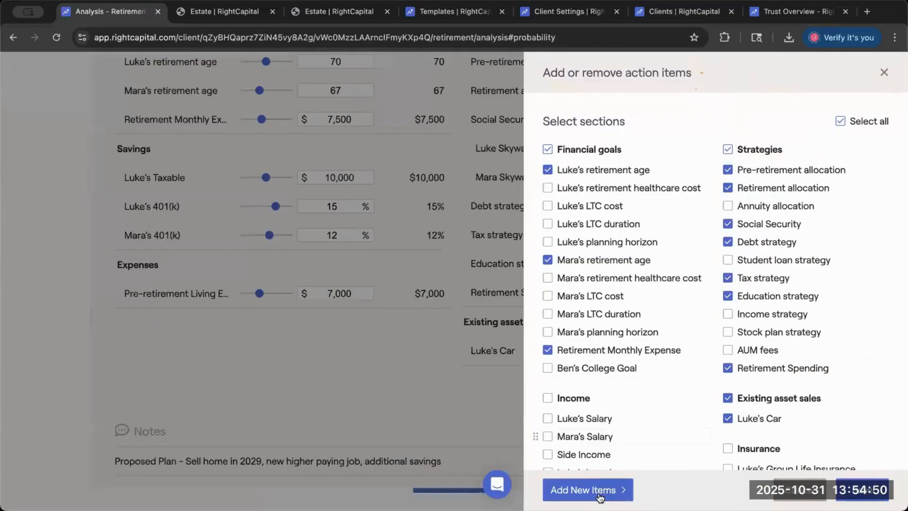
{"action": "left_click", "coordinate": [600, 494]}
{"action": "mouse_move", "coordinate": [589, 364]}
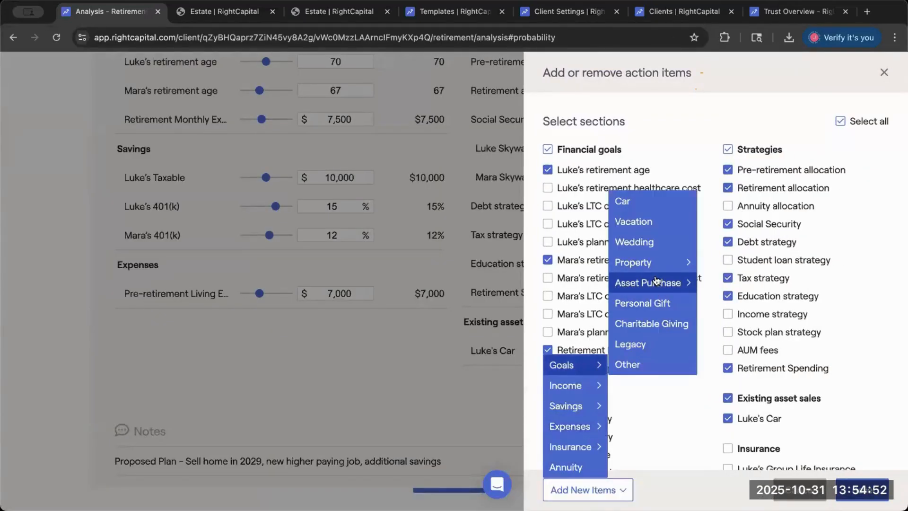
{"action": "left_click", "coordinate": [632, 260]}
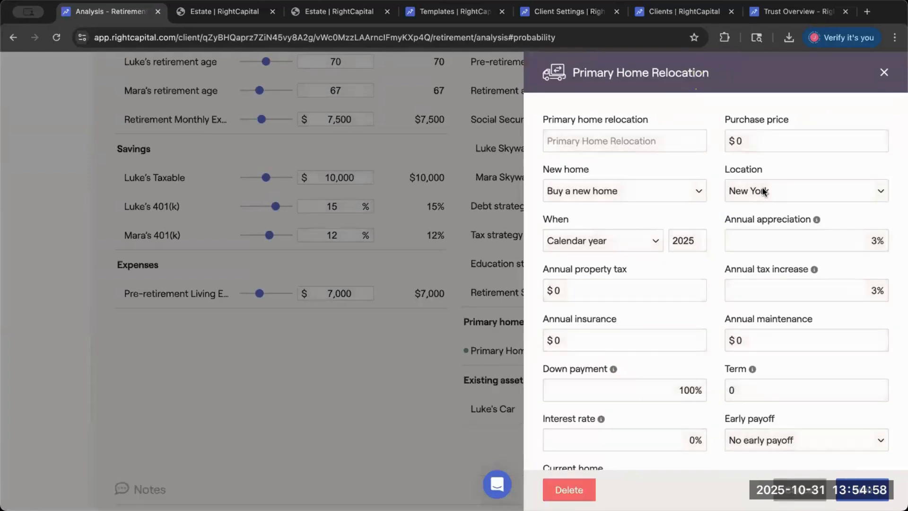
- Set the primary home relocation's location to Florida and its calendar year to 2040
{"action": "left_click", "coordinate": [762, 190]}
{"action": "scroll", "coordinate": [745, 331], "scroll_direction": "up", "scroll_amount": 10}
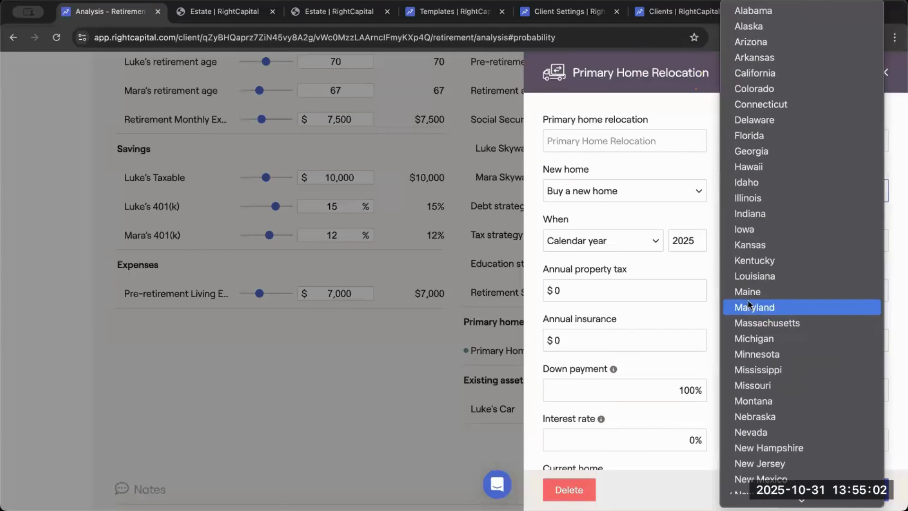
{"action": "scroll", "coordinate": [771, 195], "scroll_direction": "down", "scroll_amount": 1}
{"action": "scroll", "coordinate": [772, 194], "scroll_direction": "down", "scroll_amount": 3}
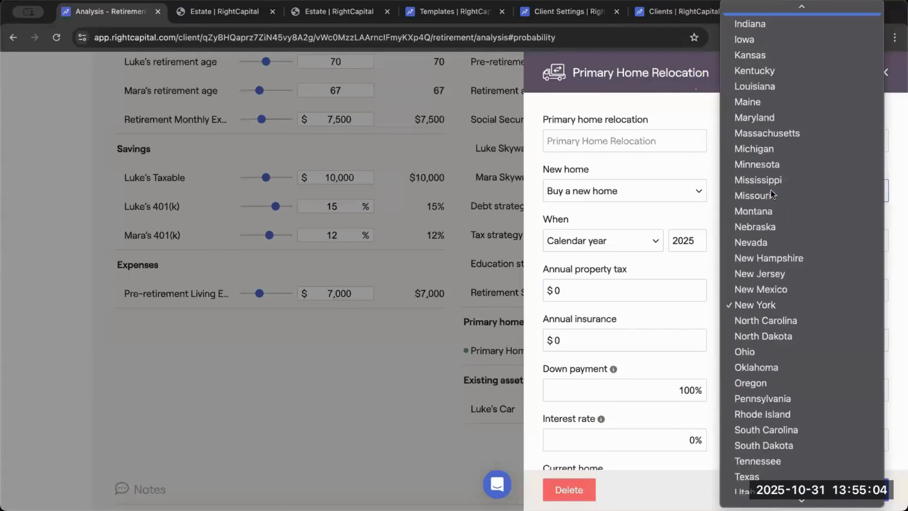
{"action": "scroll", "coordinate": [772, 189], "scroll_direction": "up", "scroll_amount": 6}
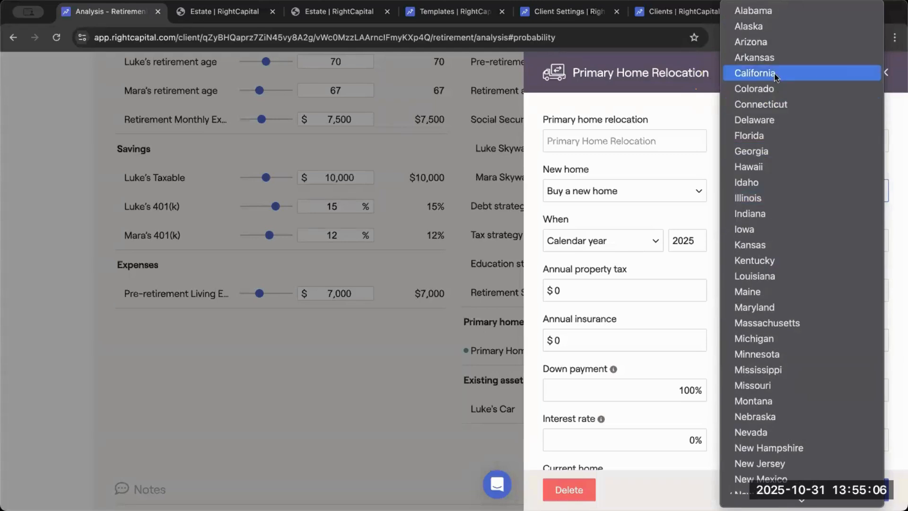
{"action": "left_click", "coordinate": [757, 135]}
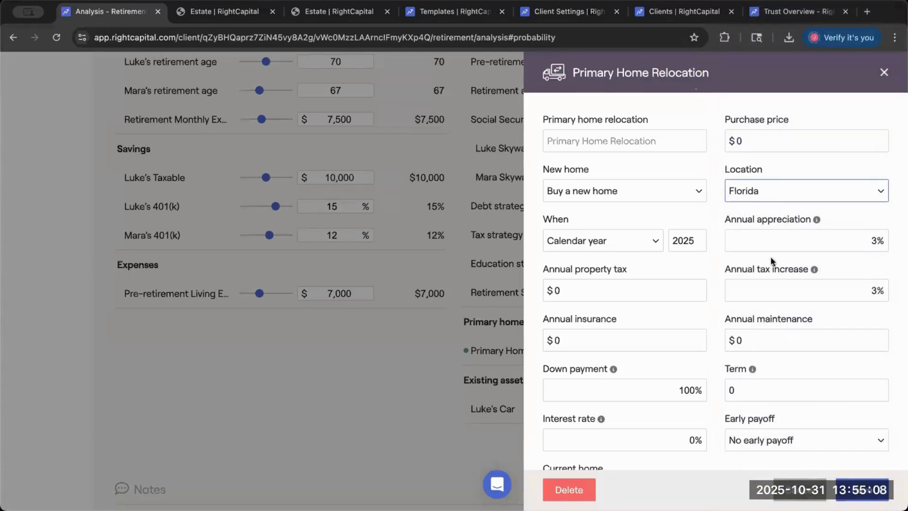
{"action": "left_click", "coordinate": [694, 243]}
{"action": "key", "text": "BackSpace"}
{"action": "key", "text": "BackSpace"}
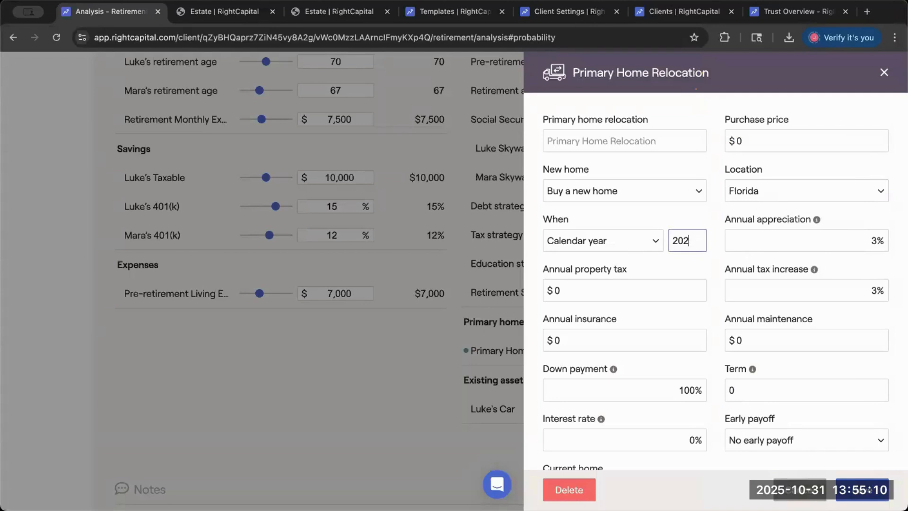
{"action": "type", "text": "40"}
- Set the primary home relocation's purchase price to $200,000 and save the goal
{"action": "scroll", "coordinate": [740, 324], "scroll_direction": "down", "scroll_amount": 2}
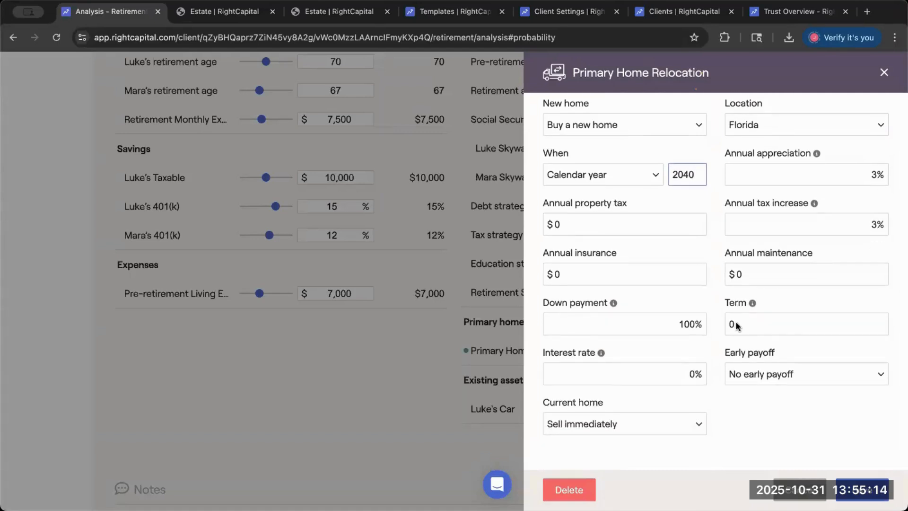
{"action": "scroll", "coordinate": [734, 246], "scroll_direction": "up", "scroll_amount": 2}
{"action": "left_click", "coordinate": [777, 138]}
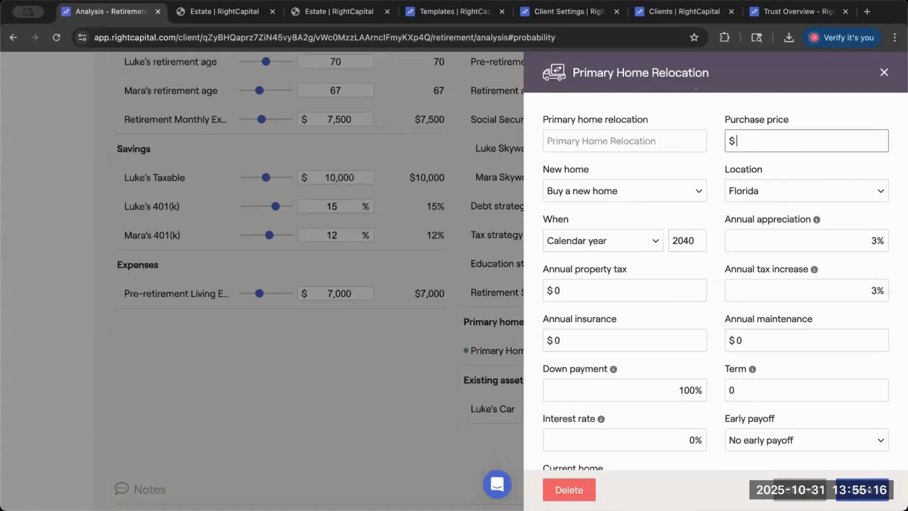
{"action": "type", "text": "2000000"}
{"action": "scroll", "coordinate": [648, 199], "scroll_direction": "down", "scroll_amount": 3}
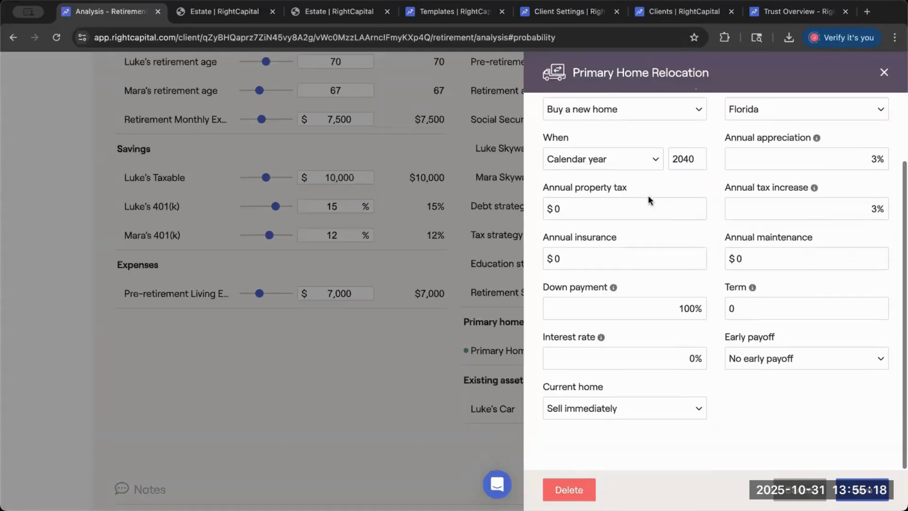
{"action": "left_click", "coordinate": [637, 212]}
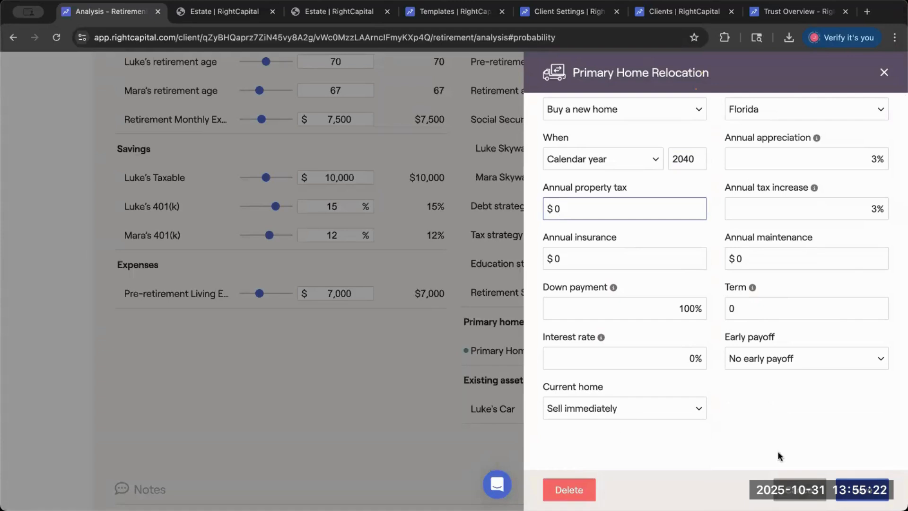
{"action": "left_click", "coordinate": [506, 385]}
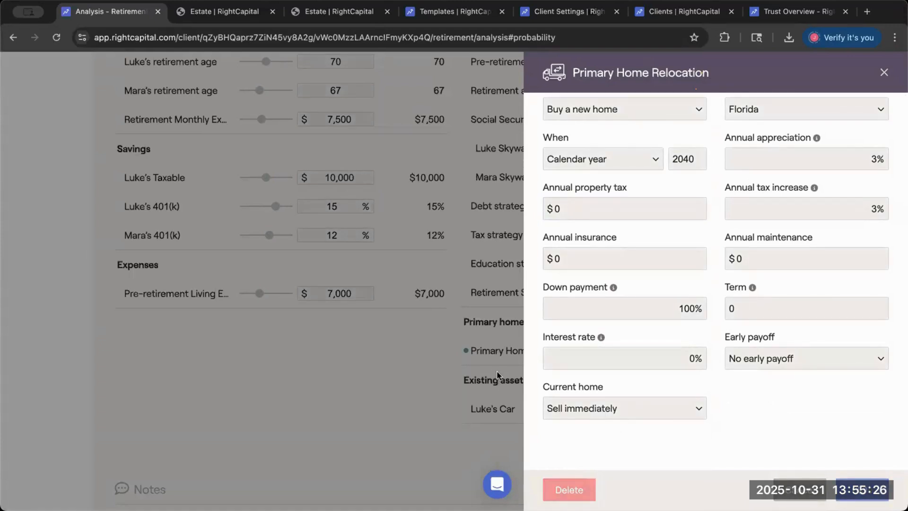
- Review the Move to FL probability chart, reopen the saved Primary Home Relocation to check its details, and close it unchanged
{"action": "scroll", "coordinate": [550, 341], "scroll_direction": "up", "scroll_amount": 4}
{"action": "scroll", "coordinate": [550, 337], "scroll_direction": "up", "scroll_amount": 6}
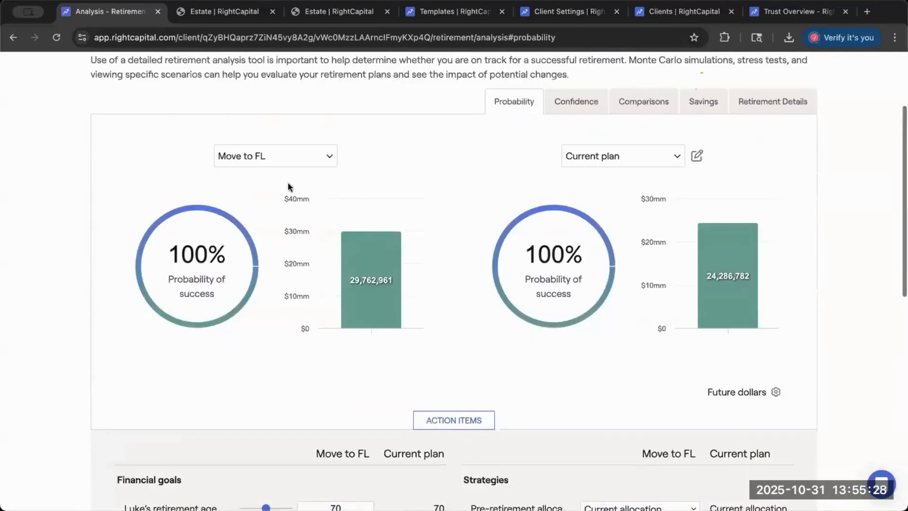
{"action": "scroll", "coordinate": [417, 245], "scroll_direction": "down", "scroll_amount": 11}
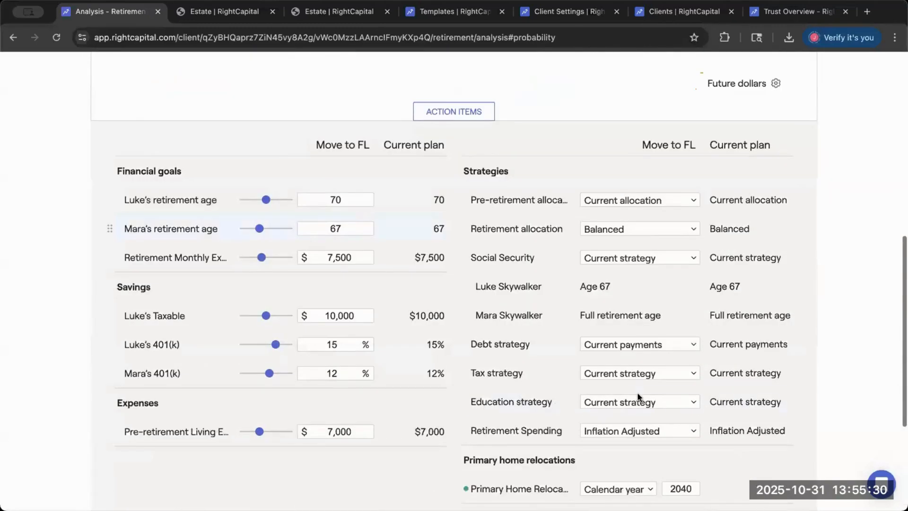
{"action": "left_click", "coordinate": [517, 304]}
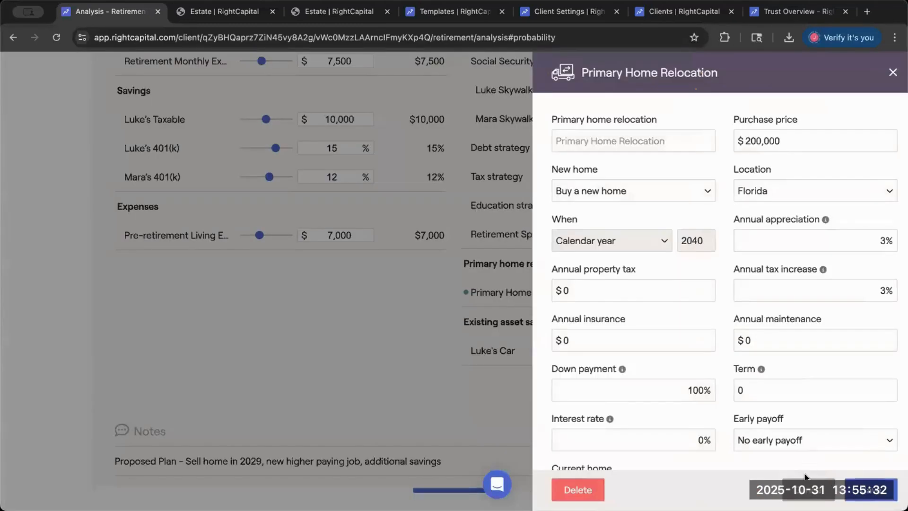
{"action": "left_click", "coordinate": [800, 490]}
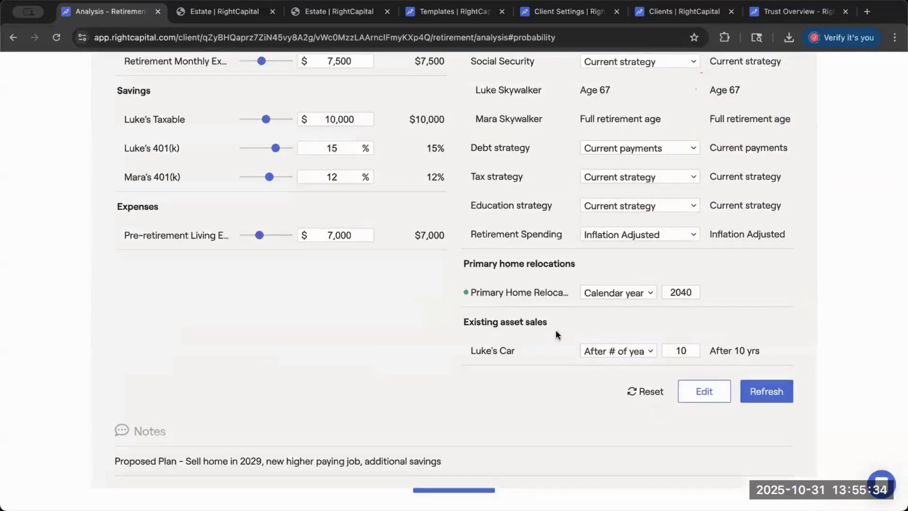
- Open the estate analysis flow chart and review the taxes and fees breakdown for the surviving spouse's estate under the Proposed plan
{"action": "scroll", "coordinate": [555, 330], "scroll_direction": "up", "scroll_amount": 12}
{"action": "scroll", "coordinate": [597, 95], "scroll_direction": "up", "scroll_amount": 2}
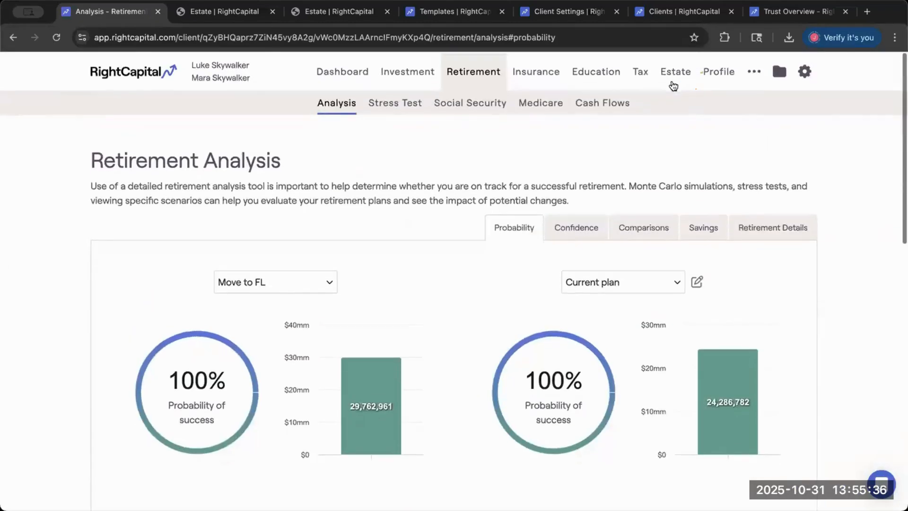
{"action": "left_click", "coordinate": [676, 66]}
{"action": "left_click", "coordinate": [730, 96]}
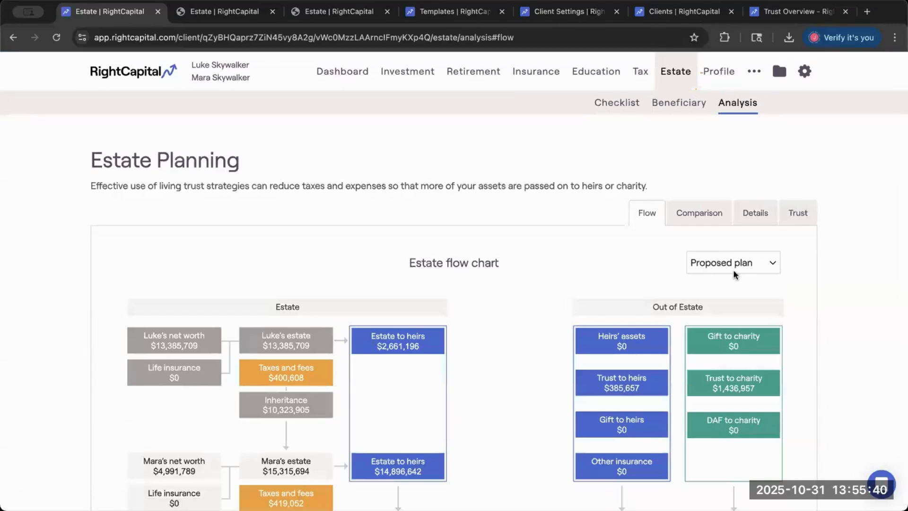
{"action": "scroll", "coordinate": [567, 279], "scroll_direction": "down", "scroll_amount": 2}
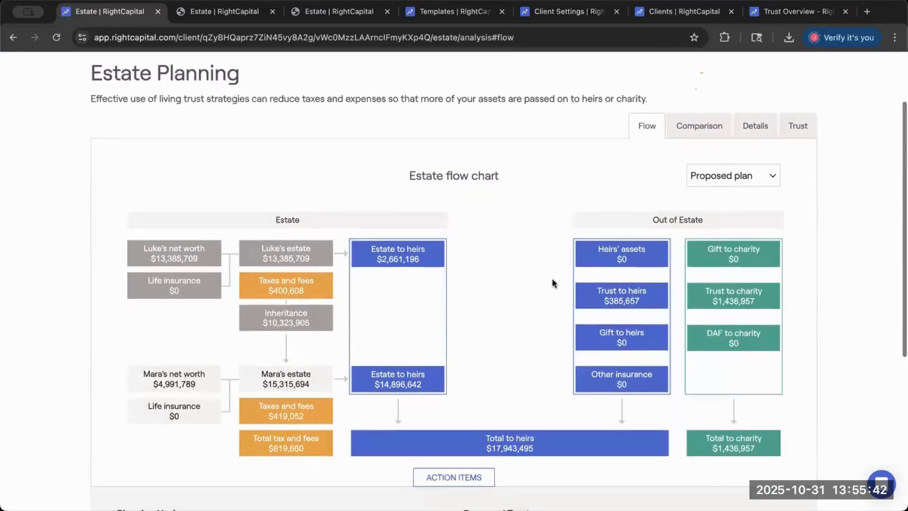
{"action": "left_click", "coordinate": [306, 416]}
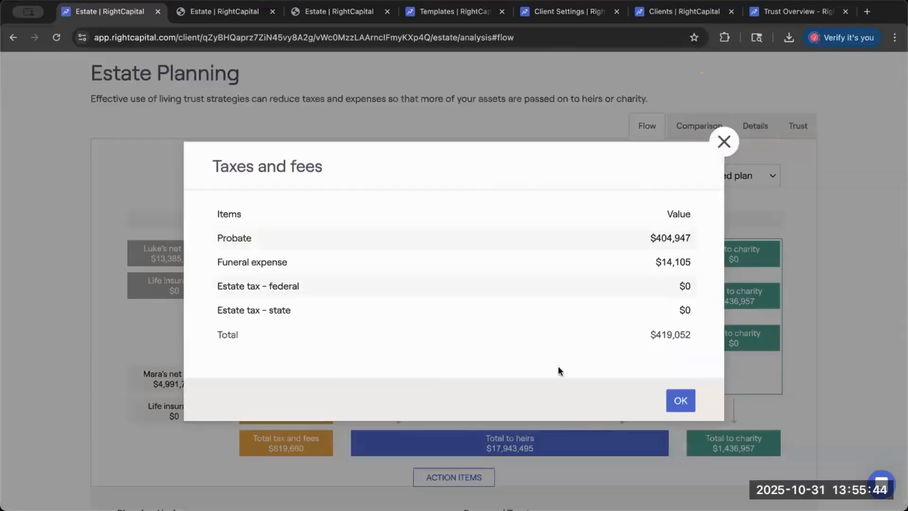
{"action": "left_click", "coordinate": [681, 400]}
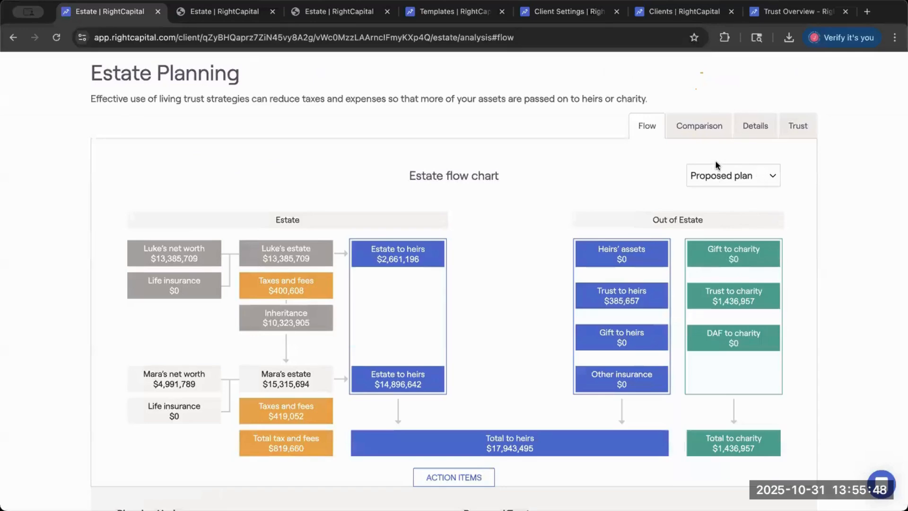
- Switch the estate flow chart to the Move to FL plan and inspect the surviving spouse's taxes and fees breakdown
{"action": "left_click", "coordinate": [722, 176]}
{"action": "left_click", "coordinate": [724, 193]}
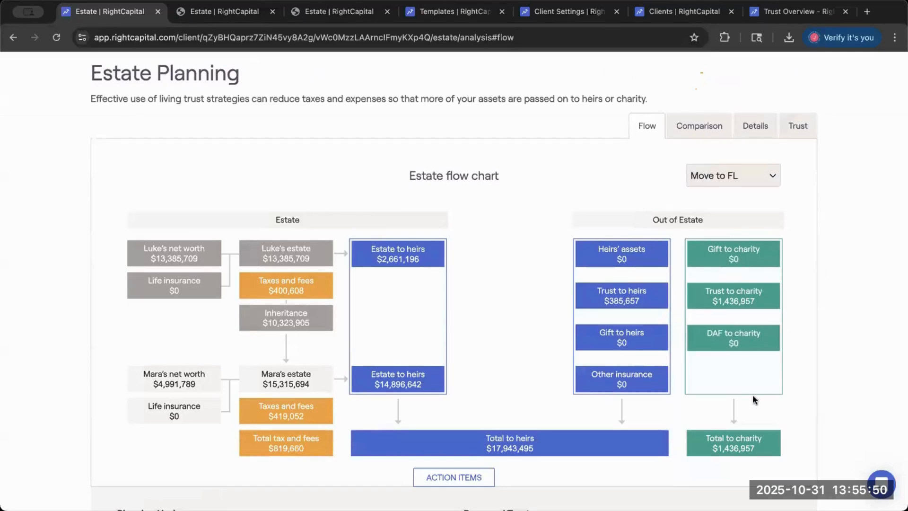
{"action": "scroll", "coordinate": [753, 399], "scroll_direction": "down", "scroll_amount": 4}
{"action": "scroll", "coordinate": [753, 394], "scroll_direction": "up", "scroll_amount": 3}
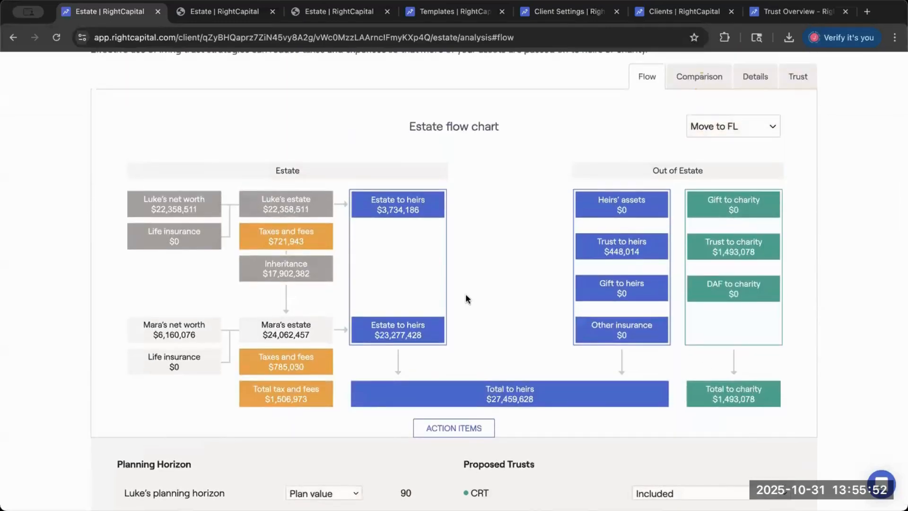
{"action": "left_click", "coordinate": [293, 364]}
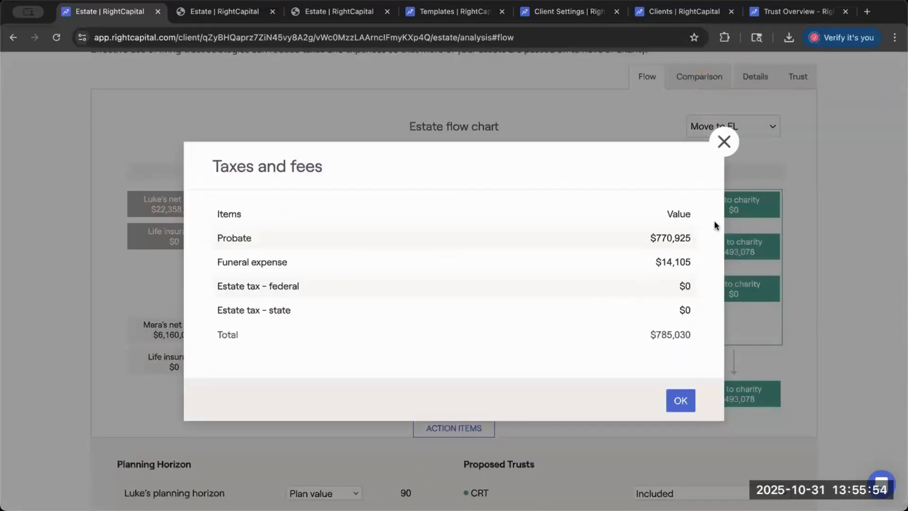
{"action": "left_click", "coordinate": [723, 142]}
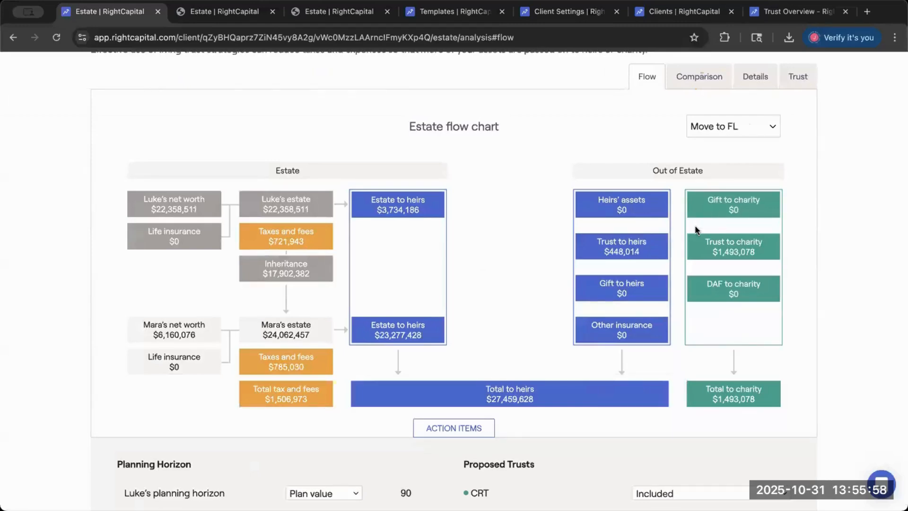
- Recheck the probate and state estate tax items in the surviving spouse's taxes and fees for Move to FL
{"action": "scroll", "coordinate": [677, 208], "scroll_direction": "up", "scroll_amount": 1}
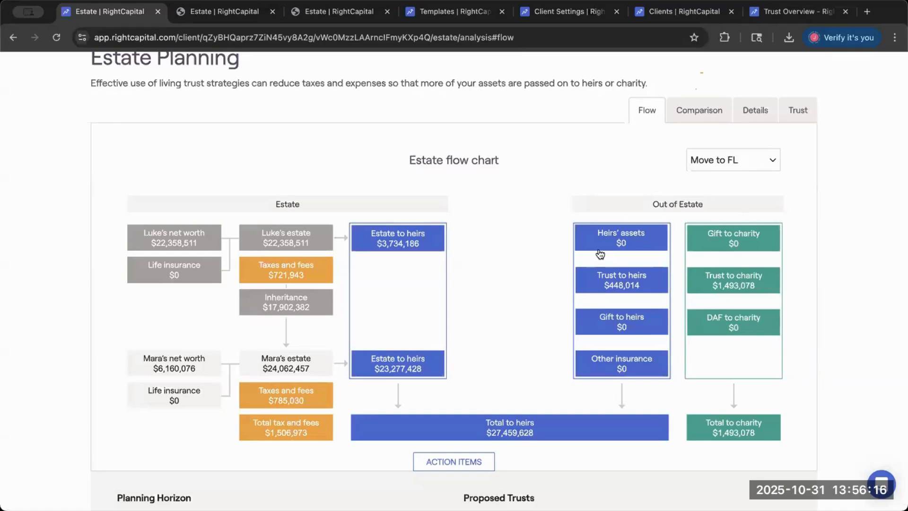
{"action": "scroll", "coordinate": [600, 255], "scroll_direction": "up", "scroll_amount": 2}
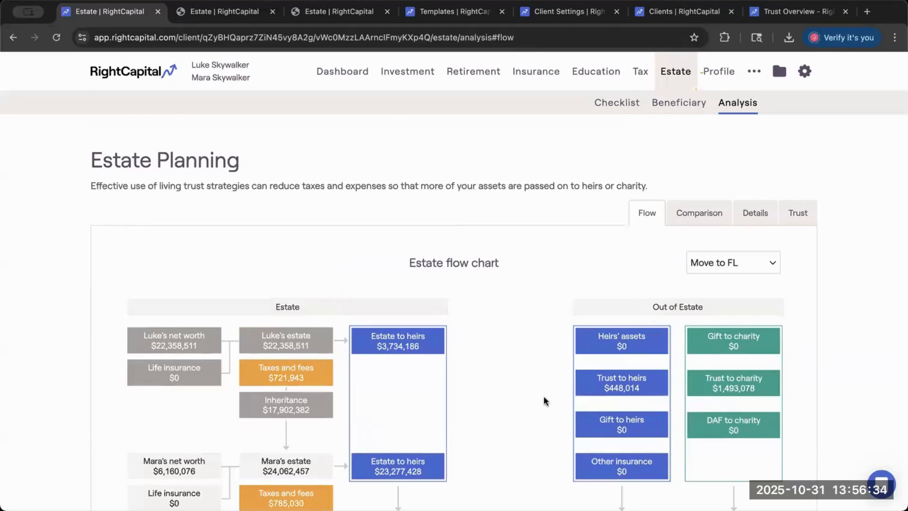
{"action": "scroll", "coordinate": [544, 396], "scroll_direction": "down", "scroll_amount": 3}
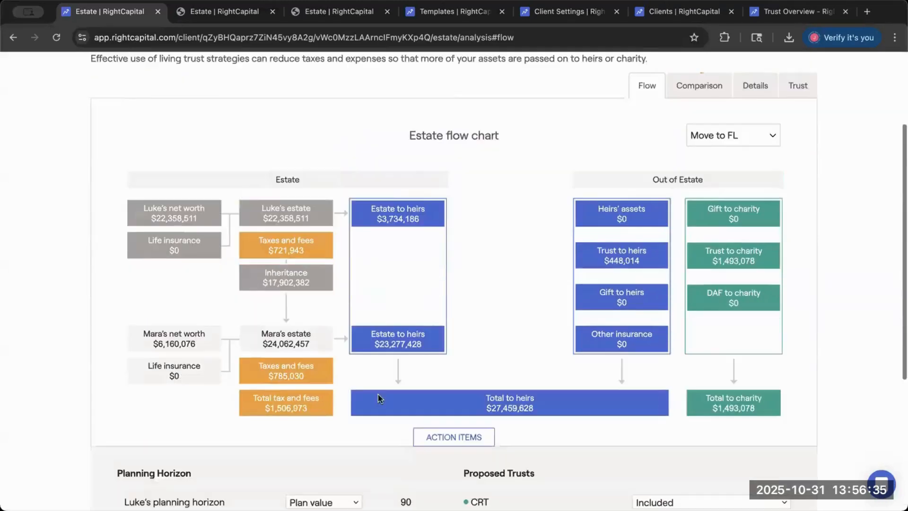
{"action": "left_click", "coordinate": [263, 378]}
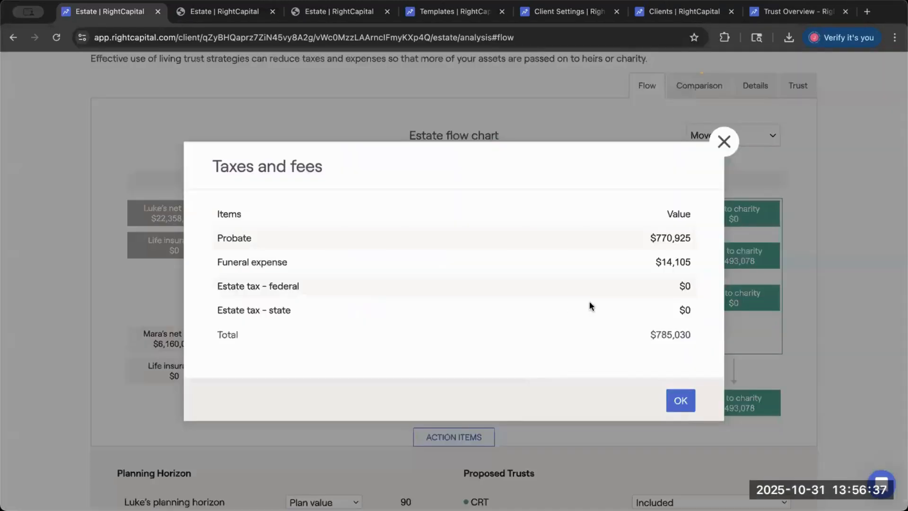
{"action": "left_click", "coordinate": [681, 399]}
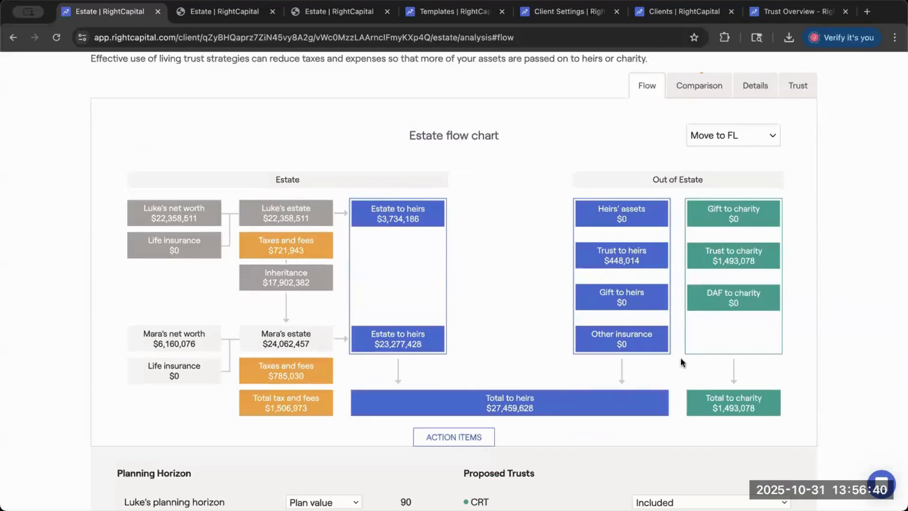